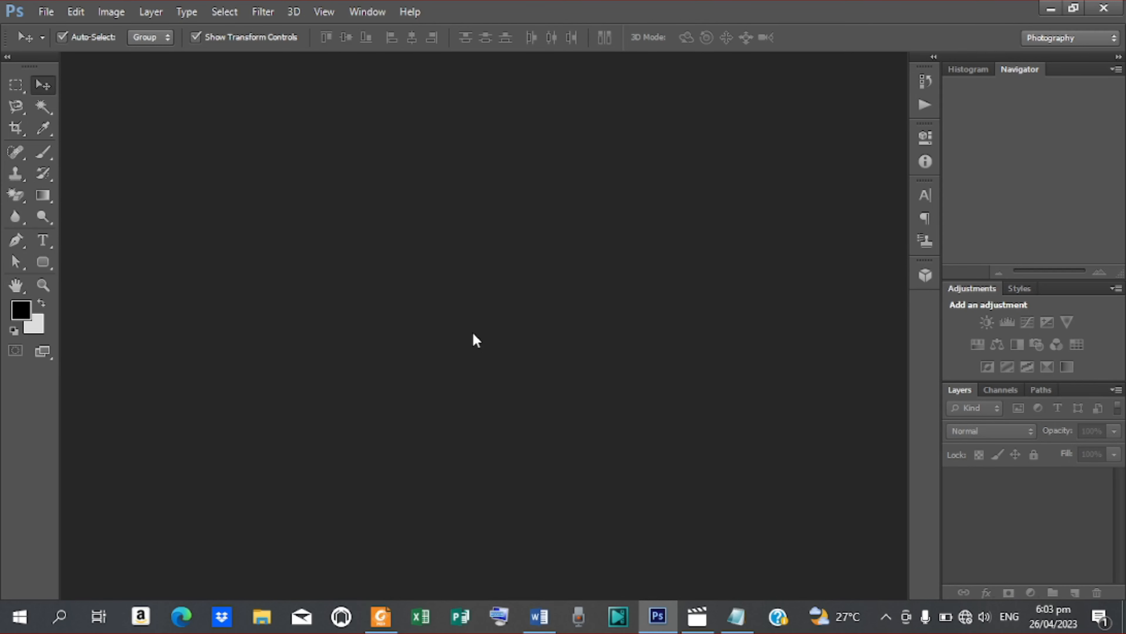
Step: Create a new International Paper A3 document (297 × 420 mm) at 100 pixels per inch
{"action": "left_click", "coordinate": [75, 14]}
{"action": "left_click", "coordinate": [49, 13]}
{"action": "left_click", "coordinate": [50, 13]}
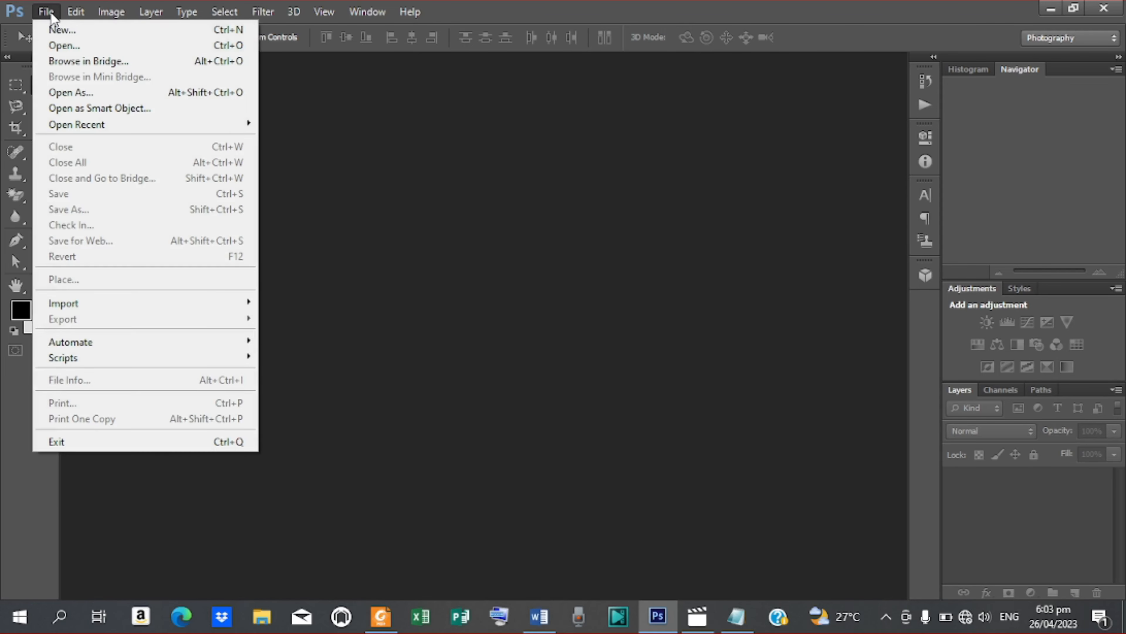
{"action": "left_click", "coordinate": [63, 29]}
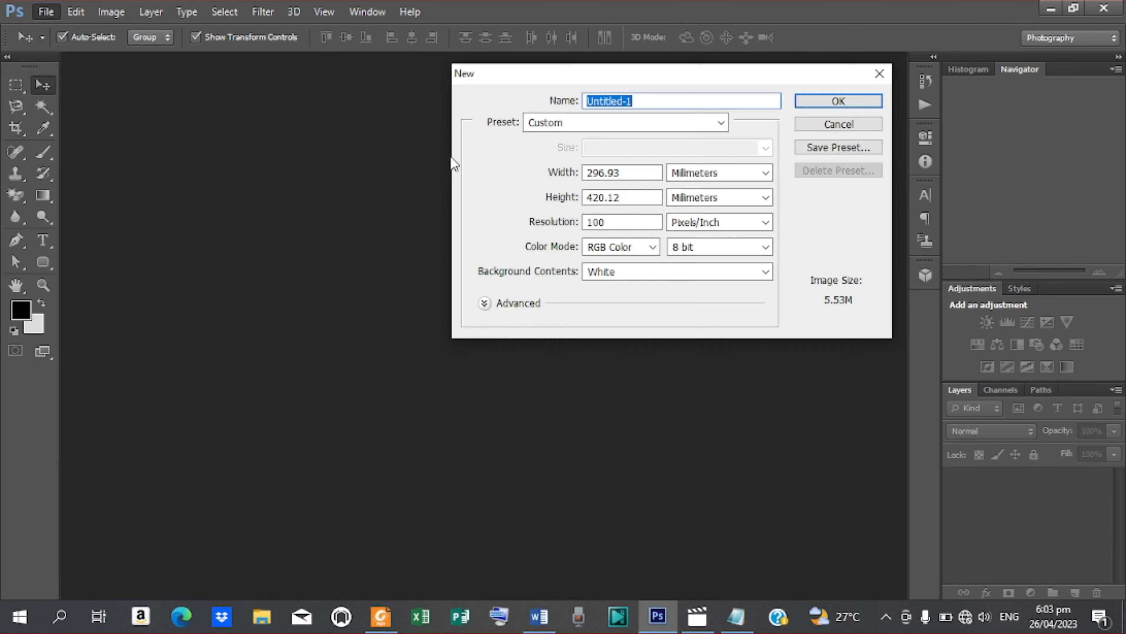
{"action": "left_click", "coordinate": [721, 123]}
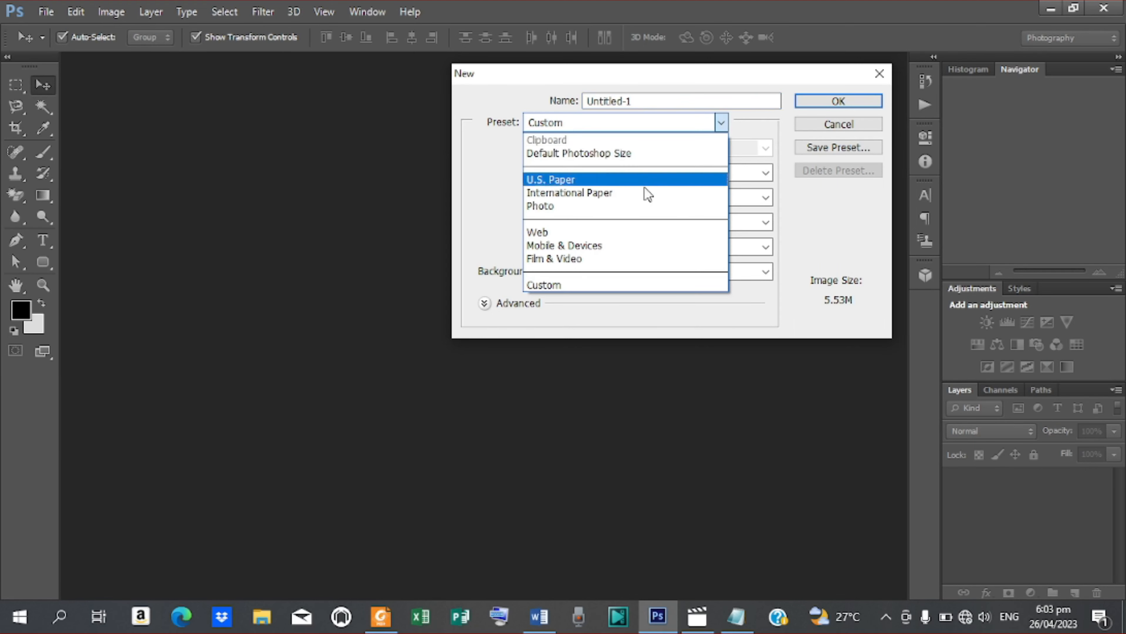
{"action": "left_click", "coordinate": [631, 196]}
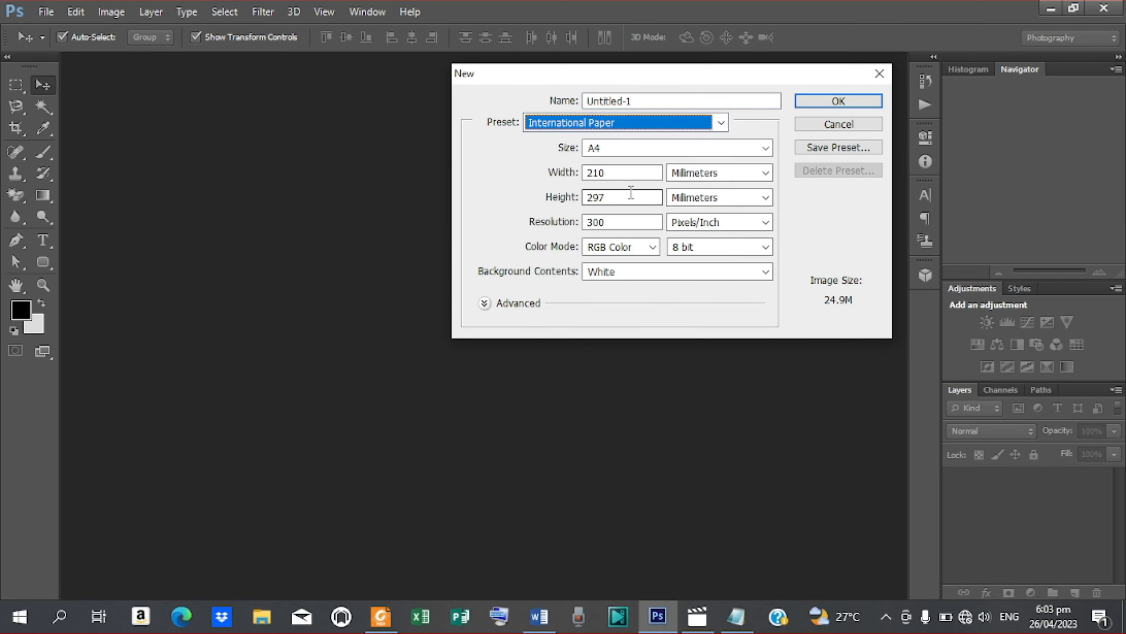
{"action": "left_click", "coordinate": [766, 148]}
{"action": "left_click", "coordinate": [636, 207]}
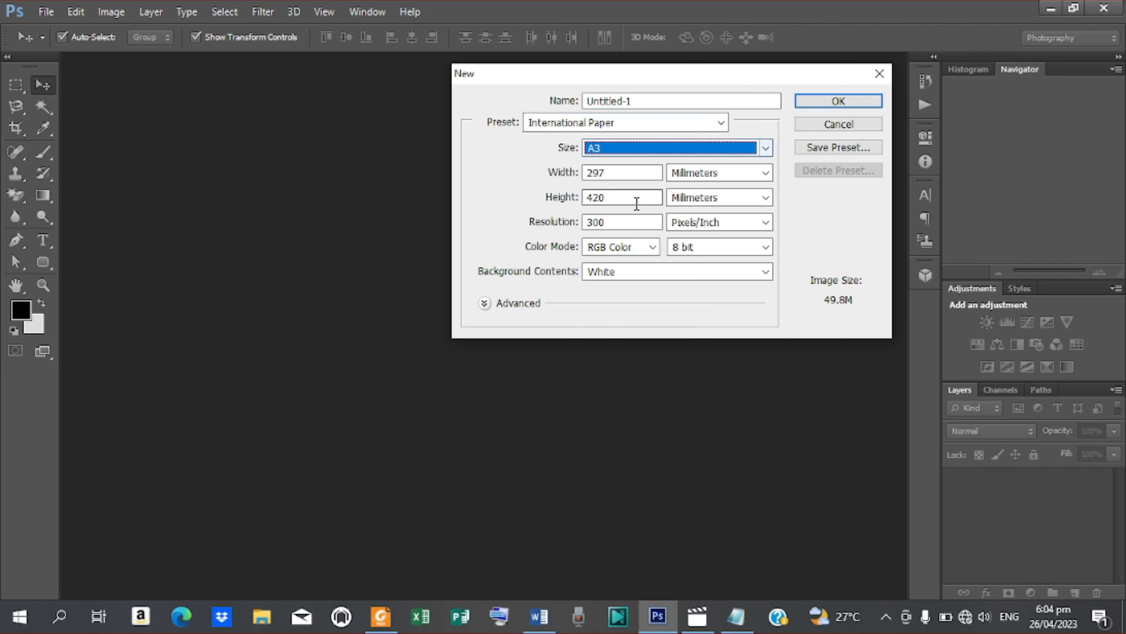
{"action": "left_click", "coordinate": [617, 223]}
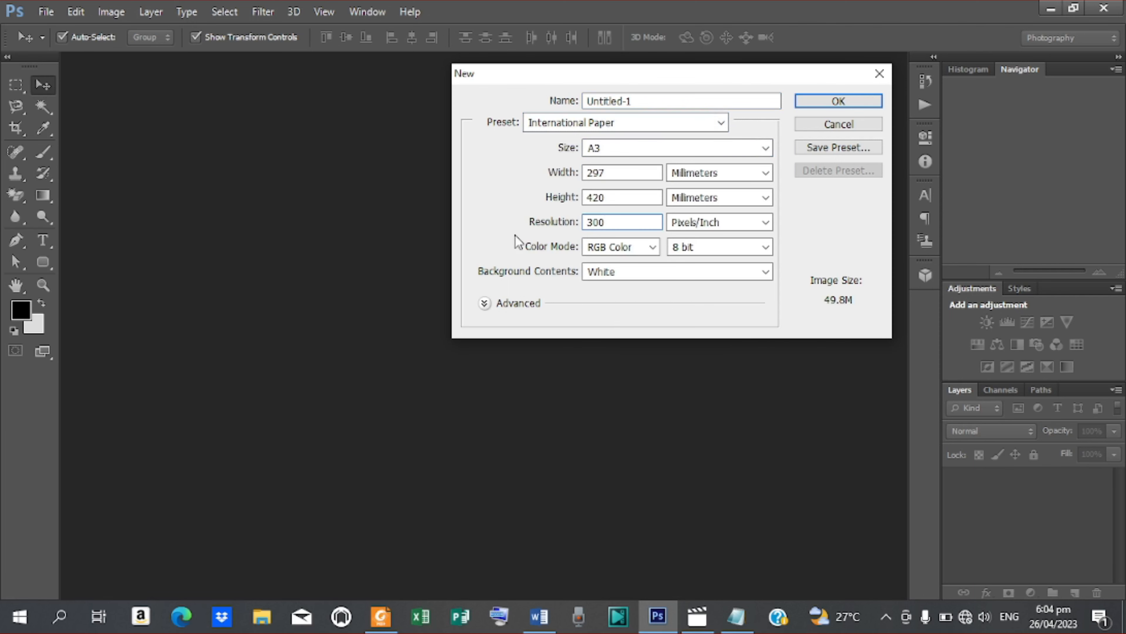
{"action": "left_click_drag", "start_coordinate": [608, 220], "coordinate": [524, 229]}
{"action": "type", "text": "100"}
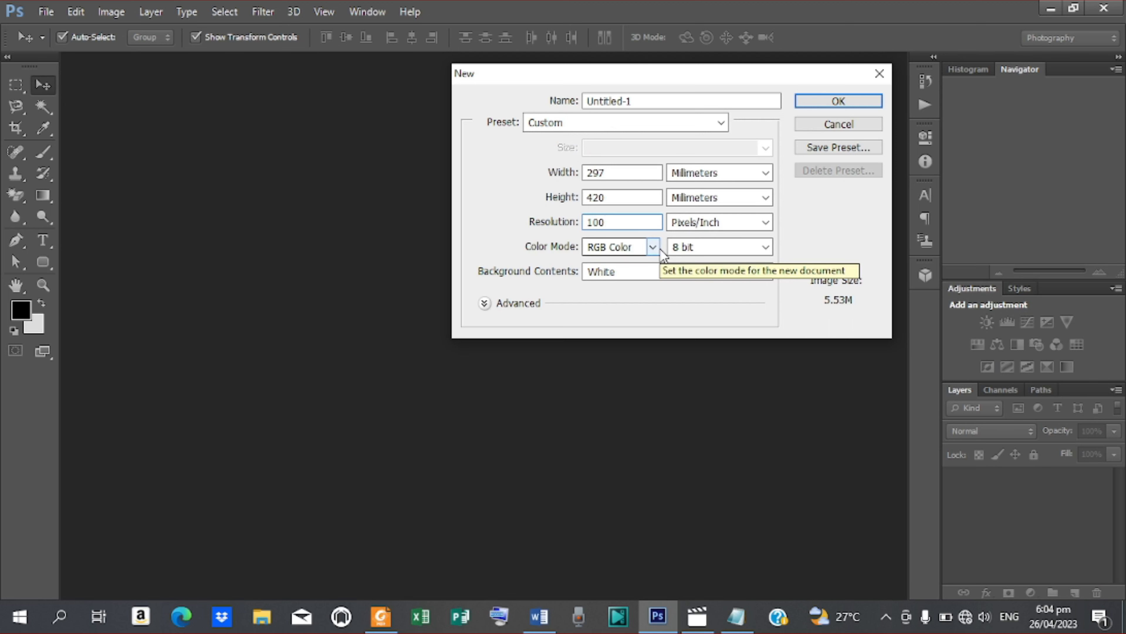
{"action": "left_click", "coordinate": [827, 104]}
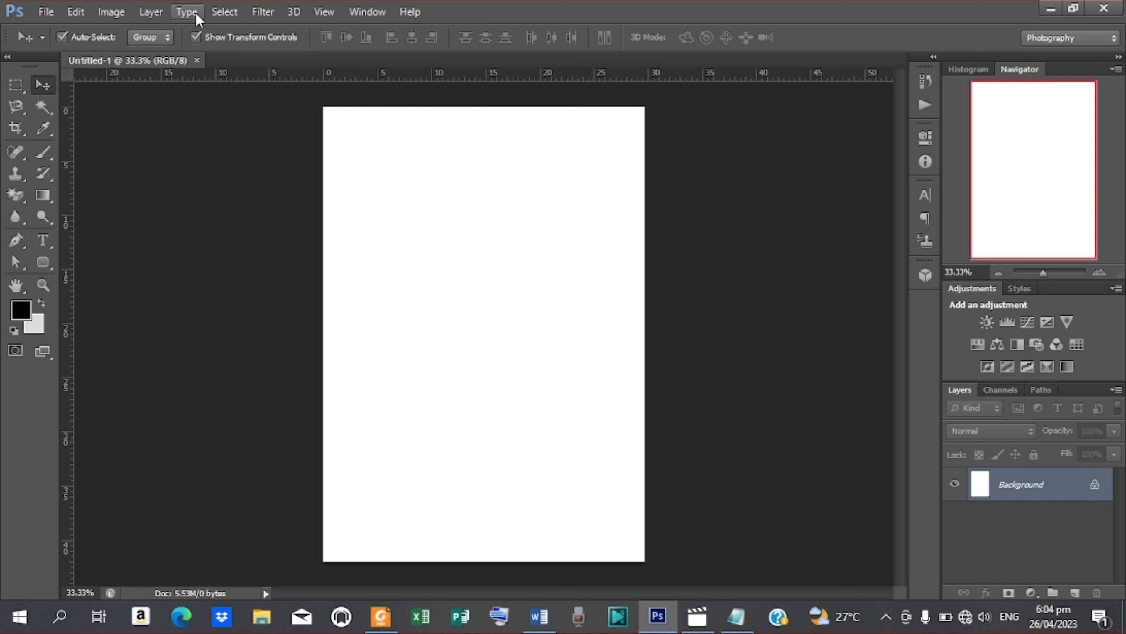
Step: Rotate the canvas 90° clockwise so the A3 page becomes landscape
{"action": "left_click", "coordinate": [122, 15]}
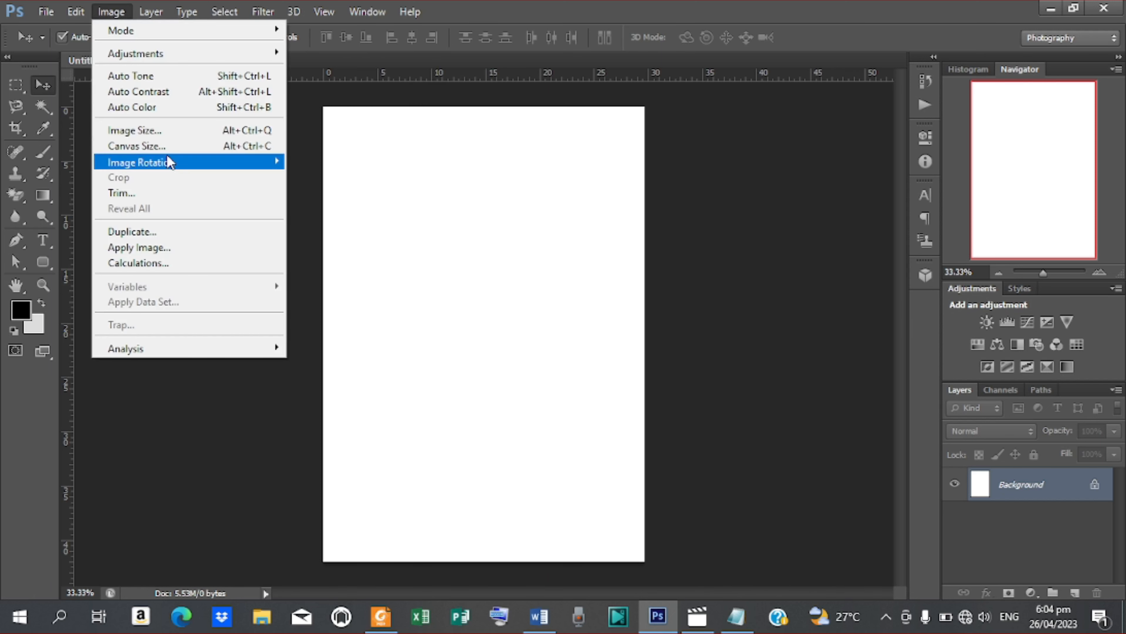
{"action": "mouse_move", "coordinate": [169, 163]}
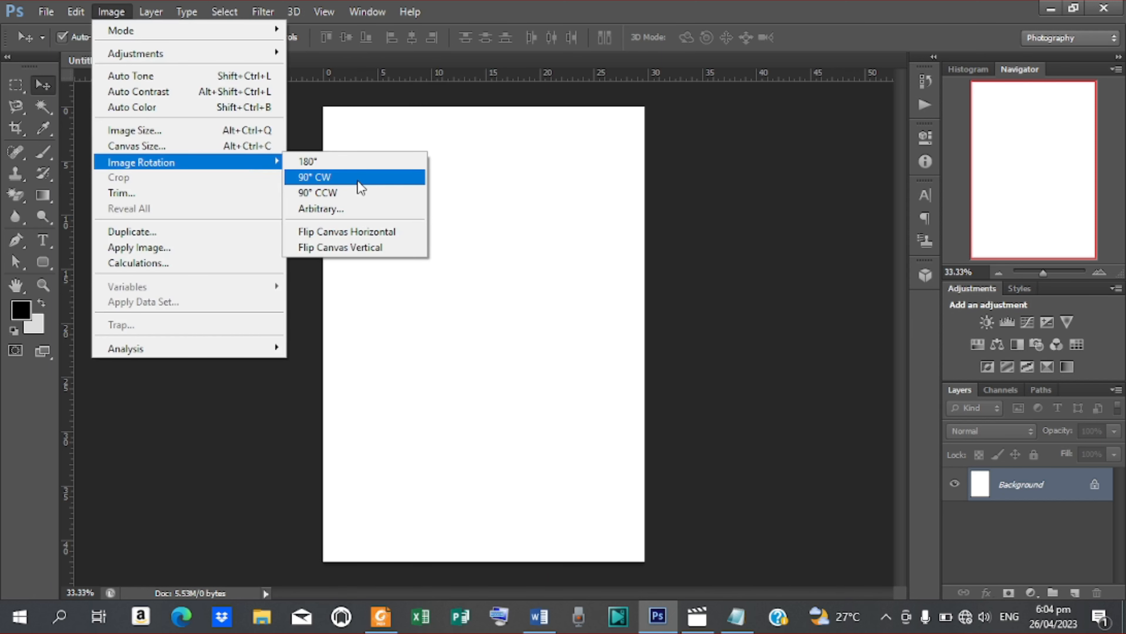
{"action": "left_click", "coordinate": [360, 188]}
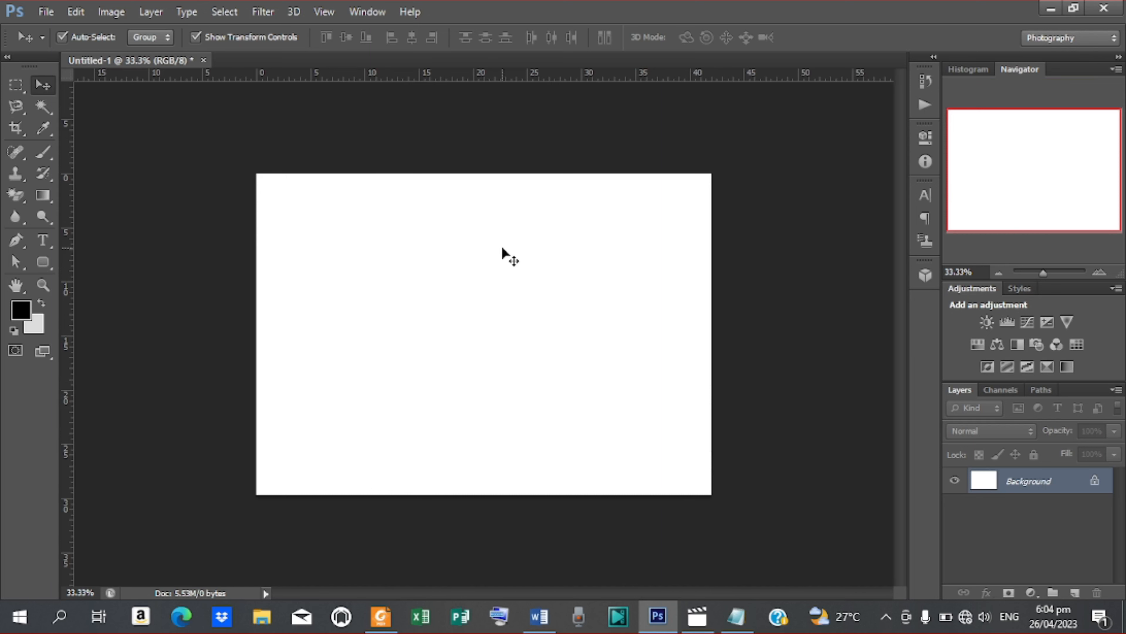
Step: Fit the landscape page to the window with the Zoom tool's Fit Screen
{"action": "key", "text": "ctrl+o"}
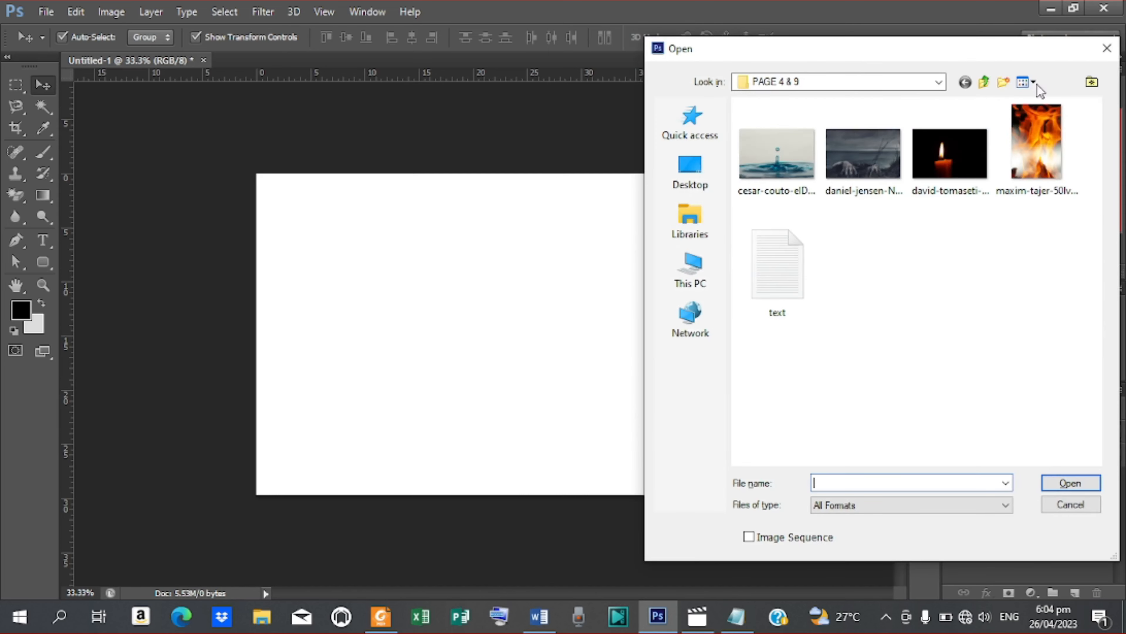
{"action": "left_click", "coordinate": [1107, 48]}
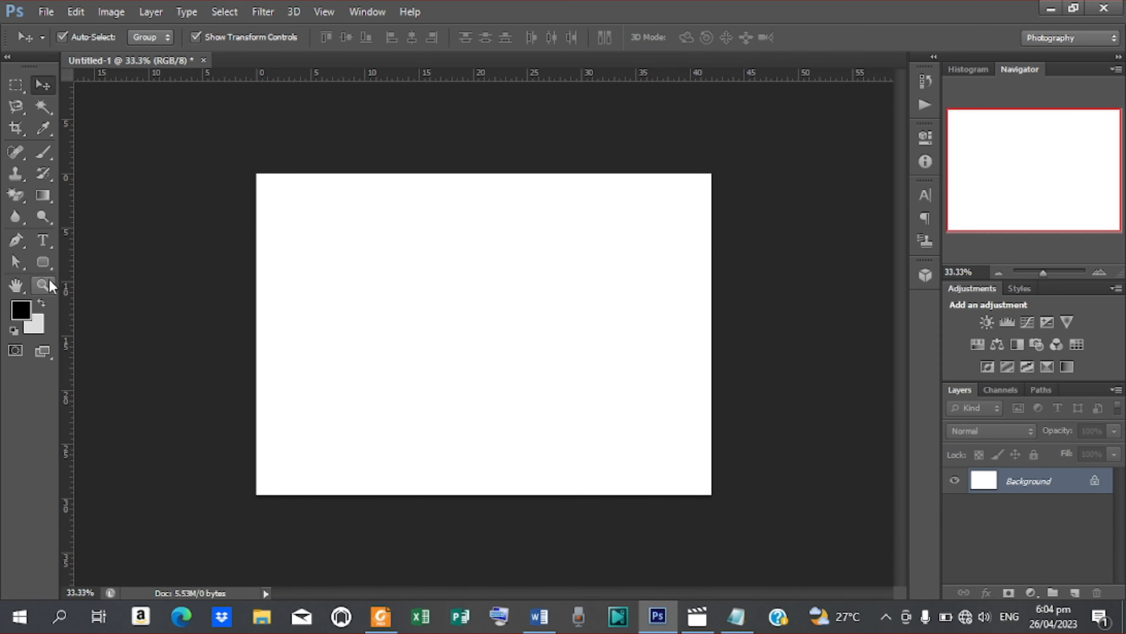
{"action": "left_click", "coordinate": [43, 285]}
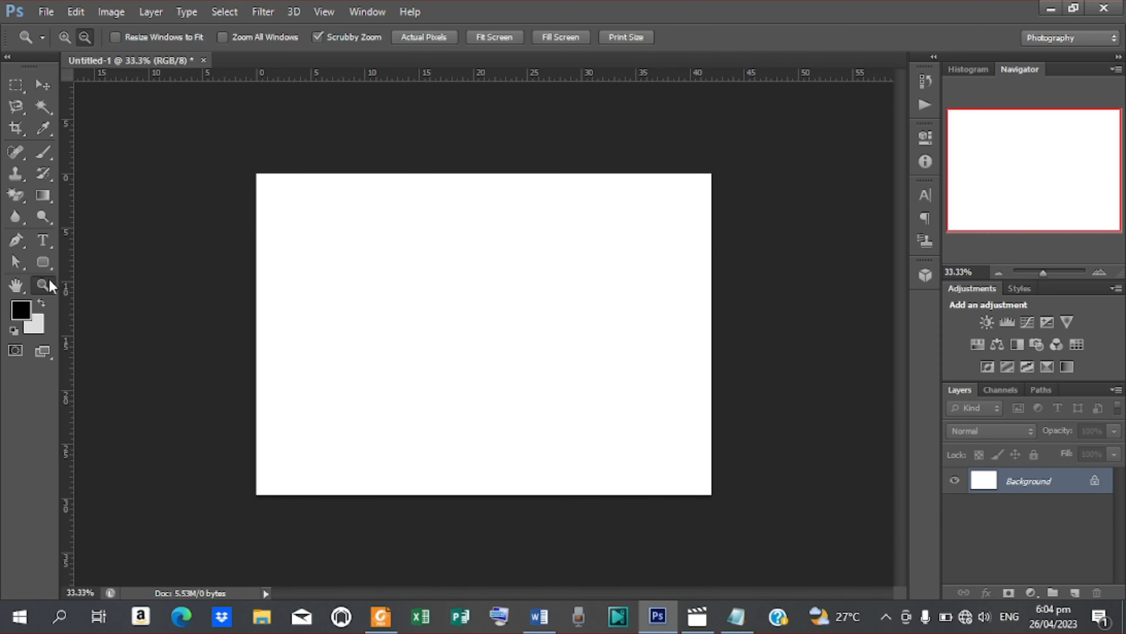
{"action": "left_click", "coordinate": [506, 39]}
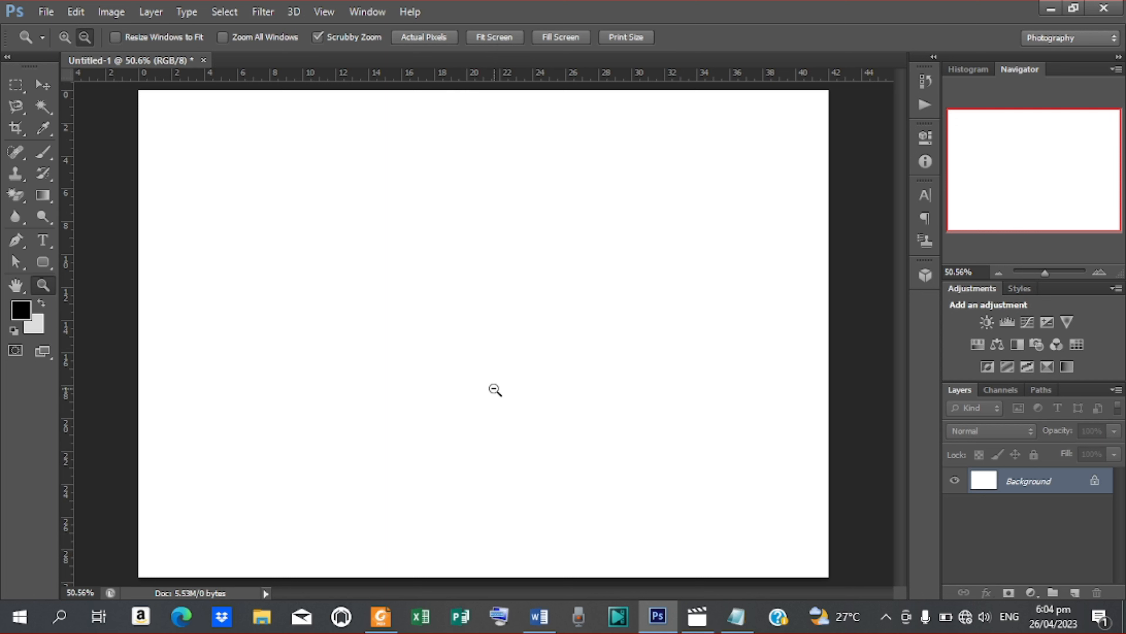
Step: Add a vertical guide at 50.56% to split the page into two halves
{"action": "left_click", "coordinate": [323, 12]}
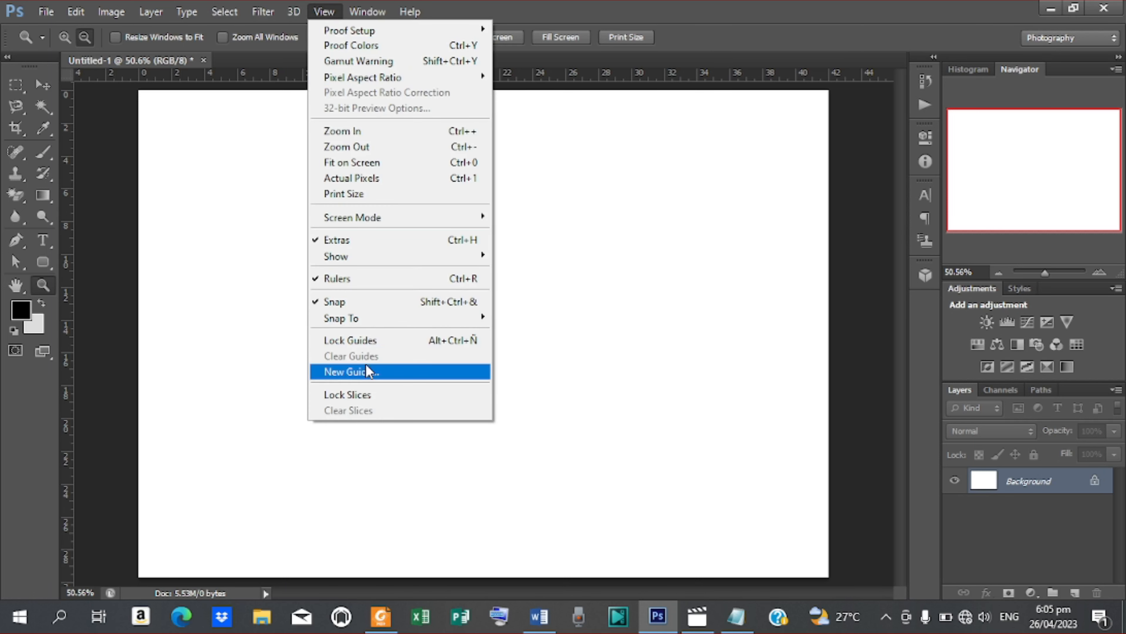
{"action": "left_click", "coordinate": [371, 373]}
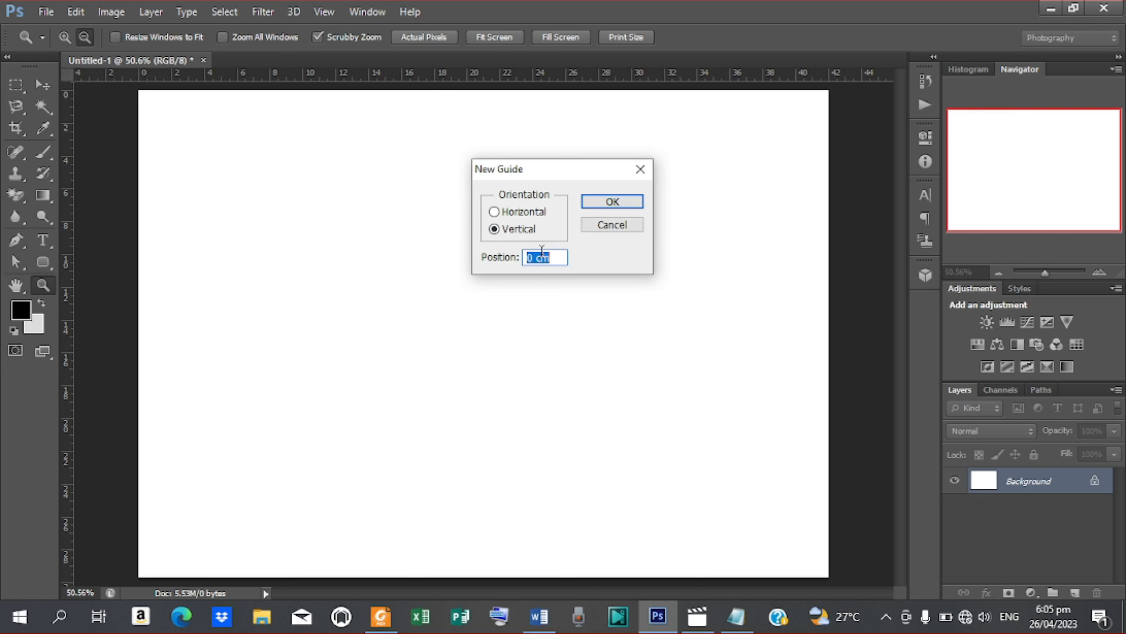
{"action": "type", "text": "50.56"}
{"action": "type", "text": "%"}
{"action": "key", "text": "Return"}
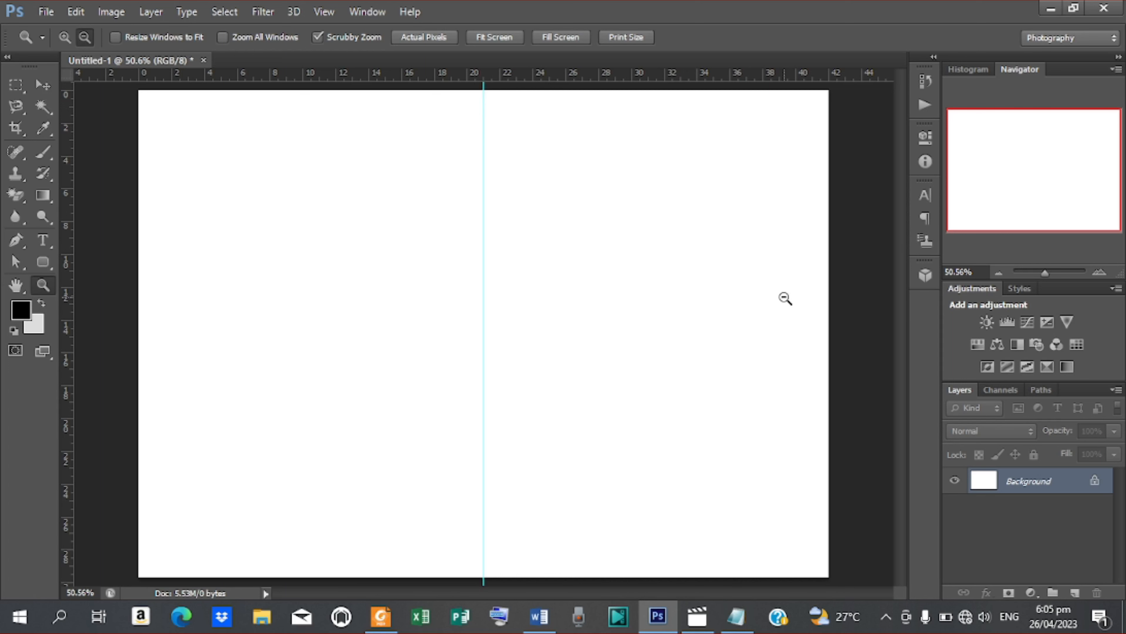
{"action": "mouse_move", "coordinate": [437, 304]}
{"action": "left_mouse_down"}
{"action": "mouse_move", "coordinate": [372, 302]}
{"action": "mouse_move", "coordinate": [266, 274]}
{"action": "mouse_move", "coordinate": [437, 292]}
{"action": "mouse_move", "coordinate": [423, 290]}
{"action": "left_mouse_up"}
{"action": "left_click", "coordinate": [36, 90]}
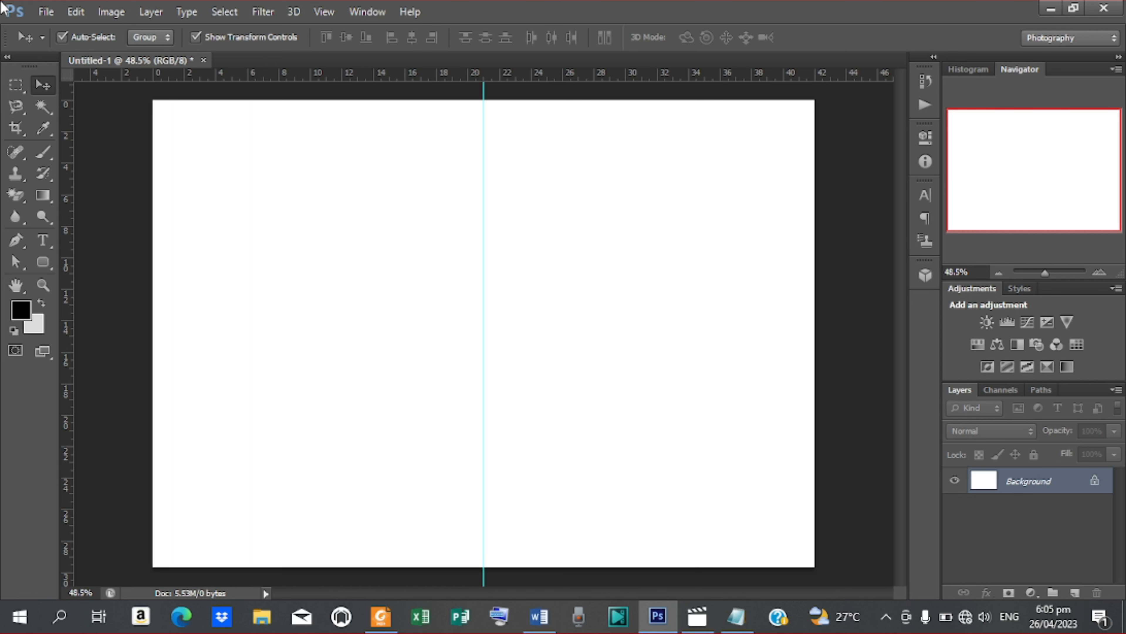
Step: Place the cesar-couto water-drop photo and scale it to cover the whole page
{"action": "left_click", "coordinate": [46, 11]}
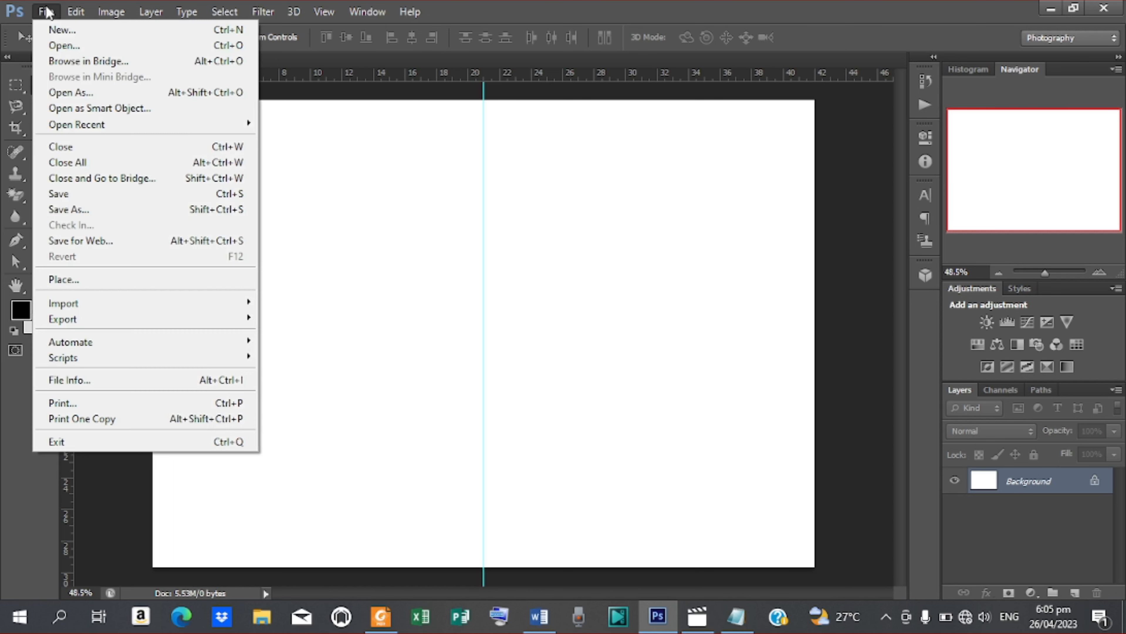
{"action": "left_click", "coordinate": [98, 279]}
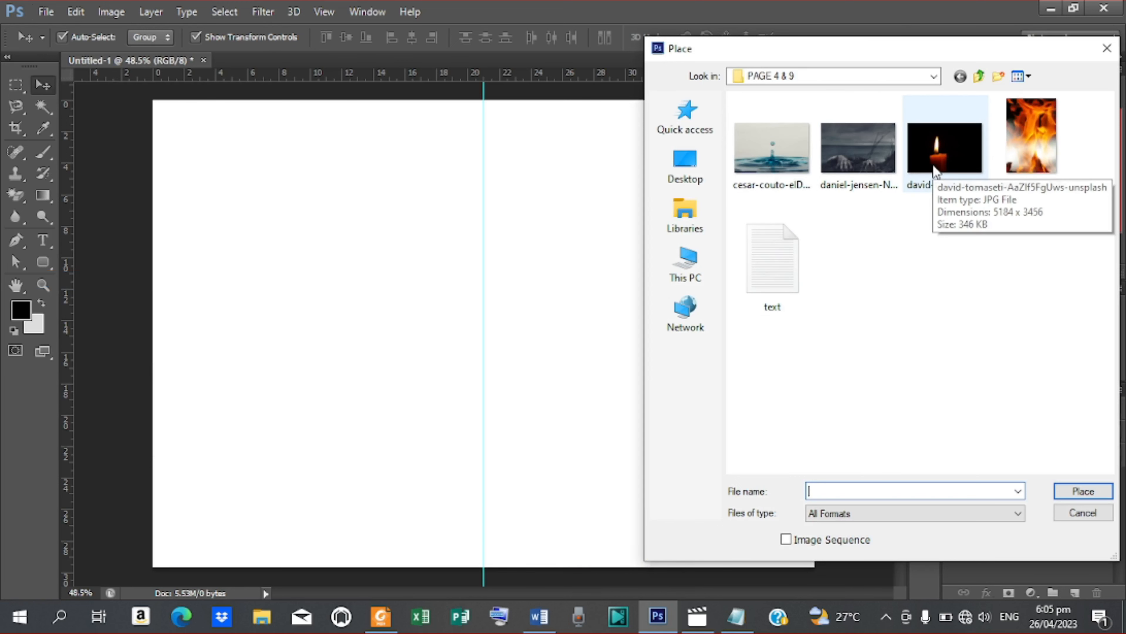
{"action": "left_click", "coordinate": [772, 149]}
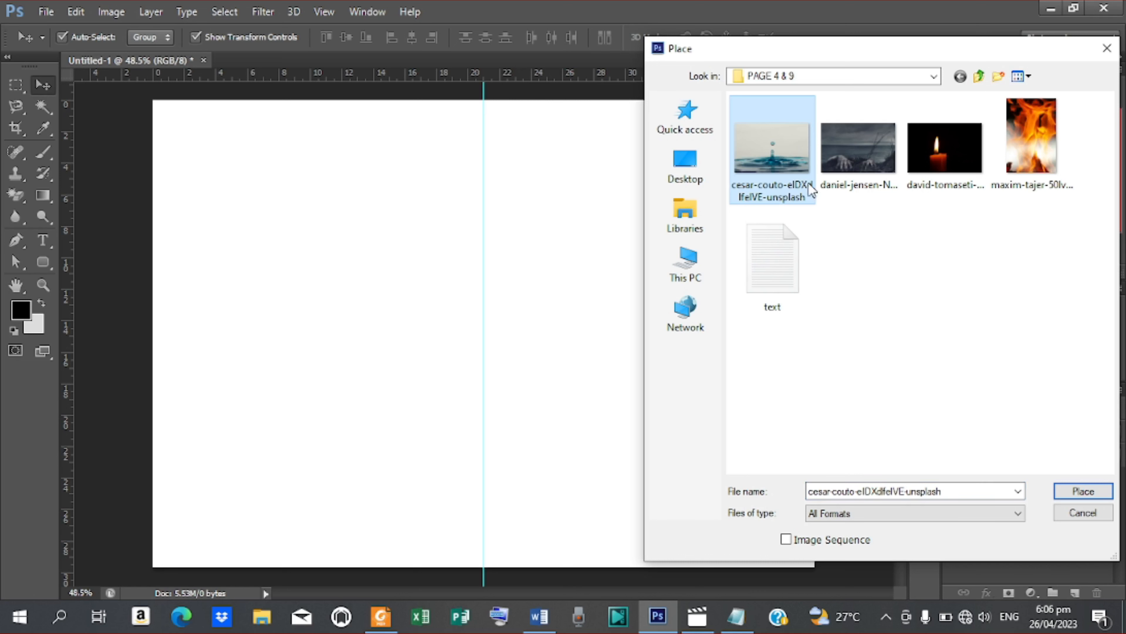
{"action": "left_click", "coordinate": [1107, 490]}
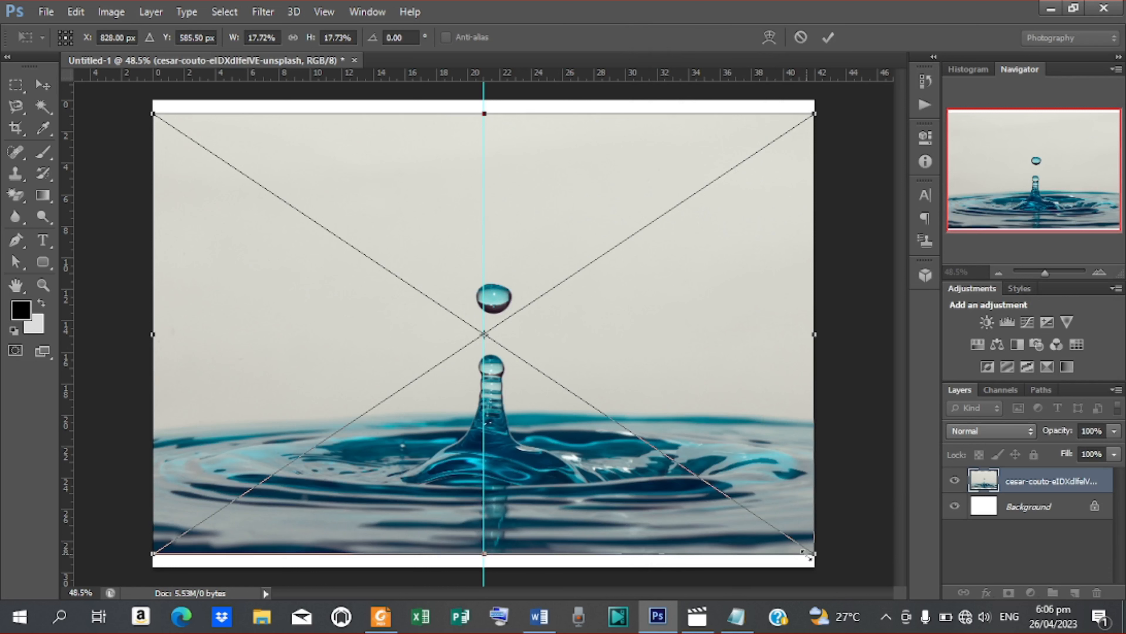
{"action": "left_click_drag", "start_coordinate": [813, 553], "coordinate": [840, 572]}
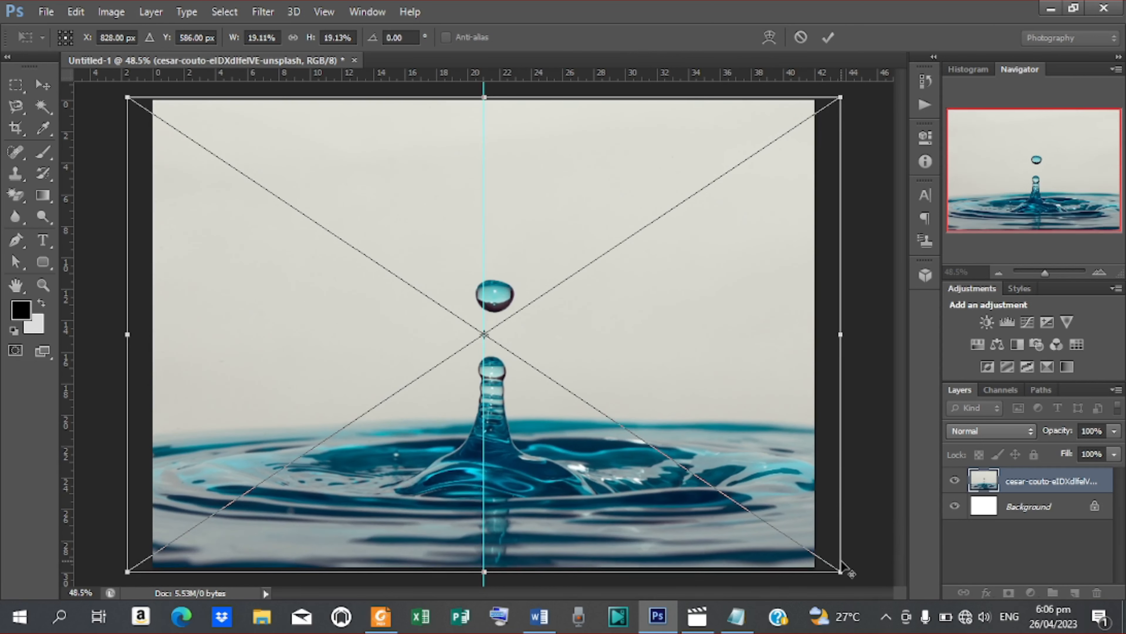
{"action": "left_click", "coordinate": [826, 39]}
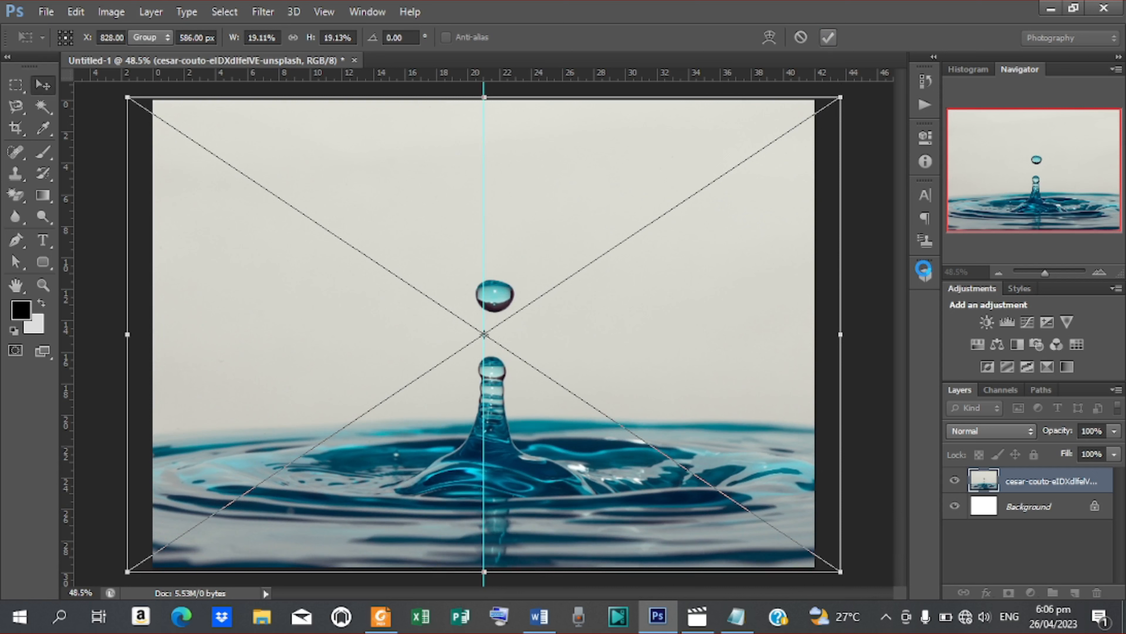
Step: Fade the water-drop photo layer to 20% opacity
{"action": "left_click", "coordinate": [1092, 431]}
{"action": "type", "text": "20"}
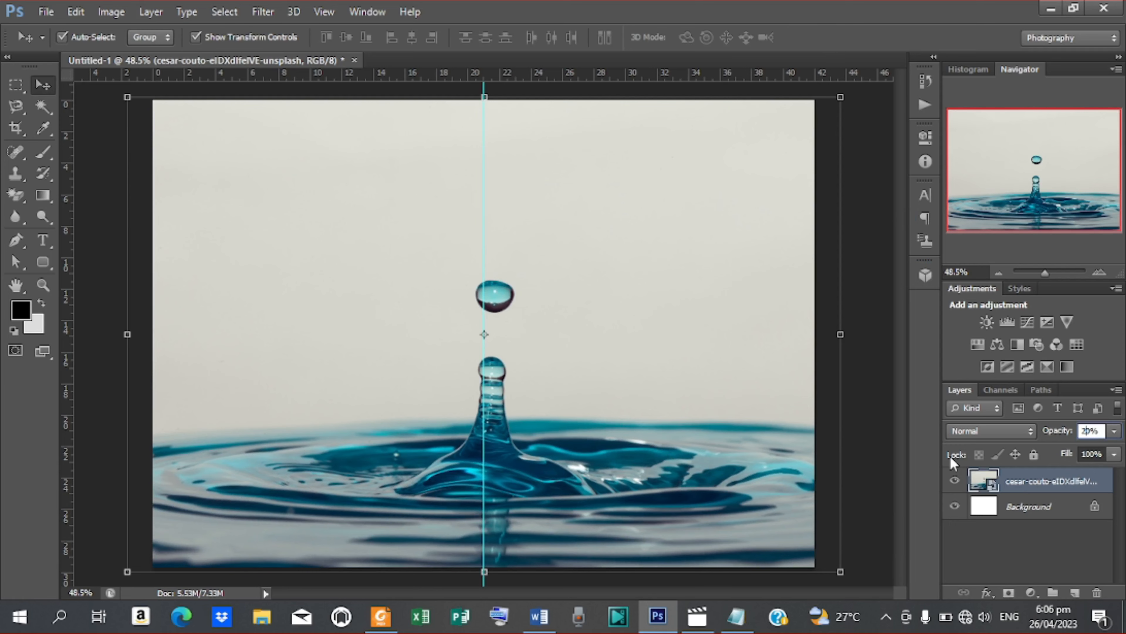
{"action": "key", "text": "Return"}
{"action": "left_click", "coordinate": [881, 272]}
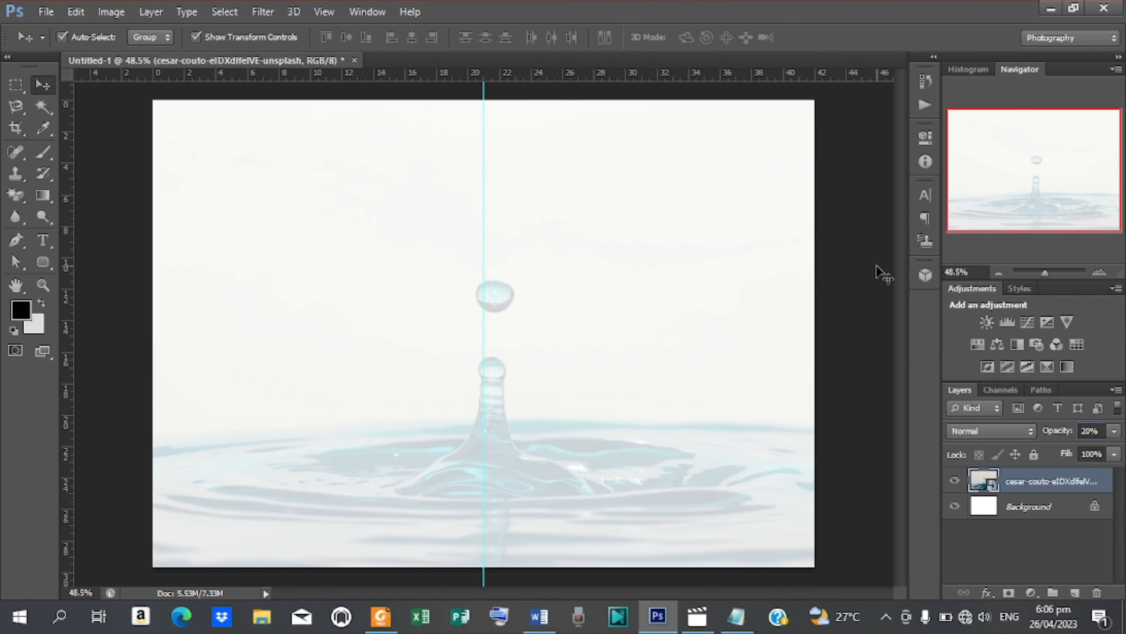
Step: Place the hands-in-grass photo over the full page and flip it horizontally
{"action": "left_click", "coordinate": [57, 12]}
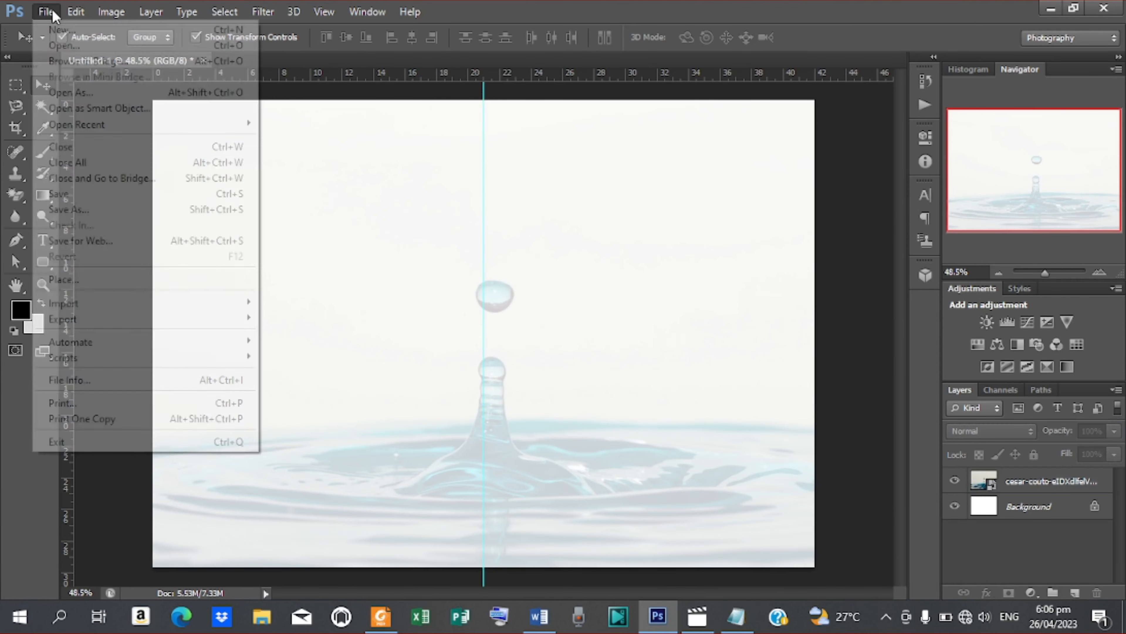
{"action": "left_click", "coordinate": [71, 278]}
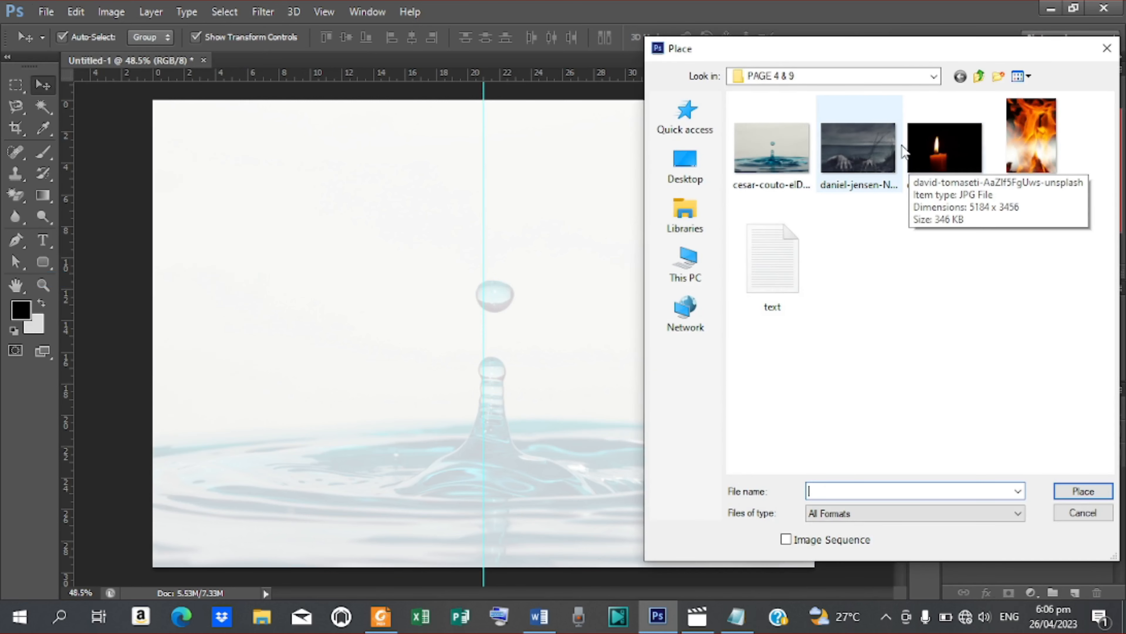
{"action": "left_click", "coordinate": [873, 173]}
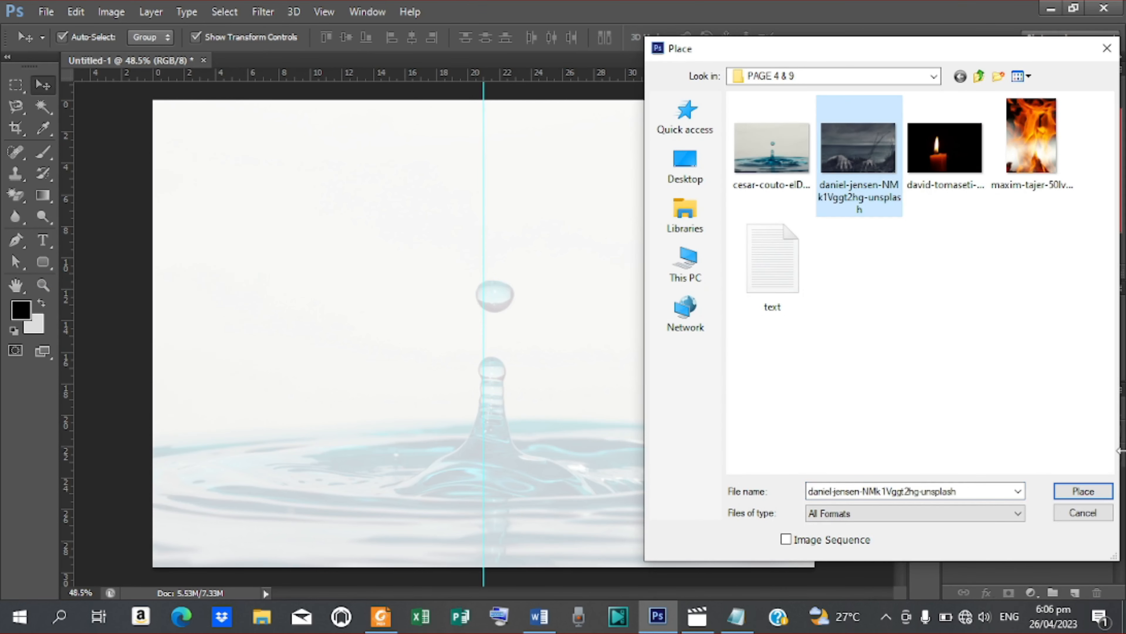
{"action": "left_click", "coordinate": [1084, 492]}
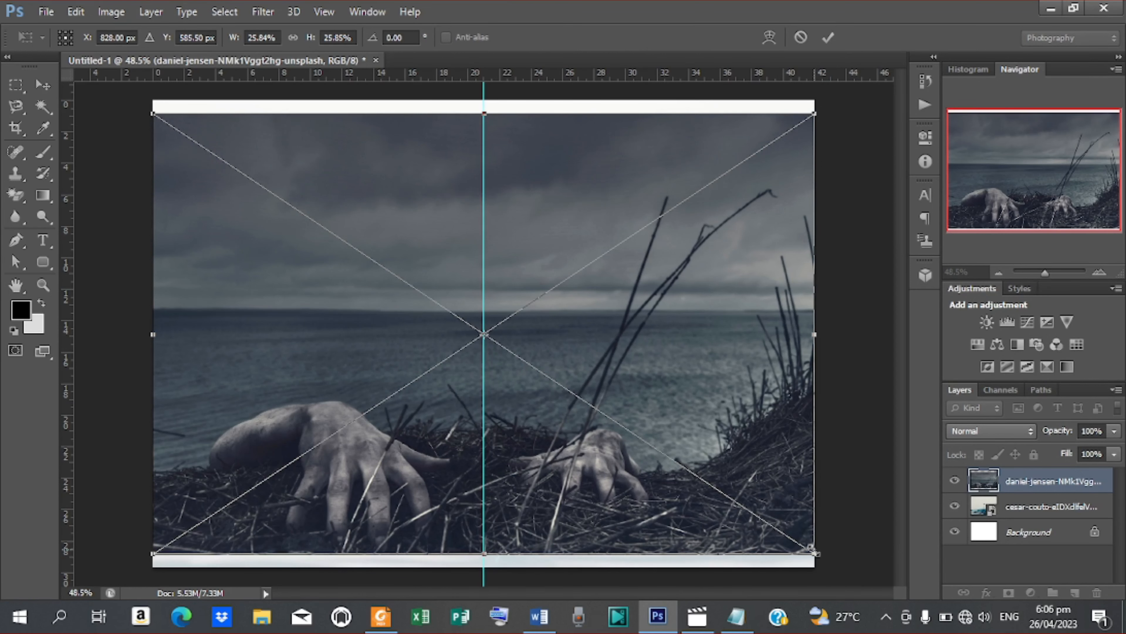
{"action": "left_click_drag", "start_coordinate": [816, 553], "coordinate": [849, 576]}
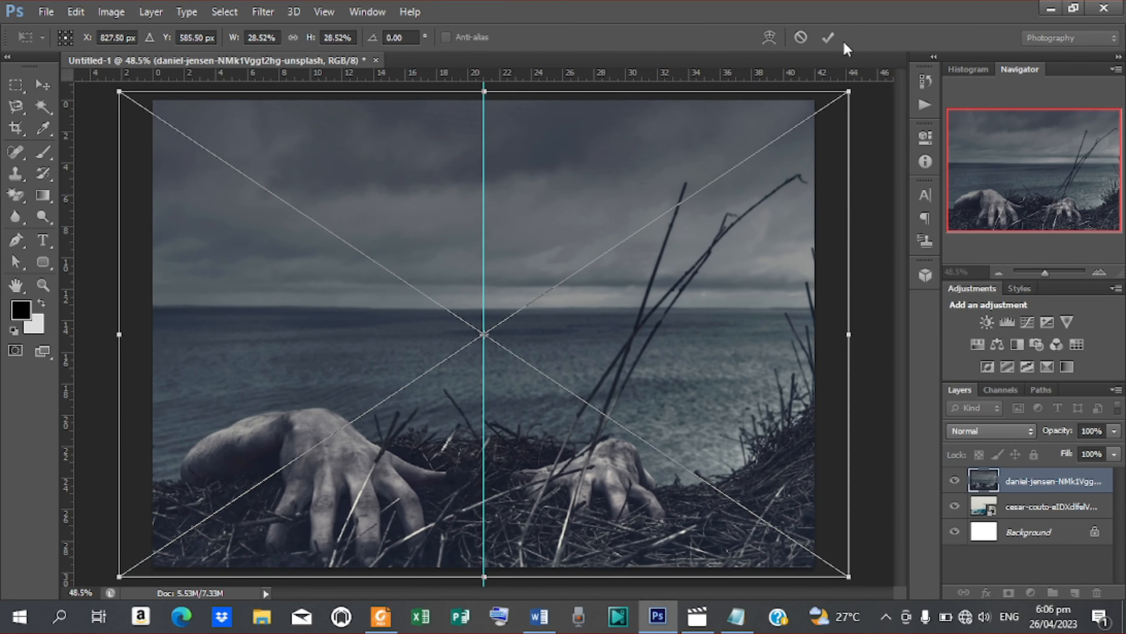
{"action": "left_click", "coordinate": [828, 38]}
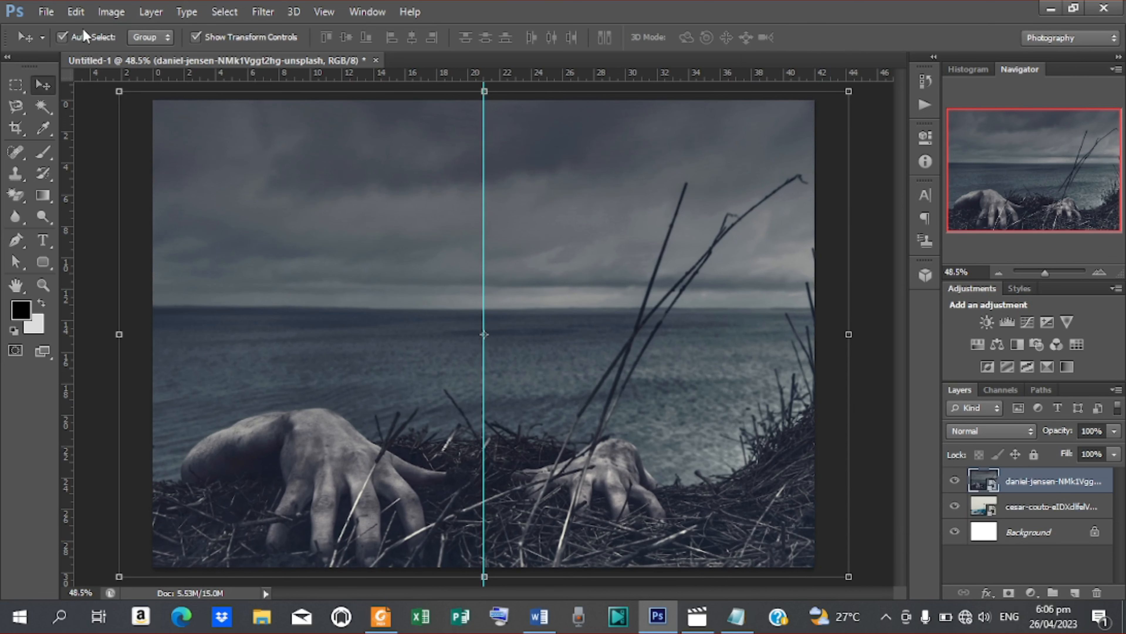
{"action": "left_click", "coordinate": [78, 16]}
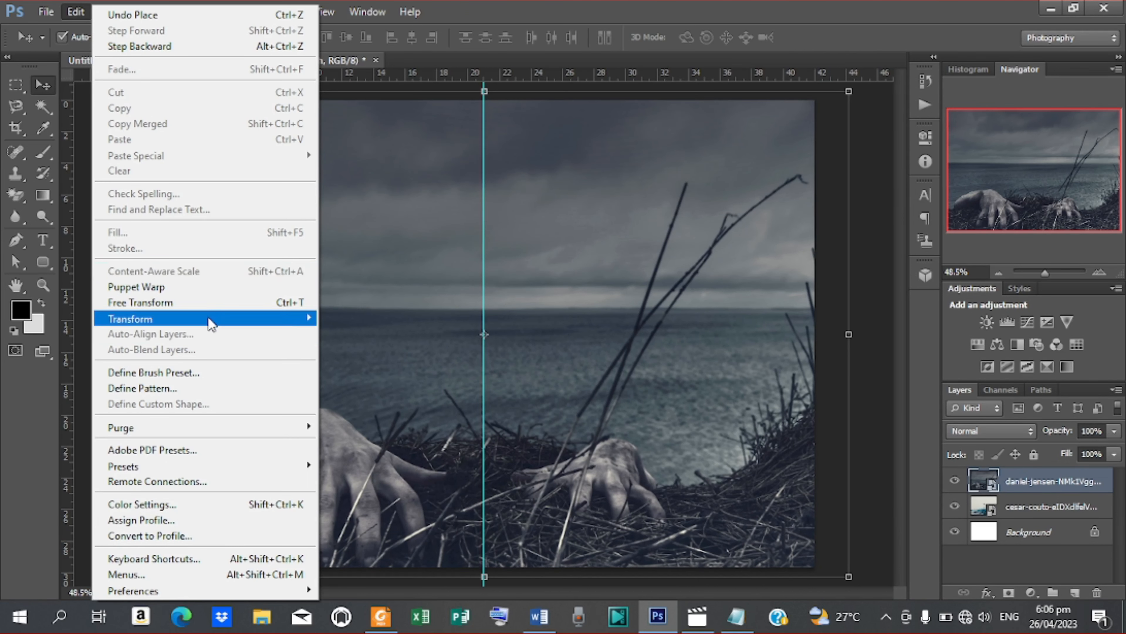
{"action": "mouse_move", "coordinate": [212, 320]}
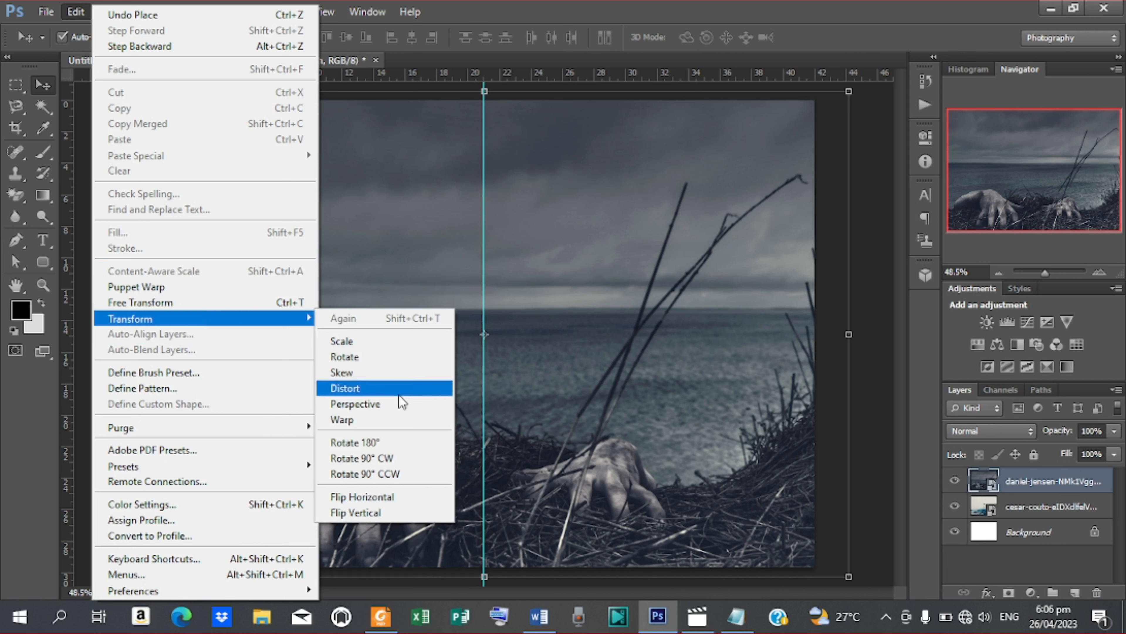
{"action": "left_click", "coordinate": [388, 498]}
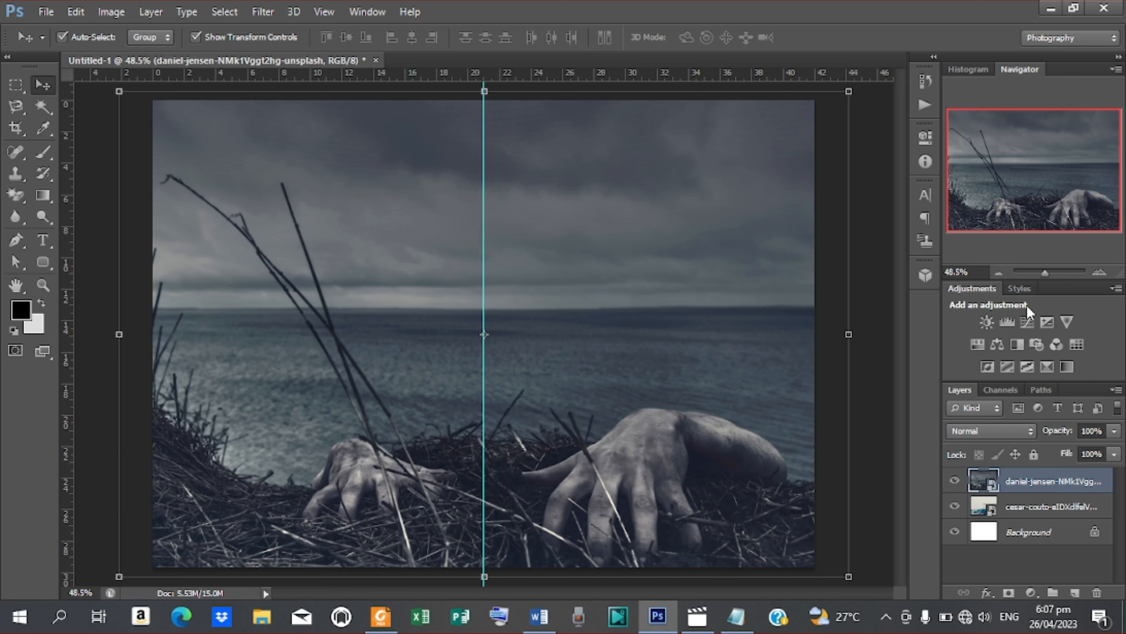
Step: Set the hands photo layer to Multiply blending at 20% opacity
{"action": "left_click", "coordinate": [1029, 437]}
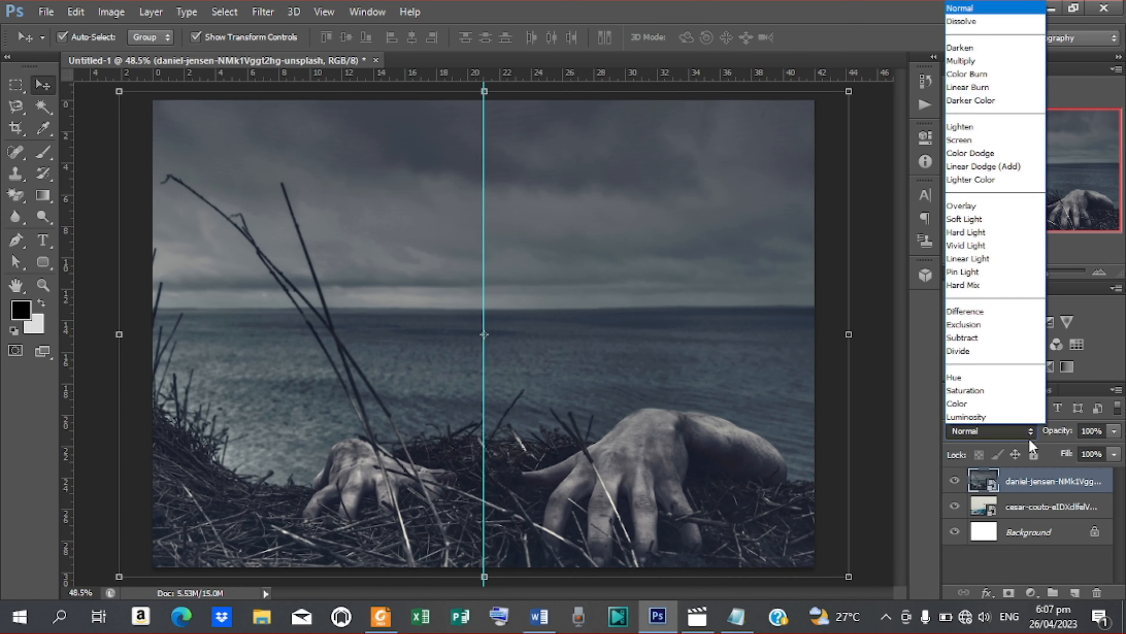
{"action": "left_click", "coordinate": [977, 141]}
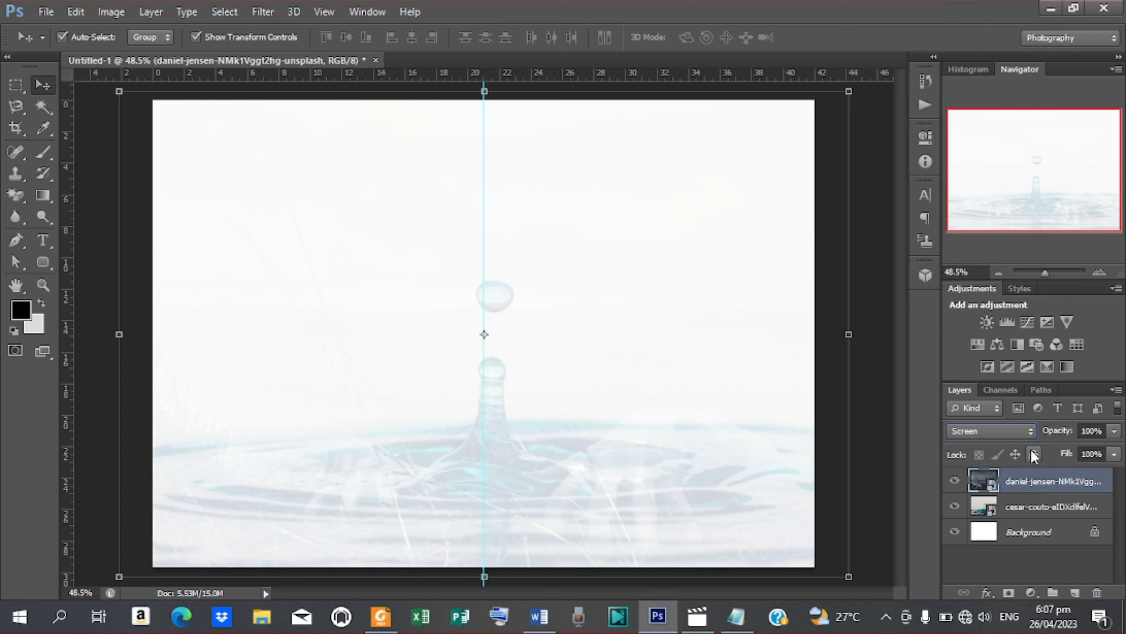
{"action": "left_click", "coordinate": [998, 431]}
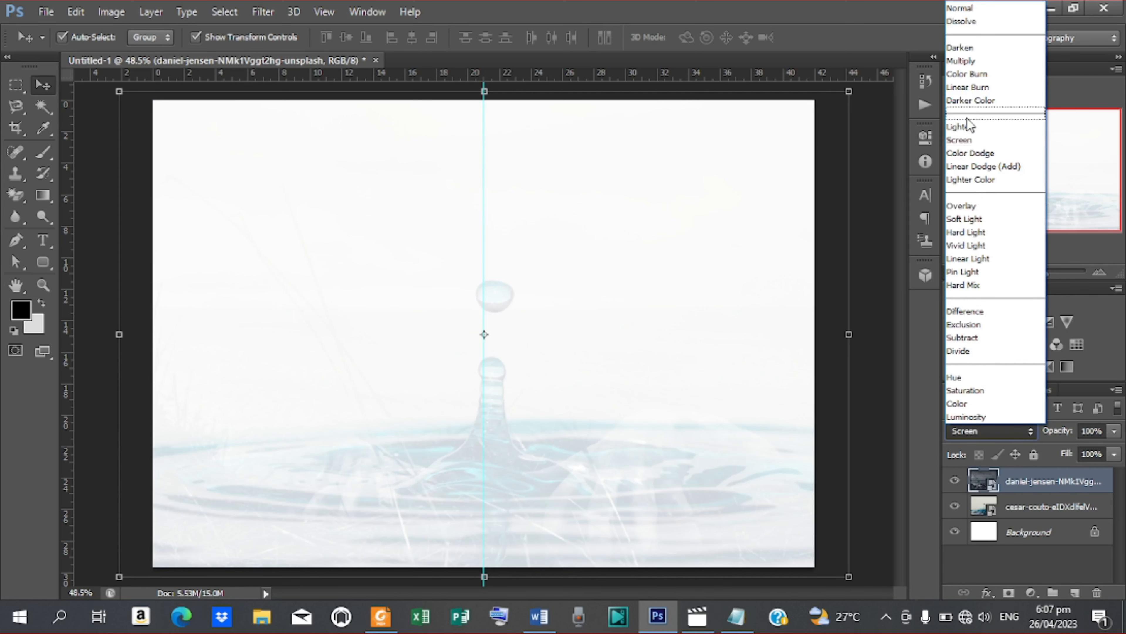
{"action": "left_click", "coordinate": [962, 61]}
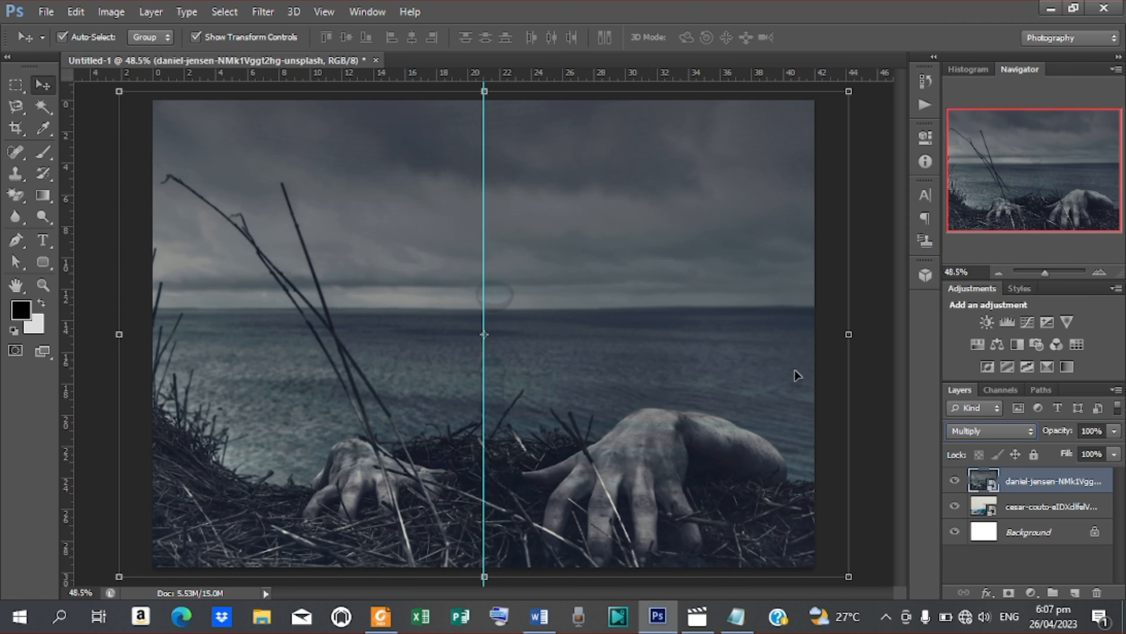
{"action": "left_click", "coordinate": [1092, 430]}
{"action": "type", "text": "20"}
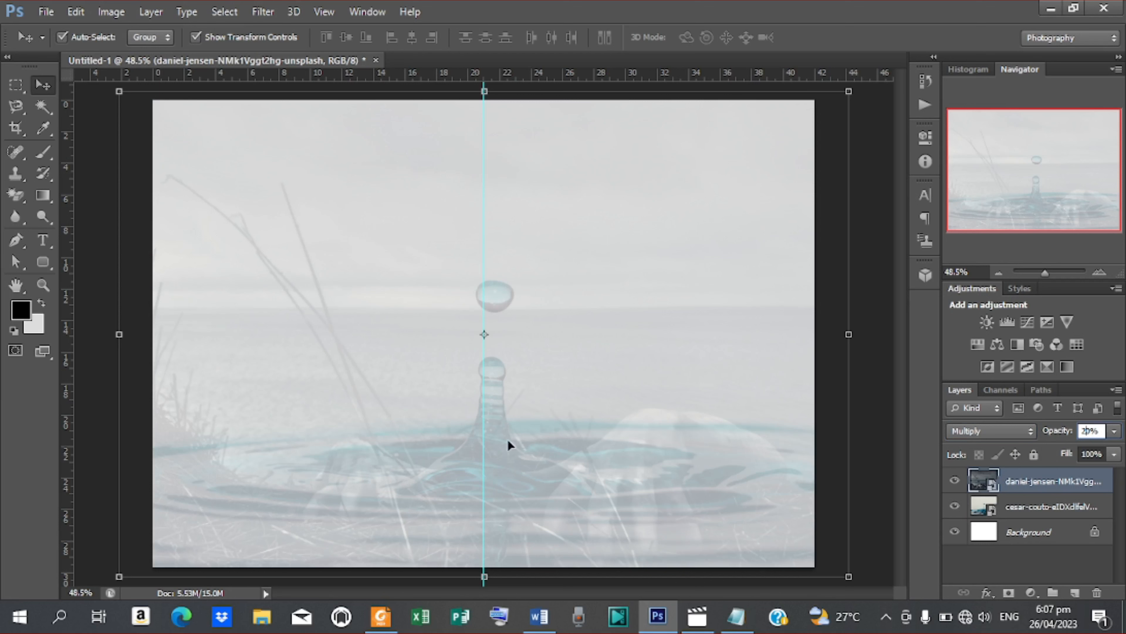
{"action": "left_click", "coordinate": [884, 282]}
{"action": "left_click", "coordinate": [884, 282]}
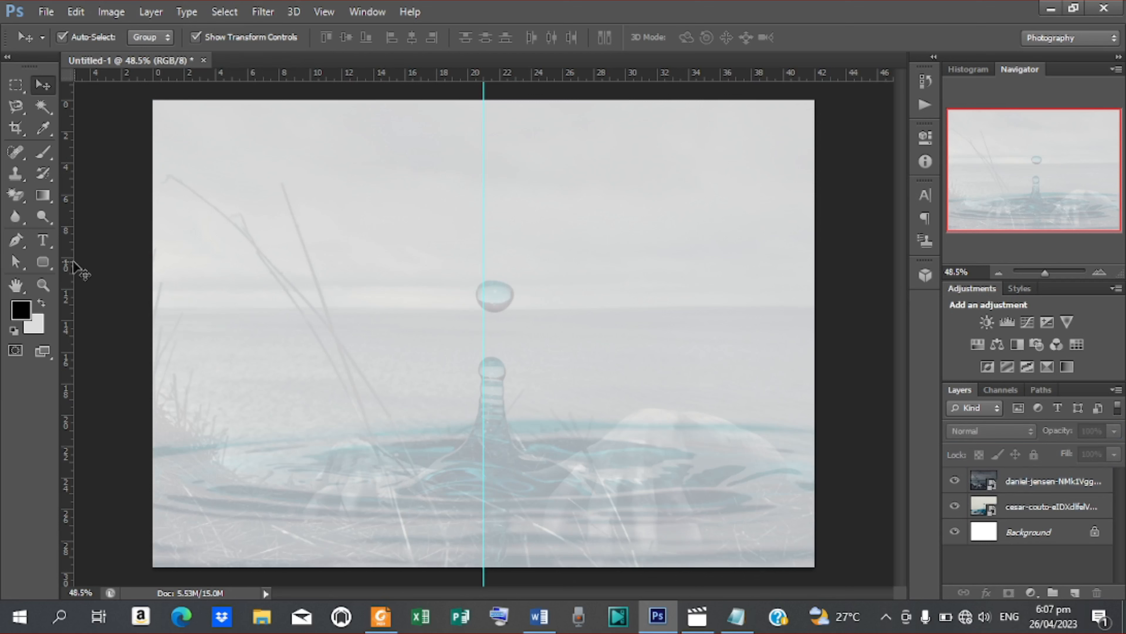
Step: Draw a rectangle bar spanning the full width across the top of the page
{"action": "left_click", "coordinate": [43, 262]}
{"action": "left_click", "coordinate": [44, 265]}
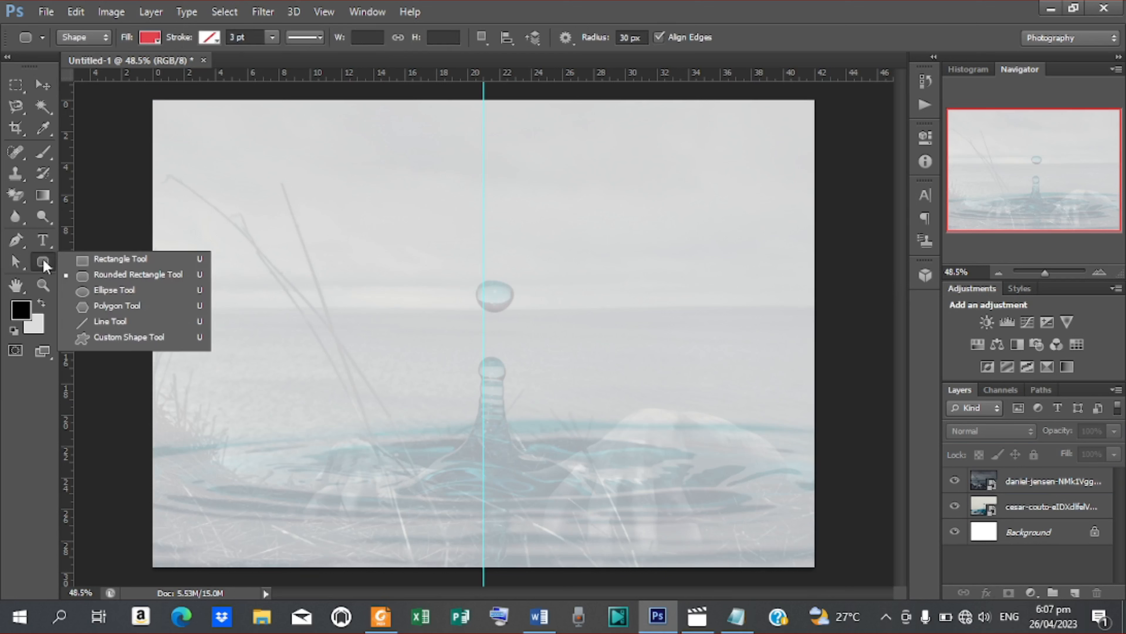
{"action": "left_click", "coordinate": [109, 259]}
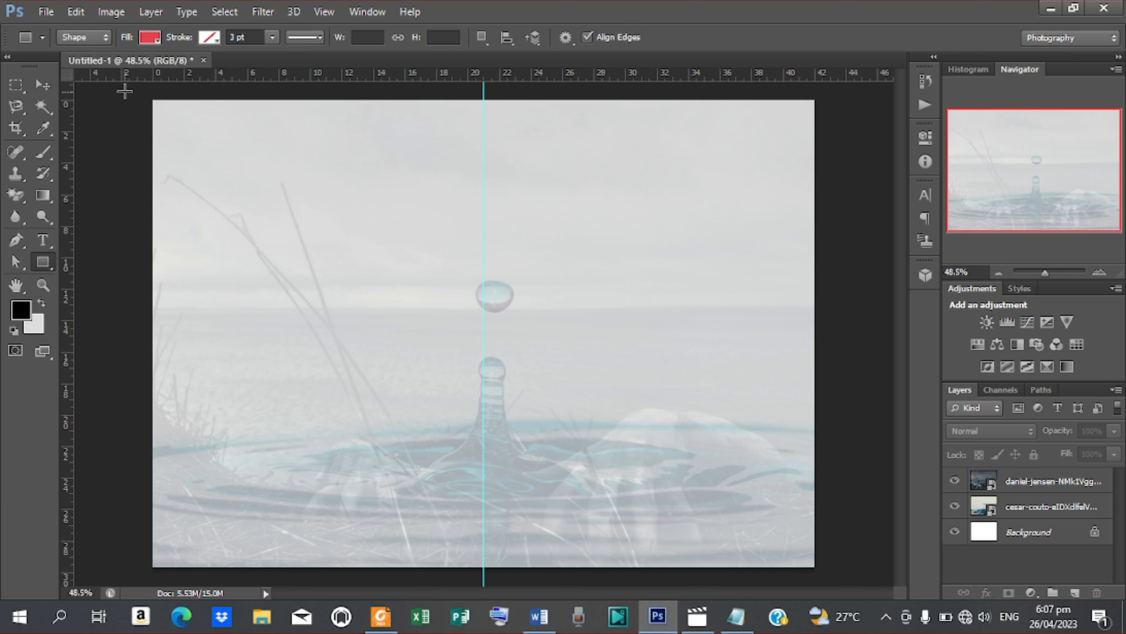
{"action": "left_click_drag", "start_coordinate": [124, 90], "coordinate": [838, 166]}
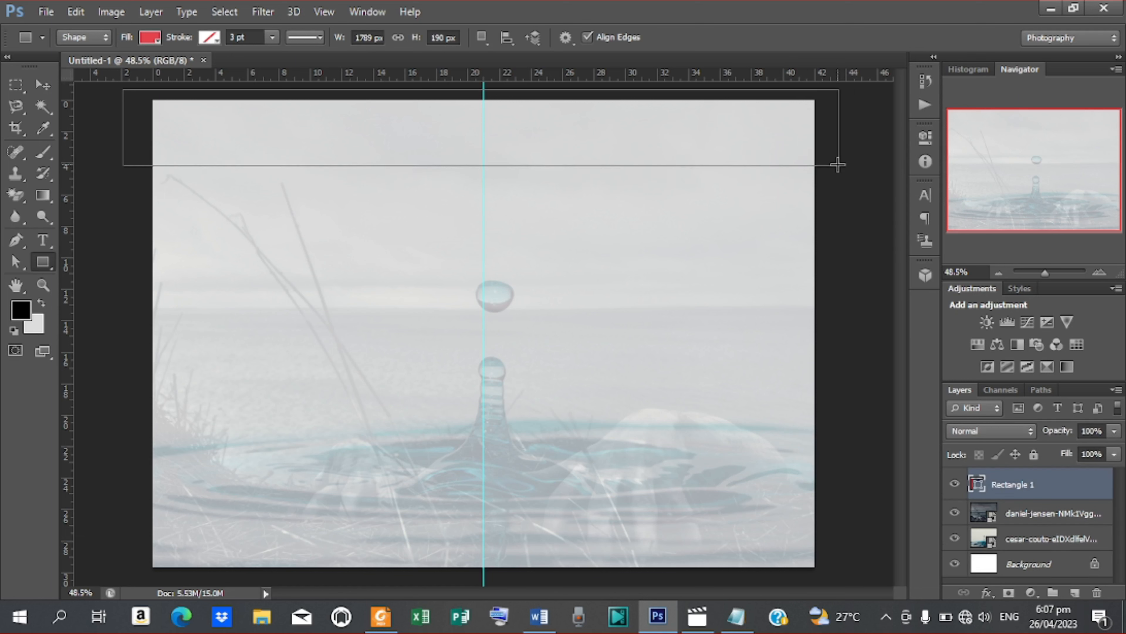
Step: Fill the top bar with bright red #ff2432
{"action": "left_click", "coordinate": [159, 41]}
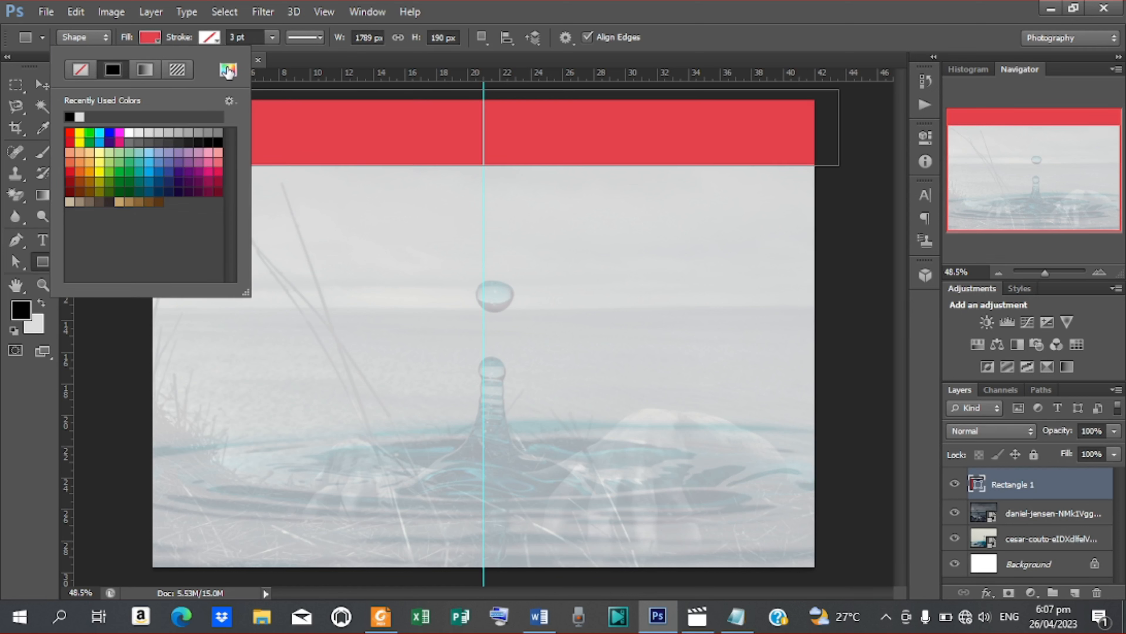
{"action": "left_click", "coordinate": [228, 71]}
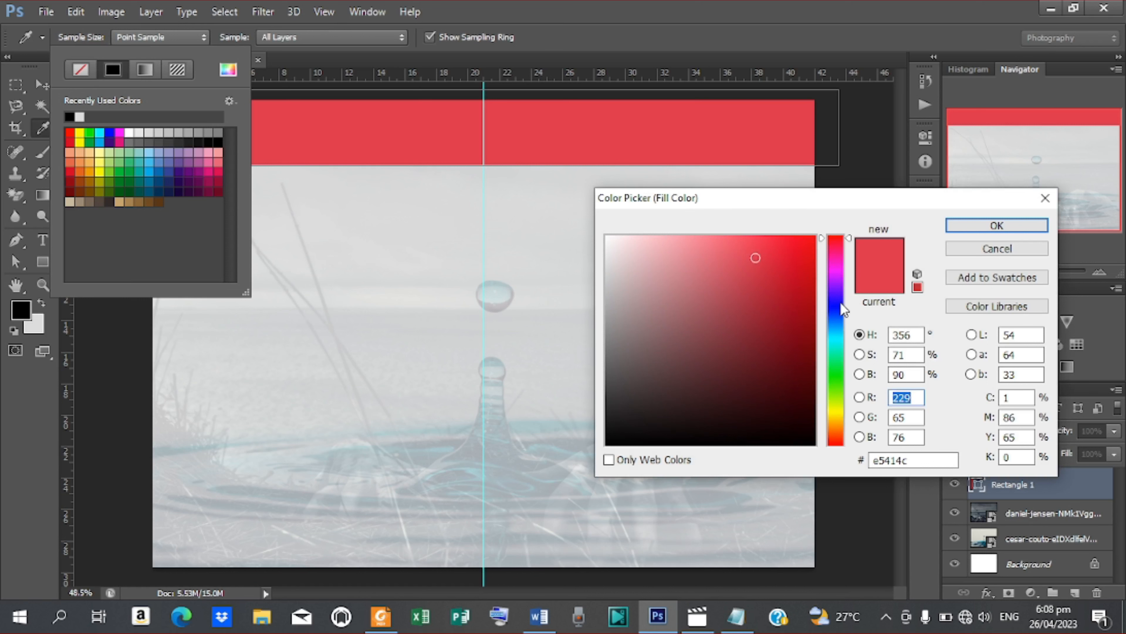
{"action": "left_click_drag", "start_coordinate": [768, 258], "coordinate": [787, 235]}
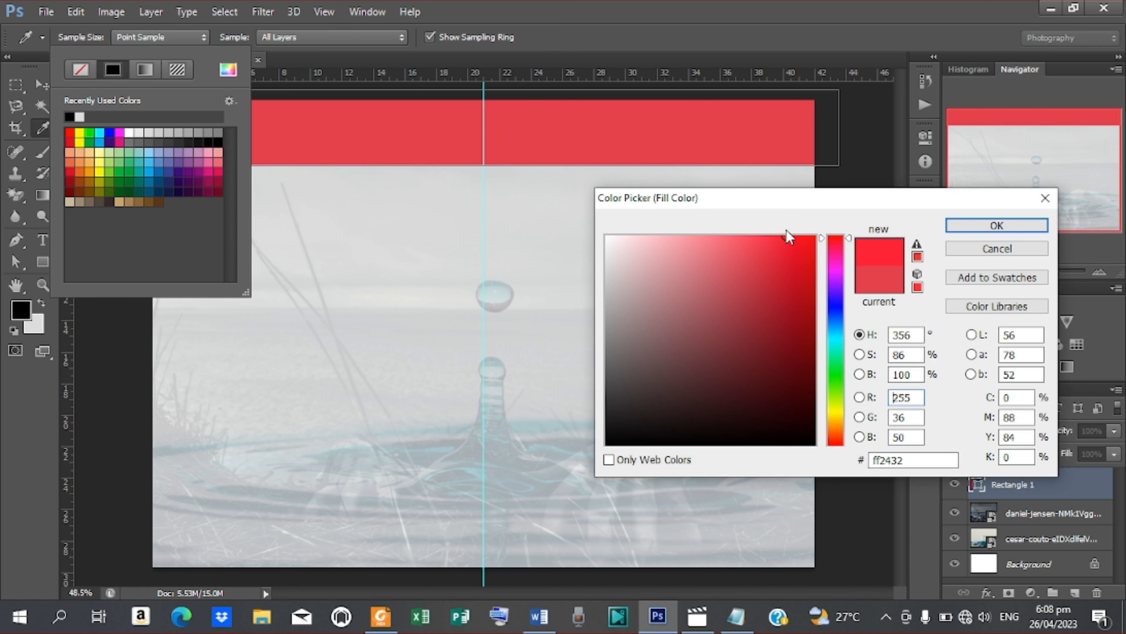
{"action": "left_click", "coordinate": [988, 229]}
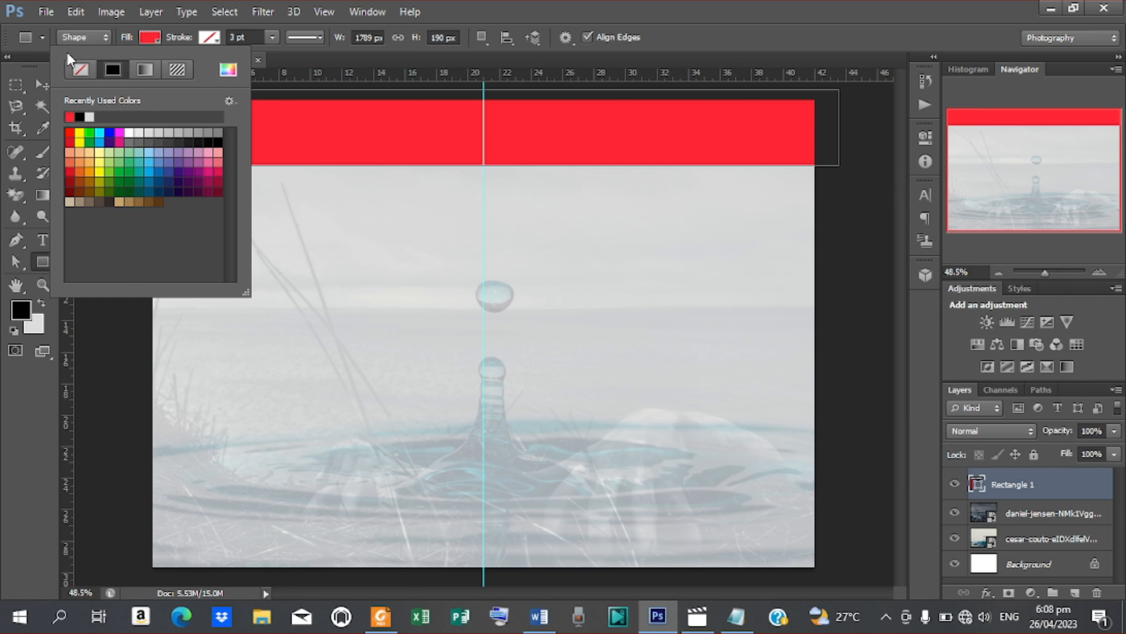
{"action": "left_click", "coordinate": [42, 84]}
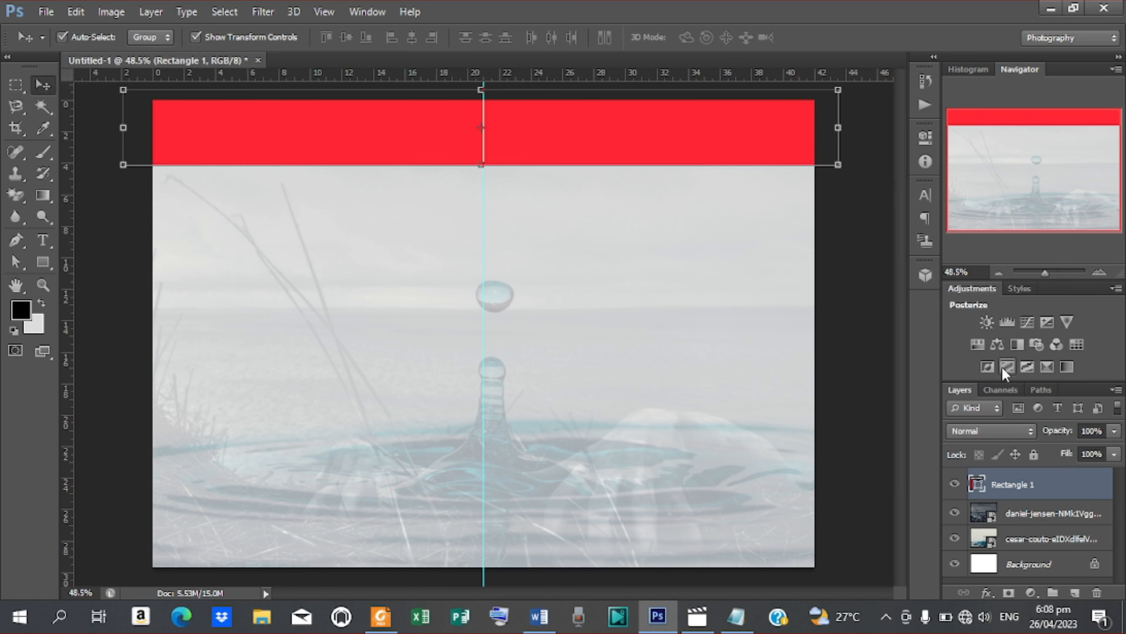
{"action": "right_click", "coordinate": [1023, 485]}
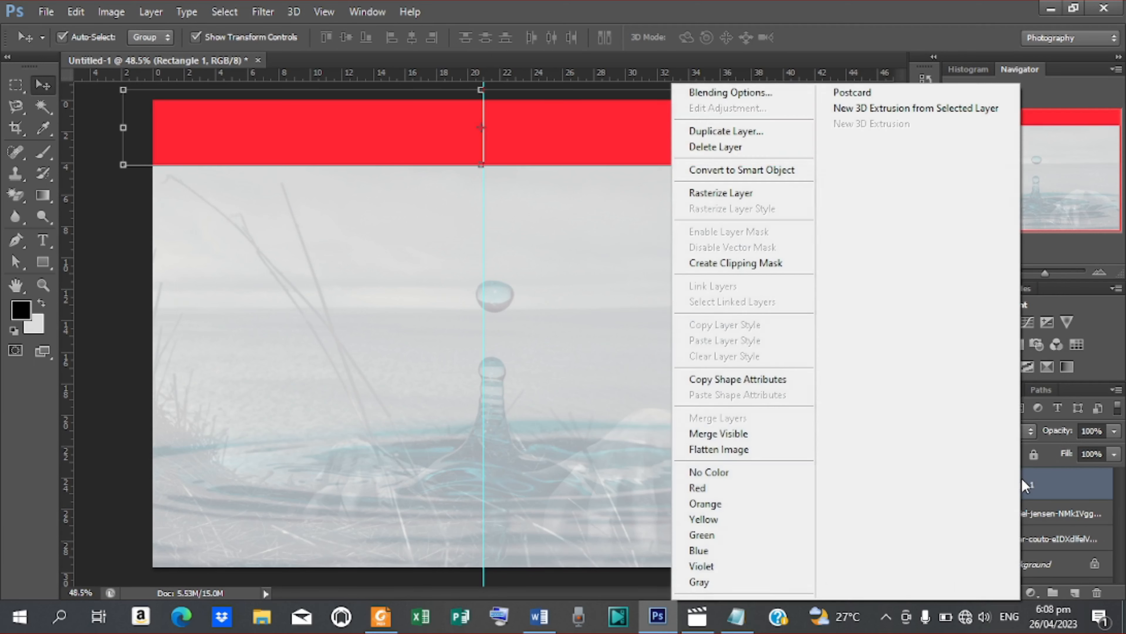
Step: Duplicate the Rectangle 1 layer and align the copy with the page's bottom edge
{"action": "left_click", "coordinate": [728, 133]}
{"action": "left_click", "coordinate": [701, 186]}
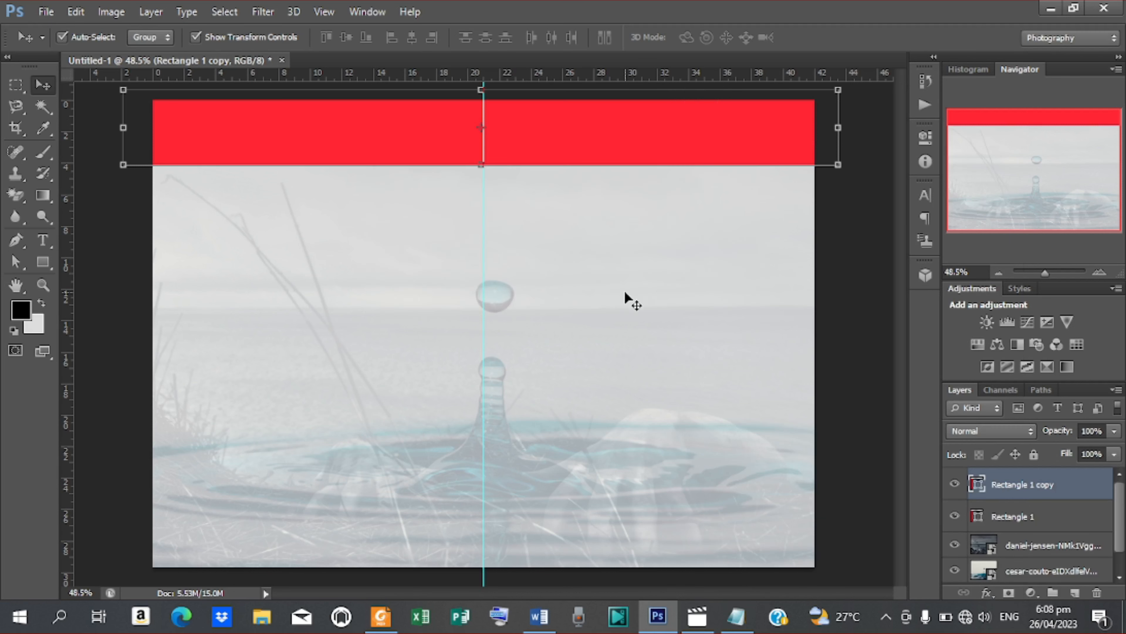
{"action": "left_click_drag", "start_coordinate": [549, 133], "coordinate": [530, 545]}
{"action": "key", "text": "Down"}
{"action": "key", "text": "Down"}
{"action": "key", "text": "Down"}
{"action": "key", "text": "Down"}
{"action": "key", "text": "Down"}
{"action": "key", "text": "Down"}
{"action": "key", "text": "Down"}
{"action": "key", "text": "Down"}
{"action": "key", "text": "Down"}
{"action": "key", "text": "Down"}
{"action": "key", "text": "Down"}
{"action": "key", "text": "Down"}
{"action": "key", "text": "Down"}
{"action": "key", "text": "Down"}
{"action": "key", "text": "Down"}
{"action": "key", "text": "Down"}
{"action": "key", "text": "Down"}
{"action": "key", "text": "Down"}
{"action": "key", "text": "Down"}
{"action": "key", "text": "Down"}
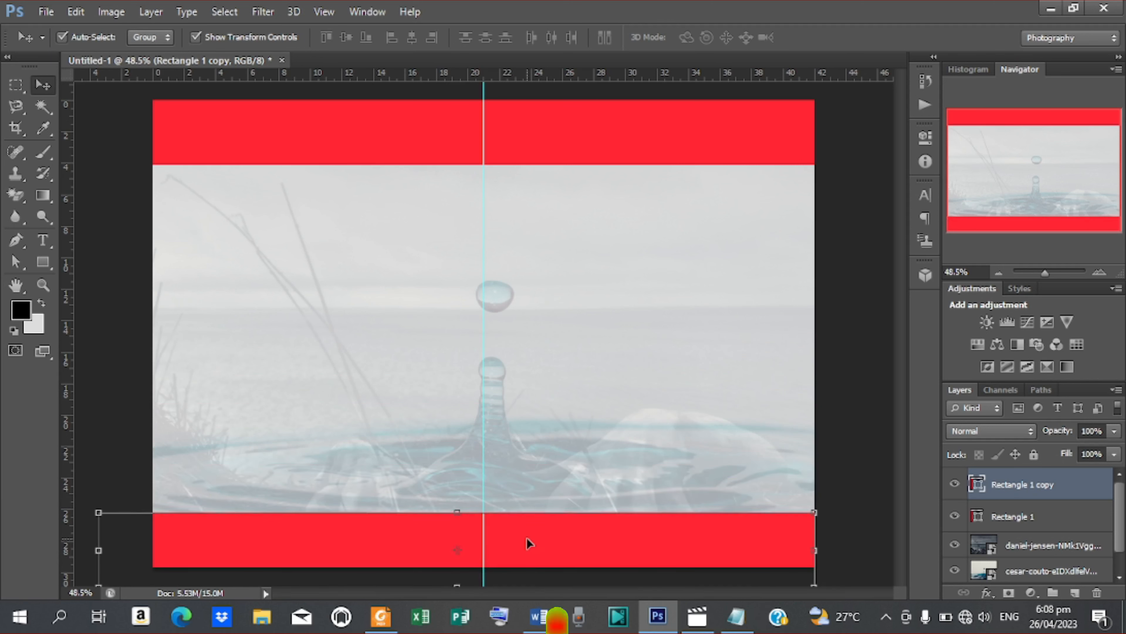
{"action": "key", "text": "Right"}
{"action": "key", "text": "Right"}
{"action": "key", "text": "Right"}
{"action": "key", "text": "Right"}
{"action": "key", "text": "Right"}
{"action": "key", "text": "Right"}
{"action": "key", "text": "Right"}
{"action": "key", "text": "Right"}
{"action": "key", "text": "Right"}
{"action": "key", "text": "Right"}
{"action": "key", "text": "Right"}
{"action": "key", "text": "Right"}
{"action": "key", "text": "Right"}
{"action": "key", "text": "Right"}
{"action": "key", "text": "Right"}
{"action": "key", "text": "Right"}
{"action": "key", "text": "Right"}
{"action": "key", "text": "Right"}
{"action": "key", "text": "Right"}
{"action": "key", "text": "Right"}
{"action": "key", "text": "Right"}
{"action": "key", "text": "Right"}
{"action": "key", "text": "Right"}
{"action": "key", "text": "Right"}
{"action": "key", "text": "Right"}
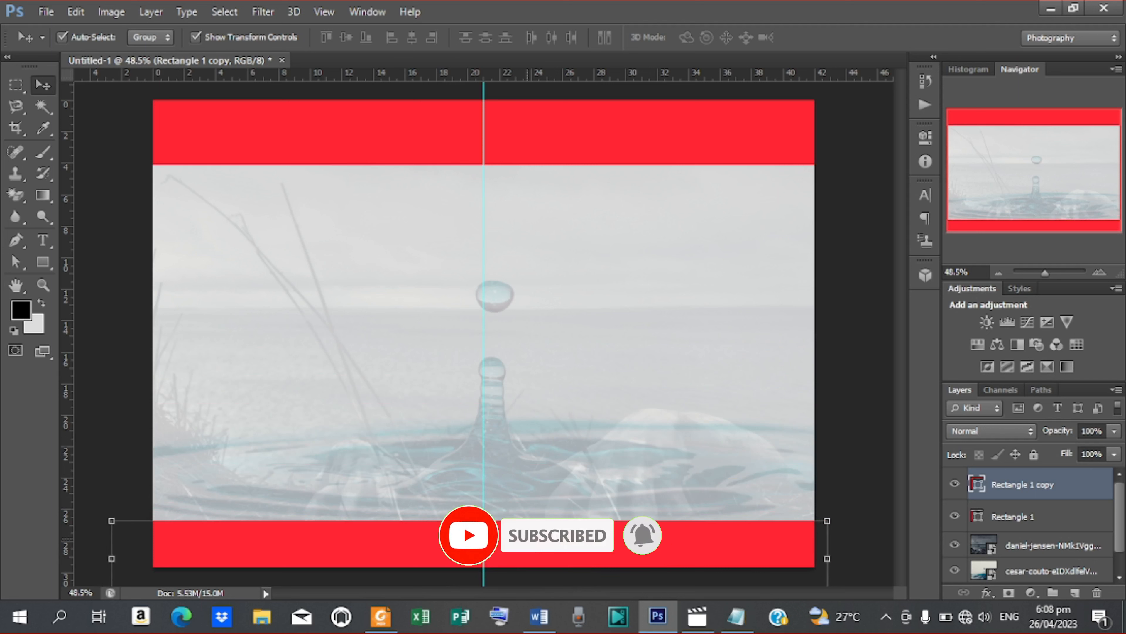
{"action": "key", "text": "Down"}
{"action": "key", "text": "Down"}
{"action": "key", "text": "Down"}
{"action": "key", "text": "Down"}
{"action": "key", "text": "Down"}
{"action": "key", "text": "Down"}
{"action": "key", "text": "Down"}
{"action": "key", "text": "Down"}
{"action": "key", "text": "Down"}
{"action": "key", "text": "Down"}
{"action": "key", "text": "Down"}
{"action": "key", "text": "Down"}
{"action": "key", "text": "Down"}
{"action": "key", "text": "Down"}
{"action": "key", "text": "Down"}
{"action": "key", "text": "Down"}
{"action": "key", "text": "Down"}
{"action": "key", "text": "Down"}
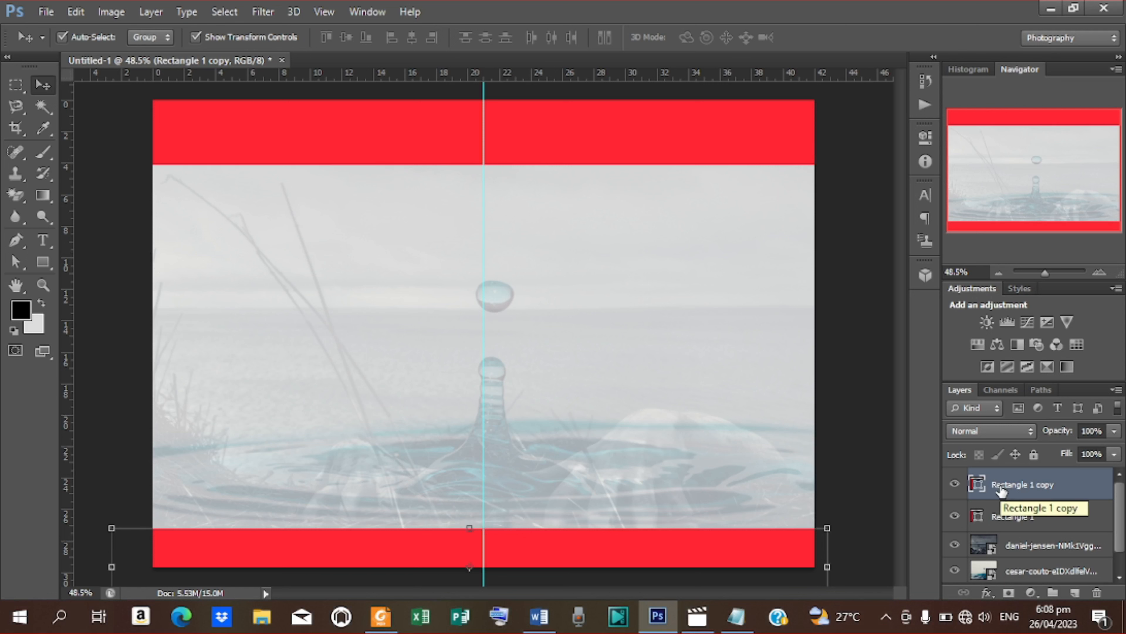
Step: Change the Rectangle 1 copy bar's fill to orange #ff5b0b
{"action": "left_click", "coordinate": [47, 264]}
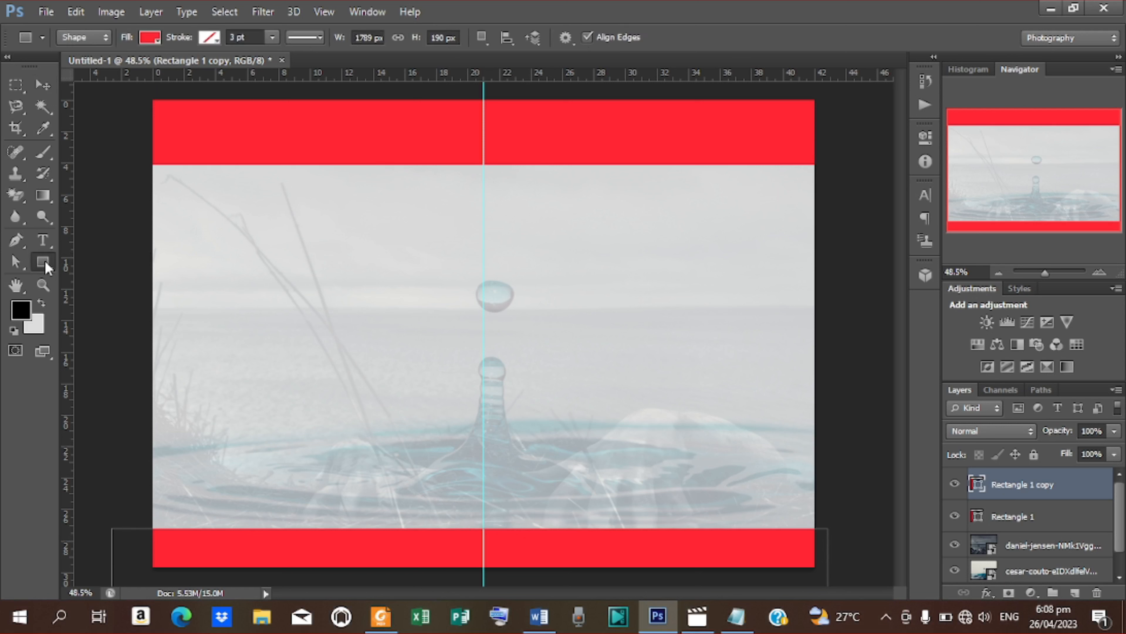
{"action": "left_click", "coordinate": [155, 42]}
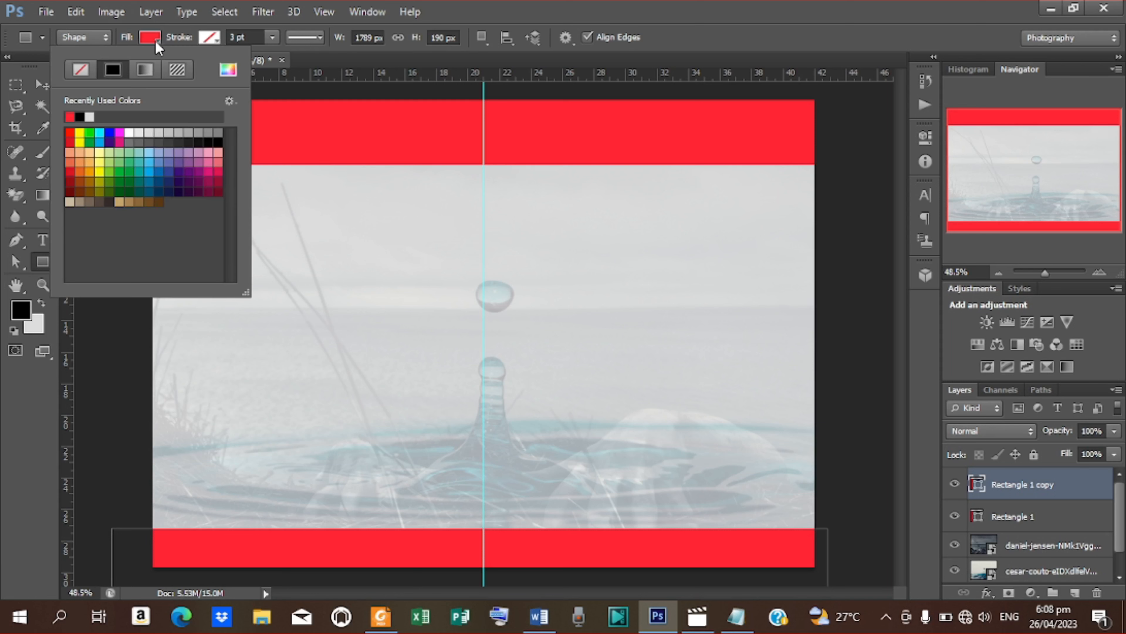
{"action": "left_click", "coordinate": [227, 70]}
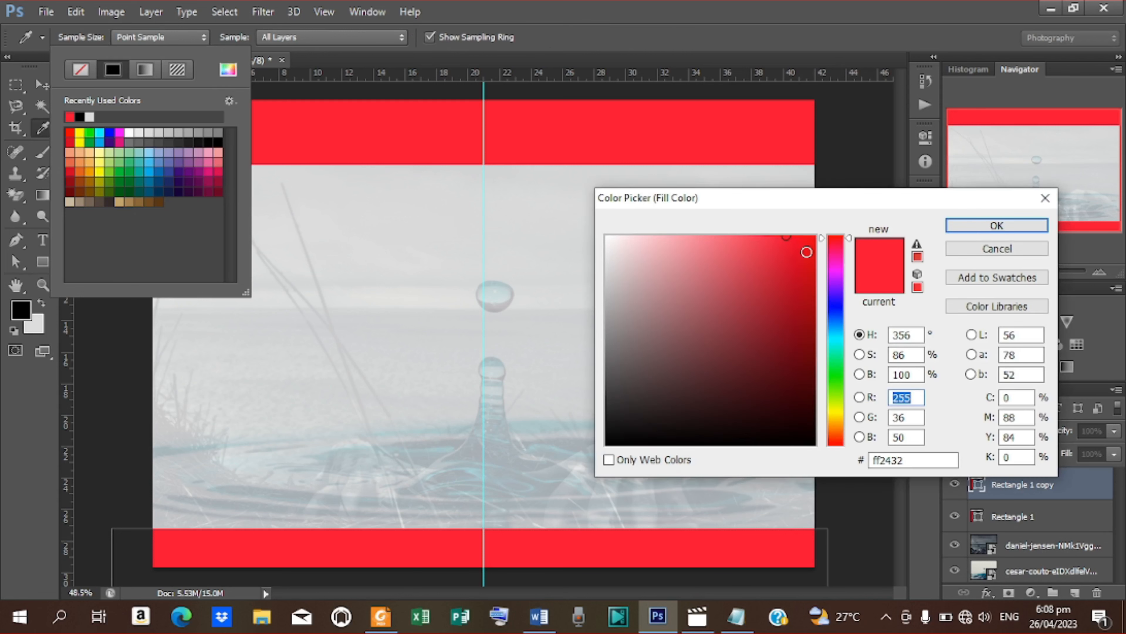
{"action": "left_click", "coordinate": [838, 423]}
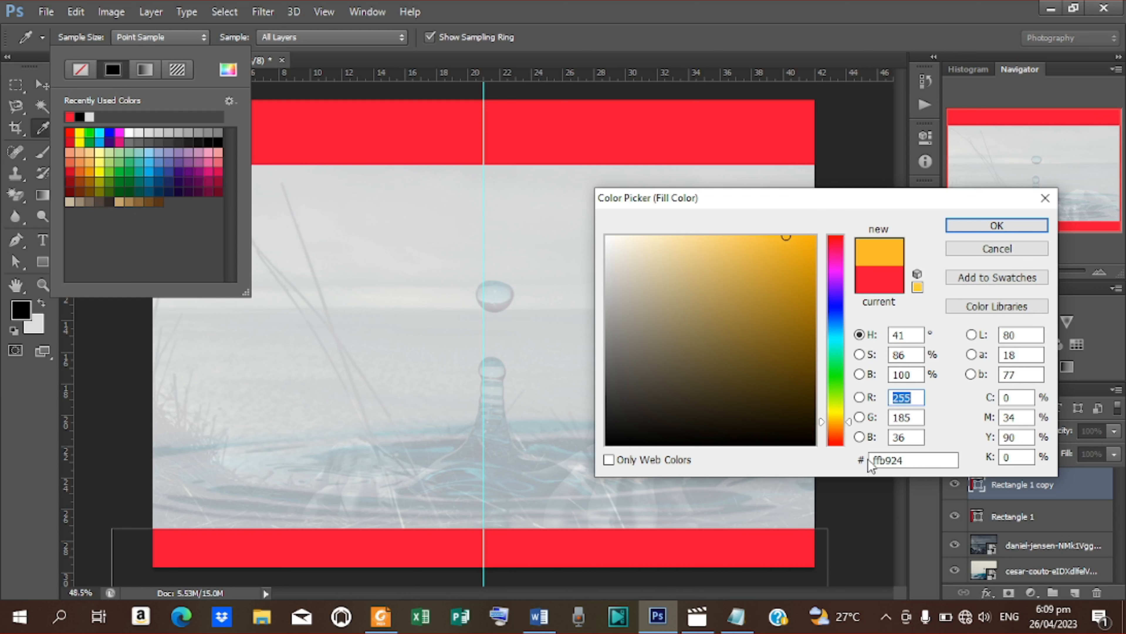
{"action": "left_click", "coordinate": [840, 435]}
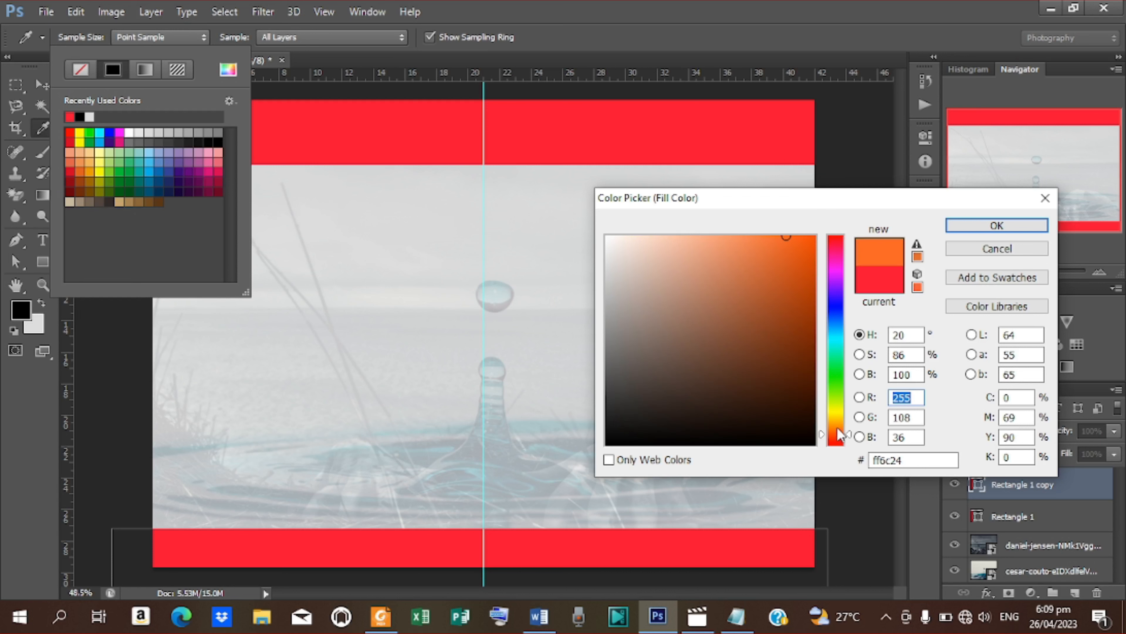
{"action": "left_click_drag", "start_coordinate": [806, 251], "coordinate": [806, 230]}
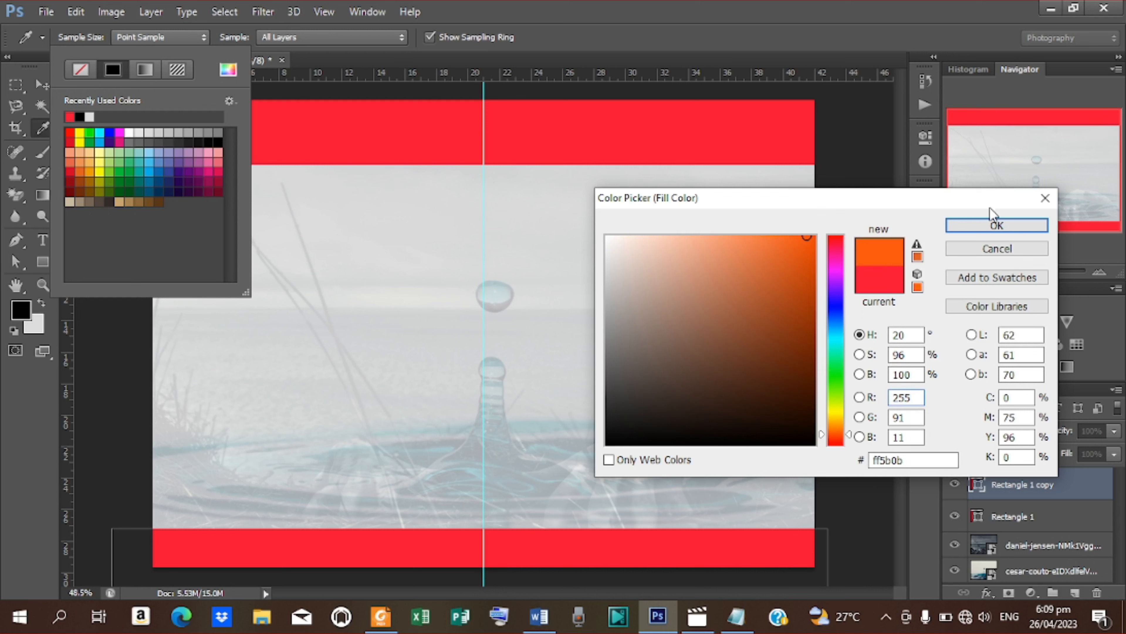
{"action": "left_click", "coordinate": [988, 227]}
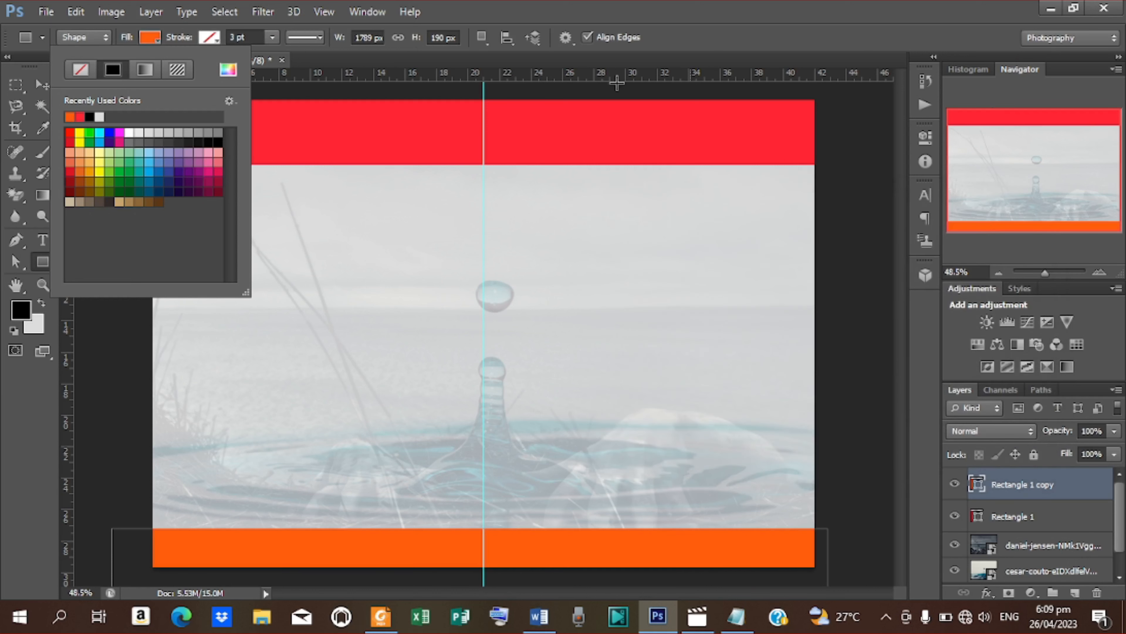
{"action": "left_click", "coordinate": [44, 83]}
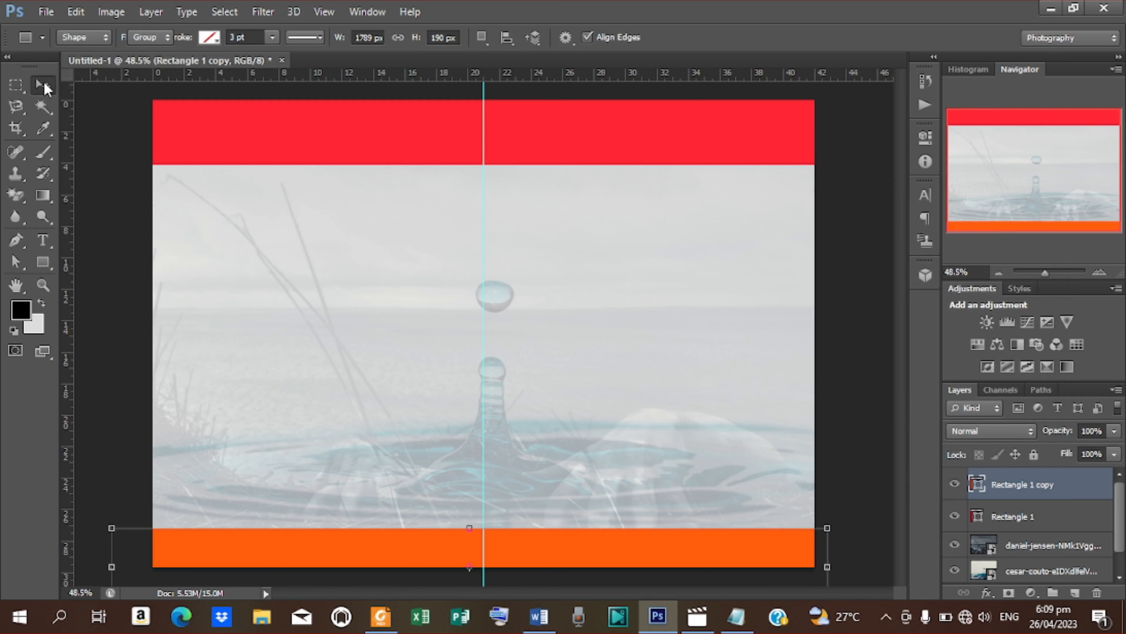
Step: Place the david-tomaseti candle photo above the red top bar's layer
{"action": "left_click", "coordinate": [472, 127]}
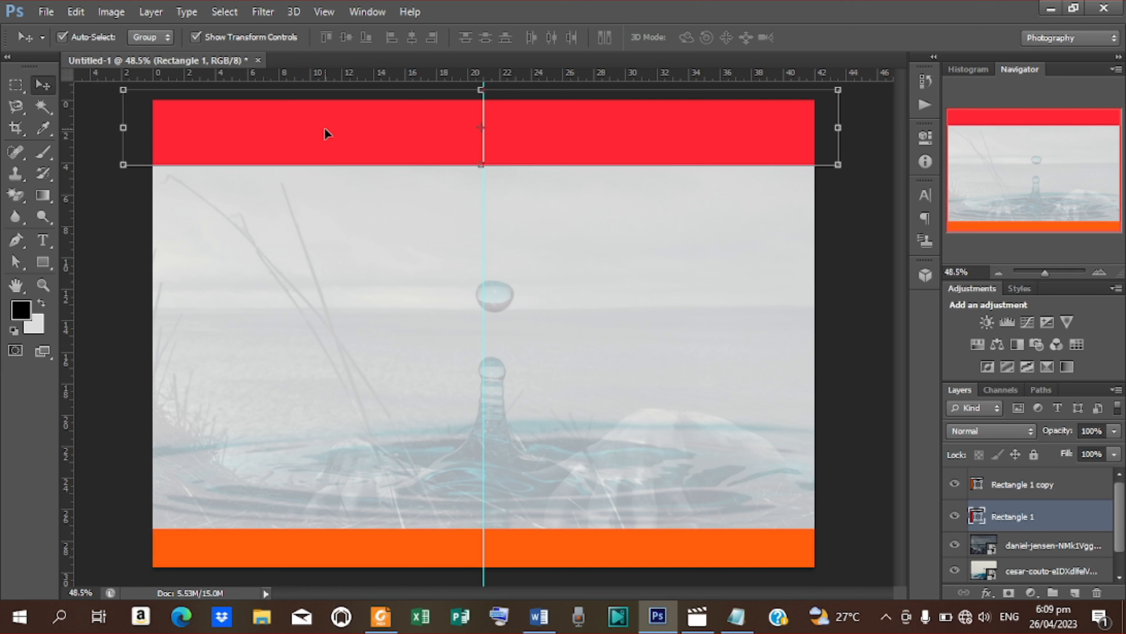
{"action": "left_click", "coordinate": [46, 11]}
{"action": "left_click", "coordinate": [84, 278]}
{"action": "left_click", "coordinate": [954, 147]}
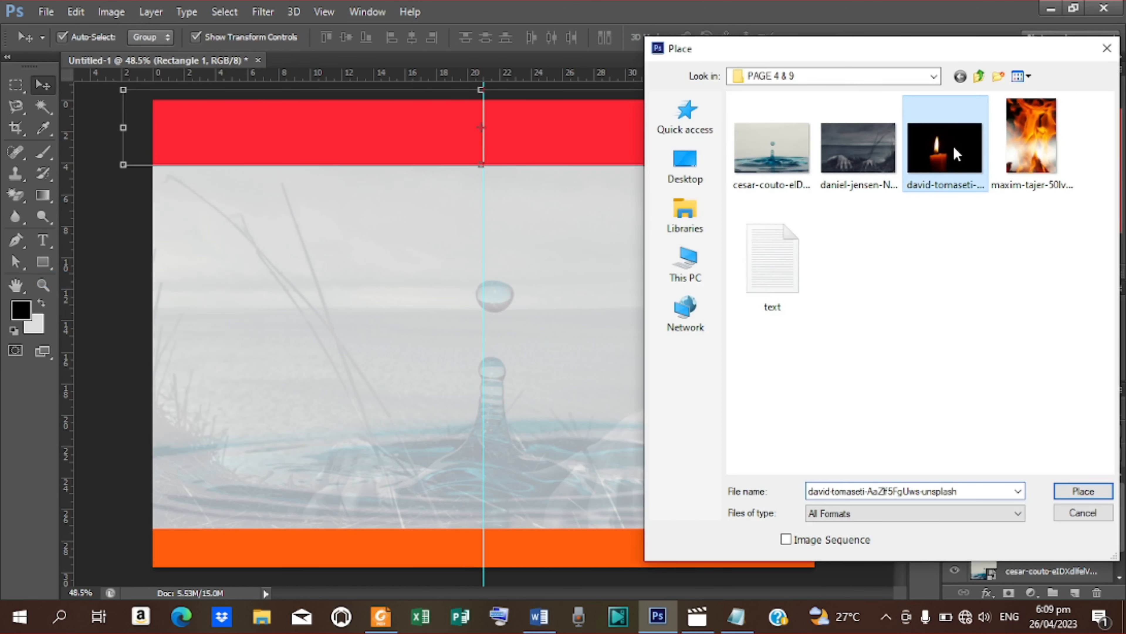
{"action": "left_click", "coordinate": [1082, 491]}
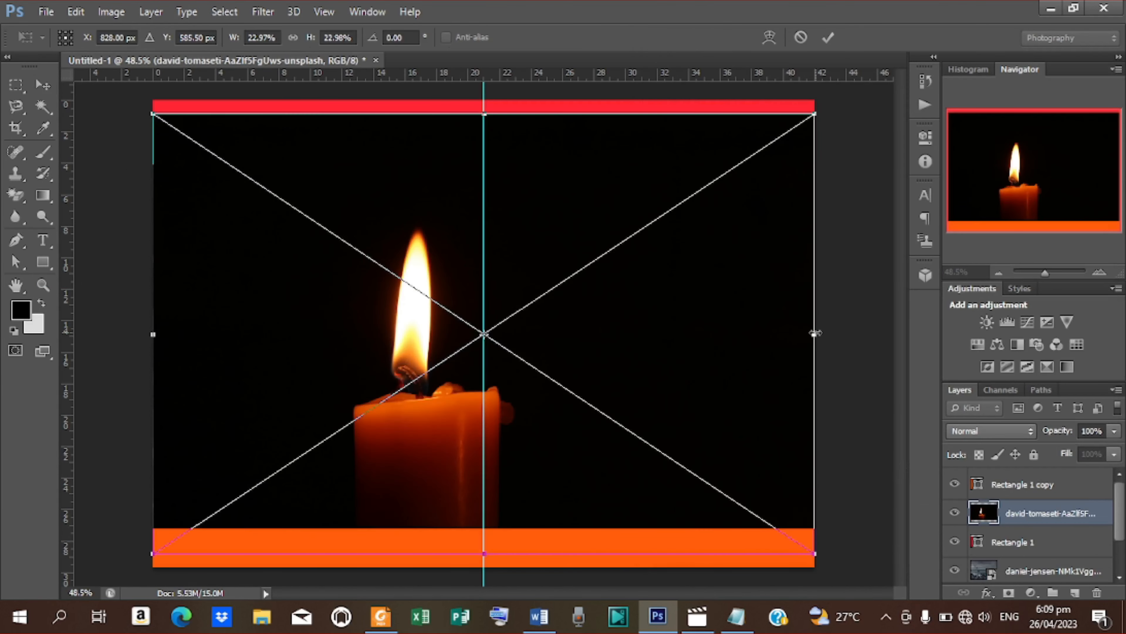
Step: Resize and move the candle photo into a wide strip over the top band
{"action": "left_click_drag", "start_coordinate": [815, 333], "coordinate": [869, 334]}
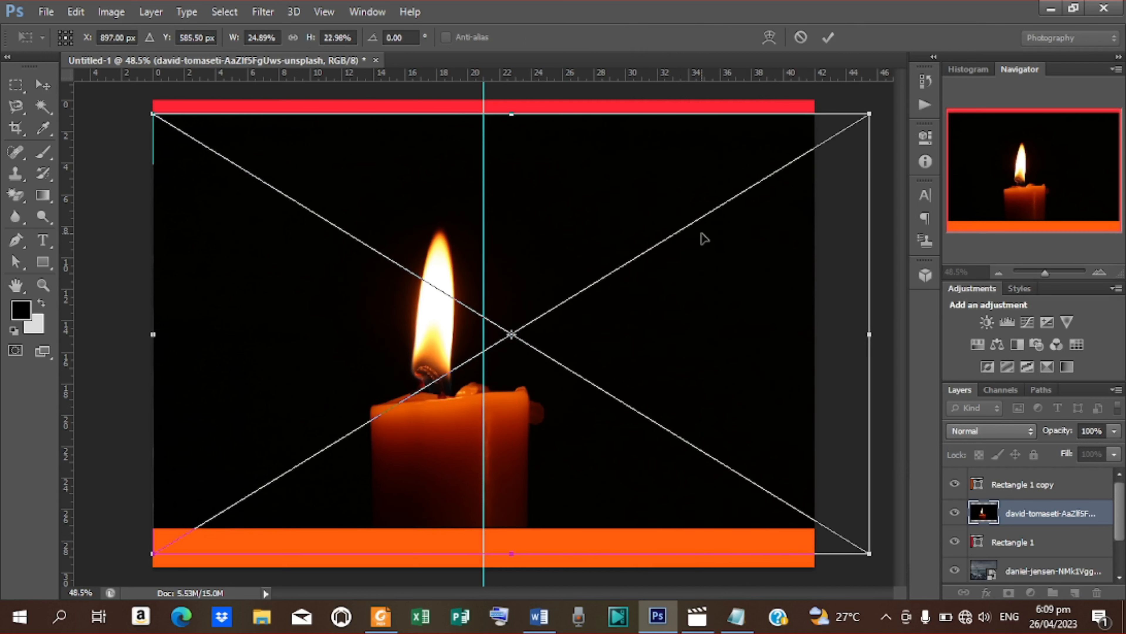
{"action": "left_click_drag", "start_coordinate": [518, 389], "coordinate": [492, 329]}
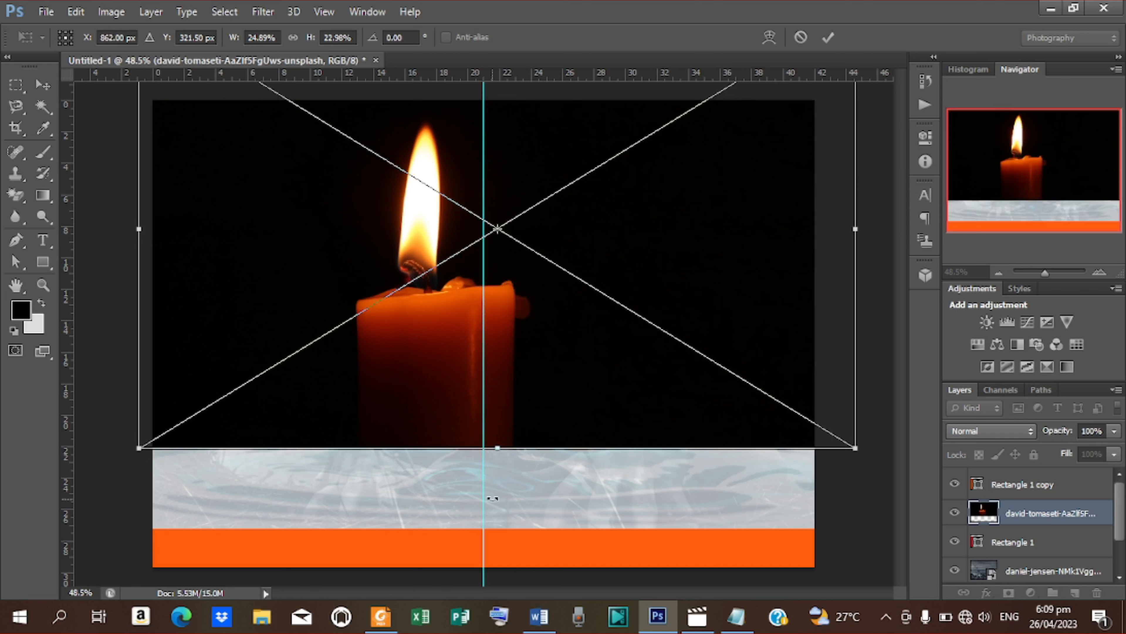
{"action": "left_click_drag", "start_coordinate": [497, 449], "coordinate": [506, 183]}
{"action": "left_click_drag", "start_coordinate": [523, 144], "coordinate": [524, 171]}
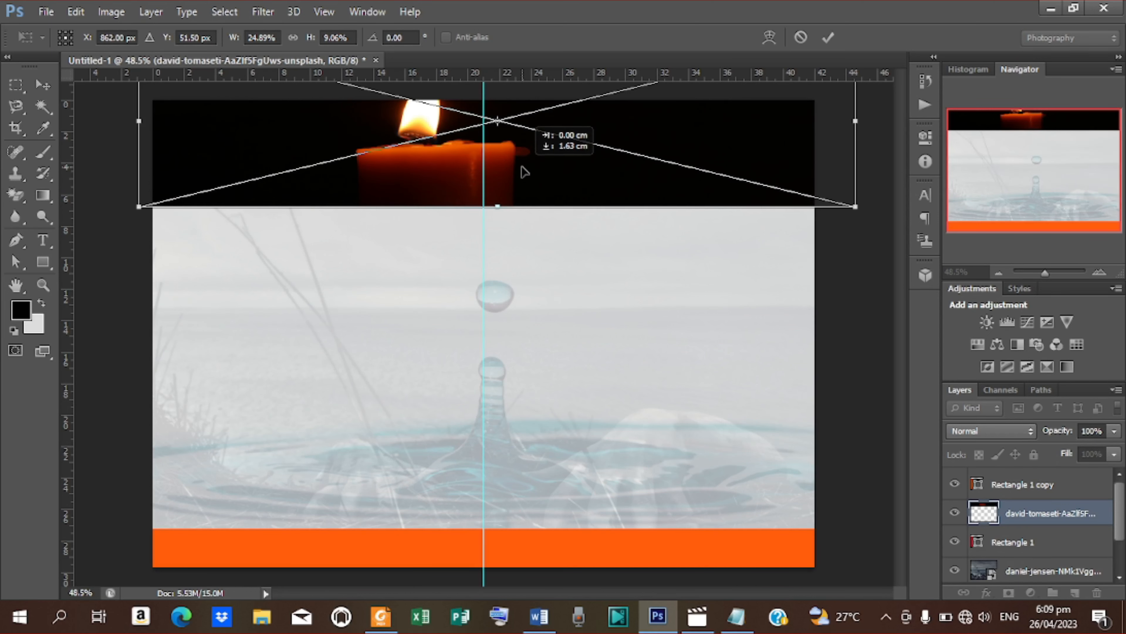
{"action": "left_click", "coordinate": [832, 34]}
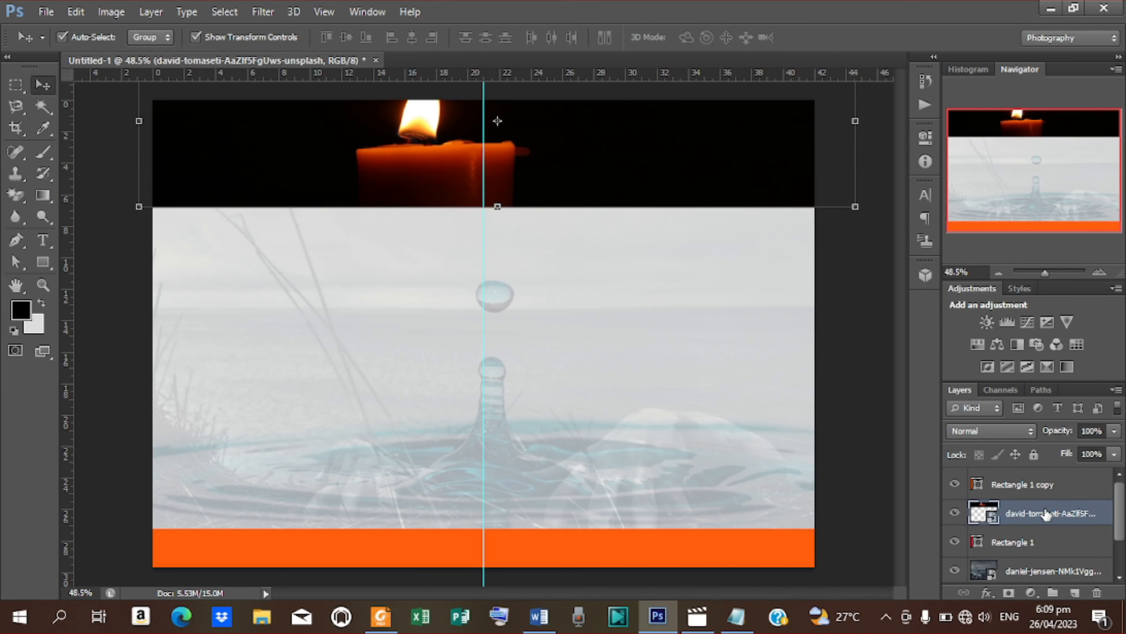
Step: Clip the candle photo to the red top bar and nudge it into position
{"action": "right_click", "coordinate": [1046, 515]}
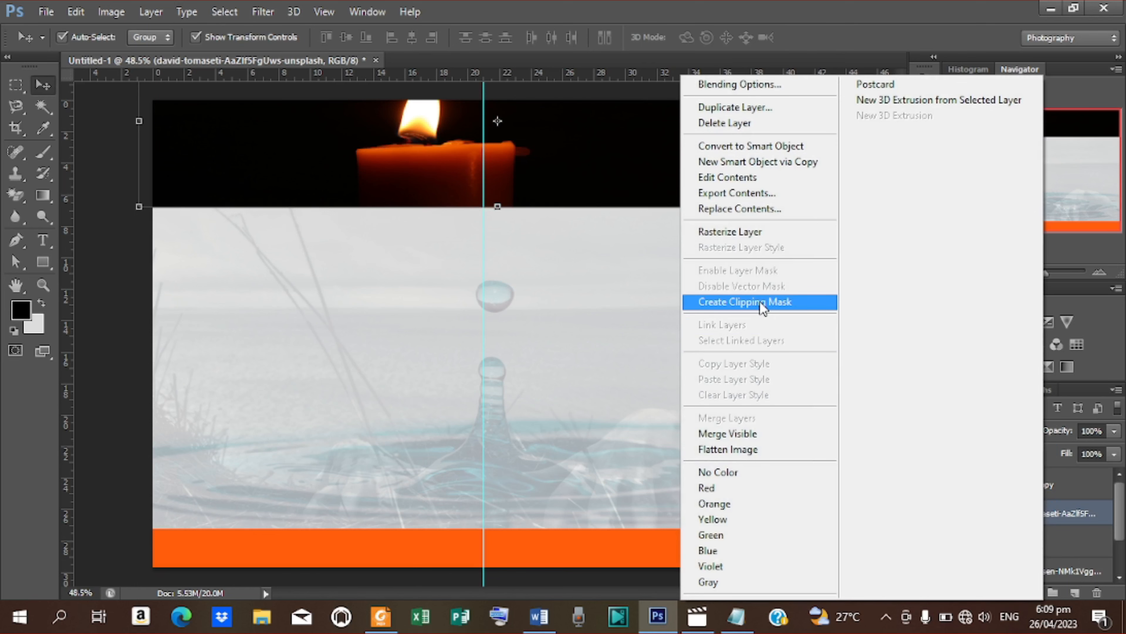
{"action": "left_click", "coordinate": [762, 303]}
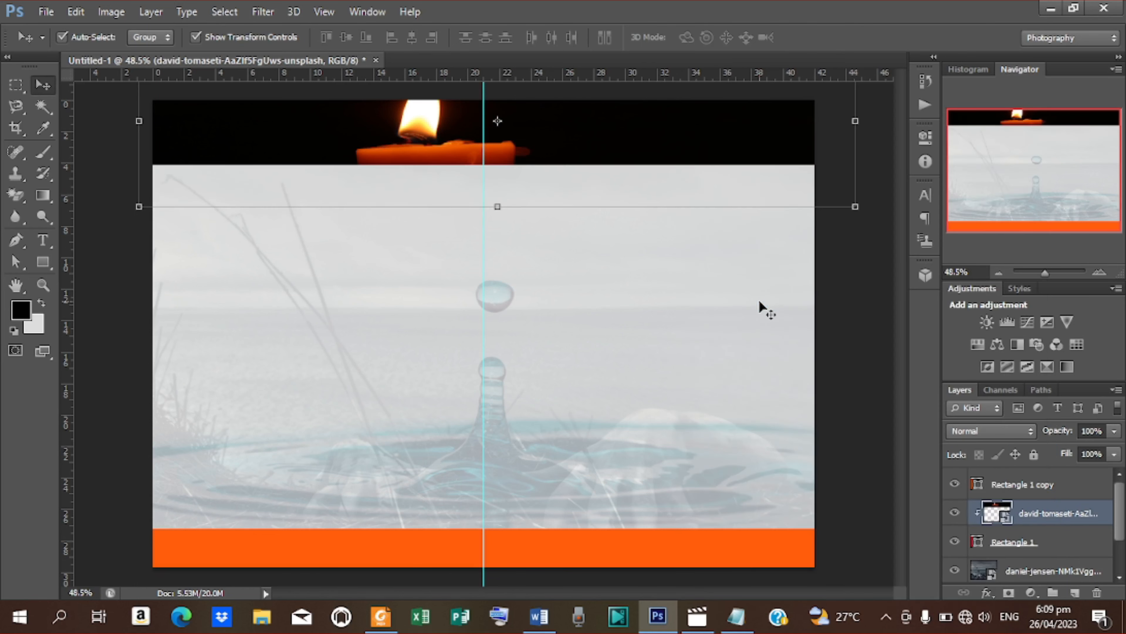
{"action": "key", "text": "shift+Right"}
{"action": "key", "text": "shift+Right"}
{"action": "key", "text": "shift+Right"}
{"action": "key", "text": "shift+Right"}
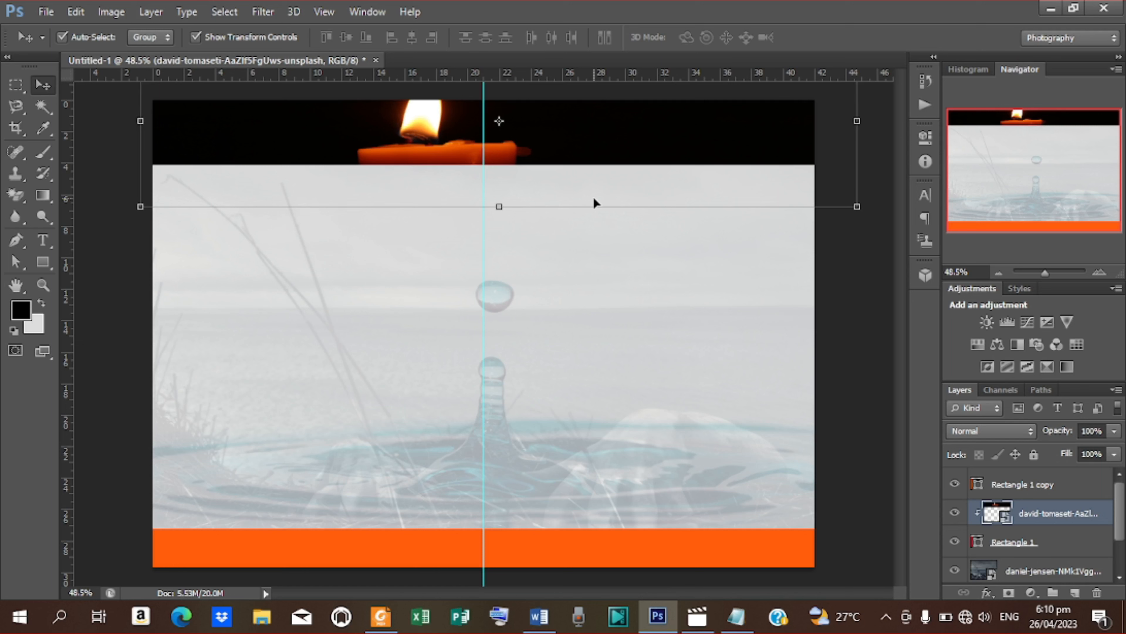
{"action": "key", "text": "shift+Right"}
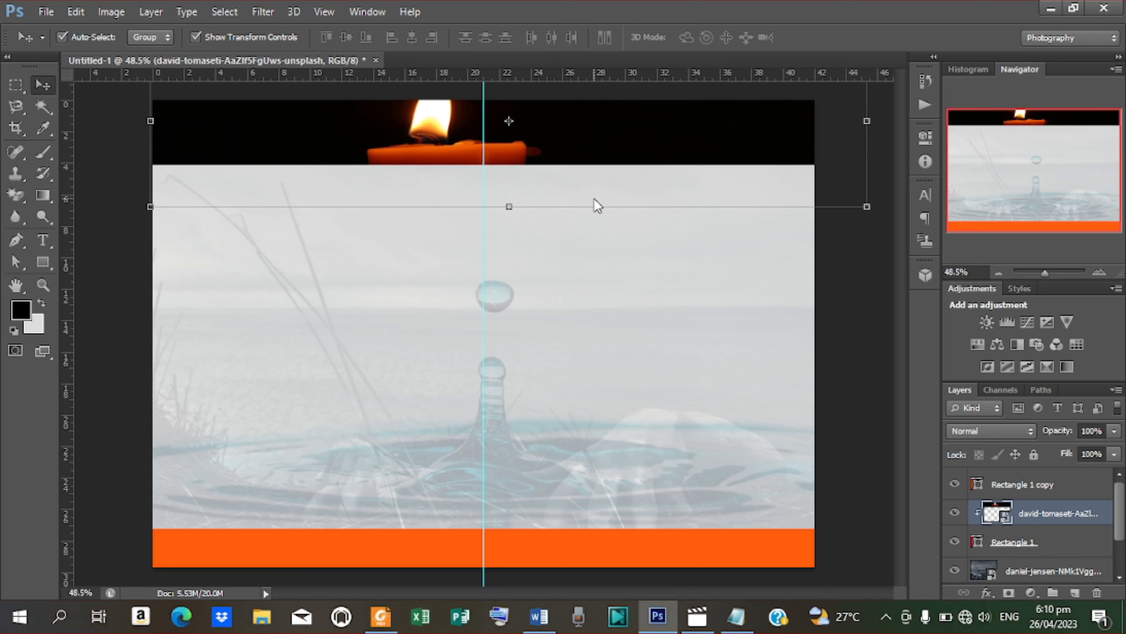
{"action": "key", "text": "shift+Down"}
{"action": "key", "text": "shift+Down"}
{"action": "key", "text": "shift+Left"}
{"action": "key", "text": "shift+Left"}
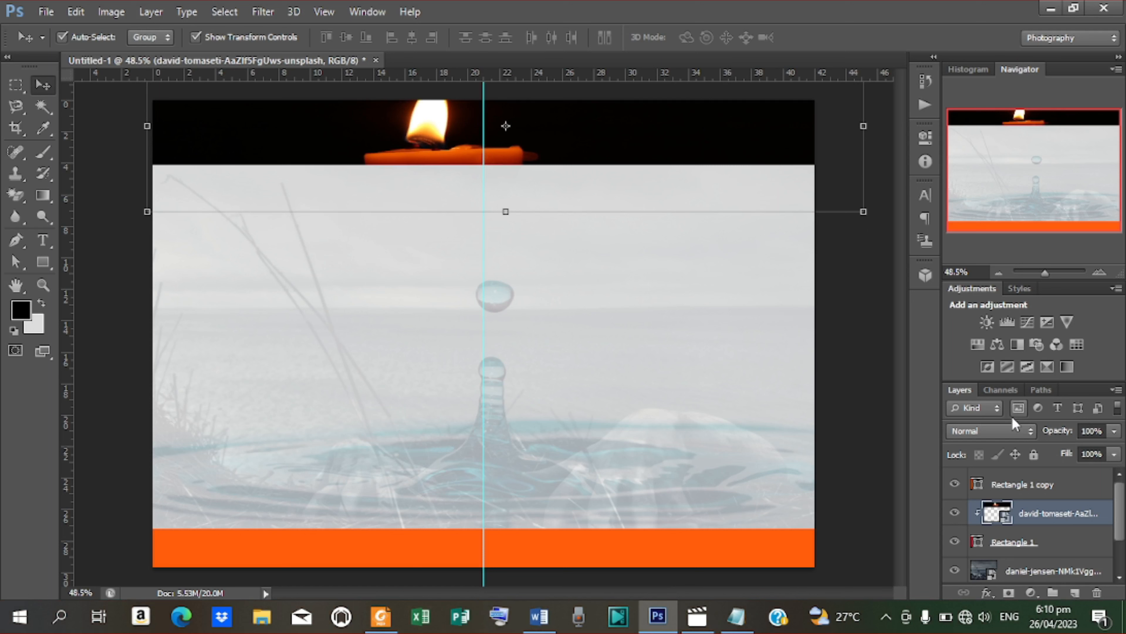
Step: Set the candle layer to Screen blending at 40% opacity
{"action": "left_click", "coordinate": [1025, 435]}
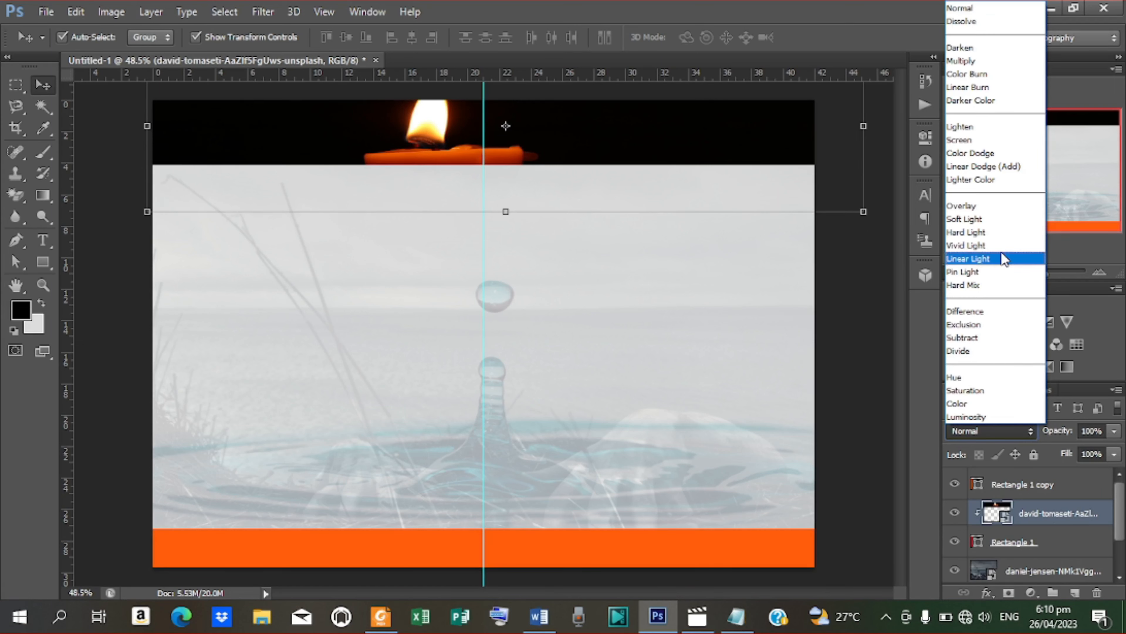
{"action": "left_click", "coordinate": [971, 141]}
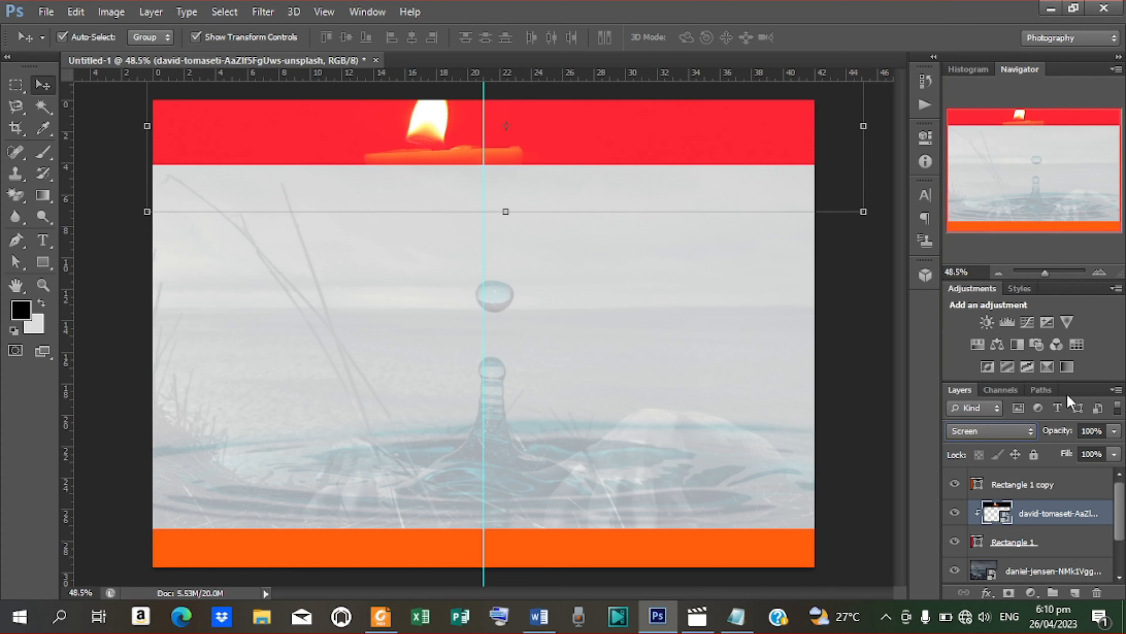
{"action": "left_click_drag", "start_coordinate": [1062, 436], "coordinate": [1017, 441]}
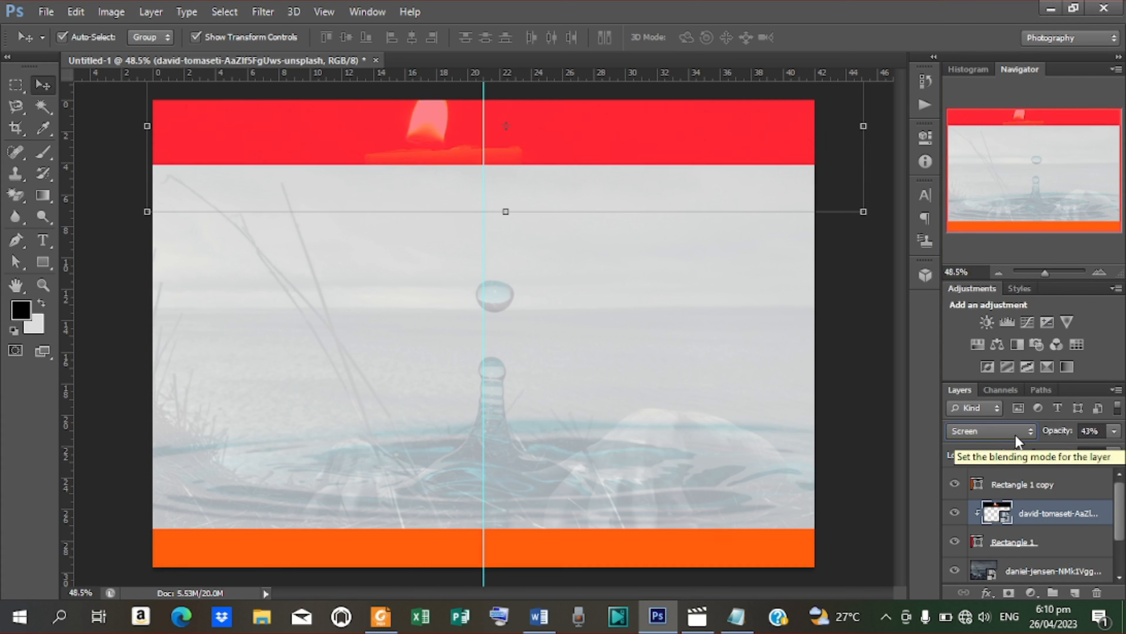
{"action": "double_click", "coordinate": [1092, 433]}
{"action": "type", "text": "40"}
{"action": "key", "text": "Return"}
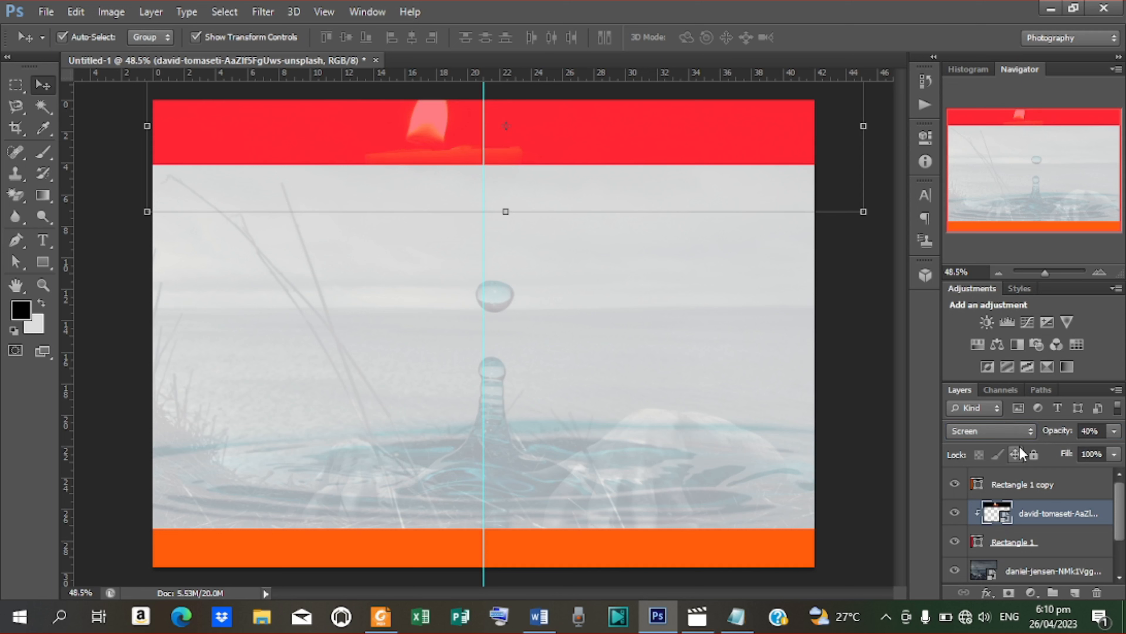
{"action": "left_click", "coordinate": [666, 552]}
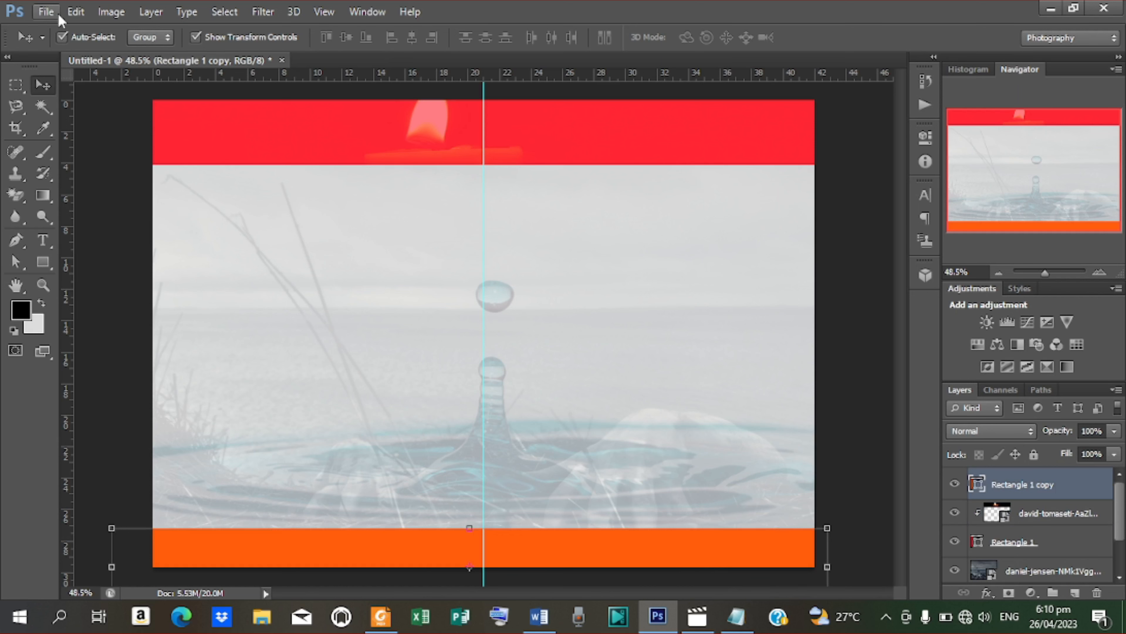
Step: Place the maxim-tajer flame photo into the layout and commit it
{"action": "left_click", "coordinate": [50, 14]}
{"action": "left_click", "coordinate": [84, 279]}
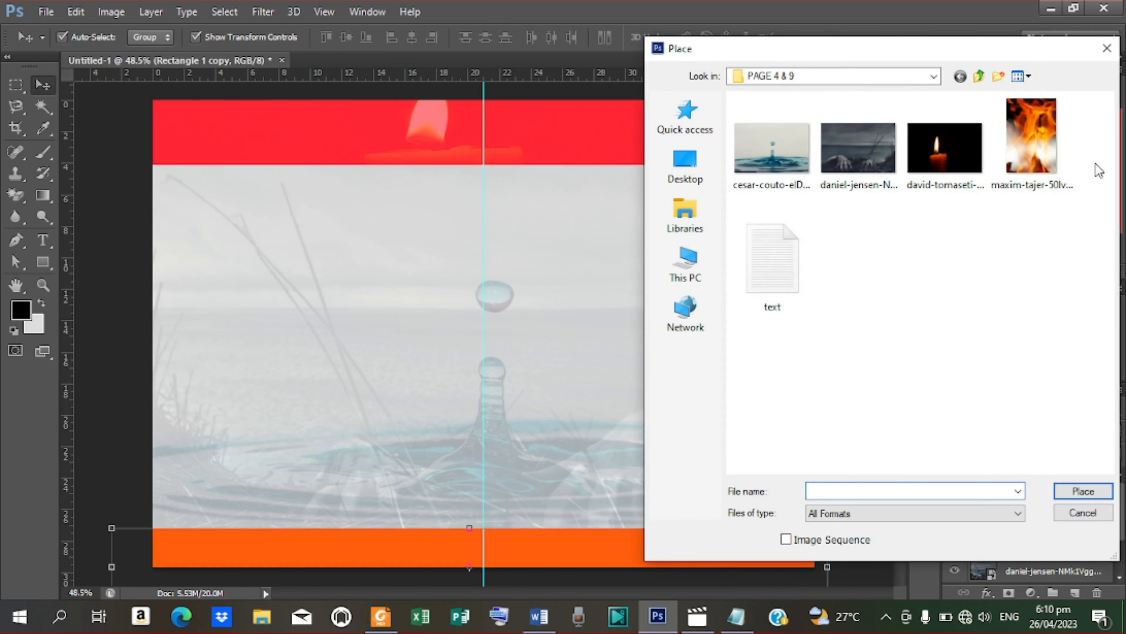
{"action": "left_click", "coordinate": [1011, 139]}
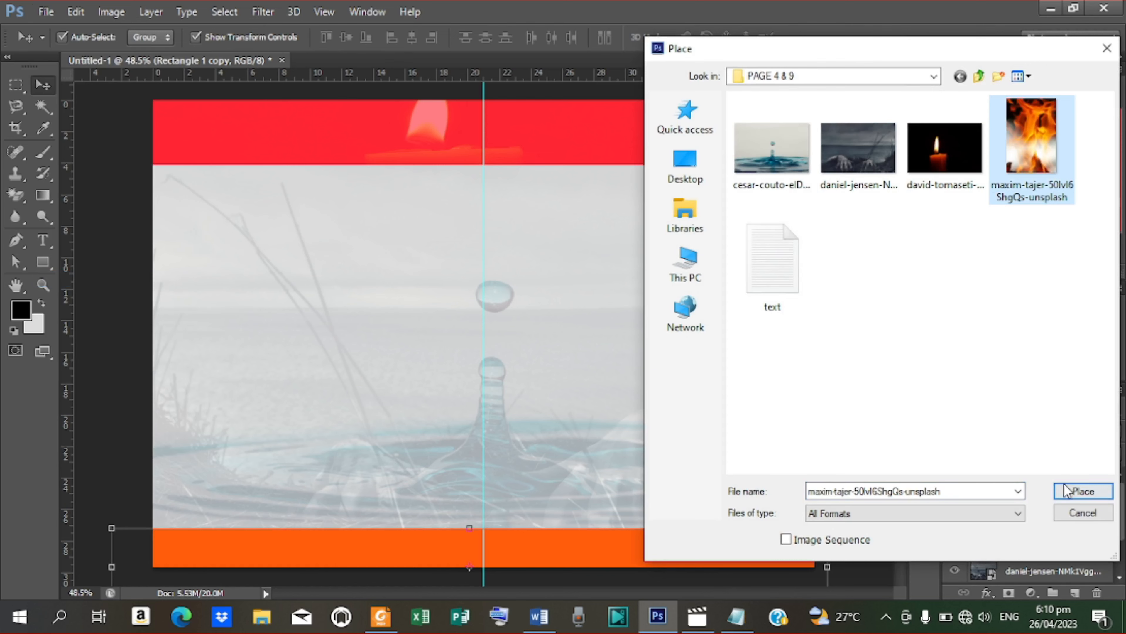
{"action": "left_click", "coordinate": [1082, 491]}
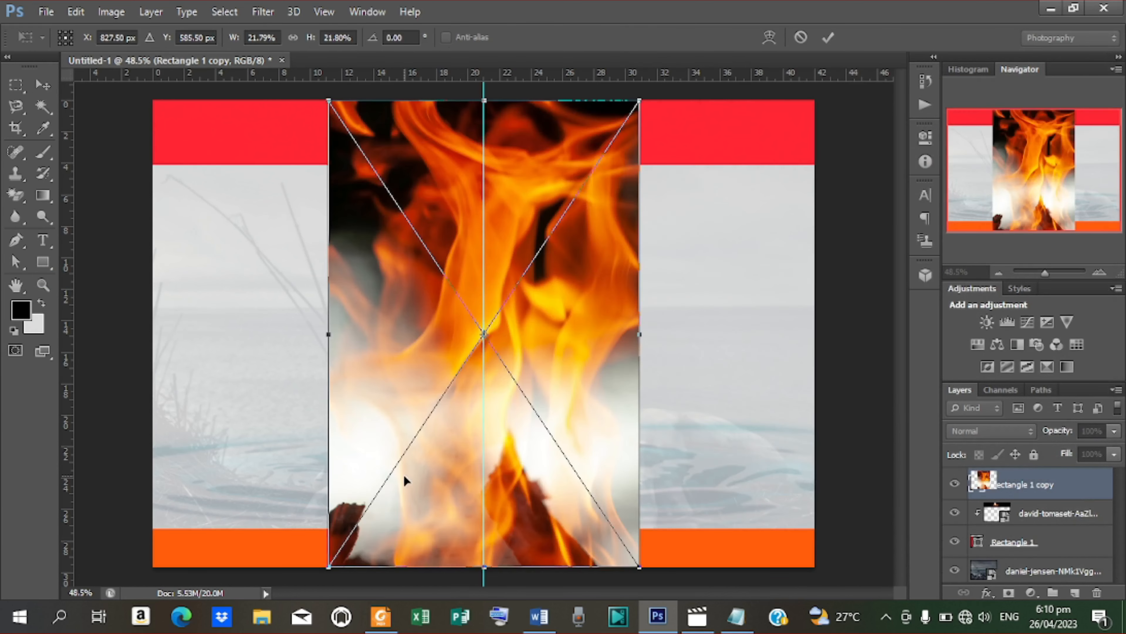
{"action": "left_click", "coordinate": [827, 37]}
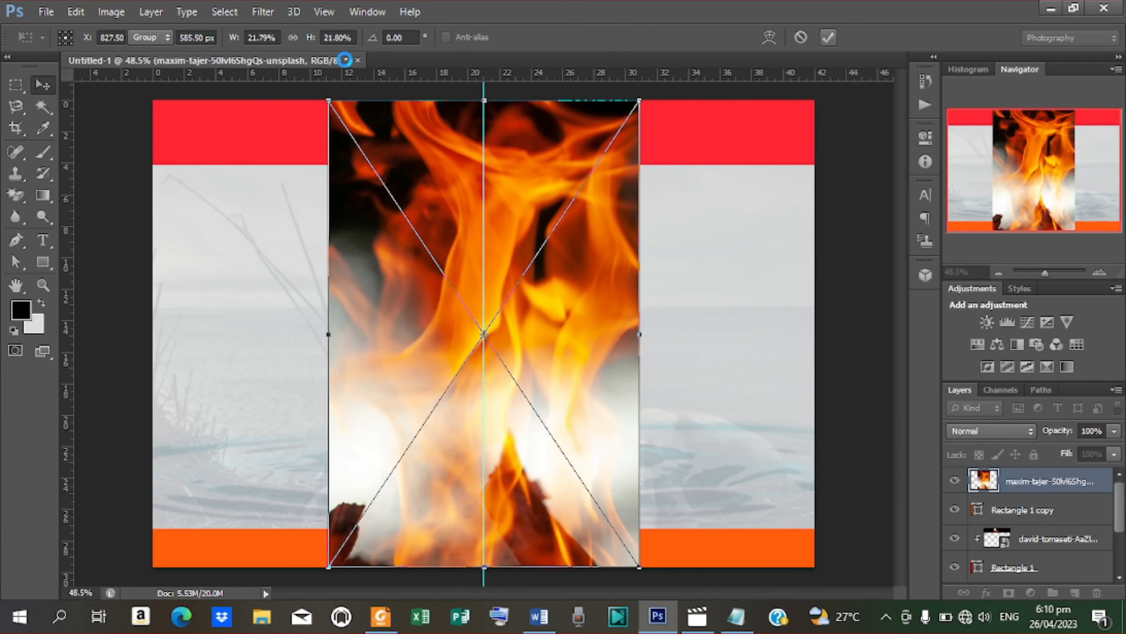
Step: Rotate the flame photo 90° clockwise and stretch it across the page's lower part
{"action": "left_click", "coordinate": [76, 12]}
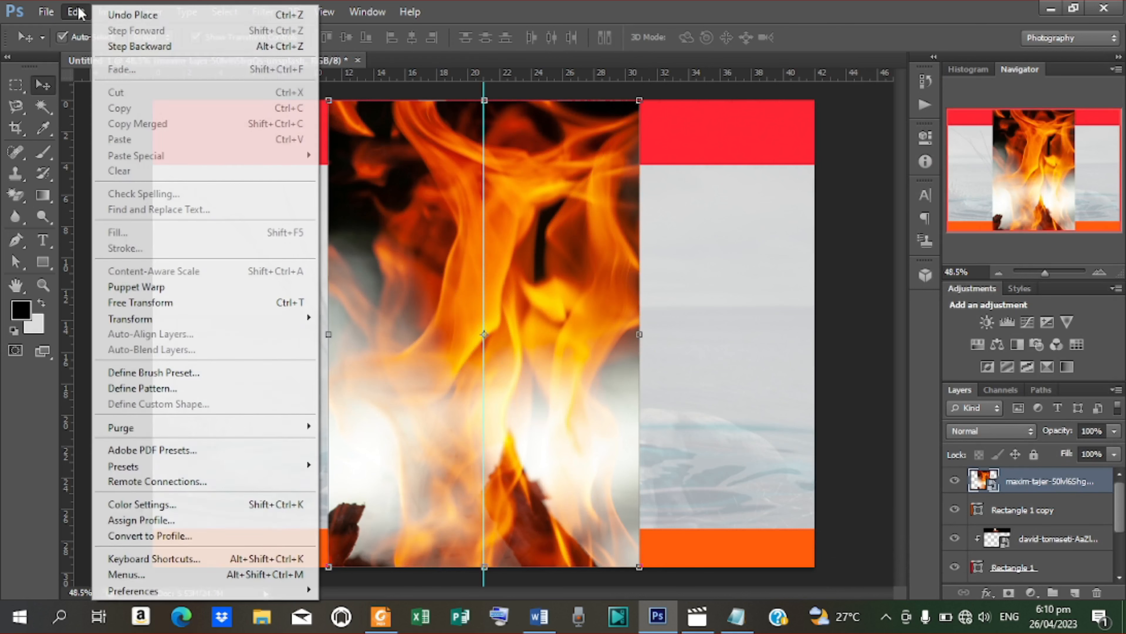
{"action": "mouse_move", "coordinate": [156, 321]}
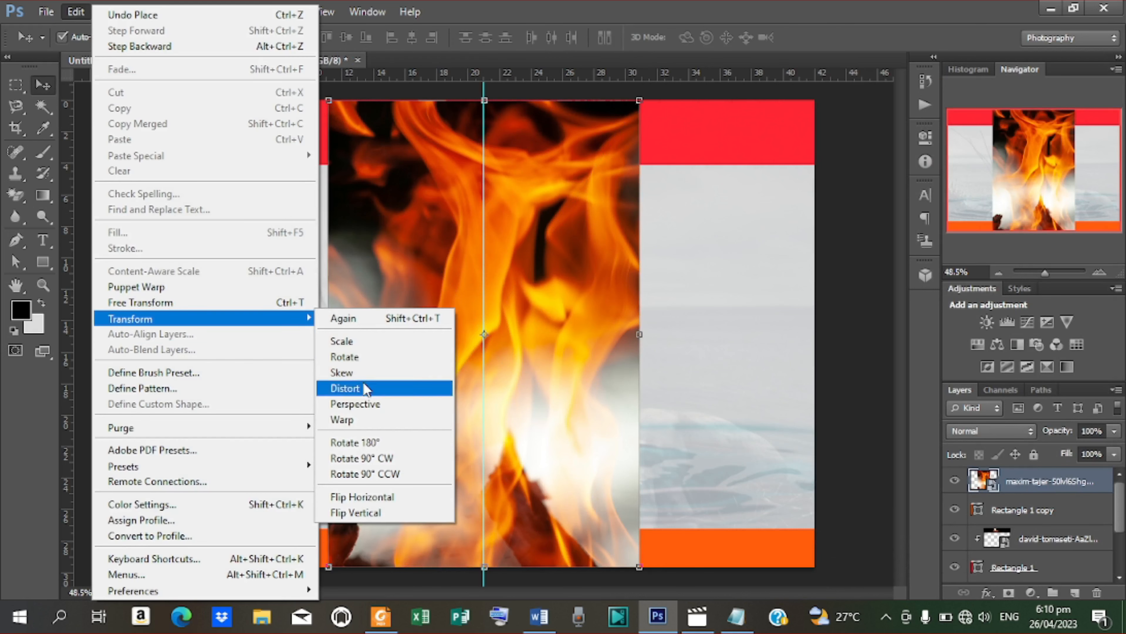
{"action": "left_click", "coordinate": [384, 462]}
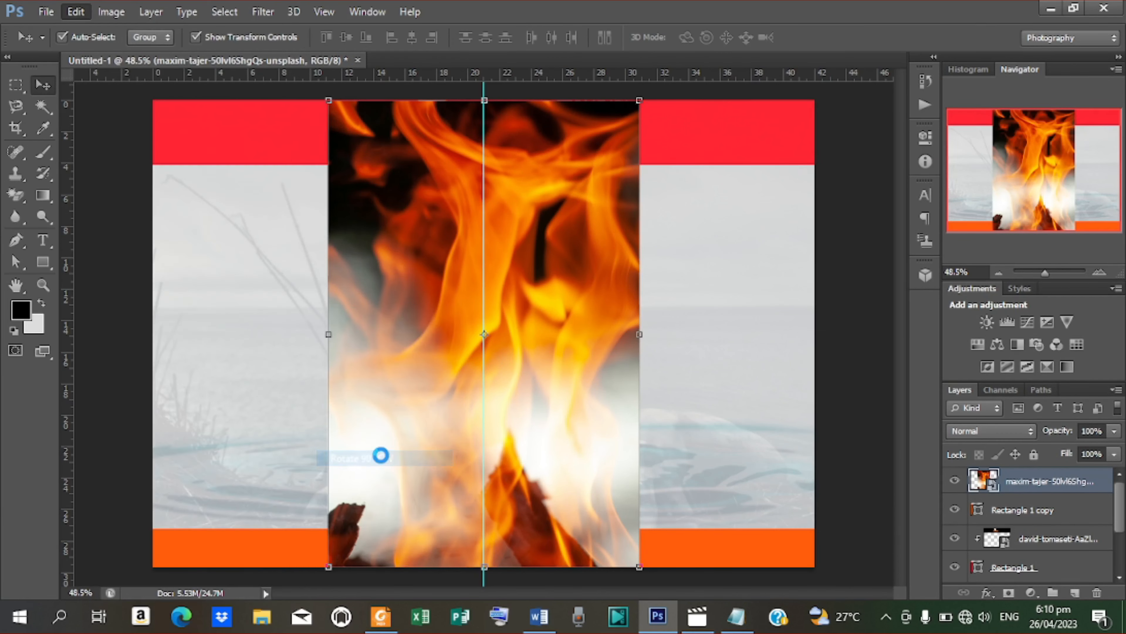
{"action": "left_click_drag", "start_coordinate": [642, 386], "coordinate": [646, 556]}
{"action": "left_click_drag", "start_coordinate": [715, 491], "coordinate": [876, 490]}
{"action": "left_click_drag", "start_coordinate": [249, 493], "coordinate": [138, 487]}
{"action": "key", "text": "Down"}
{"action": "key", "text": "Down"}
{"action": "key", "text": "Down"}
{"action": "key", "text": "Down"}
{"action": "key", "text": "Down"}
{"action": "key", "text": "Down"}
{"action": "key", "text": "Down"}
{"action": "key", "text": "Down"}
{"action": "key", "text": "Down"}
{"action": "key", "text": "Down"}
{"action": "key", "text": "Down"}
{"action": "key", "text": "Down"}
{"action": "key", "text": "Down"}
{"action": "key", "text": "Down"}
{"action": "key", "text": "Down"}
{"action": "key", "text": "Down"}
{"action": "key", "text": "Down"}
{"action": "key", "text": "Down"}
{"action": "key", "text": "Down"}
{"action": "key", "text": "Down"}
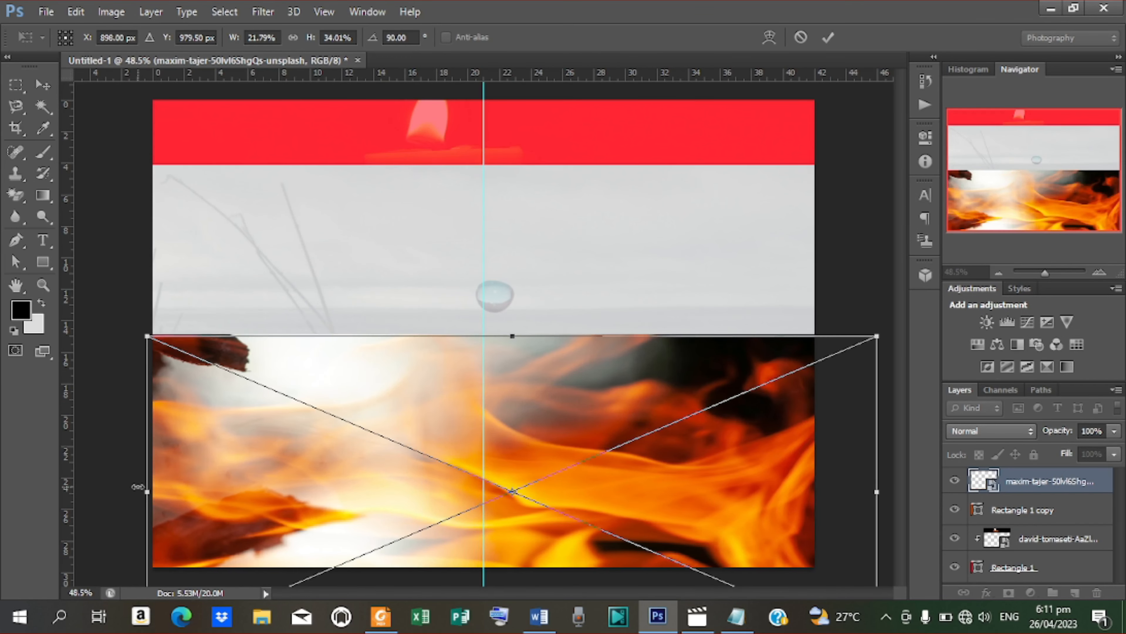
{"action": "key", "text": "Left"}
{"action": "key", "text": "Left"}
{"action": "key", "text": "Left"}
{"action": "key", "text": "Left"}
{"action": "key", "text": "Left"}
{"action": "key", "text": "Left"}
{"action": "key", "text": "Left"}
{"action": "key", "text": "Left"}
{"action": "key", "text": "Left"}
{"action": "key", "text": "Left"}
{"action": "key", "text": "Left"}
{"action": "key", "text": "Left"}
{"action": "key", "text": "Left"}
{"action": "key", "text": "Left"}
{"action": "key", "text": "Left"}
{"action": "key", "text": "Left"}
{"action": "key", "text": "Left"}
{"action": "key", "text": "Left"}
{"action": "key", "text": "Left"}
{"action": "key", "text": "Left"}
{"action": "key", "text": "Left"}
{"action": "key", "text": "Left"}
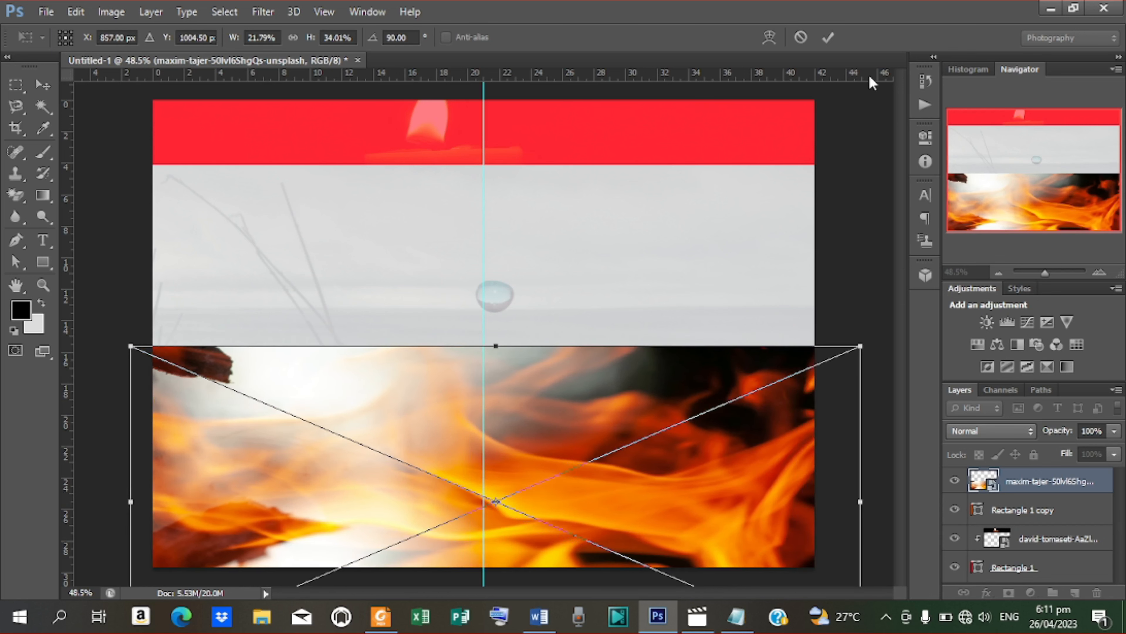
{"action": "left_click", "coordinate": [829, 39]}
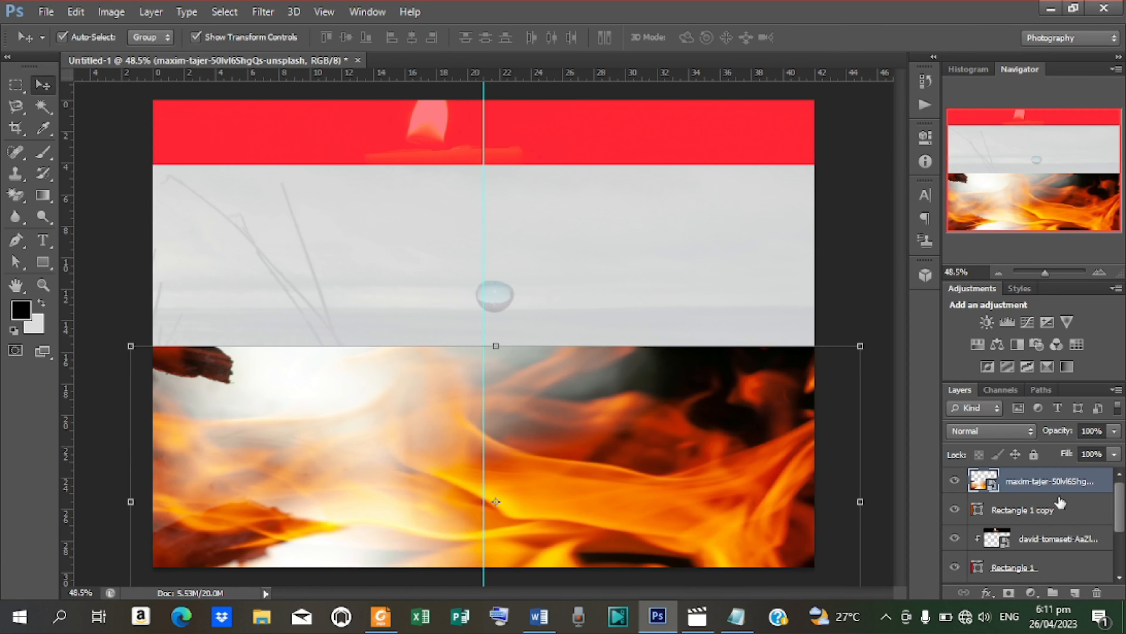
Step: Clip the flame photo to the orange bar, use Screen blending and set opacity to 40%
{"action": "right_click", "coordinate": [1047, 486]}
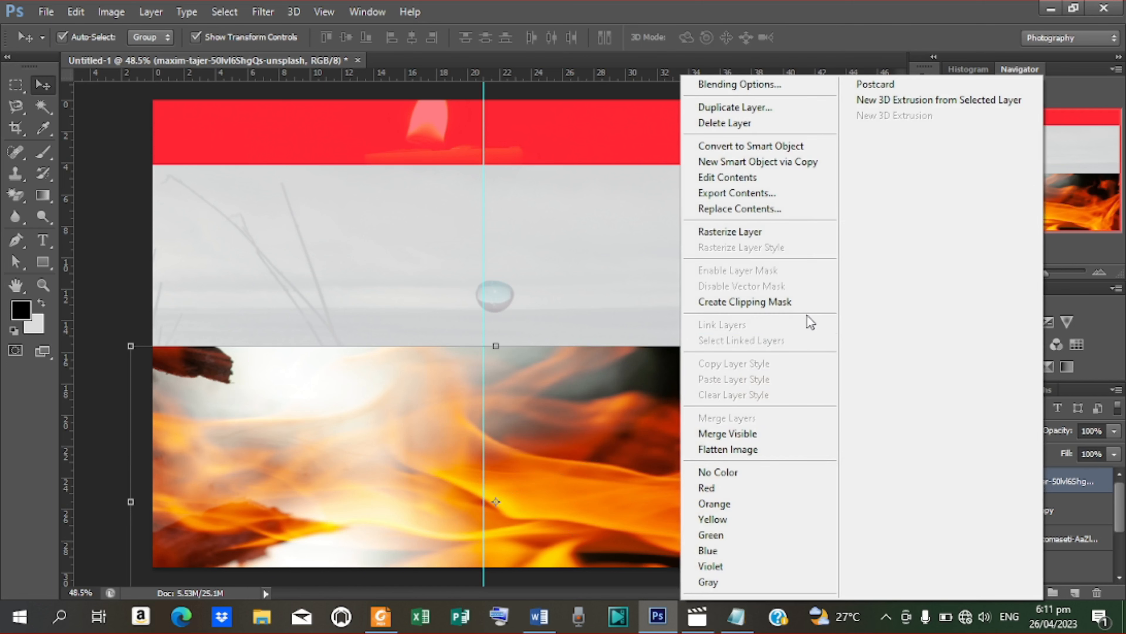
{"action": "left_click", "coordinate": [771, 303]}
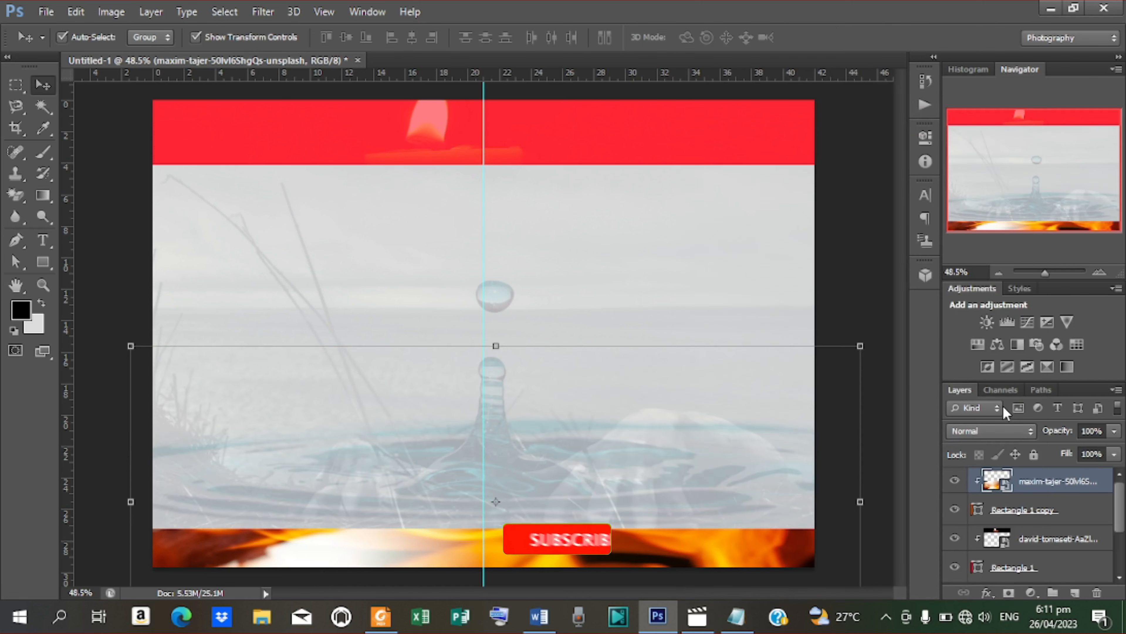
{"action": "left_click", "coordinate": [1021, 428]}
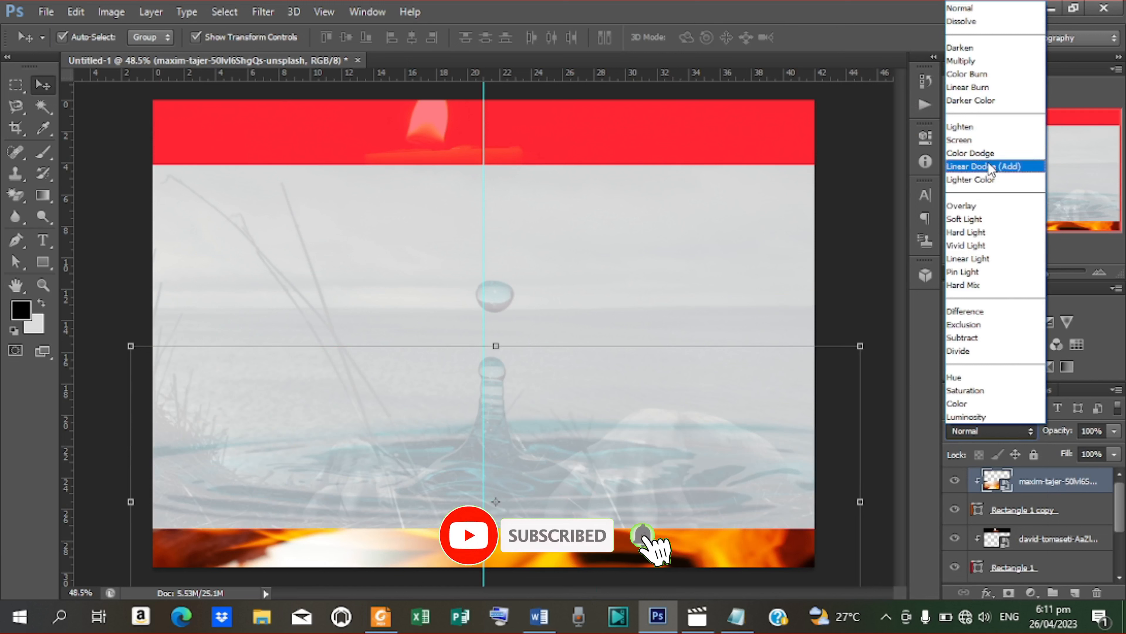
{"action": "left_click", "coordinate": [976, 138]}
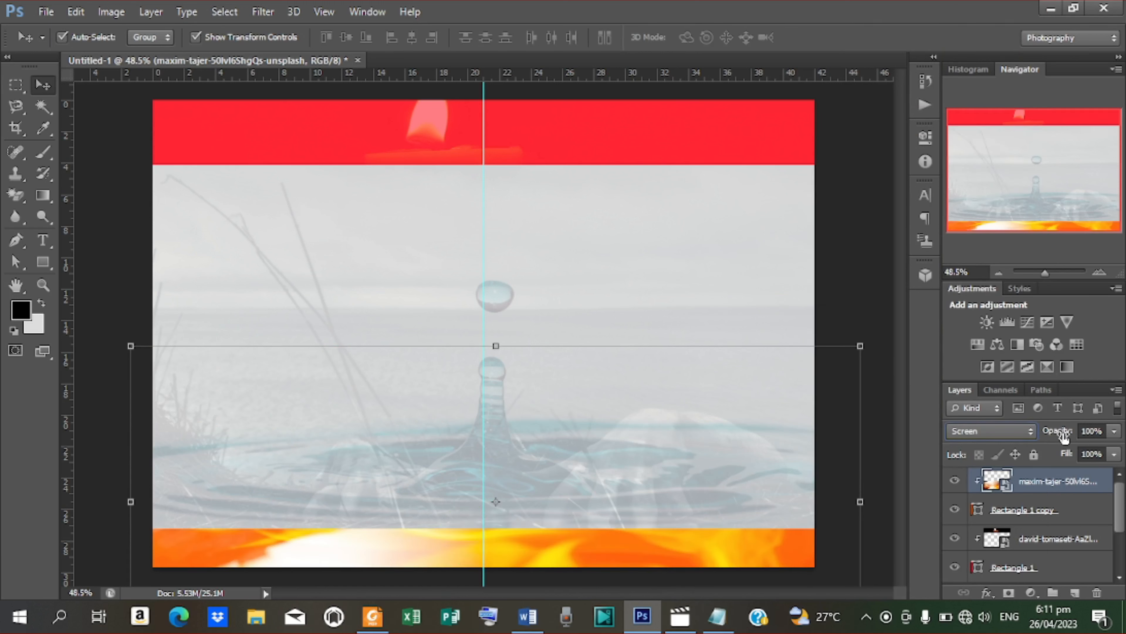
{"action": "left_click", "coordinate": [1093, 431]}
{"action": "type", "text": "40"}
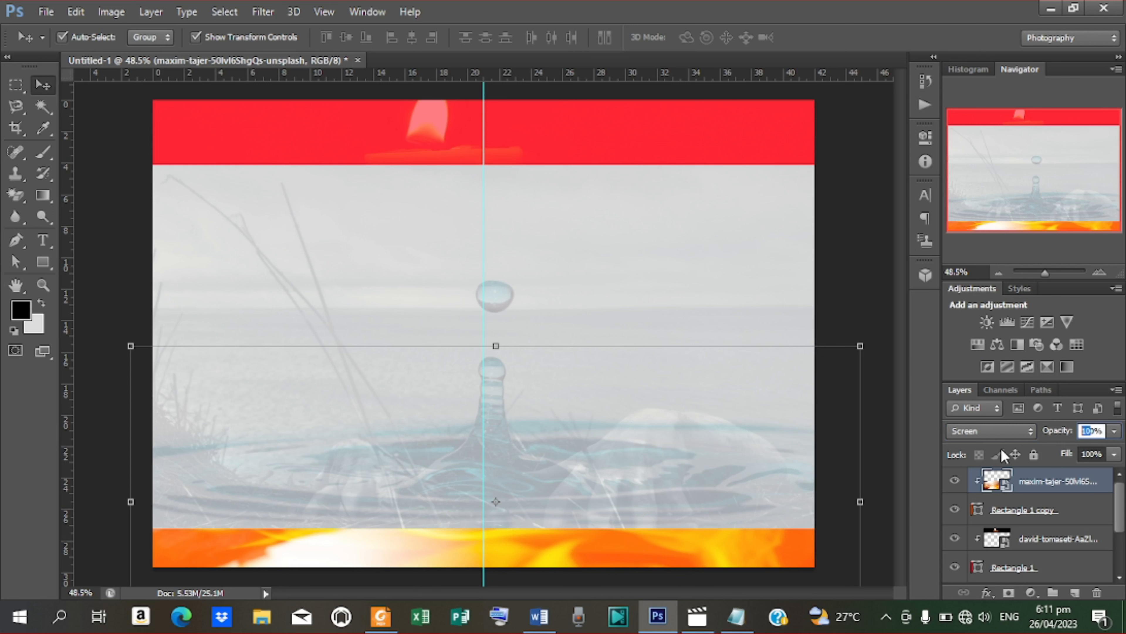
{"action": "left_click", "coordinate": [867, 295]}
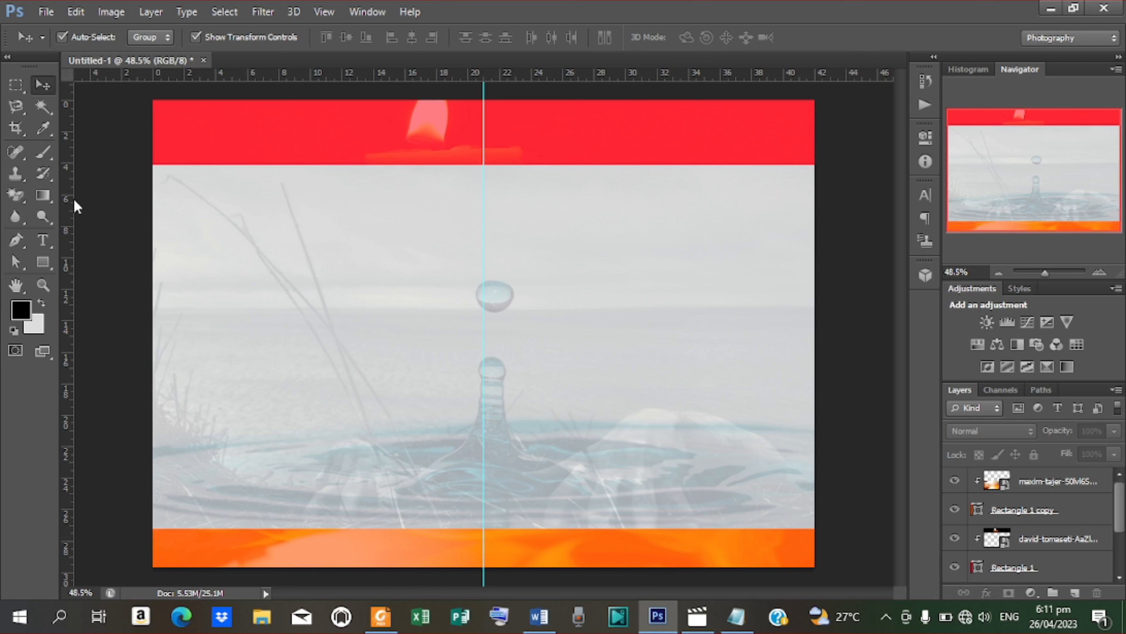
Step: Add vertical guides at about 1, 8.63, 10.52, 19.67, 22.60 and 40.86 cm
{"action": "left_click_drag", "start_coordinate": [72, 199], "coordinate": [463, 222]}
{"action": "left_click_drag", "start_coordinate": [70, 234], "coordinate": [503, 248]}
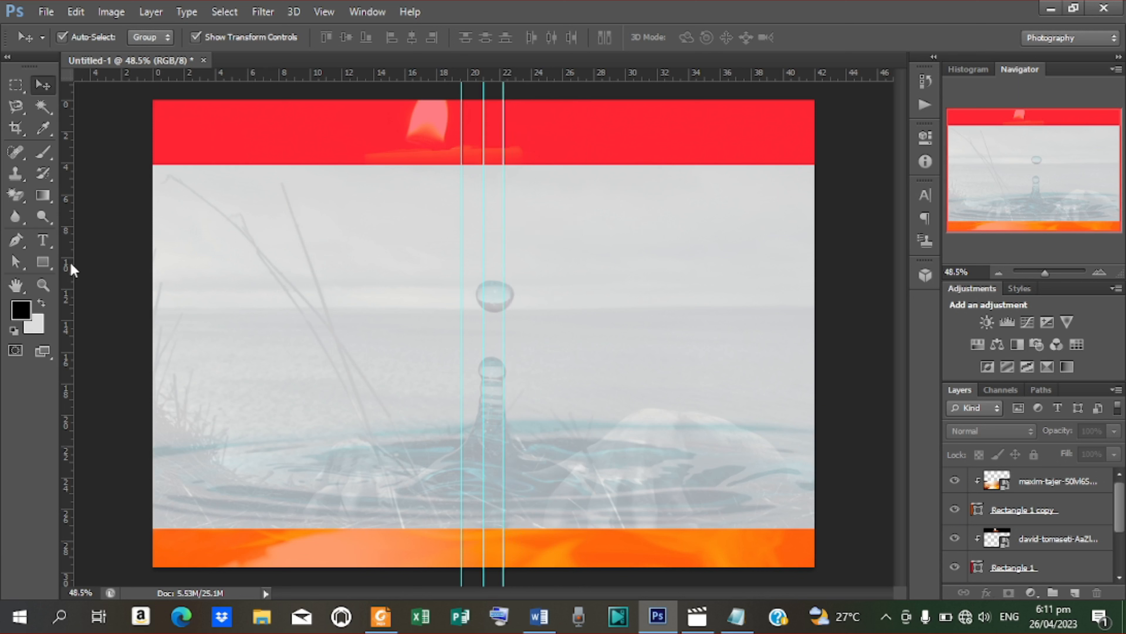
{"action": "left_click_drag", "start_coordinate": [73, 269], "coordinate": [169, 266]}
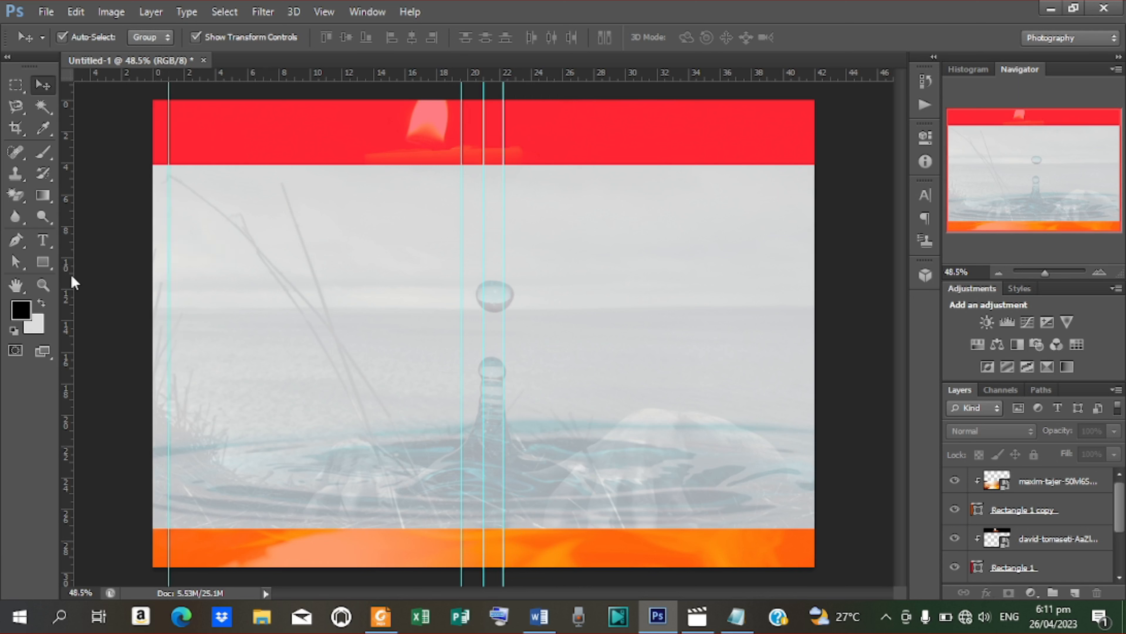
{"action": "left_click_drag", "start_coordinate": [68, 274], "coordinate": [797, 350]}
{"action": "left_click_drag", "start_coordinate": [796, 351], "coordinate": [798, 351]}
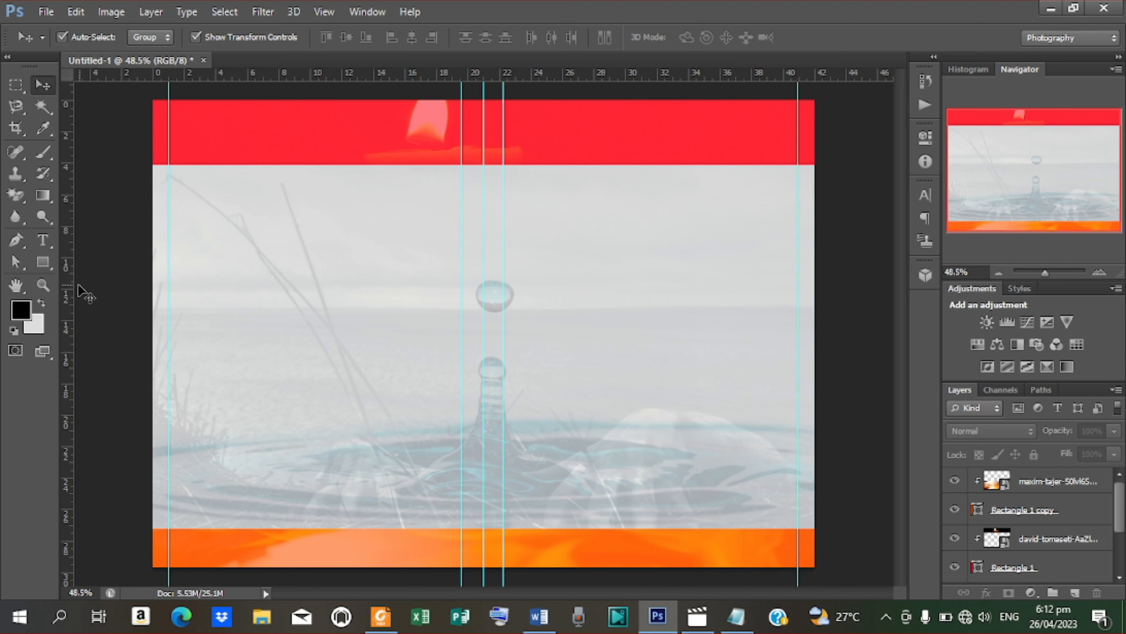
{"action": "left_click_drag", "start_coordinate": [72, 278], "coordinate": [297, 285]}
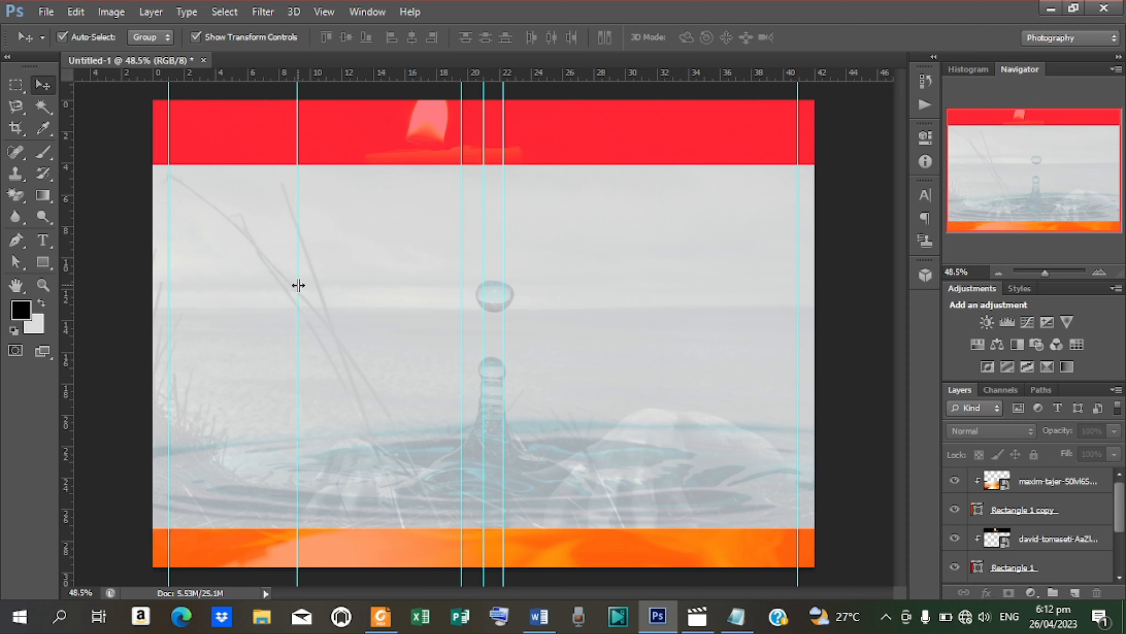
{"action": "left_click_drag", "start_coordinate": [73, 309], "coordinate": [319, 316]}
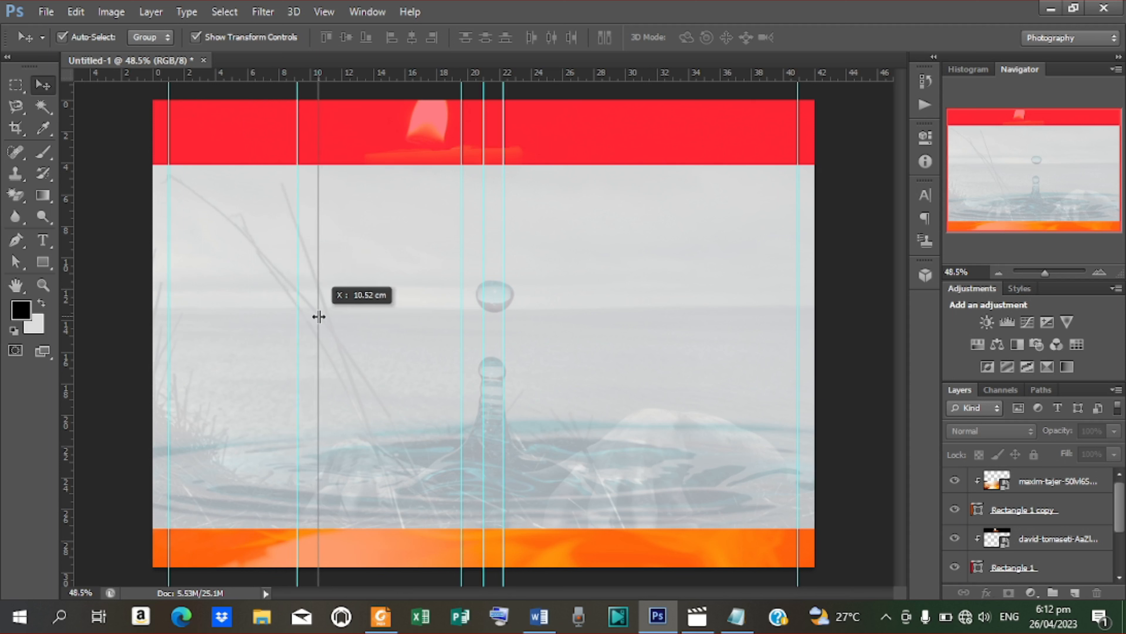
{"action": "left_click_drag", "start_coordinate": [319, 316], "coordinate": [302, 330]}
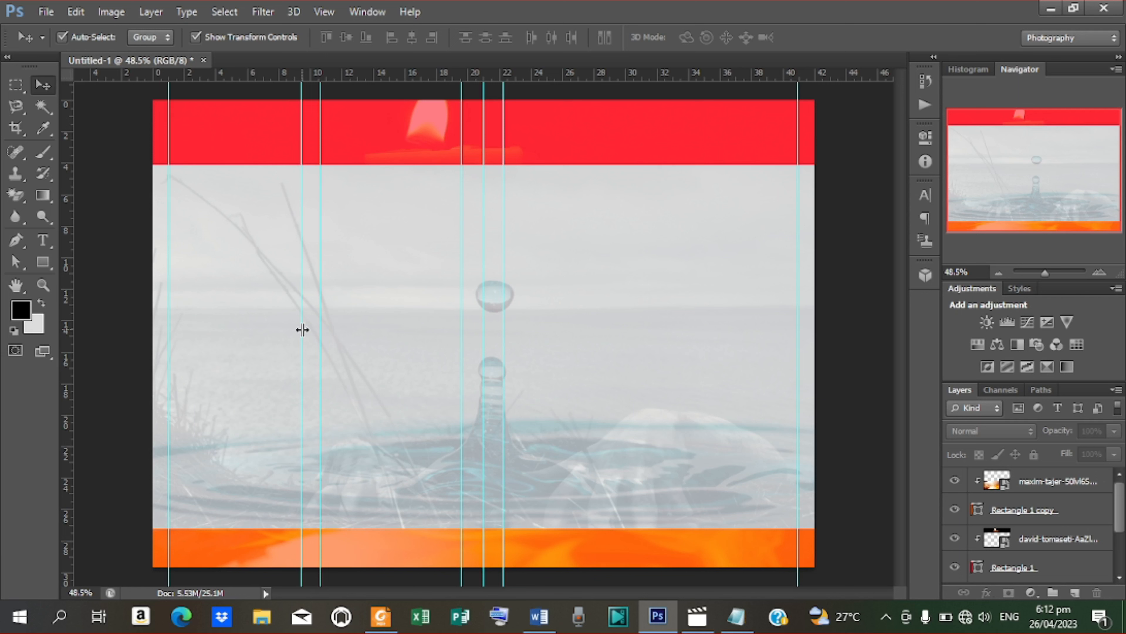
{"action": "left_click", "coordinate": [47, 235]}
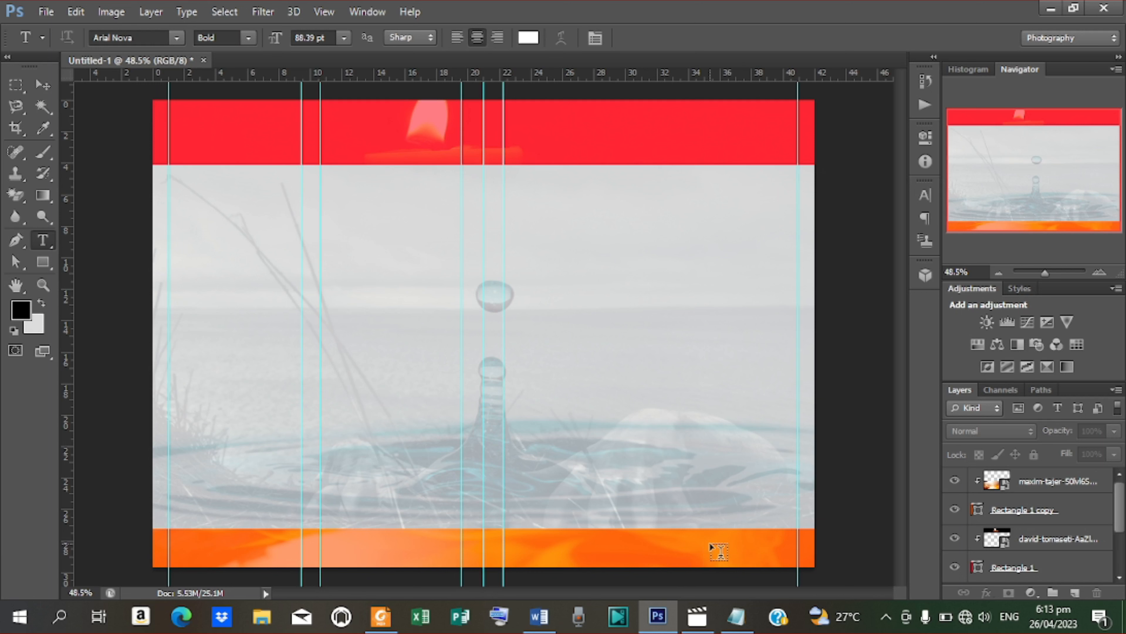
Step: Type the page number 9 on the bottom orange bar
{"action": "left_click", "coordinate": [708, 547]}
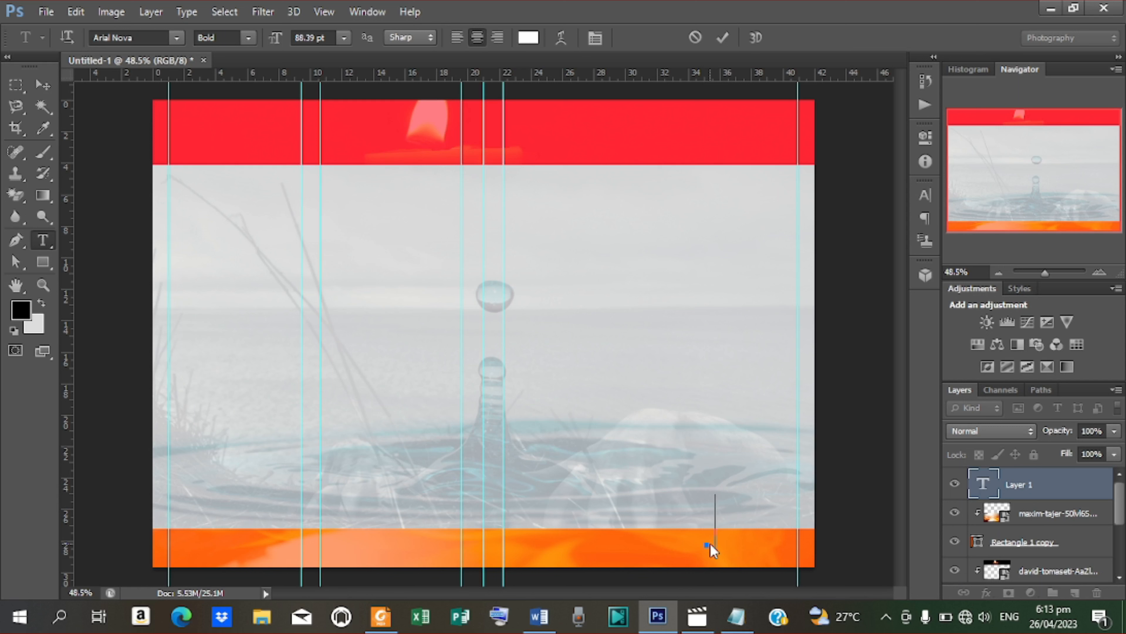
{"action": "type", "text": "9"}
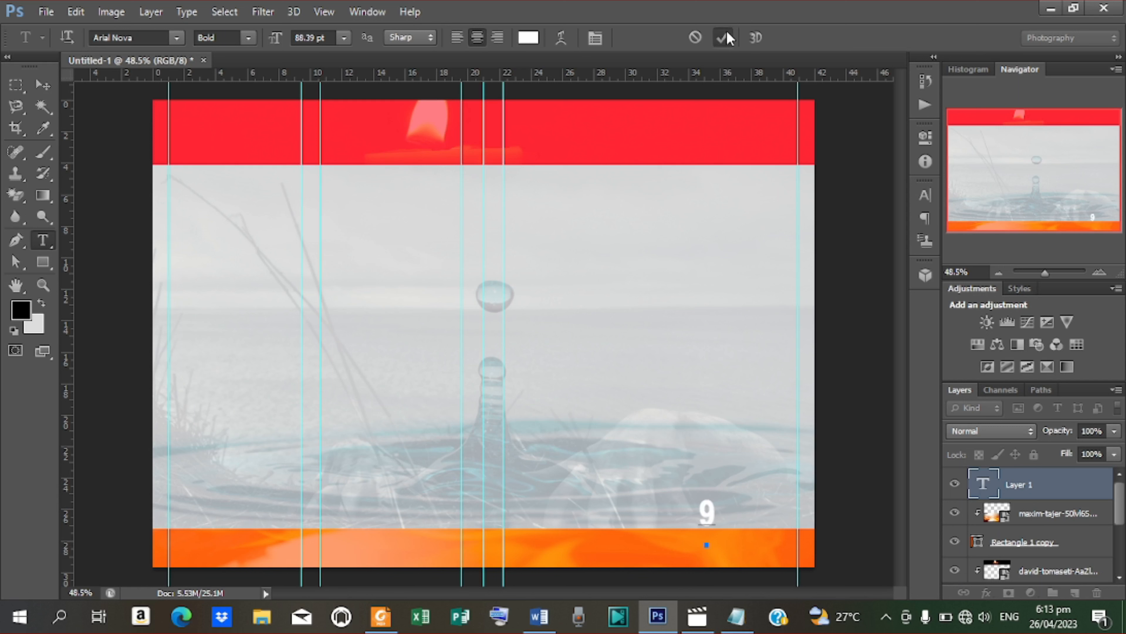
{"action": "left_click", "coordinate": [724, 38]}
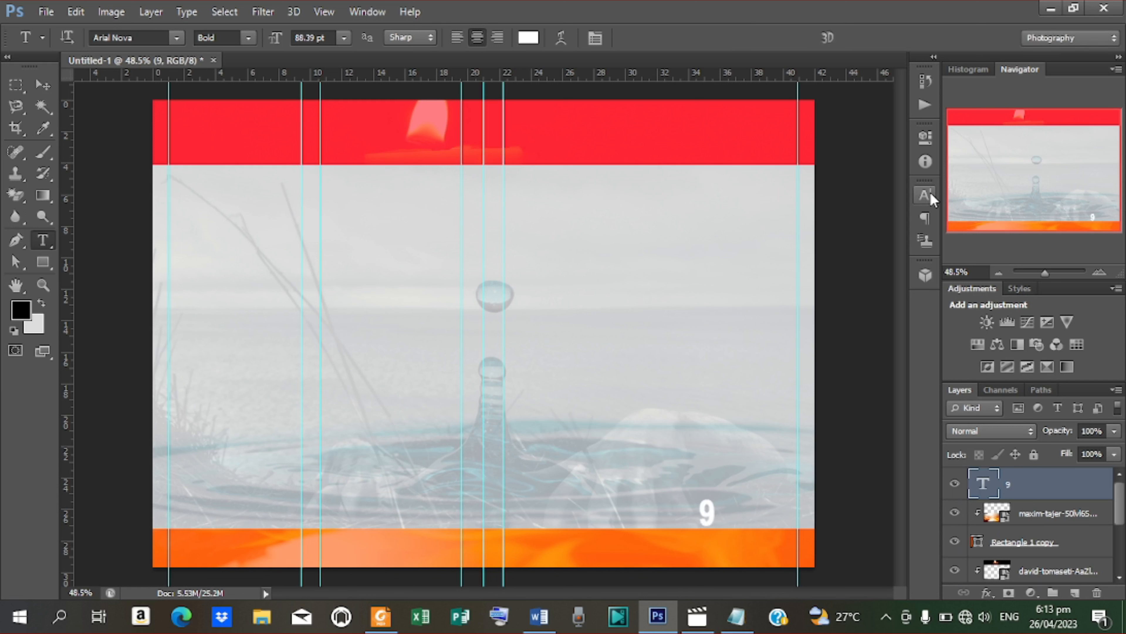
Step: Move the 9 right and down into place near the bar's right end
{"action": "left_click", "coordinate": [48, 84]}
{"action": "left_click_drag", "start_coordinate": [706, 512], "coordinate": [708, 529]}
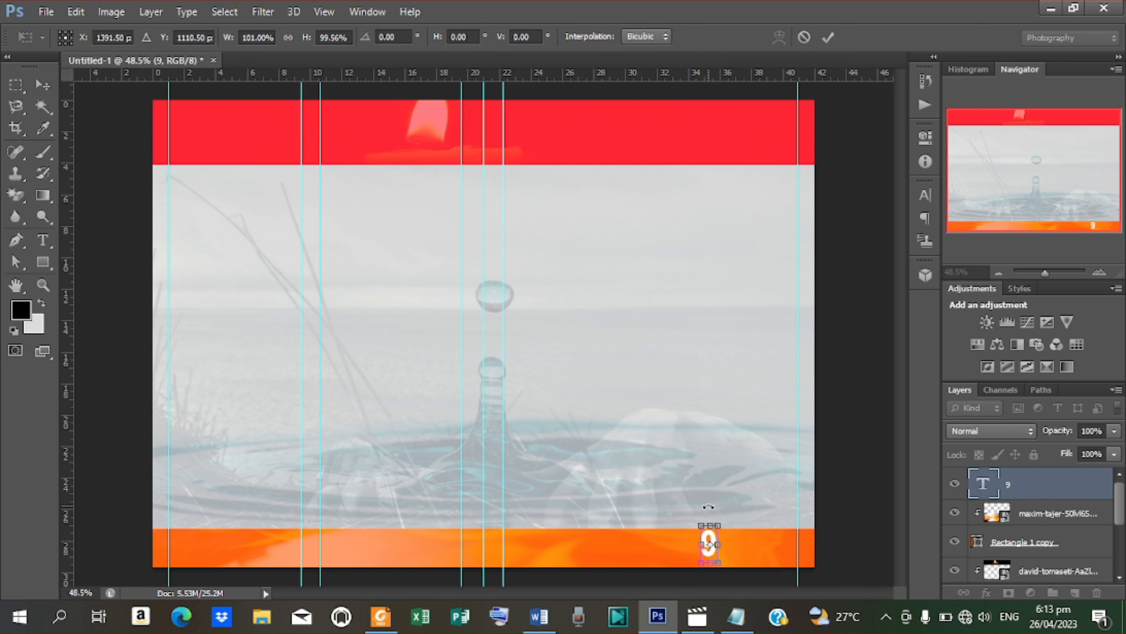
{"action": "key", "text": "Right"}
{"action": "key", "text": "Right"}
{"action": "key", "text": "Right"}
{"action": "key", "text": "Right"}
{"action": "key", "text": "Right"}
{"action": "key", "text": "Right"}
{"action": "key", "text": "Right"}
{"action": "key", "text": "Right"}
{"action": "key", "text": "Right"}
{"action": "key", "text": "Right"}
{"action": "key", "text": "Right"}
{"action": "key", "text": "Right"}
{"action": "key", "text": "Right"}
{"action": "key", "text": "Right"}
{"action": "key", "text": "Right"}
{"action": "key", "text": "Right"}
{"action": "key", "text": "Right"}
{"action": "key", "text": "Right"}
{"action": "key", "text": "Right"}
{"action": "key", "text": "Right"}
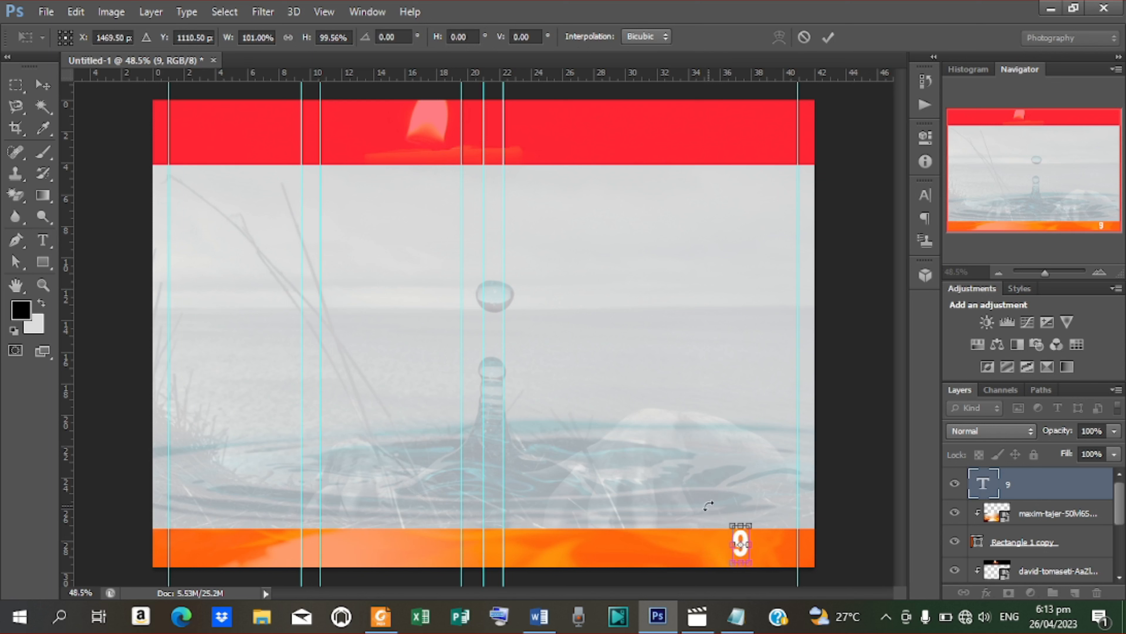
{"action": "key", "text": "Down"}
{"action": "key", "text": "Down"}
{"action": "key", "text": "Down"}
{"action": "key", "text": "Down"}
{"action": "key", "text": "Down"}
{"action": "key", "text": "Down"}
{"action": "key", "text": "Down"}
{"action": "key", "text": "Down"}
{"action": "key", "text": "Down"}
{"action": "key", "text": "Down"}
{"action": "key", "text": "Down"}
{"action": "key", "text": "Down"}
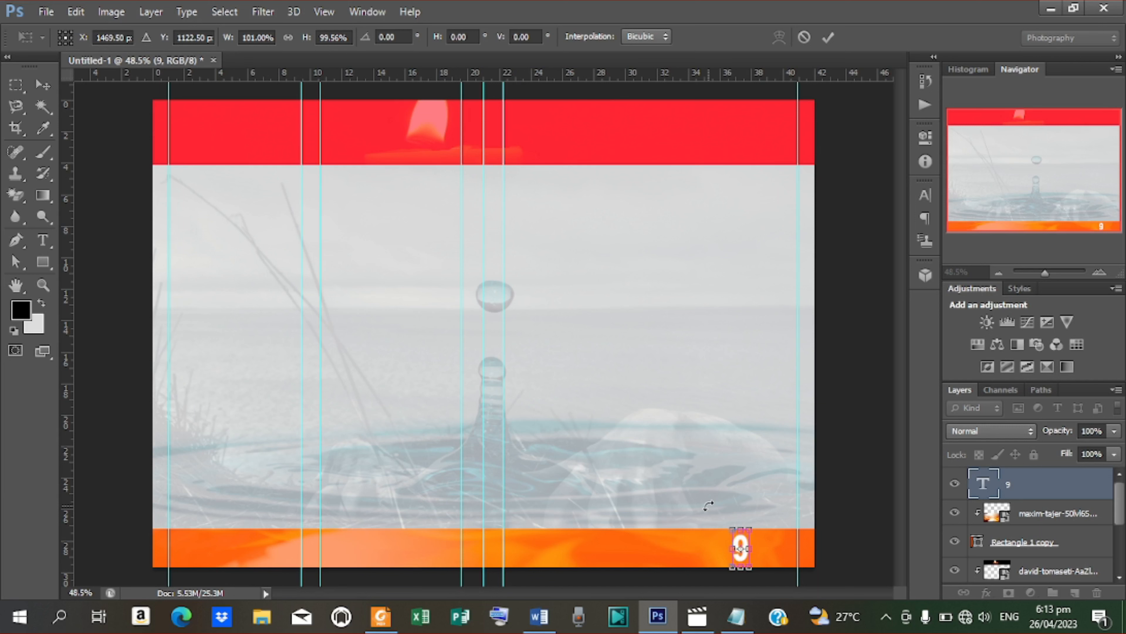
{"action": "key", "text": "Return"}
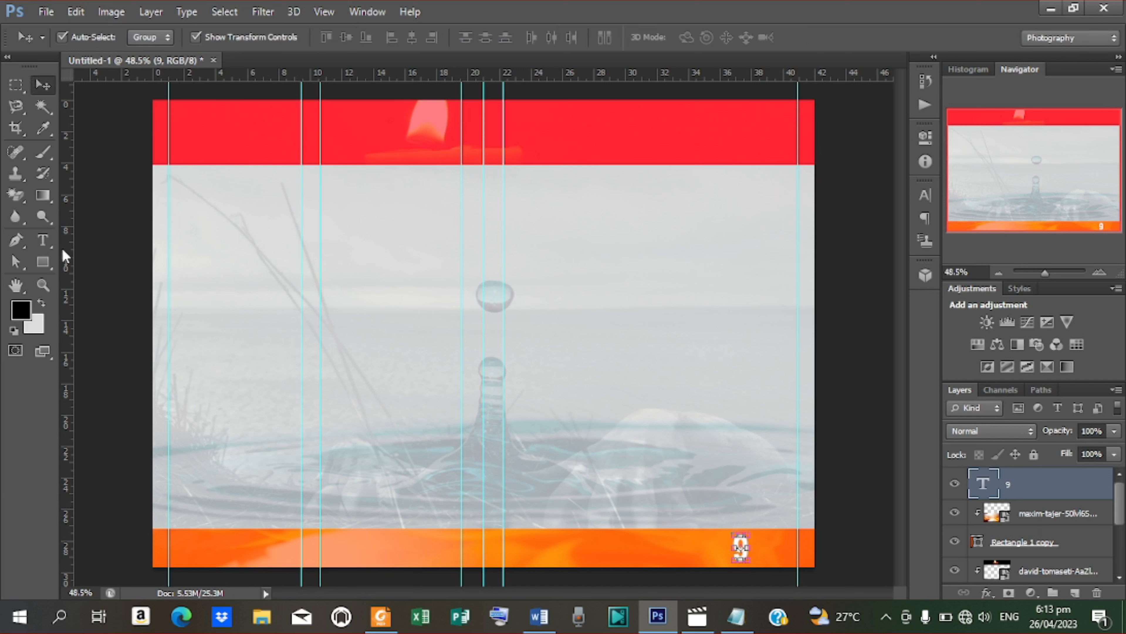
{"action": "left_click", "coordinate": [51, 257]}
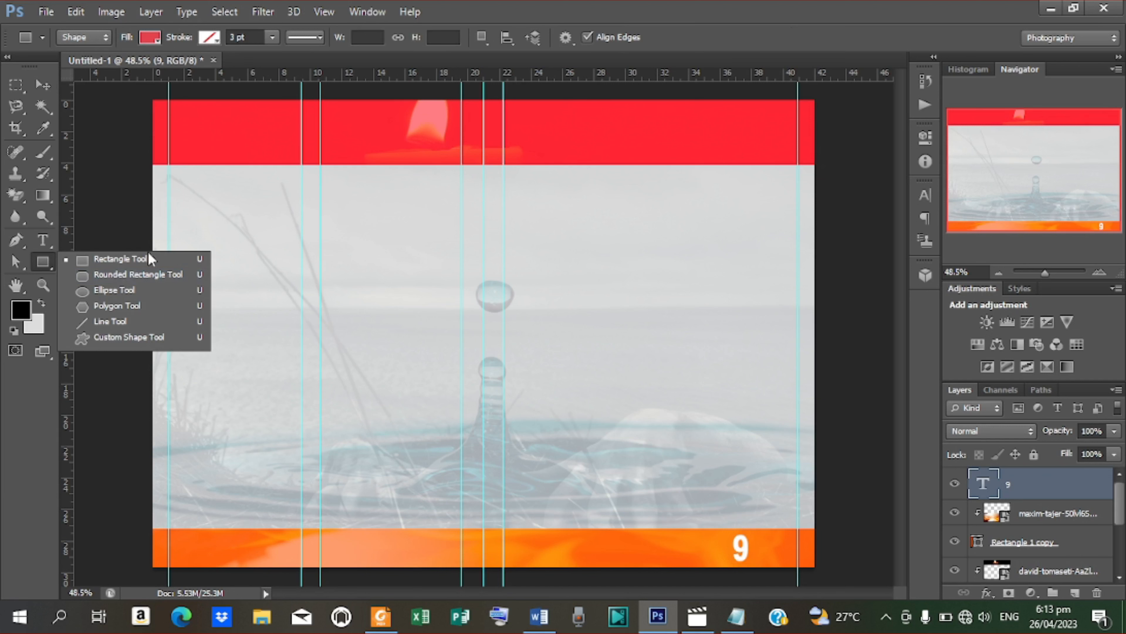
Step: Draw a black-filled rounded rectangle over the 9 and select it with the number
{"action": "left_click", "coordinate": [157, 275]}
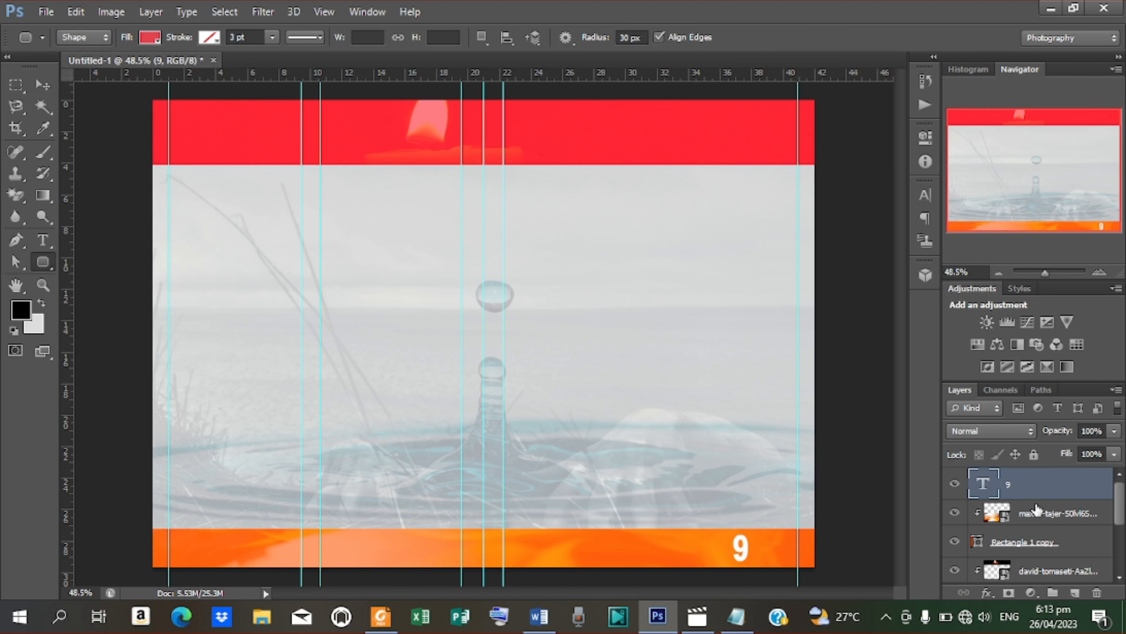
{"action": "left_click", "coordinate": [1036, 511]}
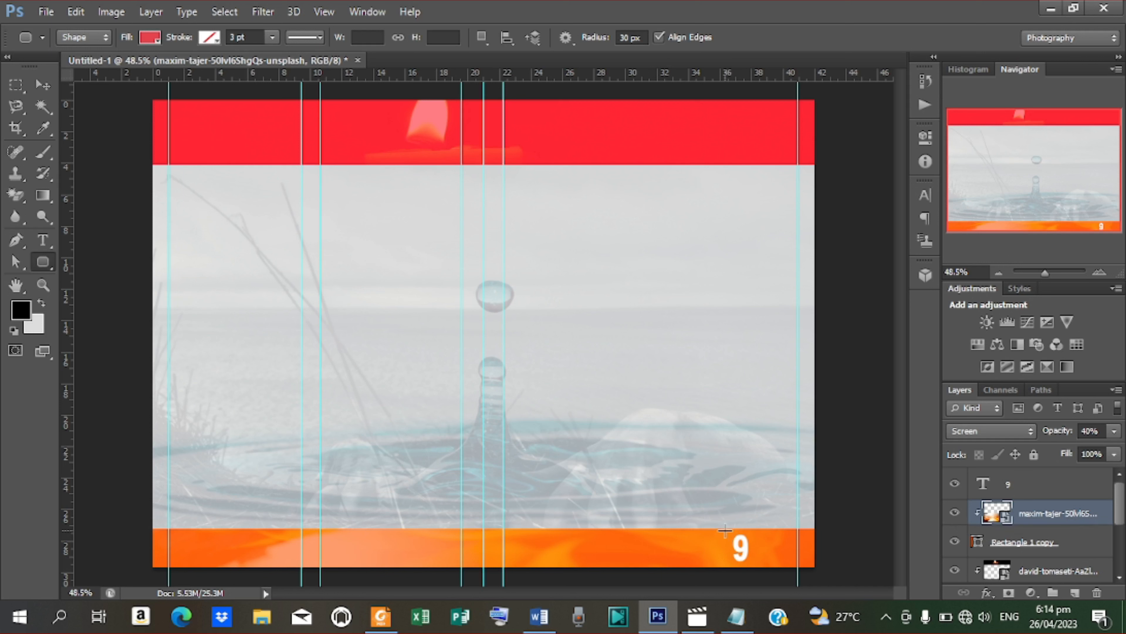
{"action": "left_click_drag", "start_coordinate": [729, 531], "coordinate": [755, 563]}
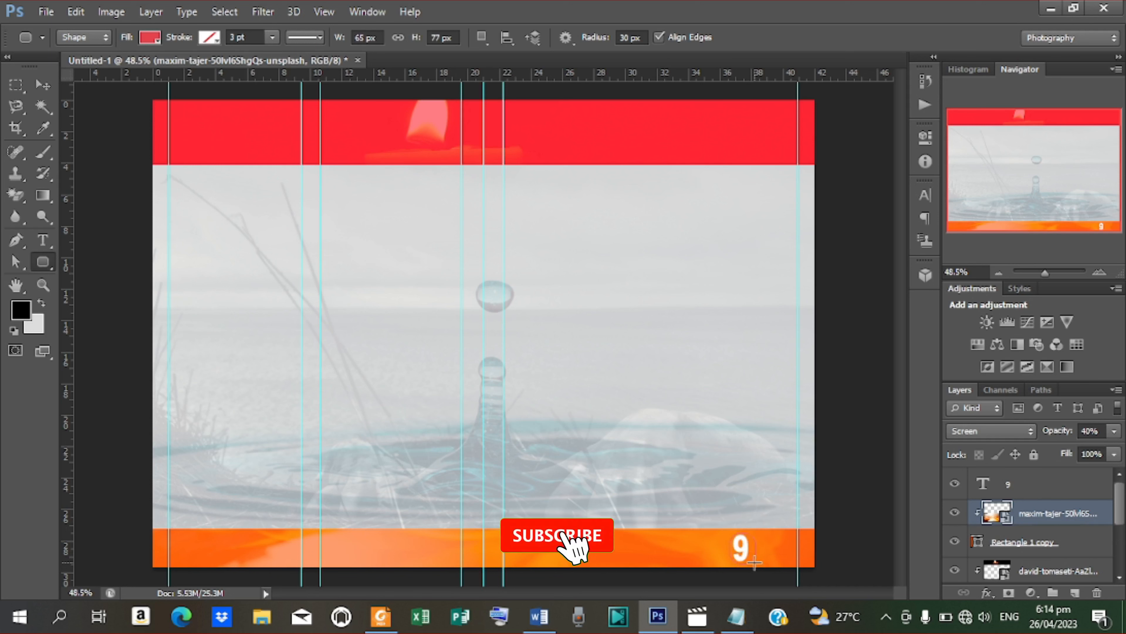
{"action": "left_click", "coordinate": [156, 40]}
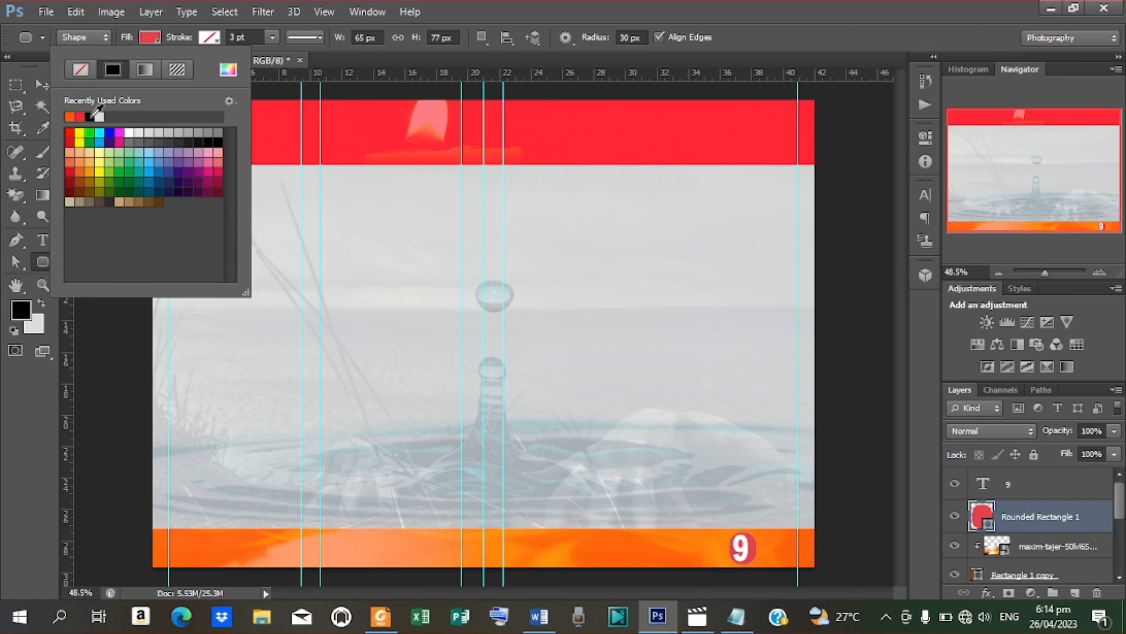
{"action": "left_click", "coordinate": [42, 85]}
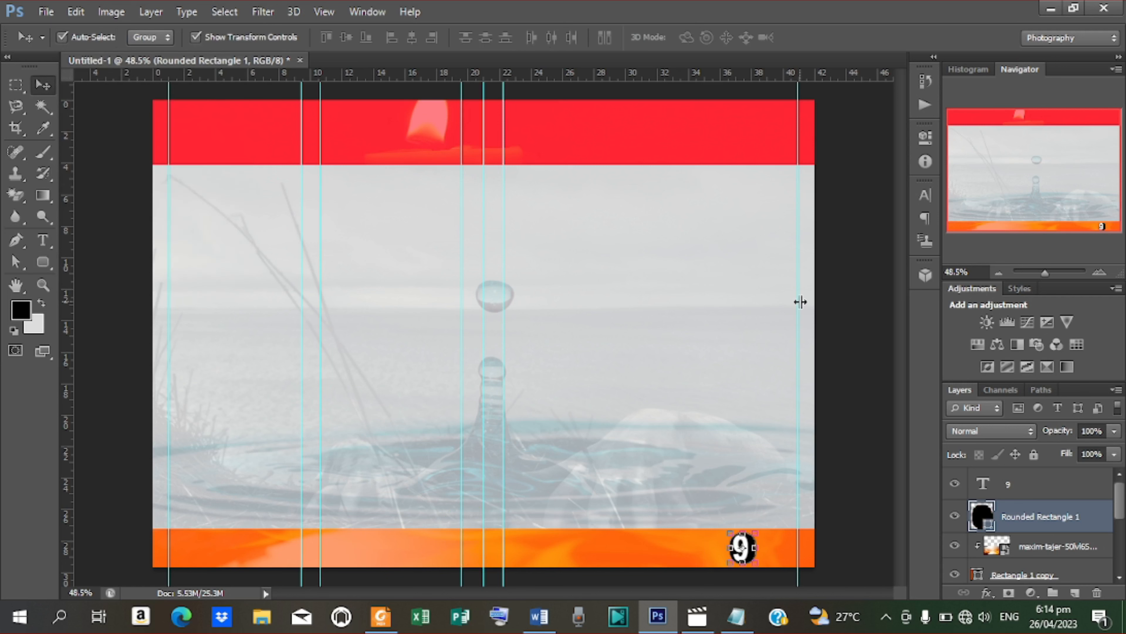
{"action": "left_click", "coordinate": [1025, 487], "text": "shift"}
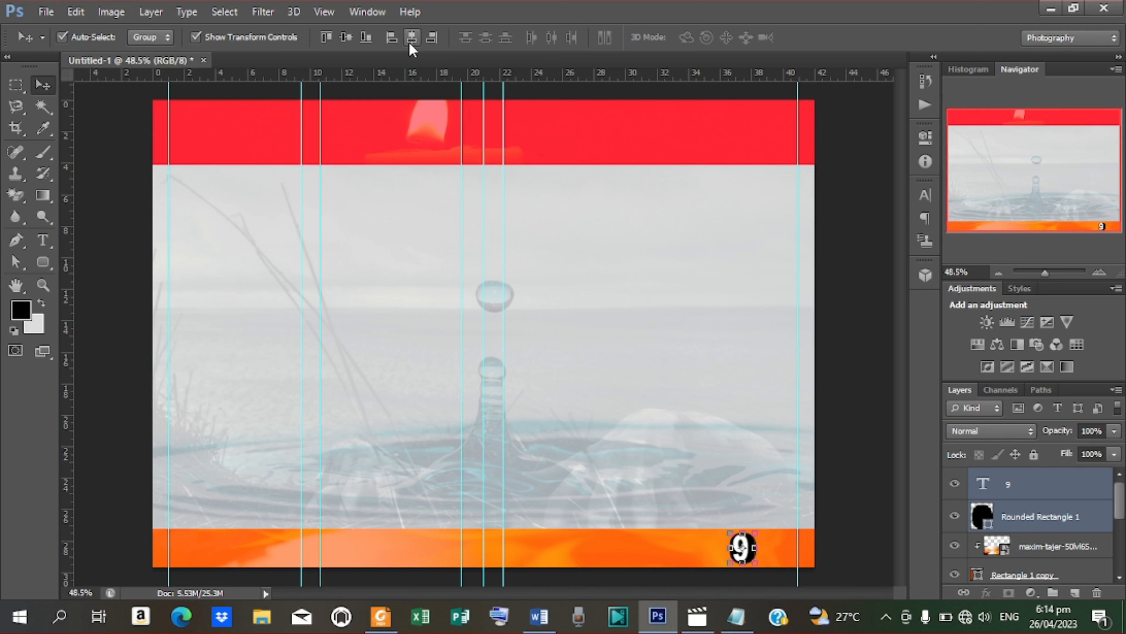
Step: Shrink the 9's font size slightly and centre it vertically on its badge
{"action": "left_click", "coordinate": [352, 38]}
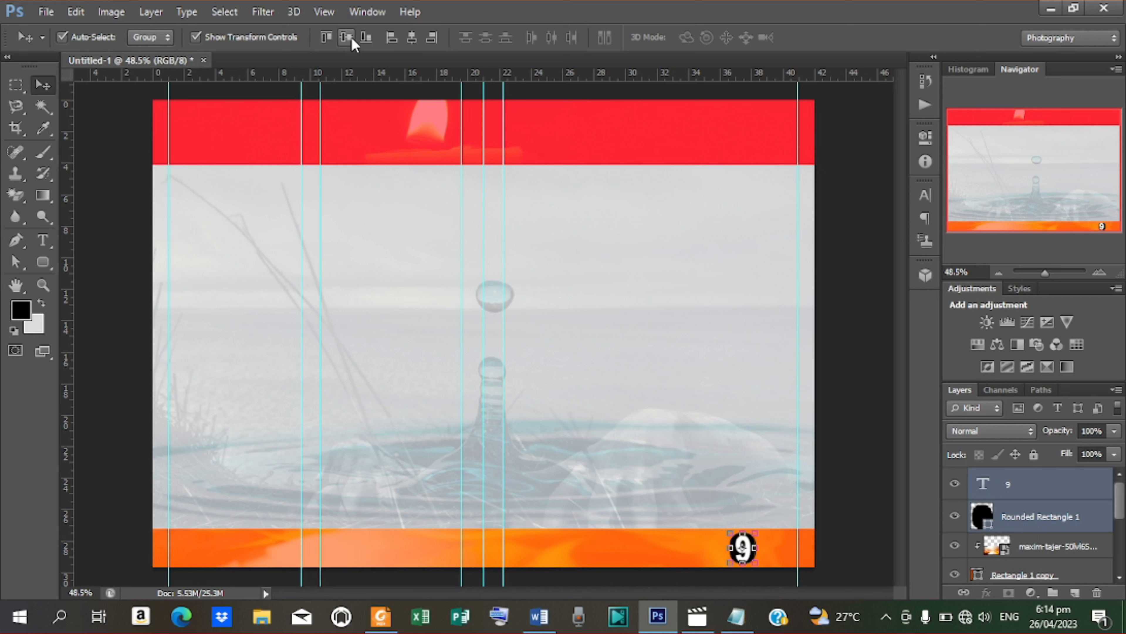
{"action": "left_click", "coordinate": [1025, 488]}
{"action": "left_click", "coordinate": [931, 193]}
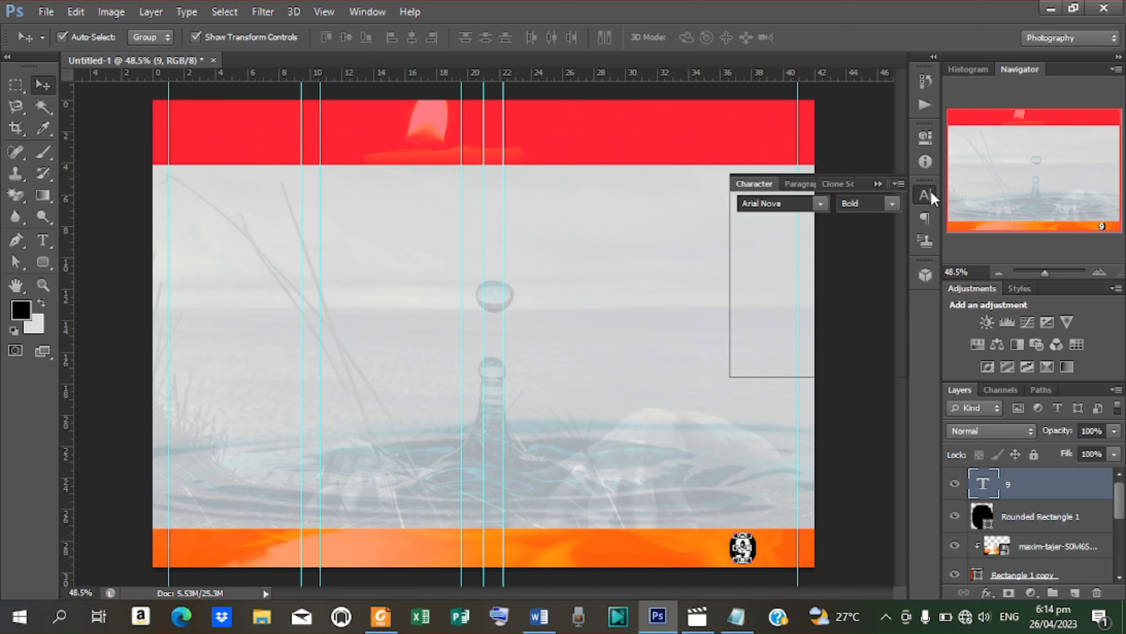
{"action": "left_click_drag", "start_coordinate": [746, 225], "coordinate": [747, 230]}
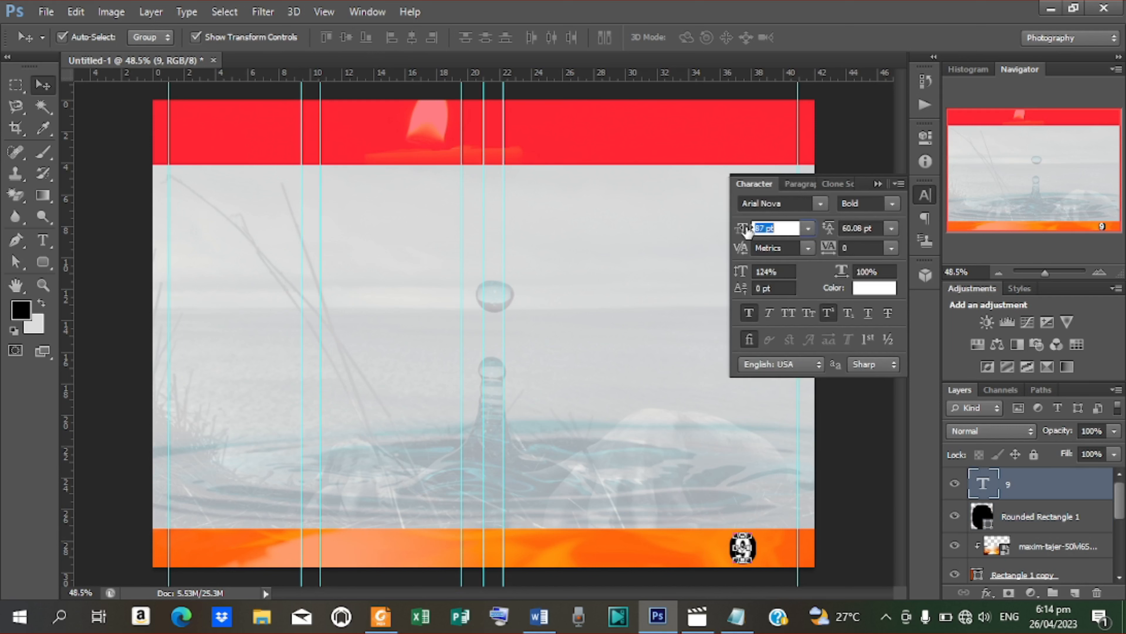
{"action": "key", "text": "Return"}
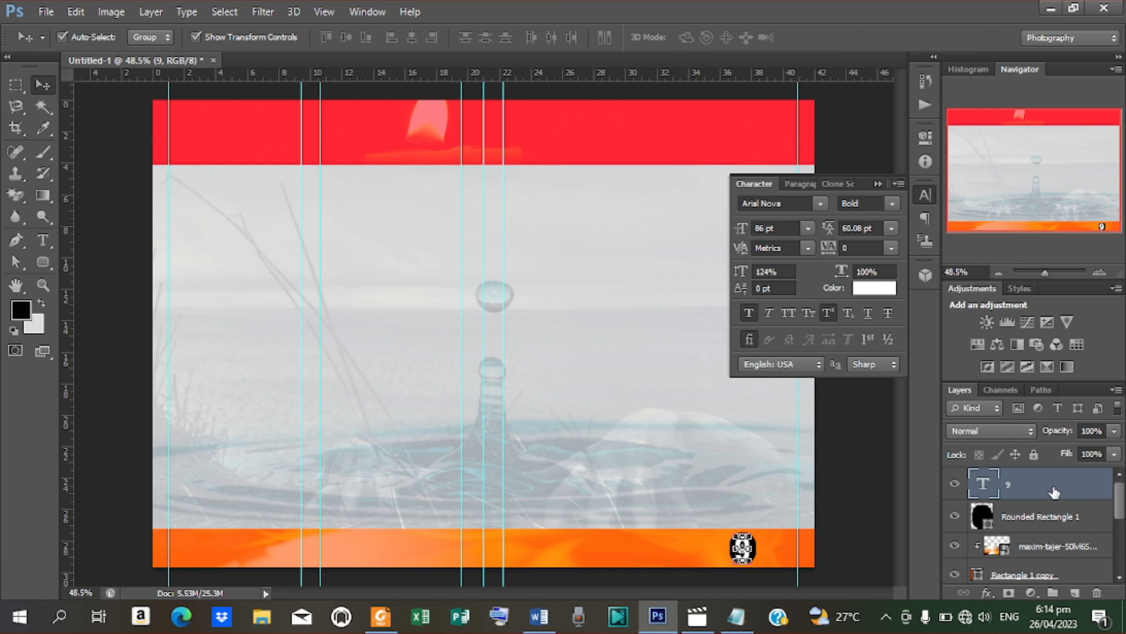
{"action": "left_click", "coordinate": [1036, 517], "text": "shift"}
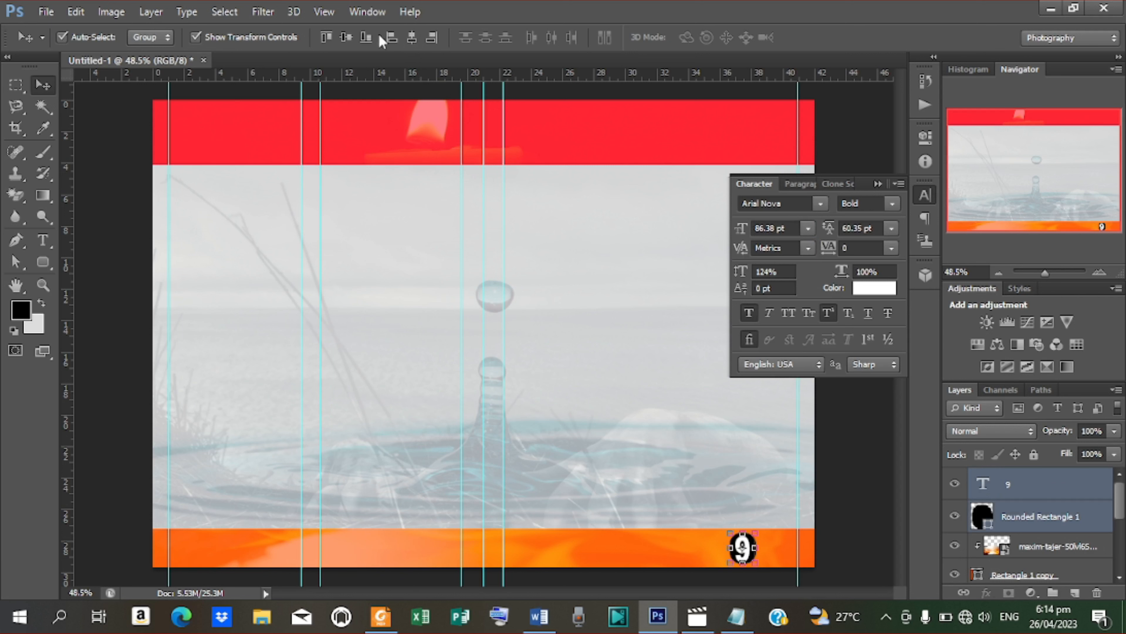
{"action": "left_click", "coordinate": [347, 38]}
Step: Duplicate the 9 and its badge and move the copy onto the left page's bar
{"action": "key", "text": "ctrl+j"}
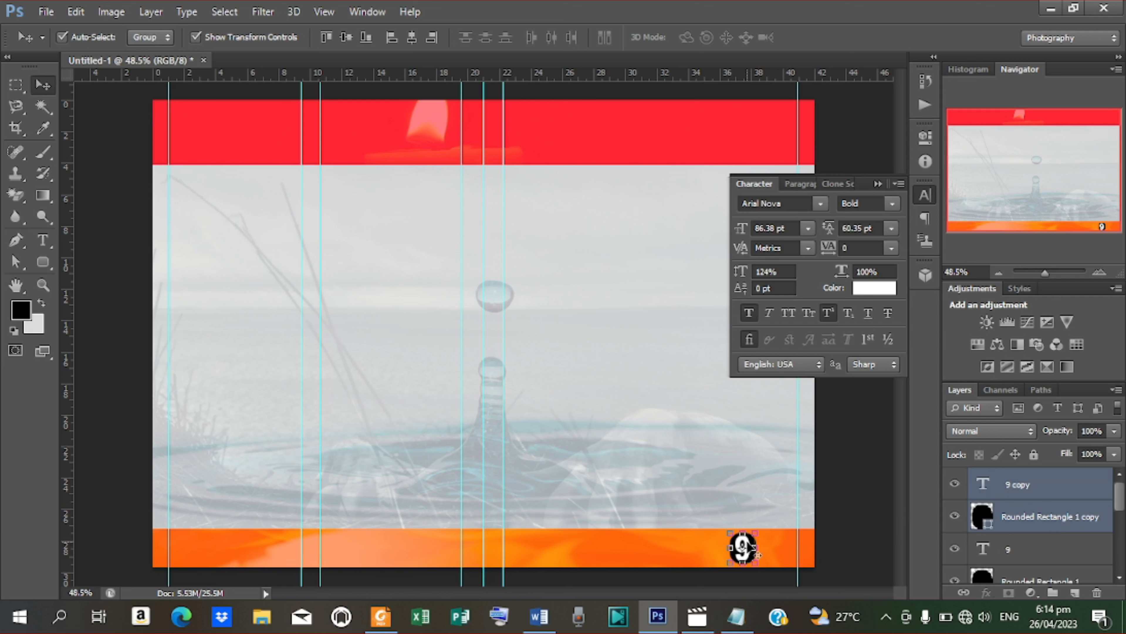
{"action": "key", "text": "ctrl+t"}
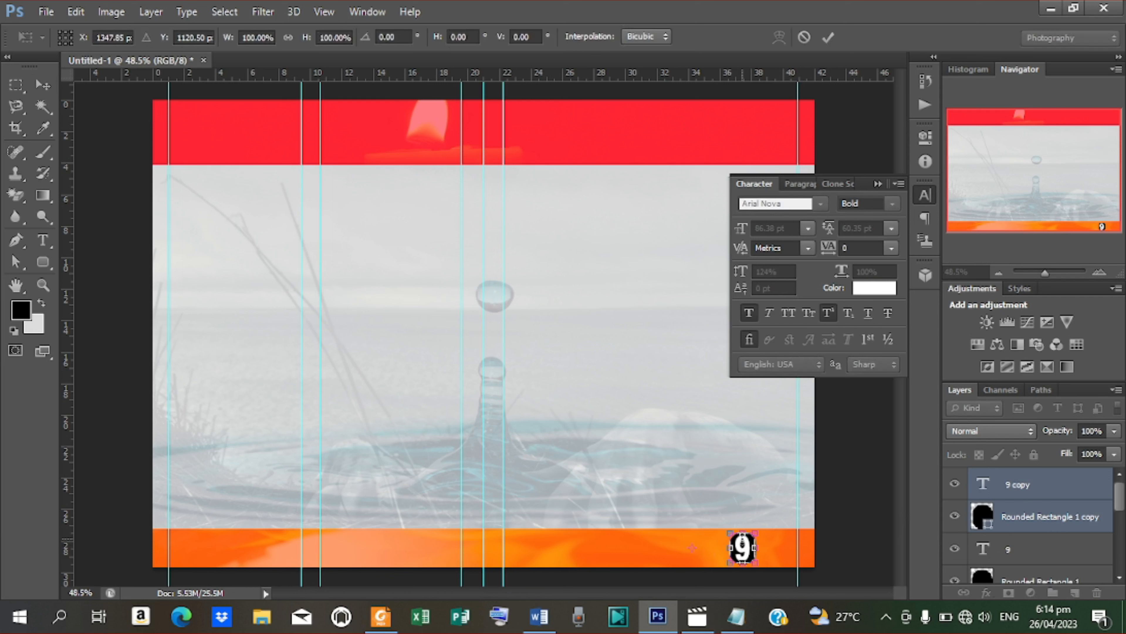
{"action": "left_click_drag", "start_coordinate": [747, 548], "coordinate": [427, 536]}
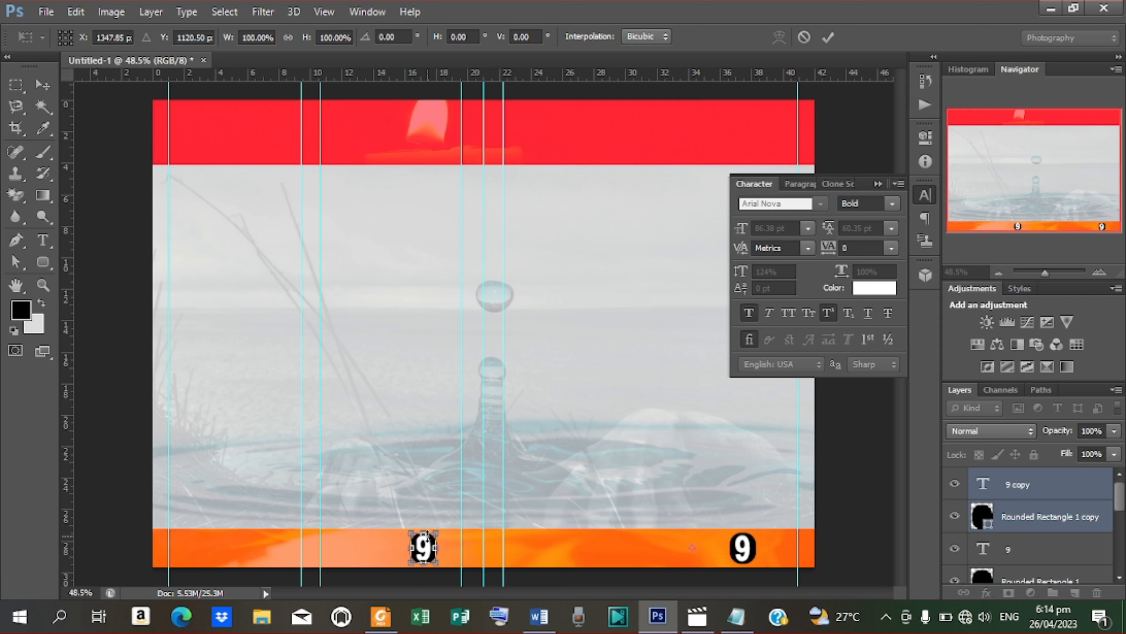
{"action": "left_click", "coordinate": [828, 37]}
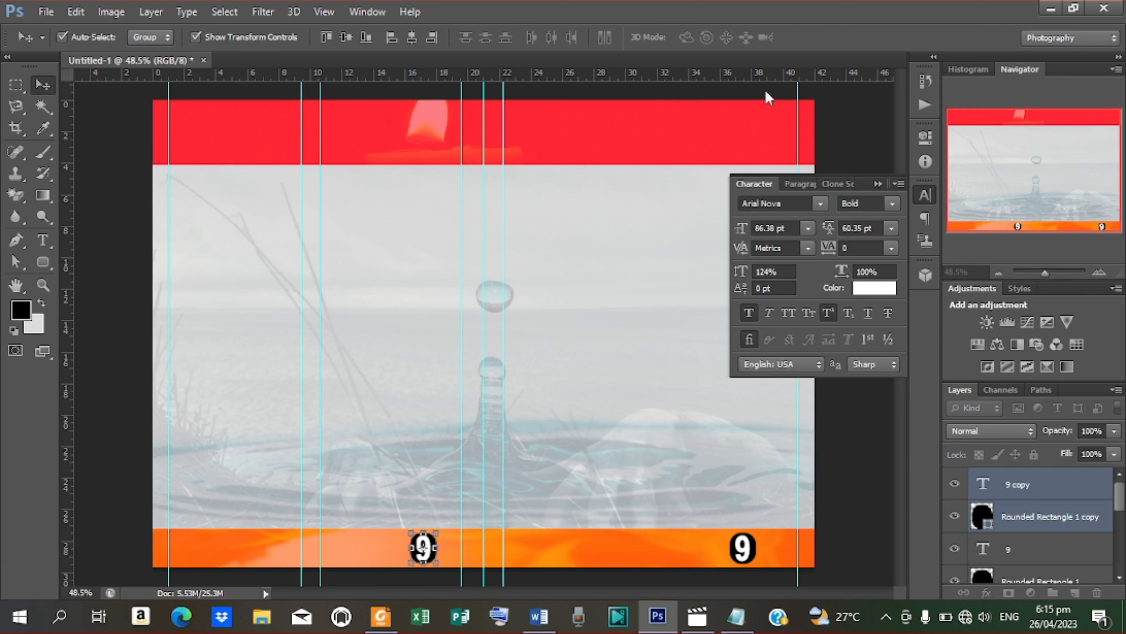
Step: Change the copied page number from 9 to 4
{"action": "key", "text": "t"}
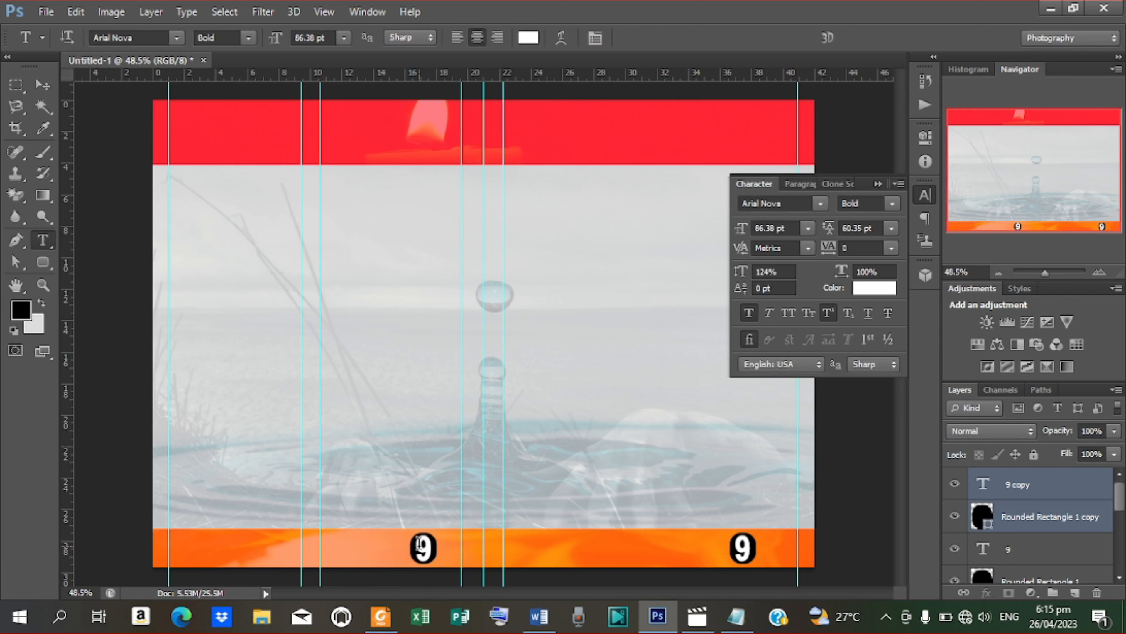
{"action": "left_click", "coordinate": [419, 547]}
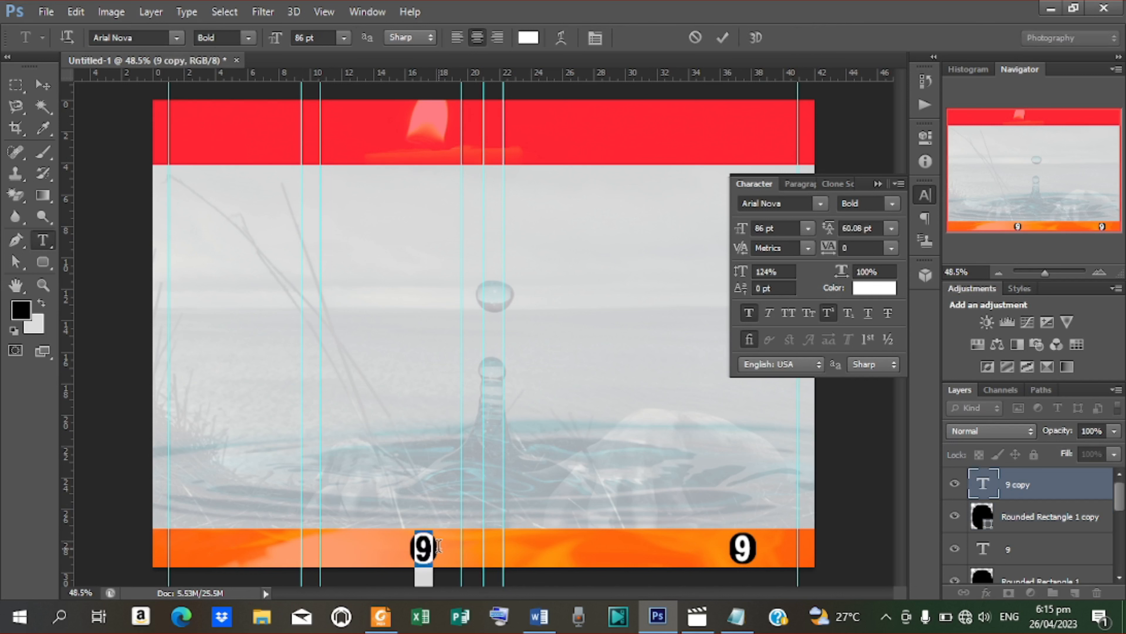
{"action": "key", "text": "BackSpace"}
{"action": "type", "text": "4"}
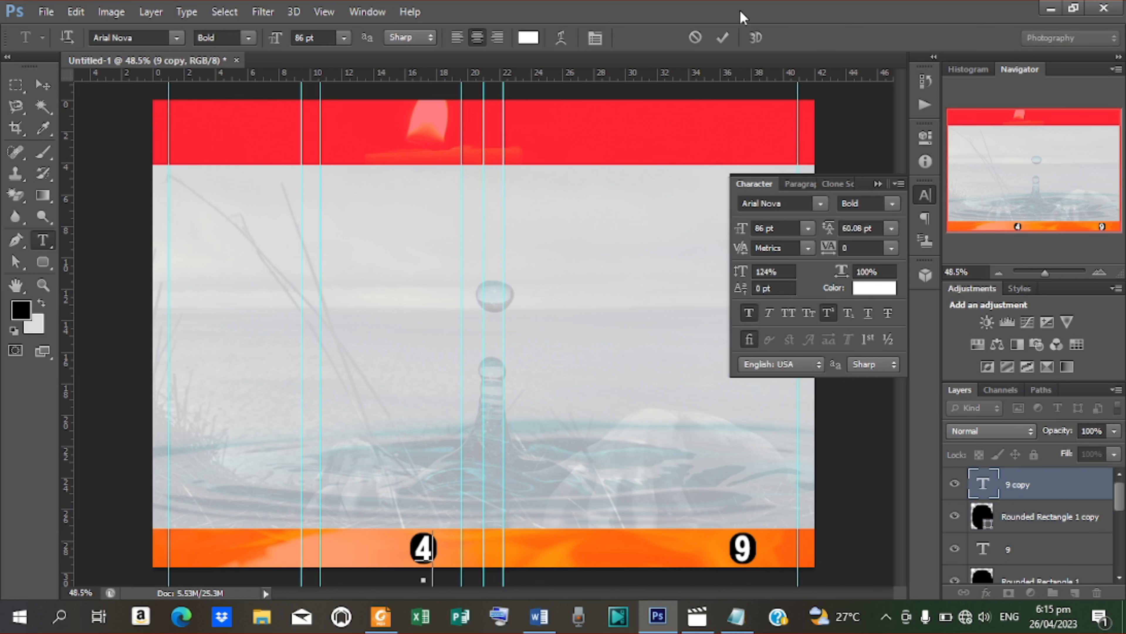
{"action": "left_click", "coordinate": [725, 38]}
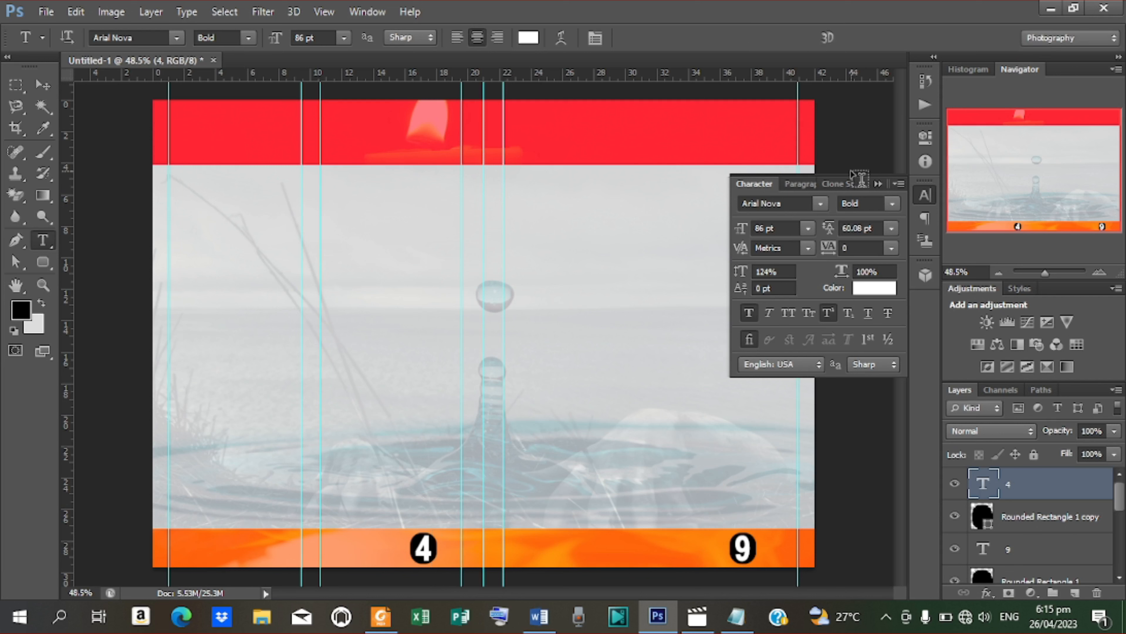
{"action": "left_click", "coordinate": [877, 182]}
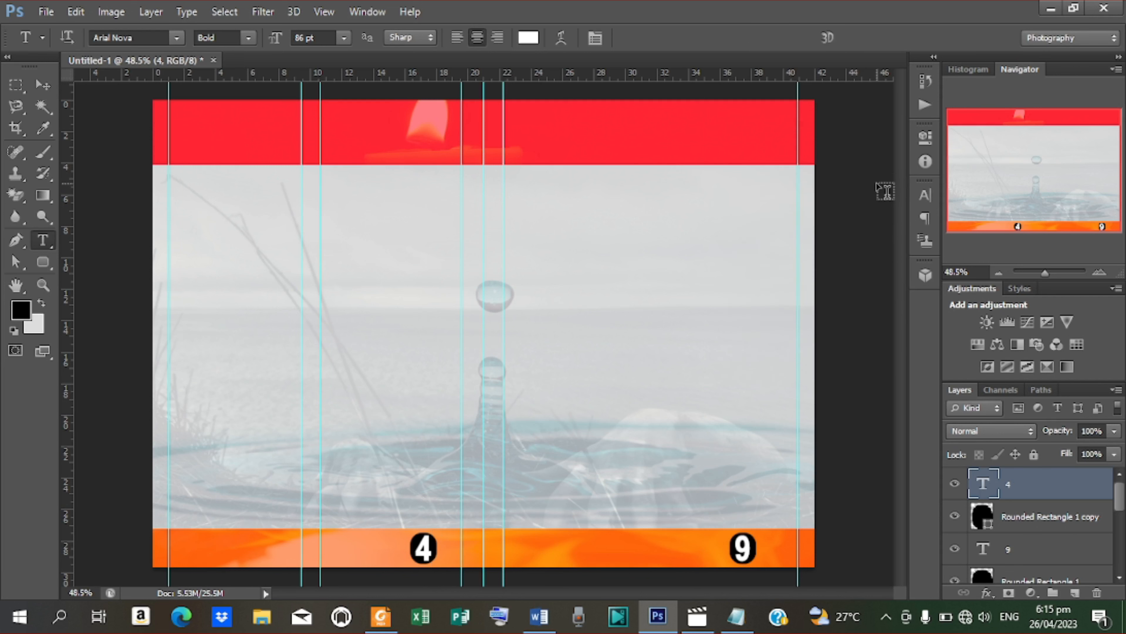
{"action": "left_click", "coordinate": [43, 85]}
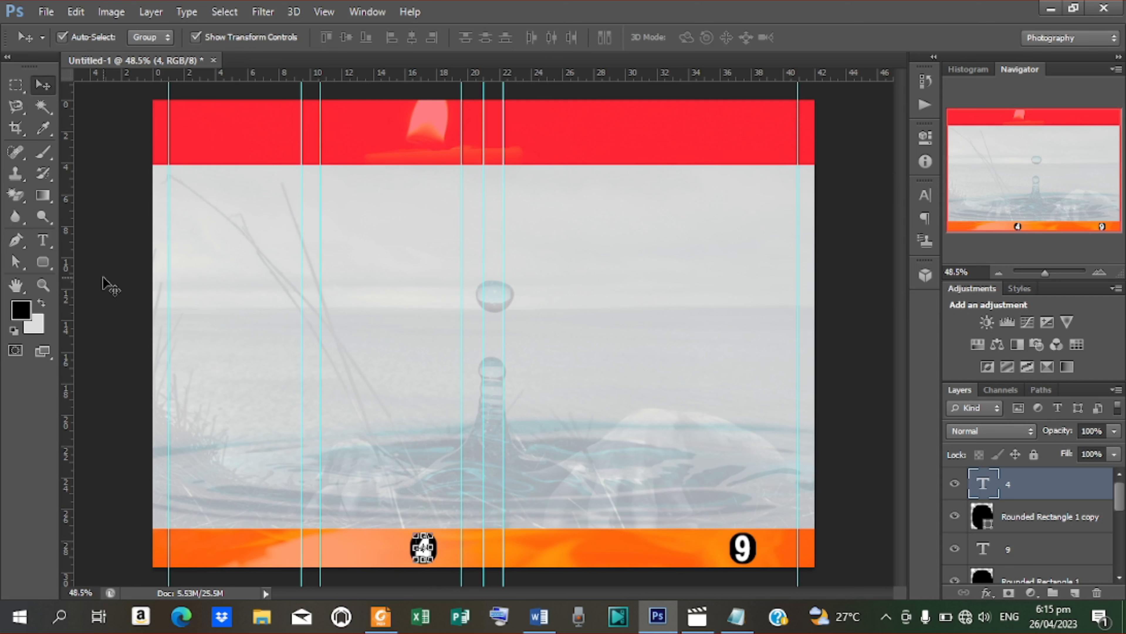
{"action": "left_click", "coordinate": [42, 242]}
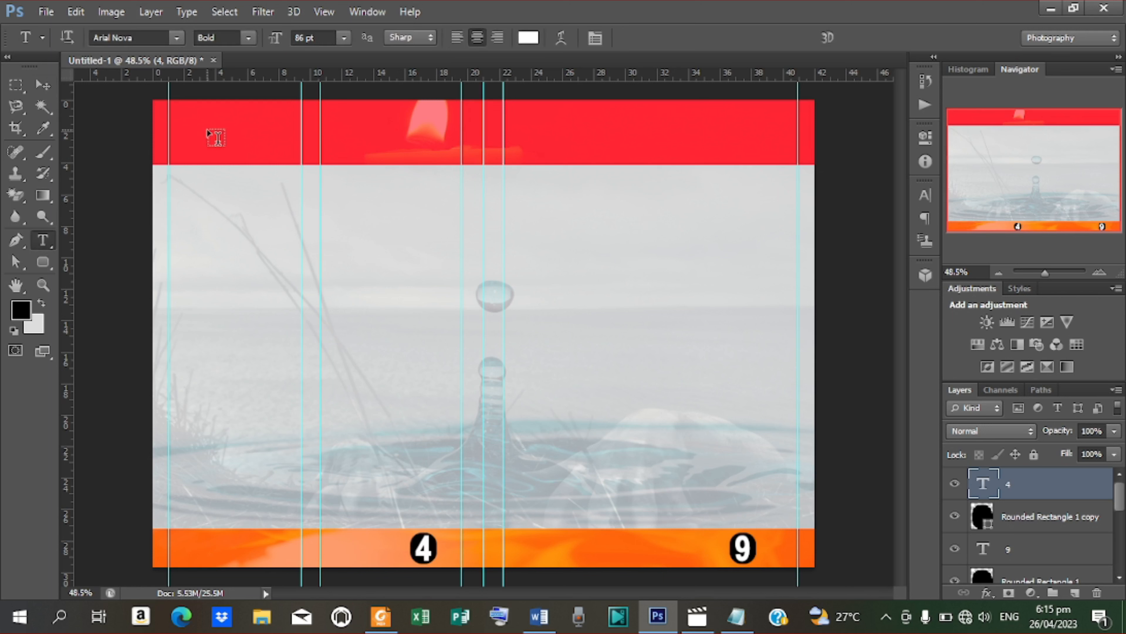
Step: Copy the biography title line from Notepad and paste it into a new text layer in the red header
{"action": "left_click", "coordinate": [216, 138]}
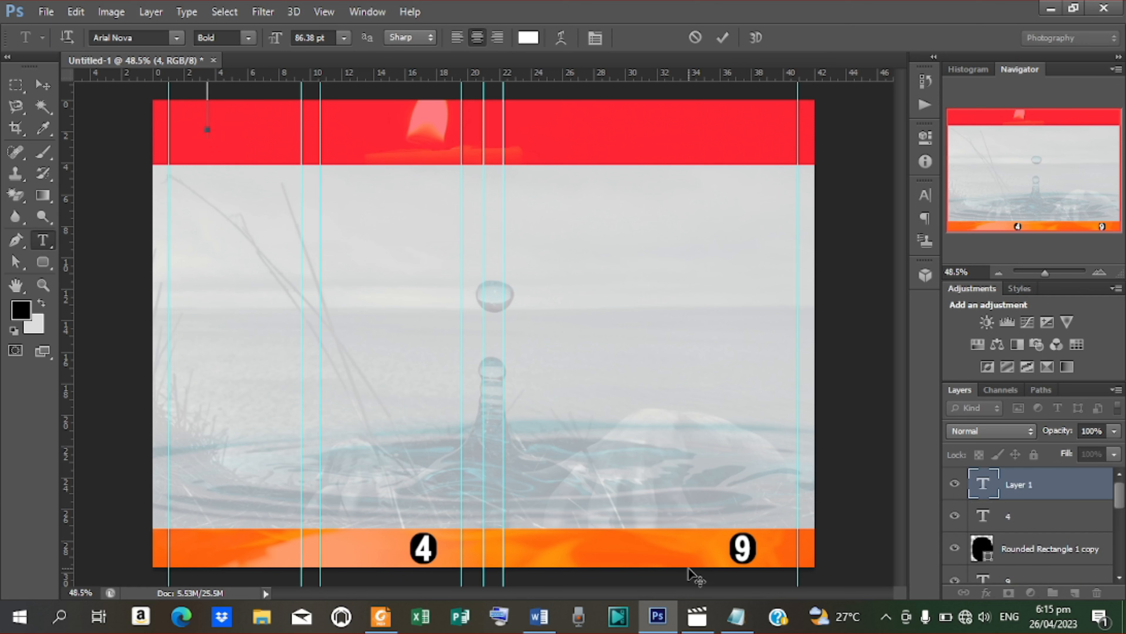
{"action": "left_click", "coordinate": [734, 617]}
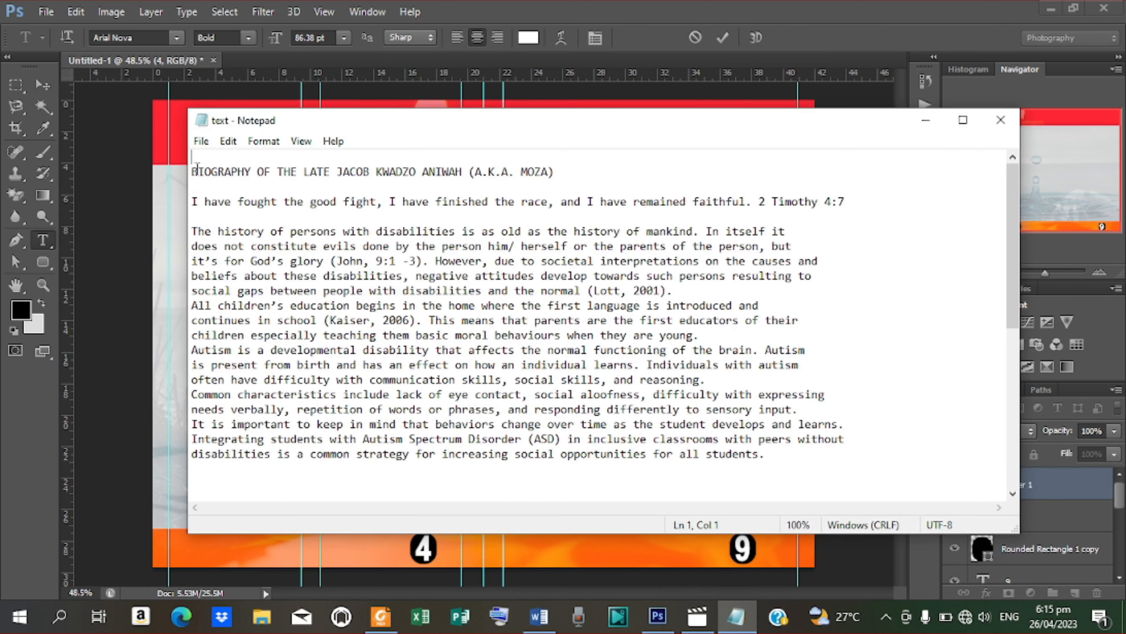
{"action": "left_click_drag", "start_coordinate": [192, 173], "coordinate": [462, 181]}
{"action": "key", "text": "ctrl+c"}
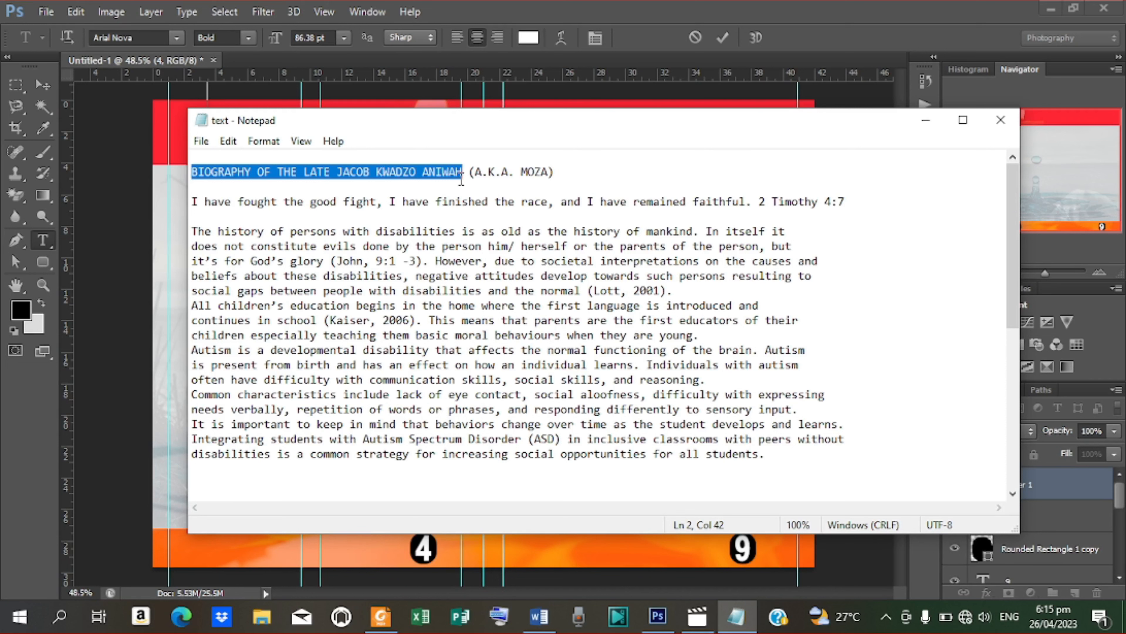
{"action": "left_click", "coordinate": [926, 120]}
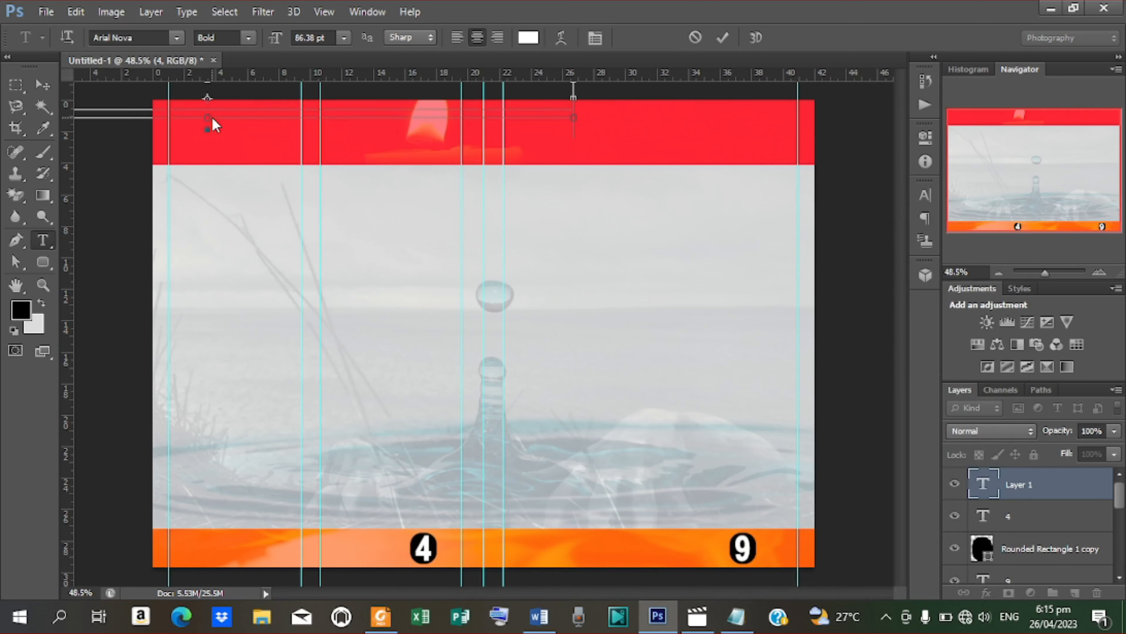
{"action": "key", "text": "ctrl+v"}
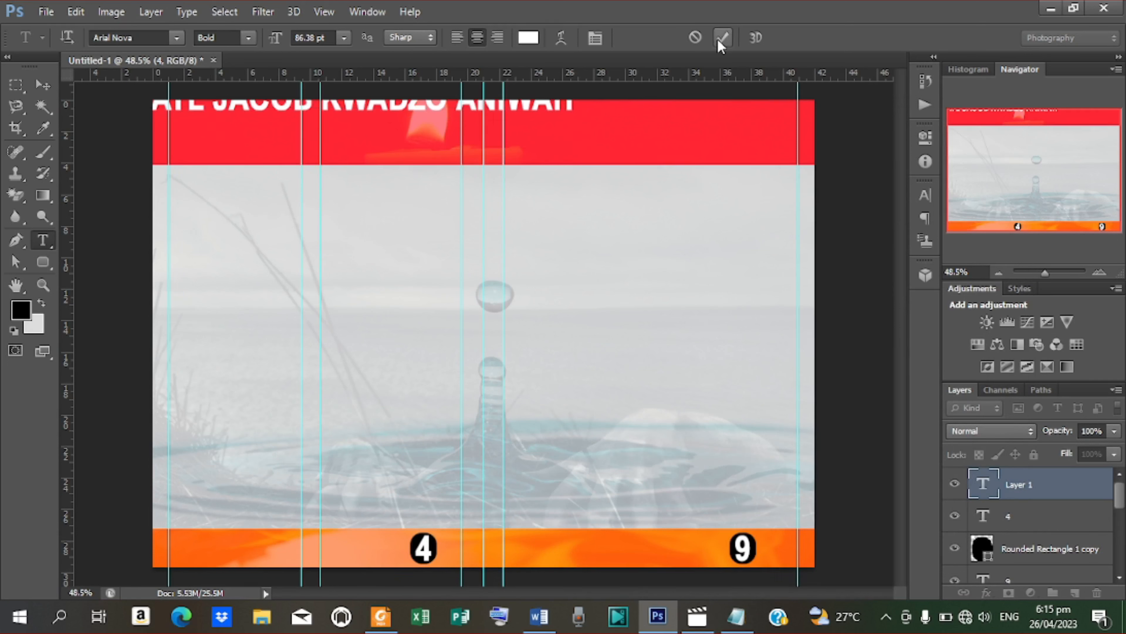
Step: Commit the pasted title, reduce it to 48.38 pt and position it within the red bar
{"action": "left_click", "coordinate": [722, 38]}
{"action": "left_click", "coordinate": [43, 84]}
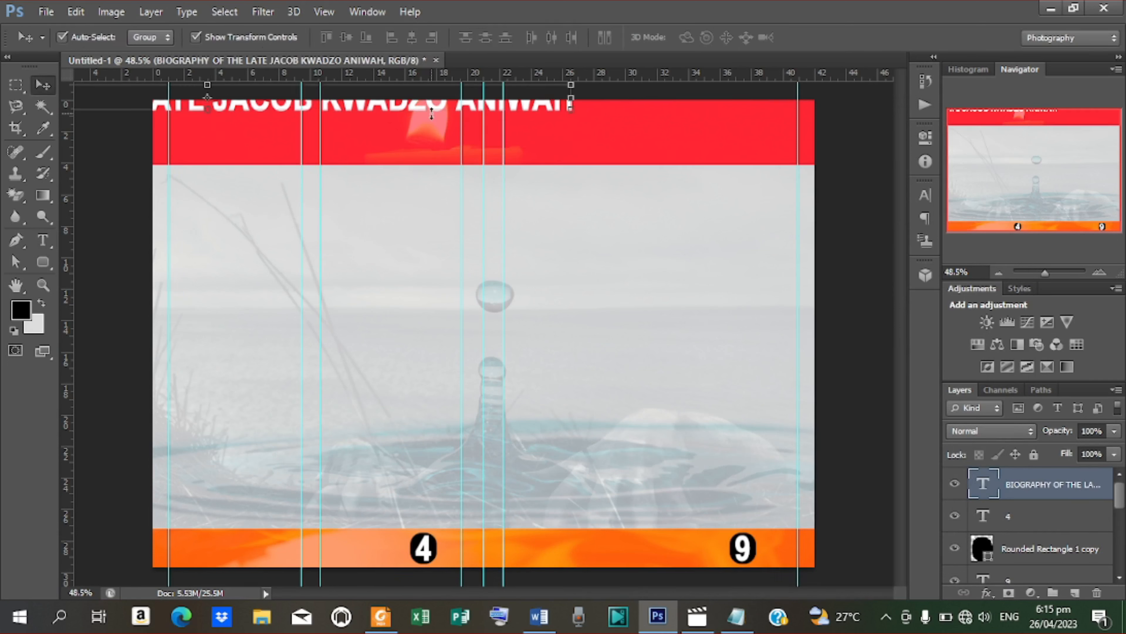
{"action": "left_click_drag", "start_coordinate": [428, 105], "coordinate": [494, 142]}
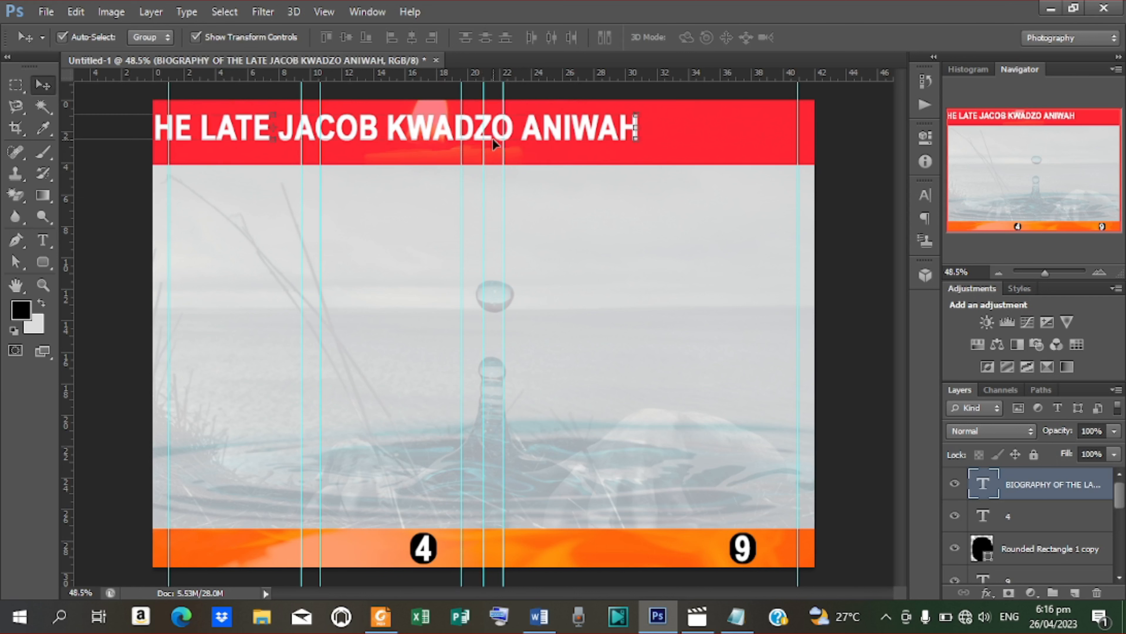
{"action": "left_click", "coordinate": [930, 201]}
{"action": "left_click", "coordinate": [754, 228]}
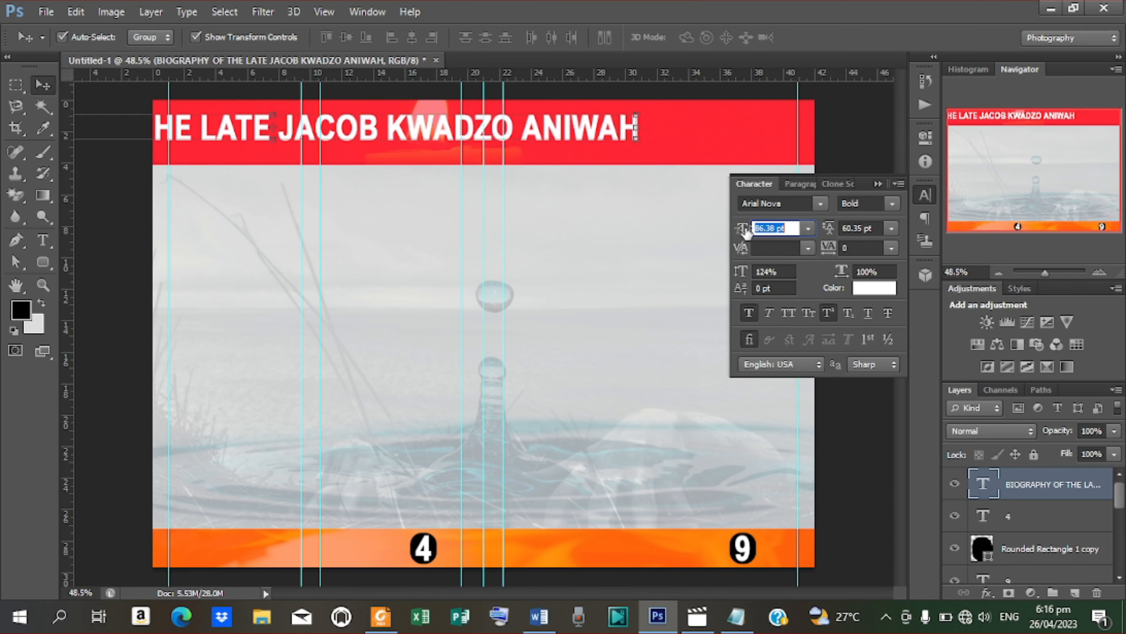
{"action": "left_click_drag", "start_coordinate": [747, 231], "coordinate": [721, 238]}
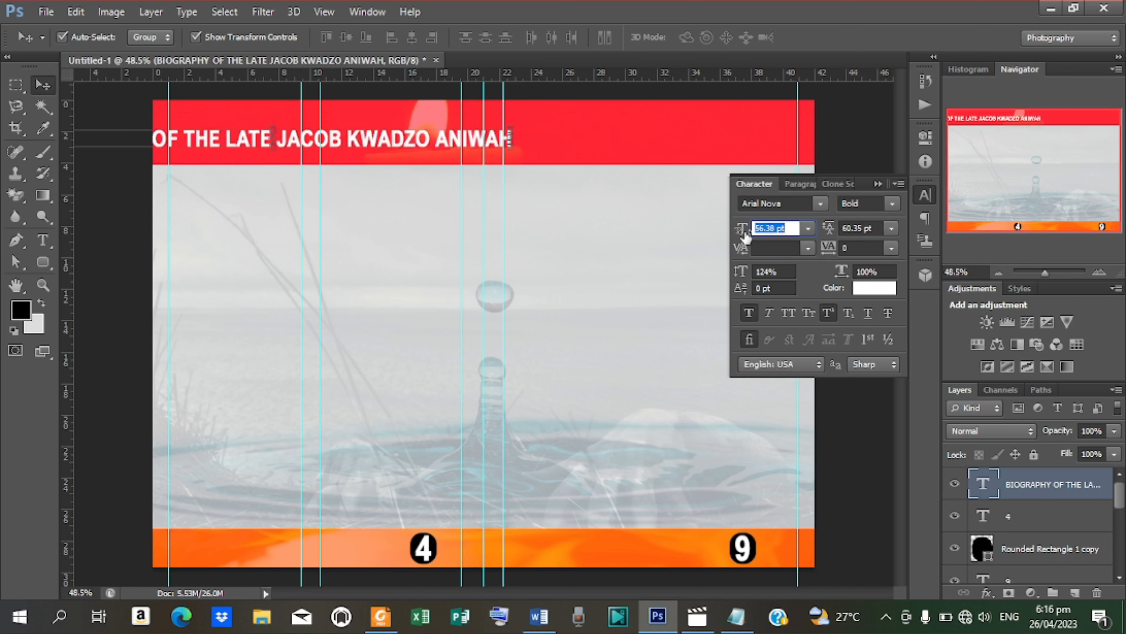
{"action": "left_click_drag", "start_coordinate": [744, 236], "coordinate": [735, 237]}
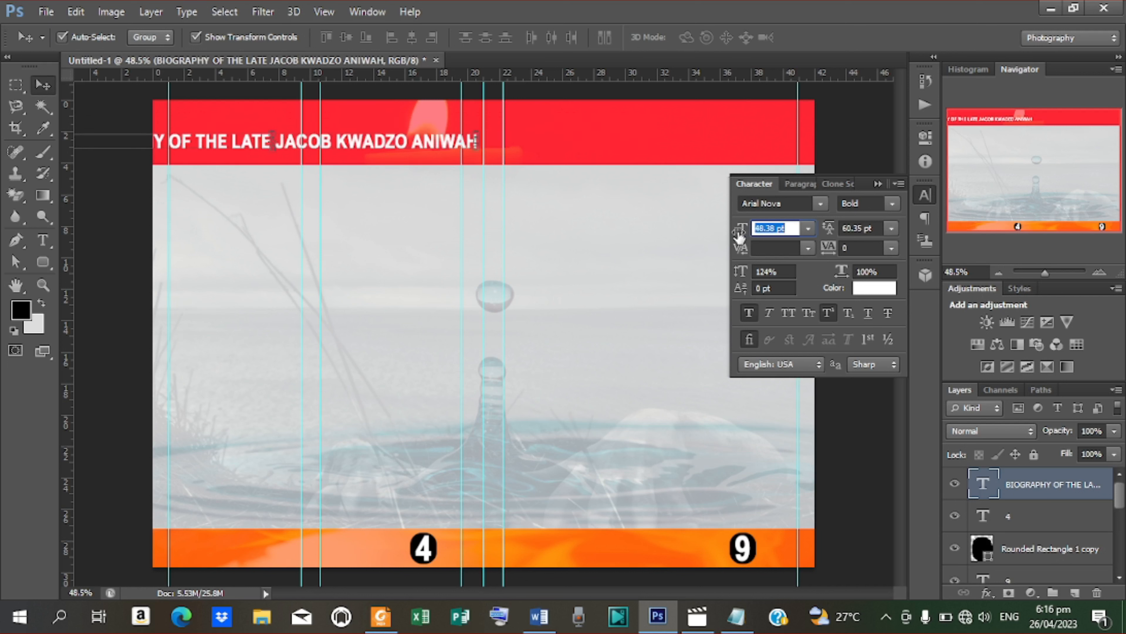
{"action": "left_click_drag", "start_coordinate": [373, 143], "coordinate": [415, 140]}
Step: Break the title into two lines before the name and reduce it to 43.38 pt
{"action": "key", "text": "t"}
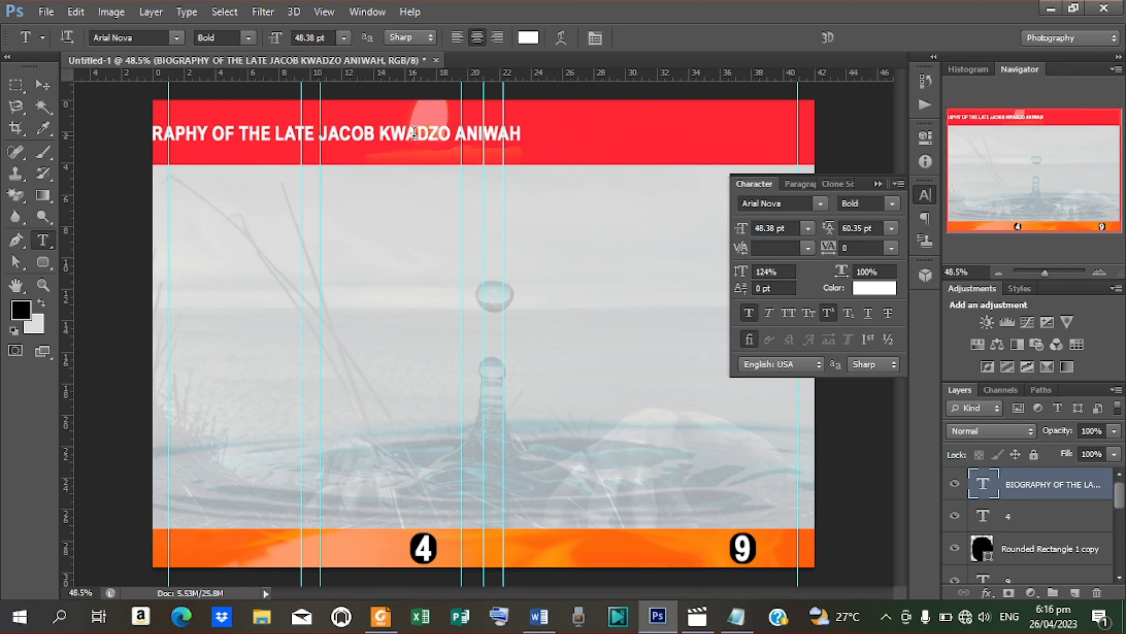
{"action": "left_click", "coordinate": [321, 137]}
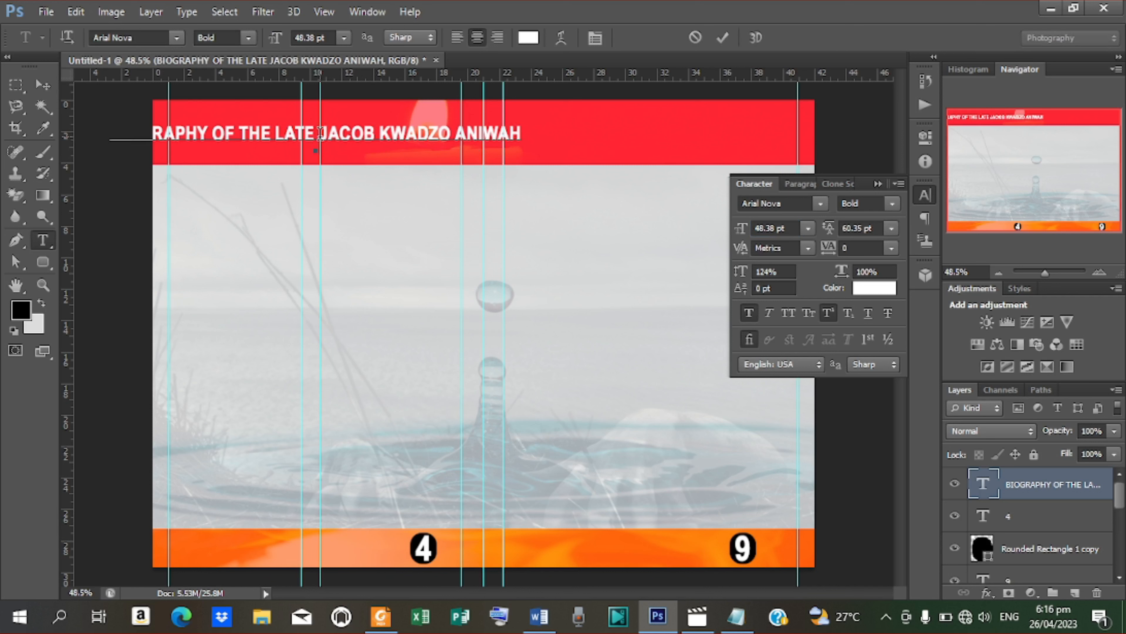
{"action": "key", "text": "Return"}
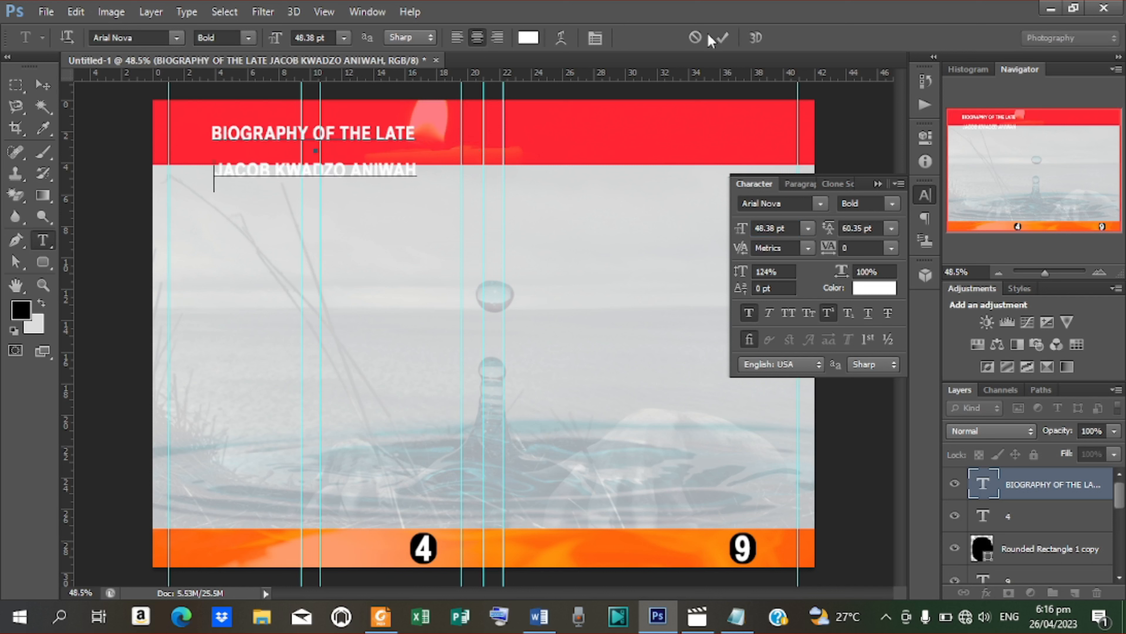
{"action": "left_click", "coordinate": [722, 37]}
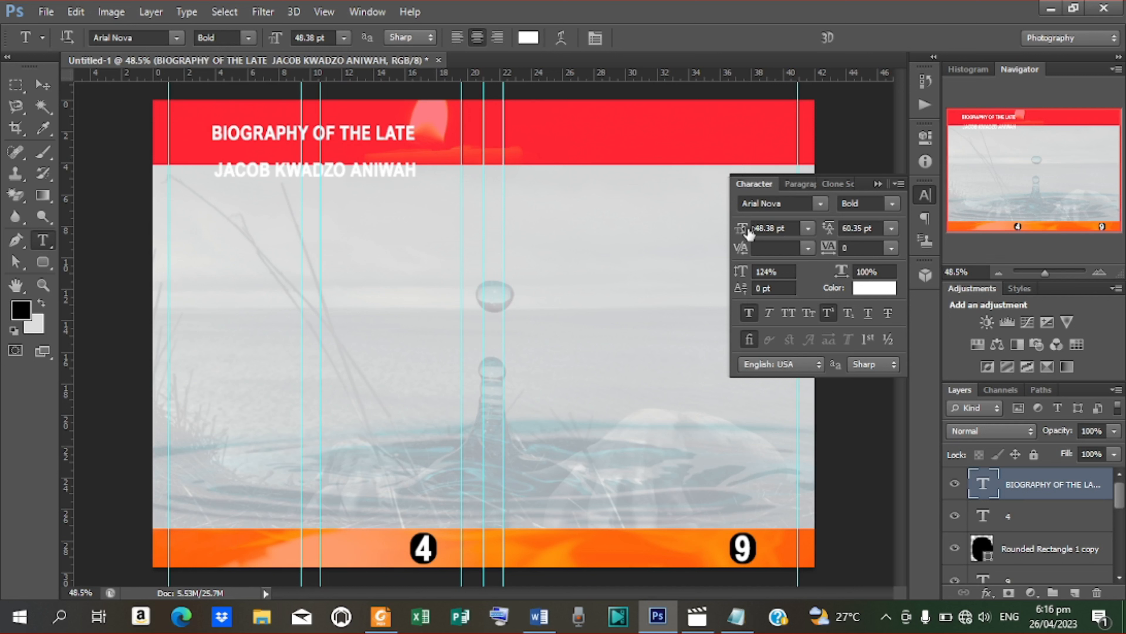
{"action": "left_click_drag", "start_coordinate": [749, 232], "coordinate": [745, 234]}
Step: Set the title's line spacing to 22 pt and nudge it up in the red bar
{"action": "left_click", "coordinate": [46, 87]}
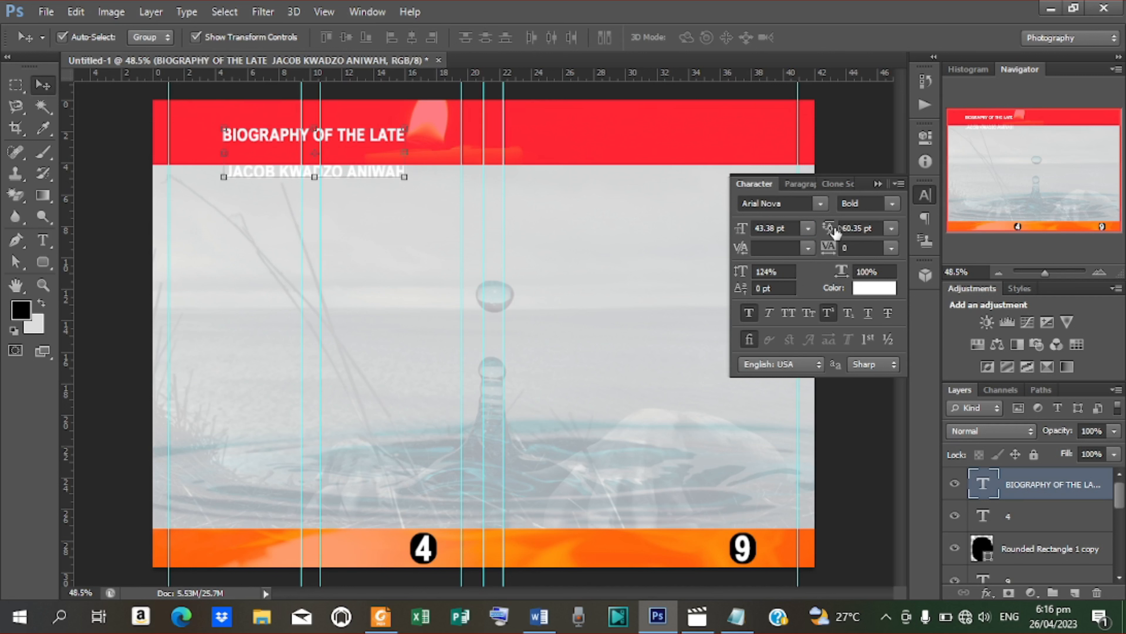
{"action": "double_click", "coordinate": [862, 228]}
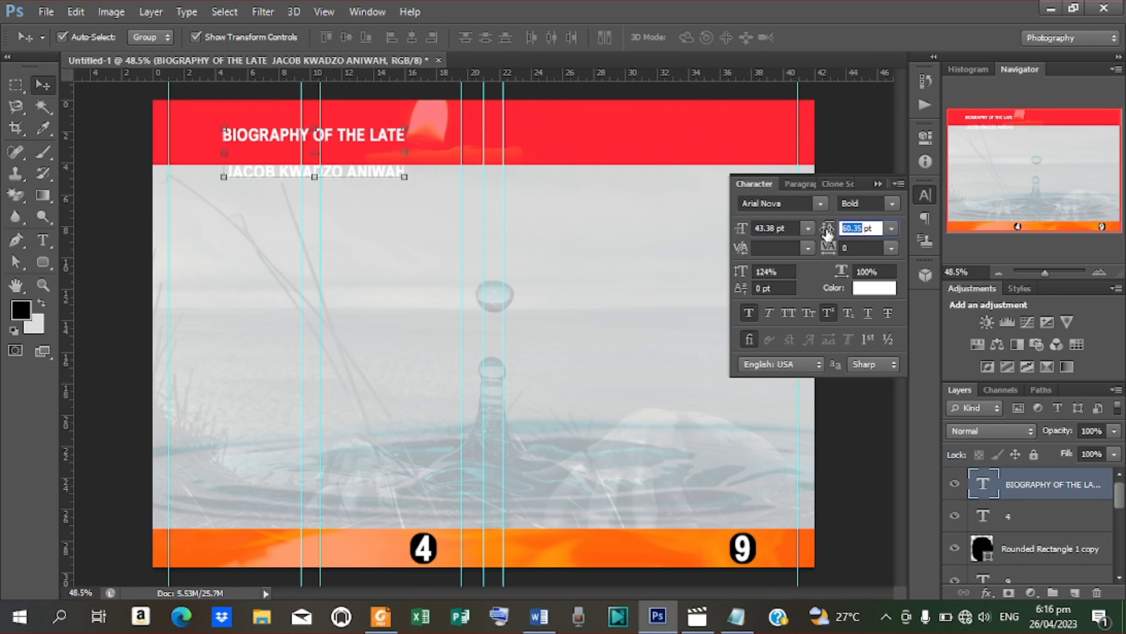
{"action": "type", "text": "20"}
{"action": "key", "text": "Return"}
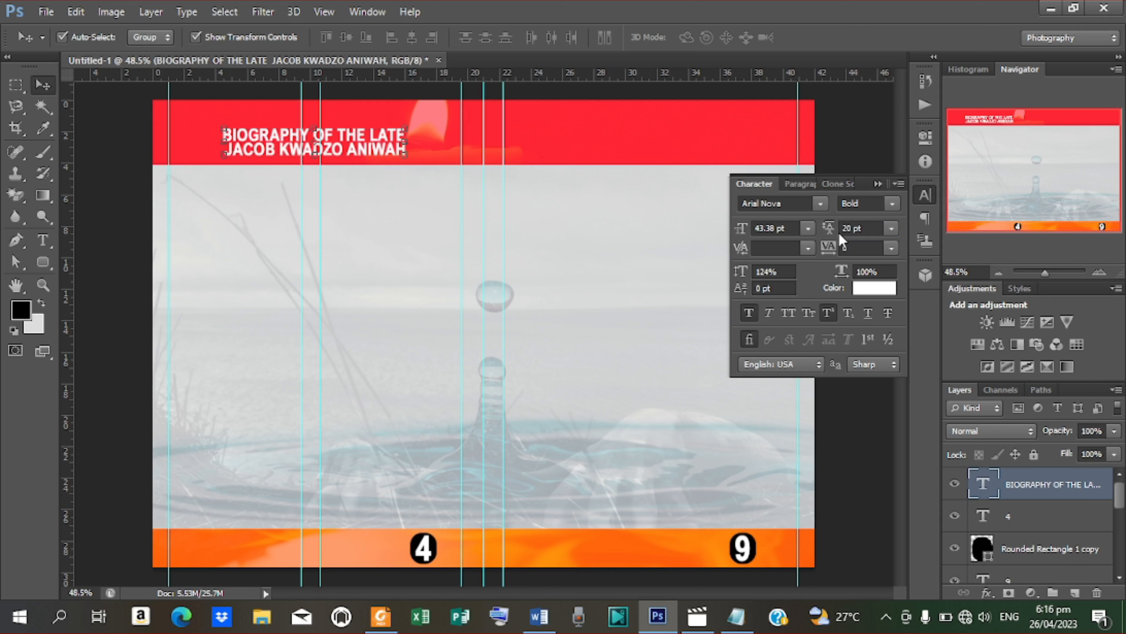
{"action": "left_click", "coordinate": [848, 229]}
{"action": "key", "text": "BackSpace"}
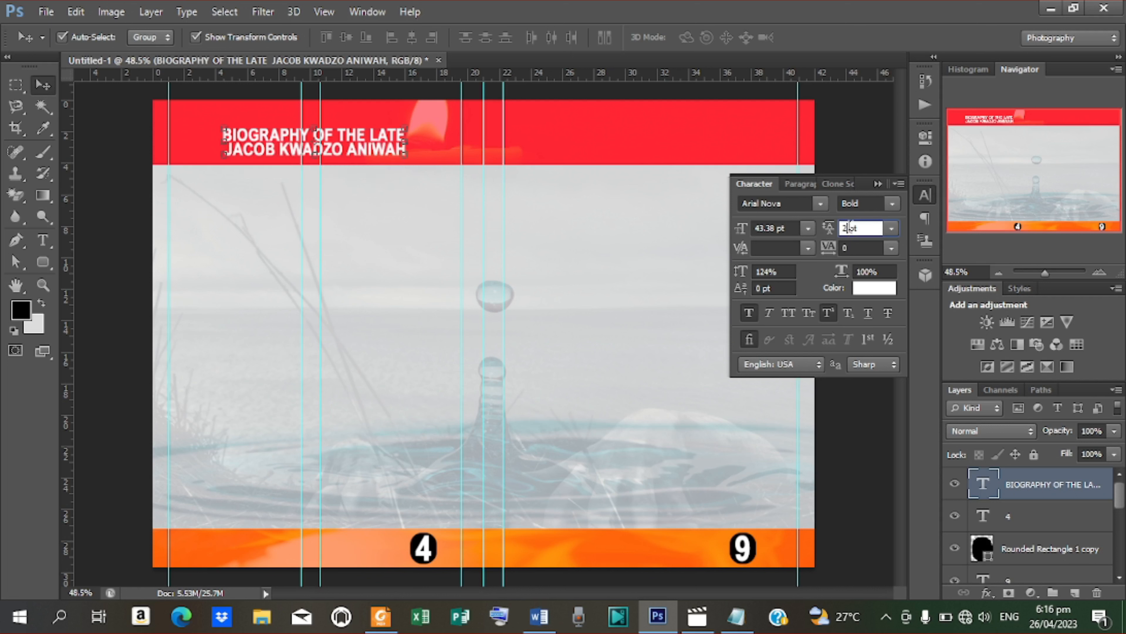
{"action": "type", "text": "2"}
{"action": "key", "text": "Return"}
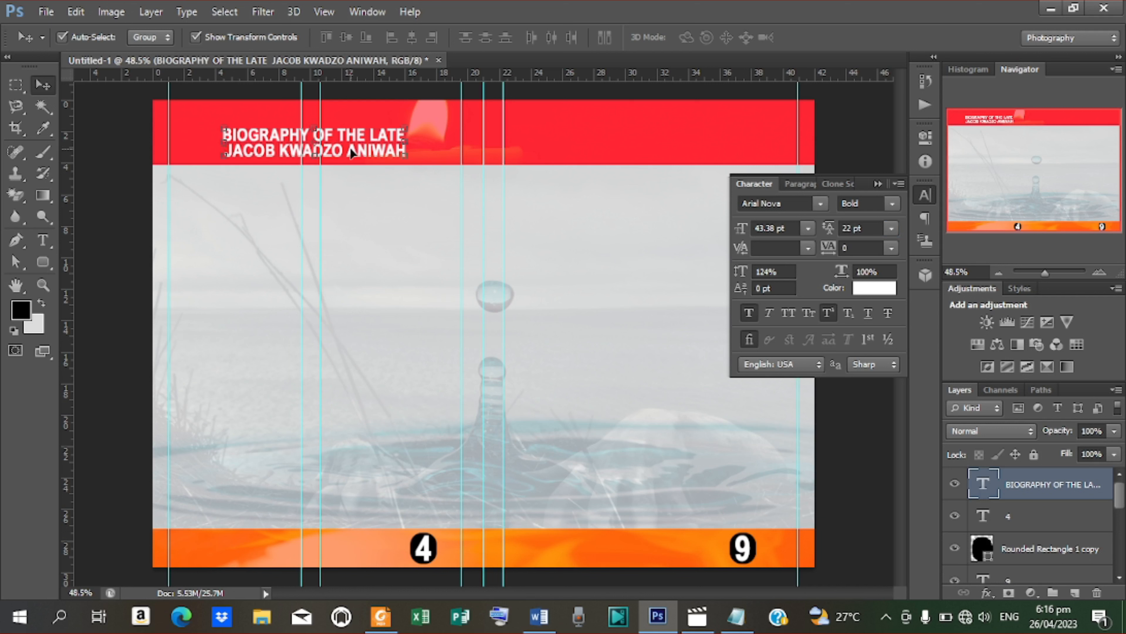
{"action": "key", "text": "shift+Up"}
{"action": "key", "text": "shift+Up"}
{"action": "key", "text": "shift+Up"}
{"action": "key", "text": "shift+Up"}
{"action": "key", "text": "shift+Up"}
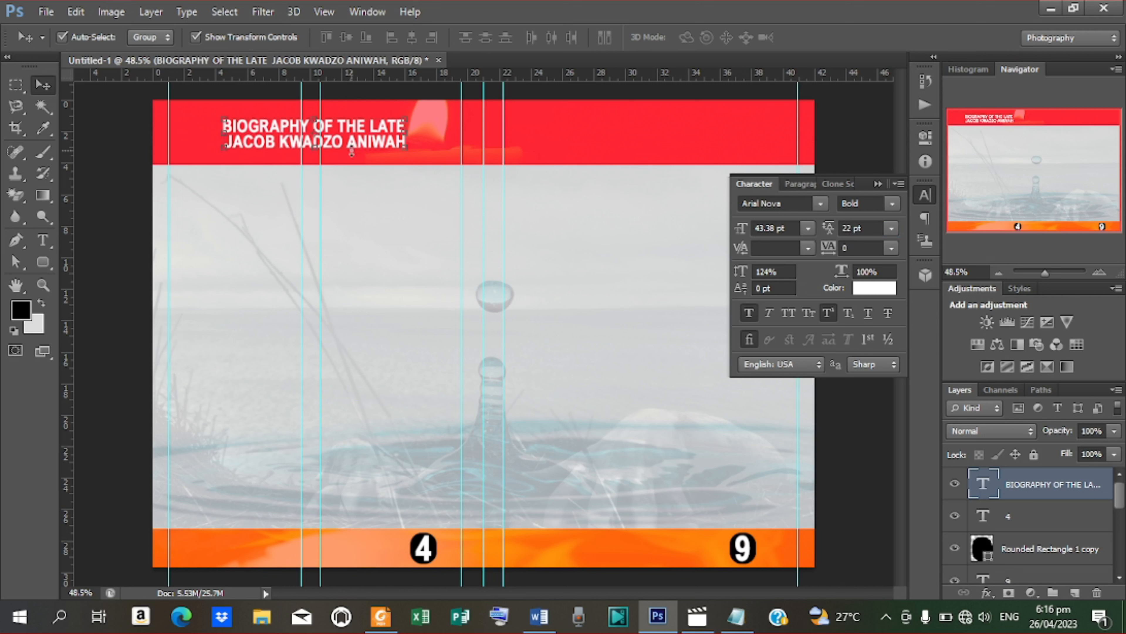
{"action": "key", "text": "Up"}
{"action": "key", "text": "Up"}
{"action": "key", "text": "Up"}
{"action": "key", "text": "Up"}
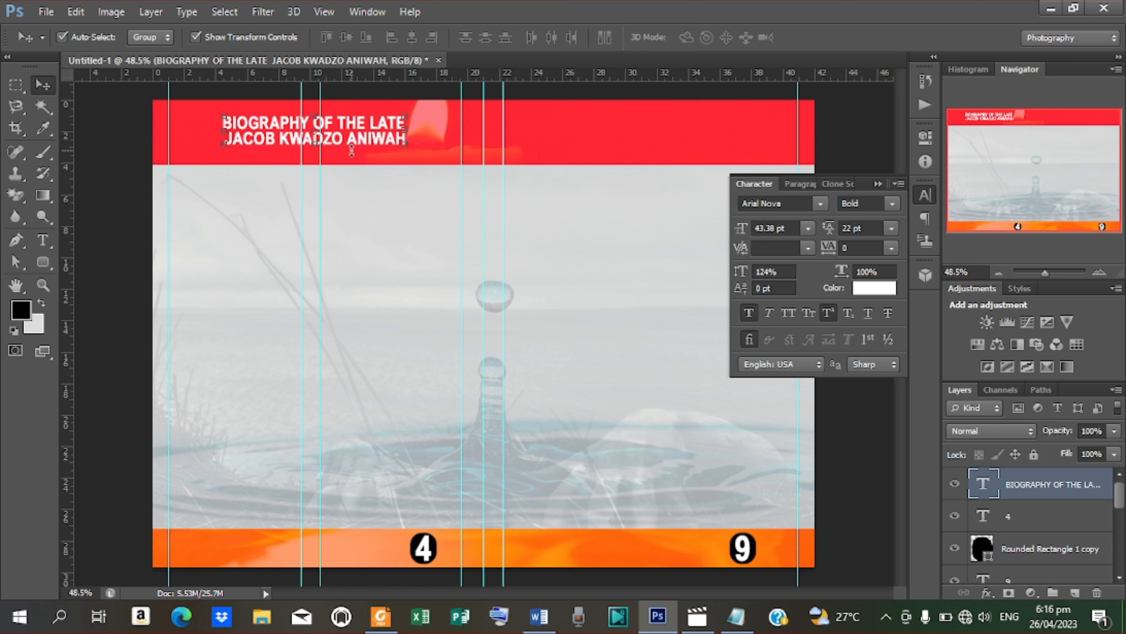
Step: Set the first title line, BIOGRAPHY OF THE LATE, in Brush Script MT
{"action": "key", "text": "t"}
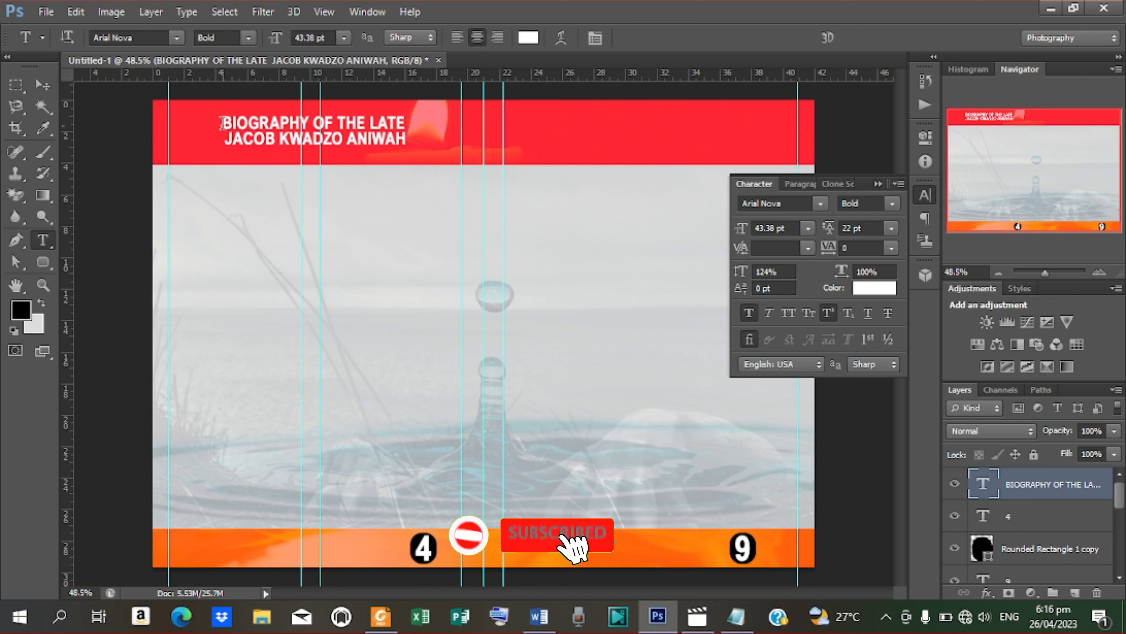
{"action": "left_click", "coordinate": [225, 120]}
{"action": "key", "text": "ctrl+a"}
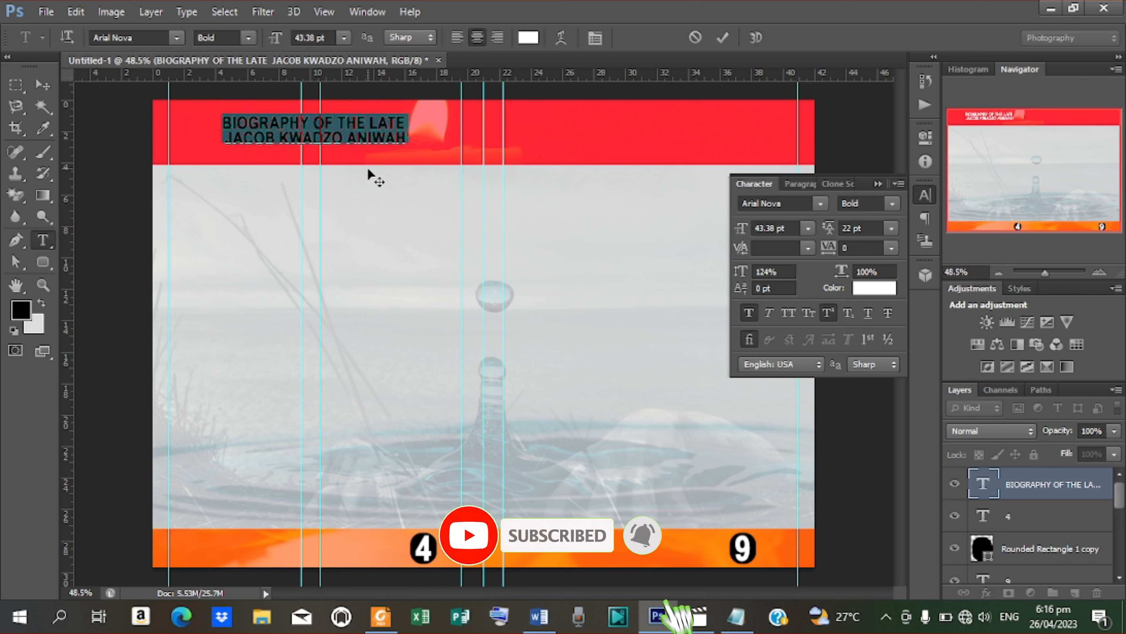
{"action": "left_click_drag", "start_coordinate": [224, 121], "coordinate": [404, 118]}
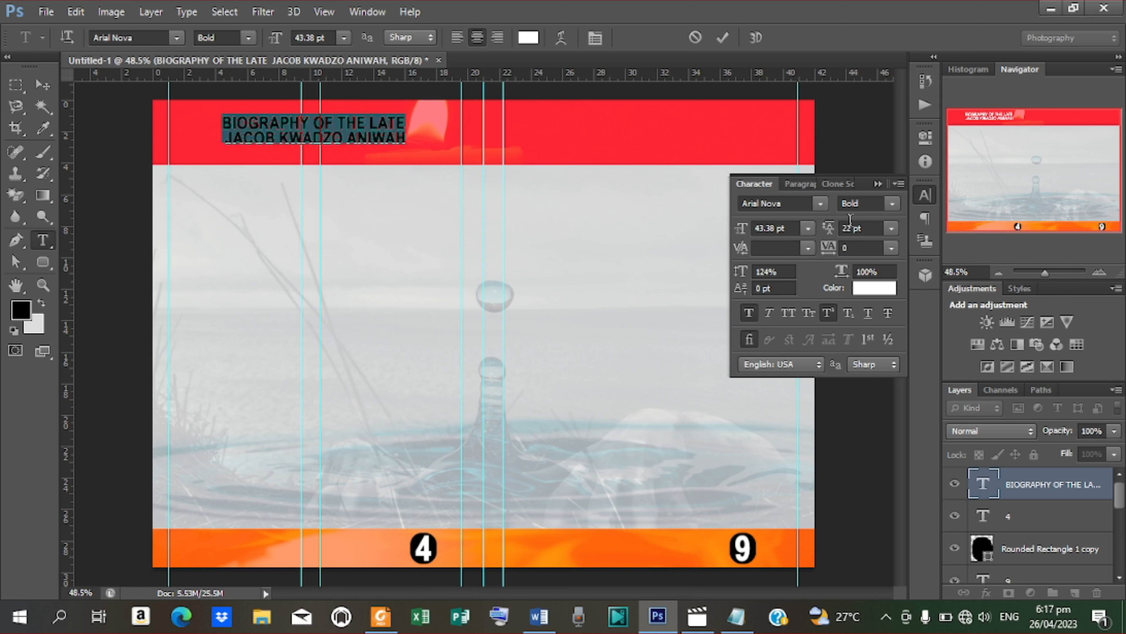
{"action": "left_click", "coordinate": [828, 205]}
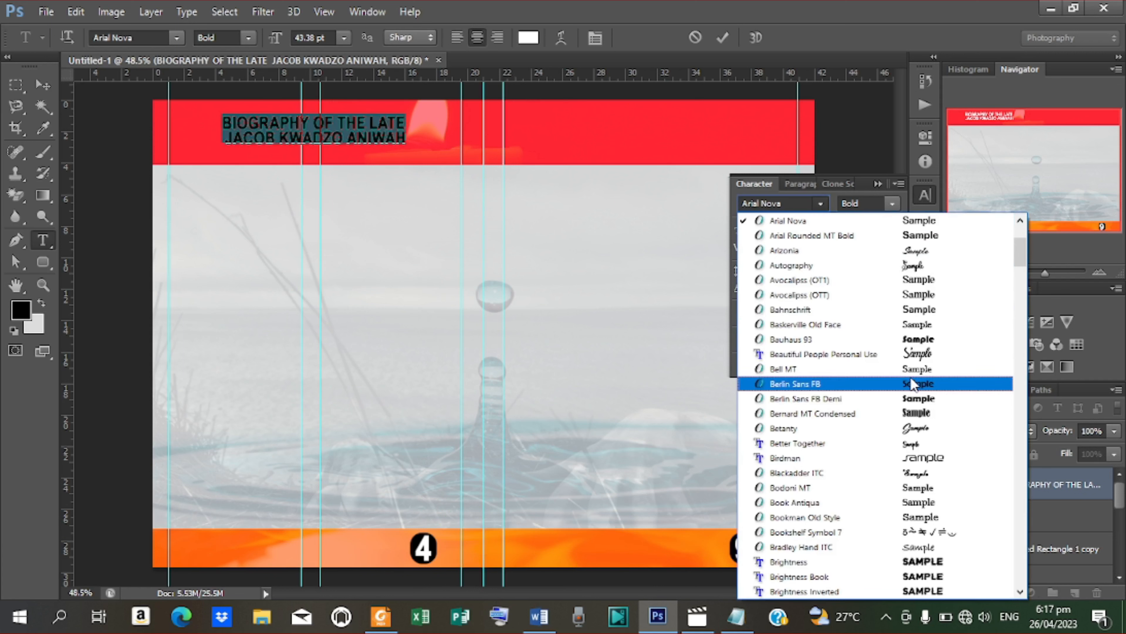
{"action": "left_click", "coordinate": [818, 359]}
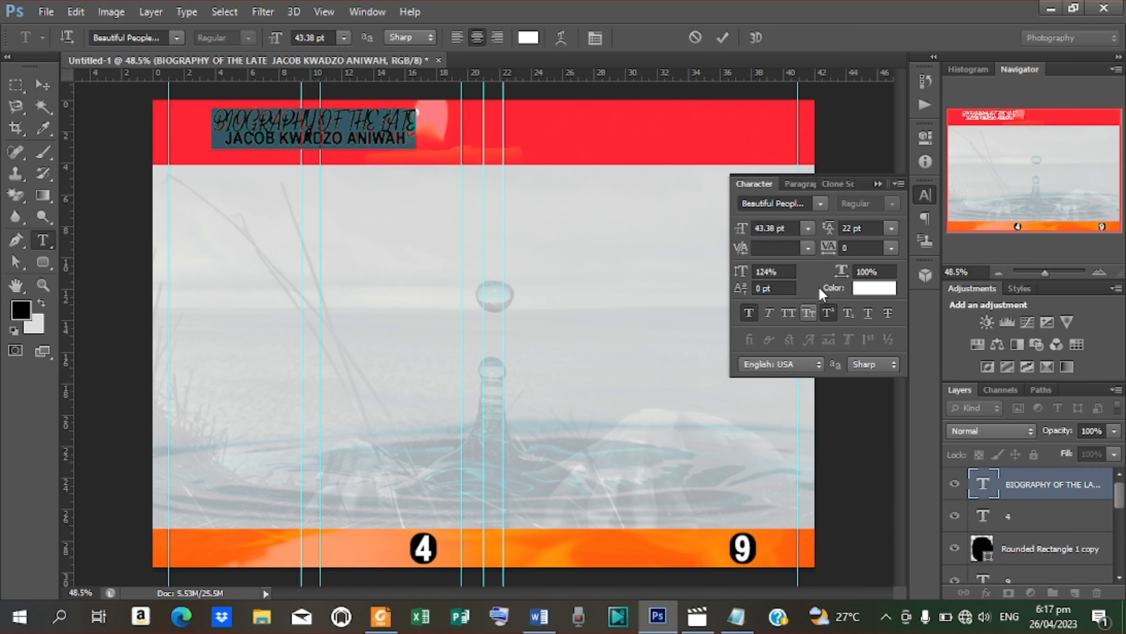
{"action": "left_click", "coordinate": [821, 204]}
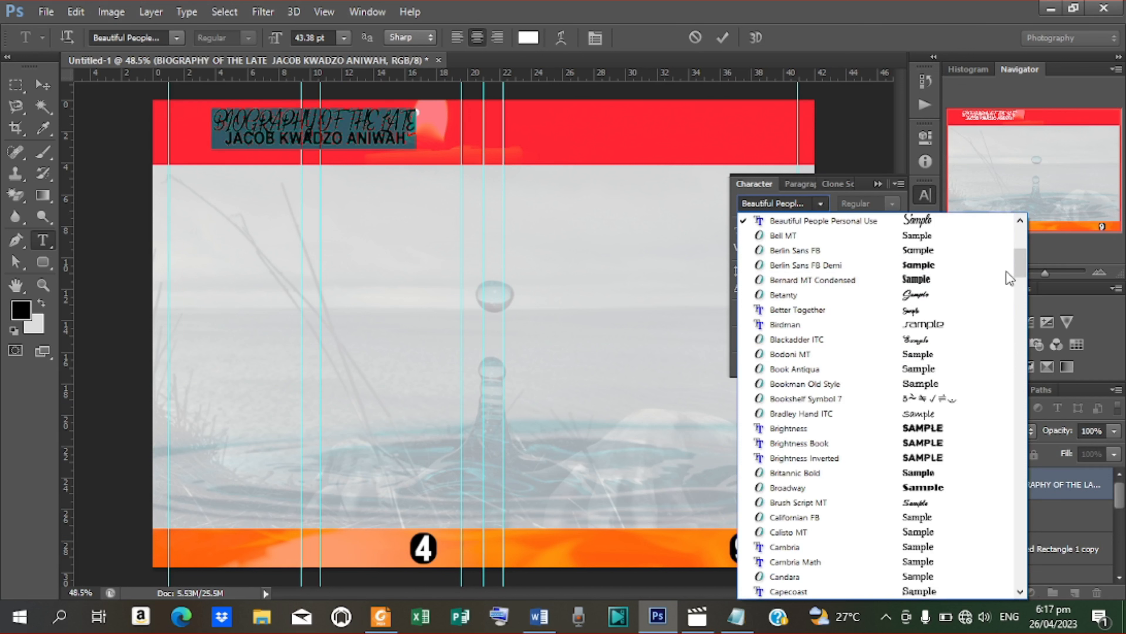
{"action": "left_click_drag", "start_coordinate": [1020, 257], "coordinate": [1020, 267]}
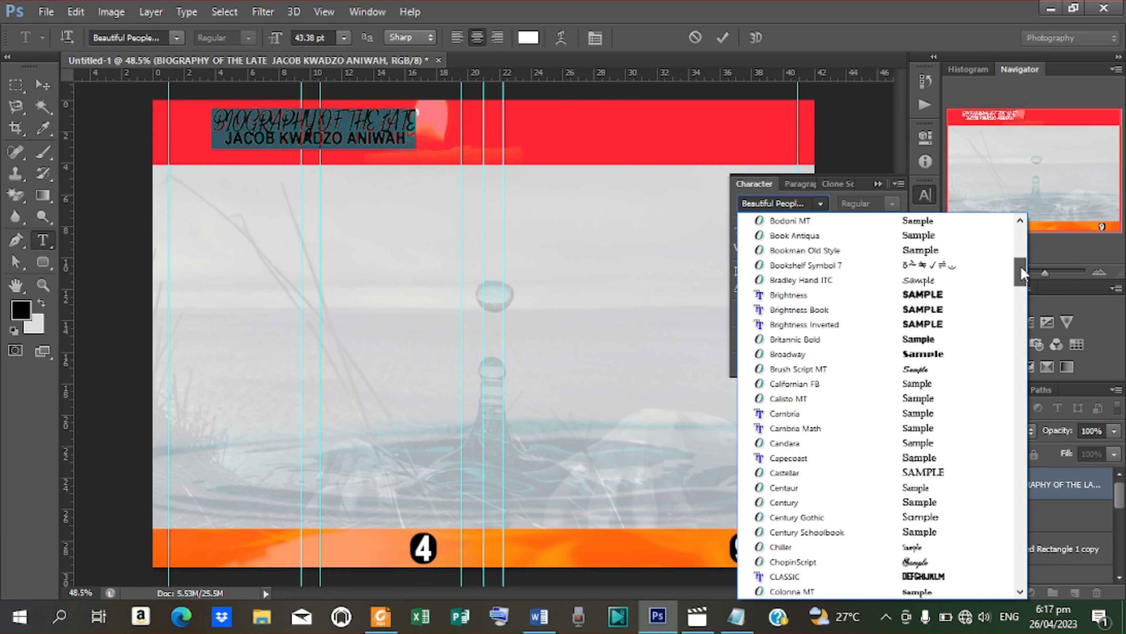
{"action": "left_click", "coordinate": [838, 368]}
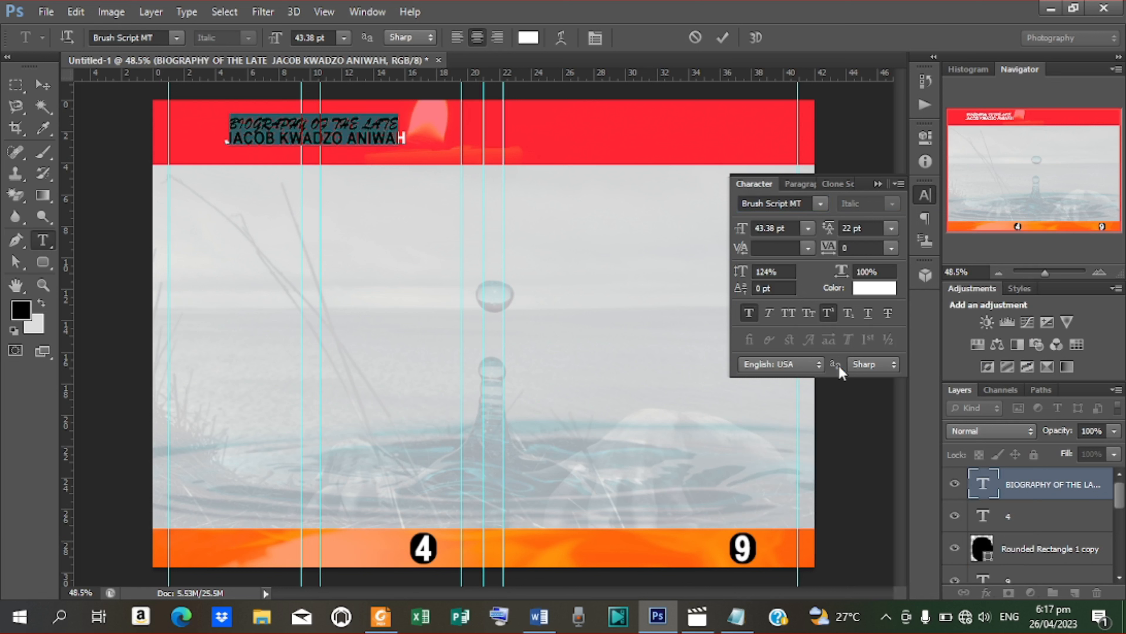
{"action": "left_click", "coordinate": [722, 42]}
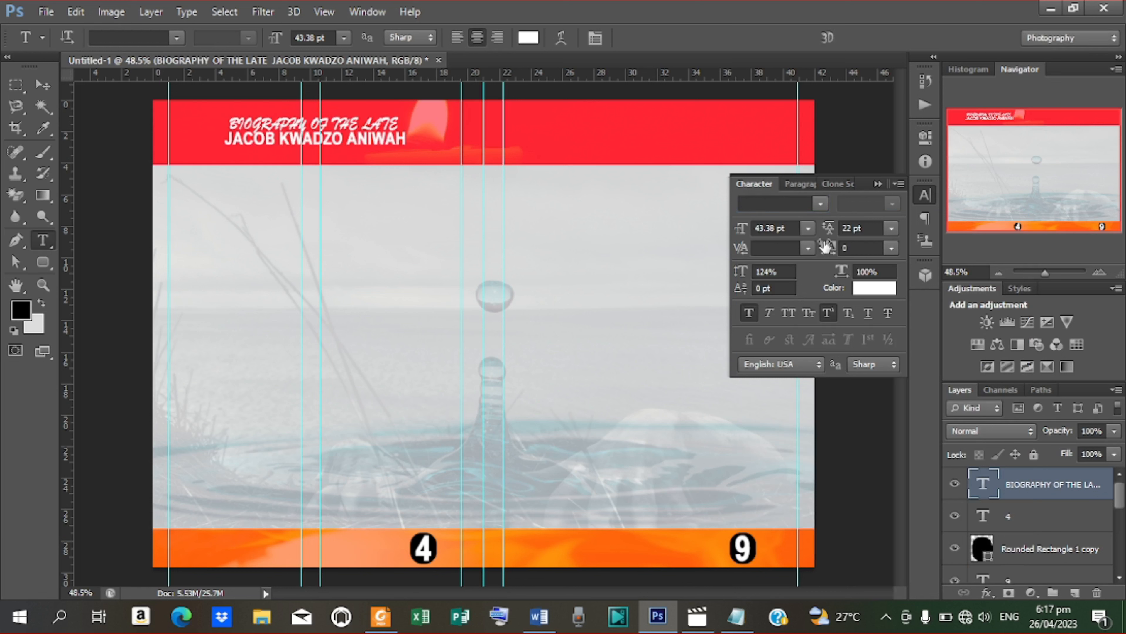
Step: Change the title's line spacing to 29 pt and nudge it slightly higher
{"action": "left_click_drag", "start_coordinate": [828, 230], "coordinate": [832, 232]}
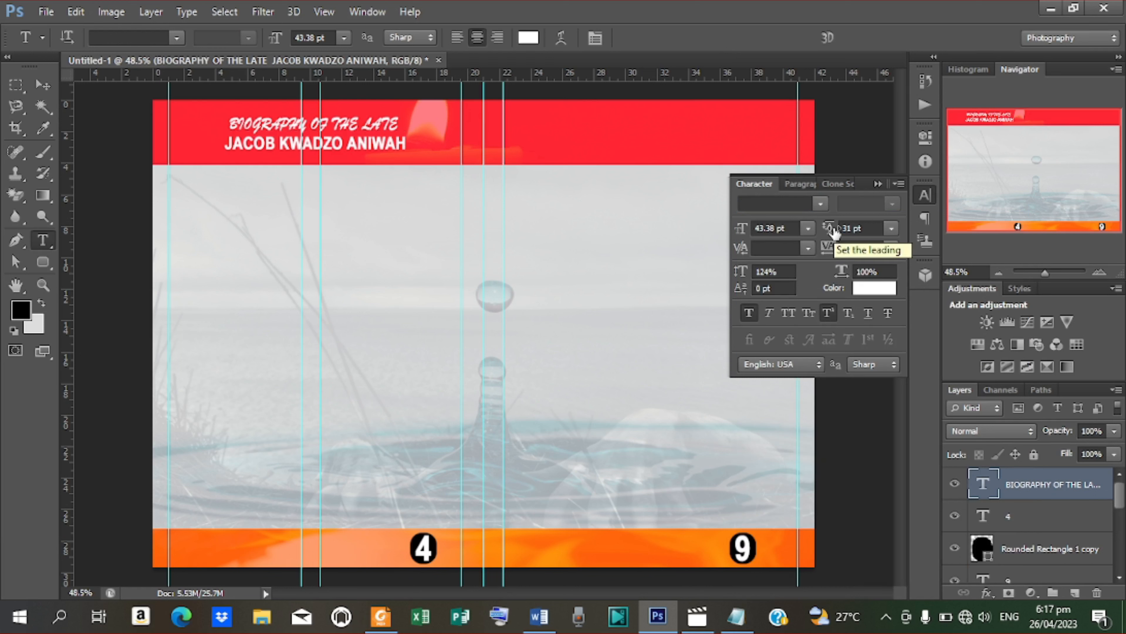
{"action": "left_click_drag", "start_coordinate": [832, 235], "coordinate": [830, 231]}
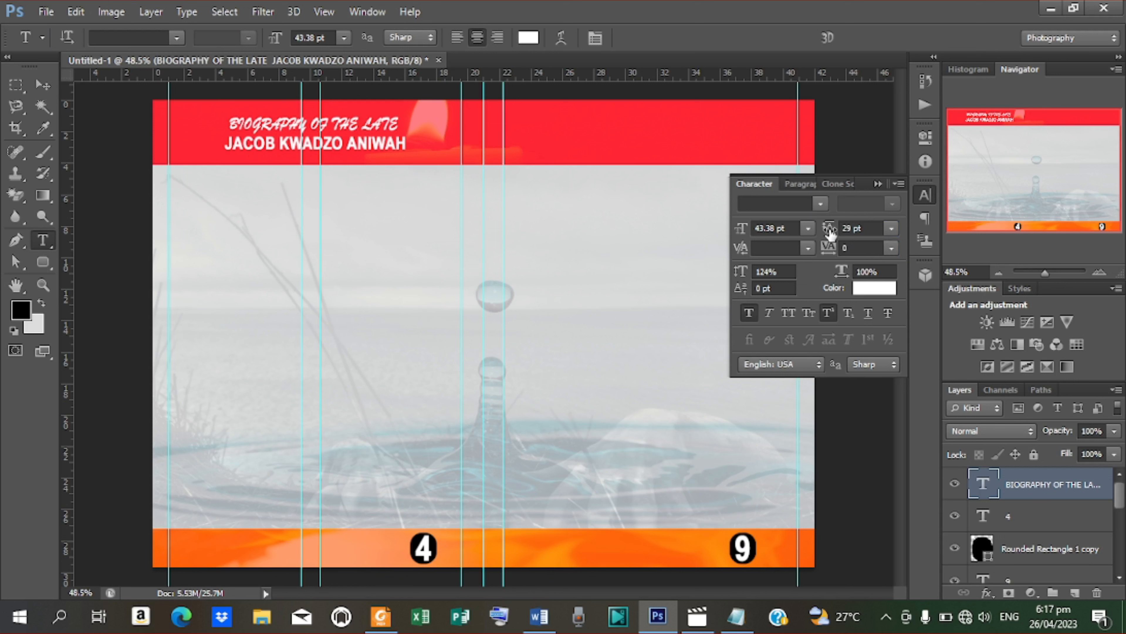
{"action": "left_click", "coordinate": [46, 89]}
{"action": "key", "text": "Up"}
{"action": "key", "text": "Up"}
{"action": "key", "text": "Up"}
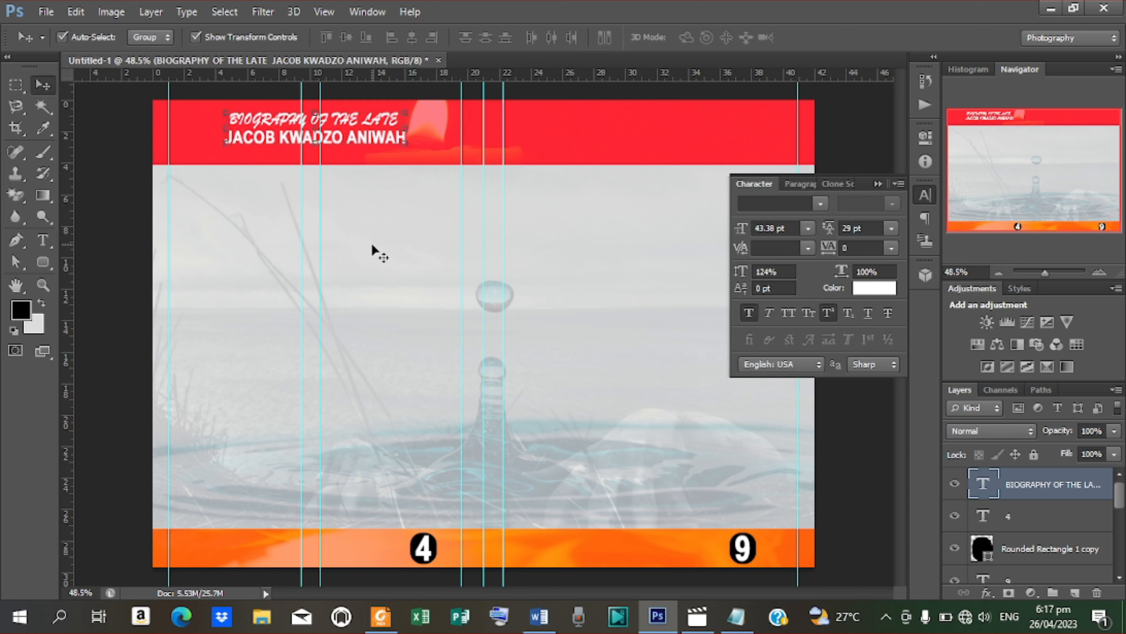
{"action": "left_click", "coordinate": [730, 615]}
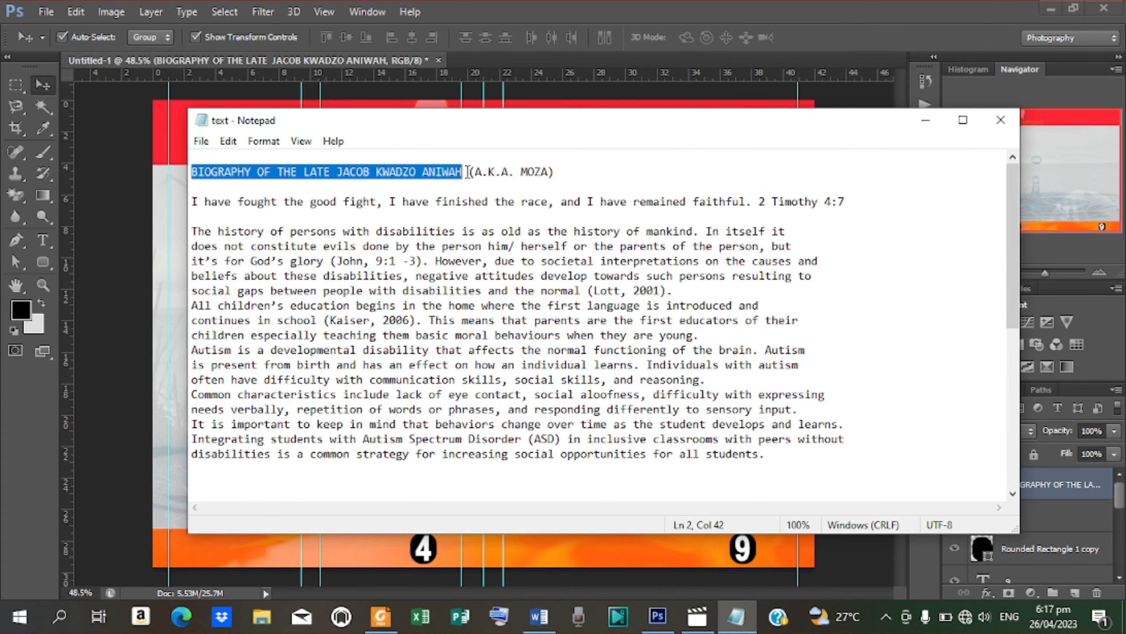
Step: Select the bracketed nickname after the title in Notepad, then minimise Notepad
{"action": "left_click_drag", "start_coordinate": [470, 171], "coordinate": [566, 169]}
{"action": "key", "text": "ctrl+c"}
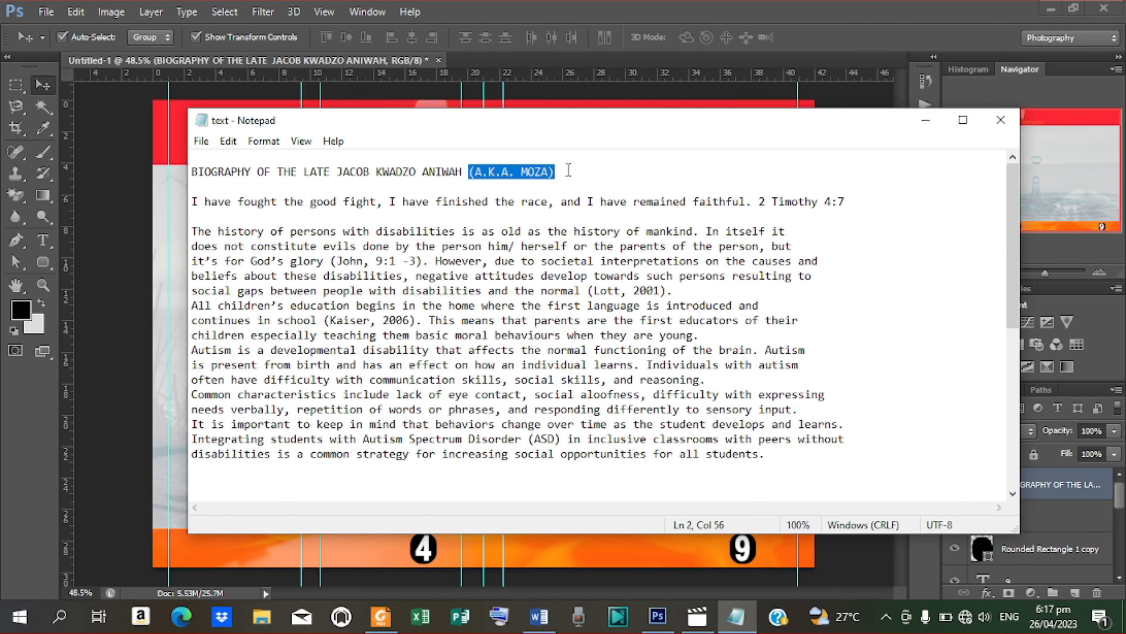
{"action": "left_click", "coordinate": [932, 117]}
Step: Paste the bracketed nickname as new text and move it under the title in the red bar
{"action": "key", "text": "t"}
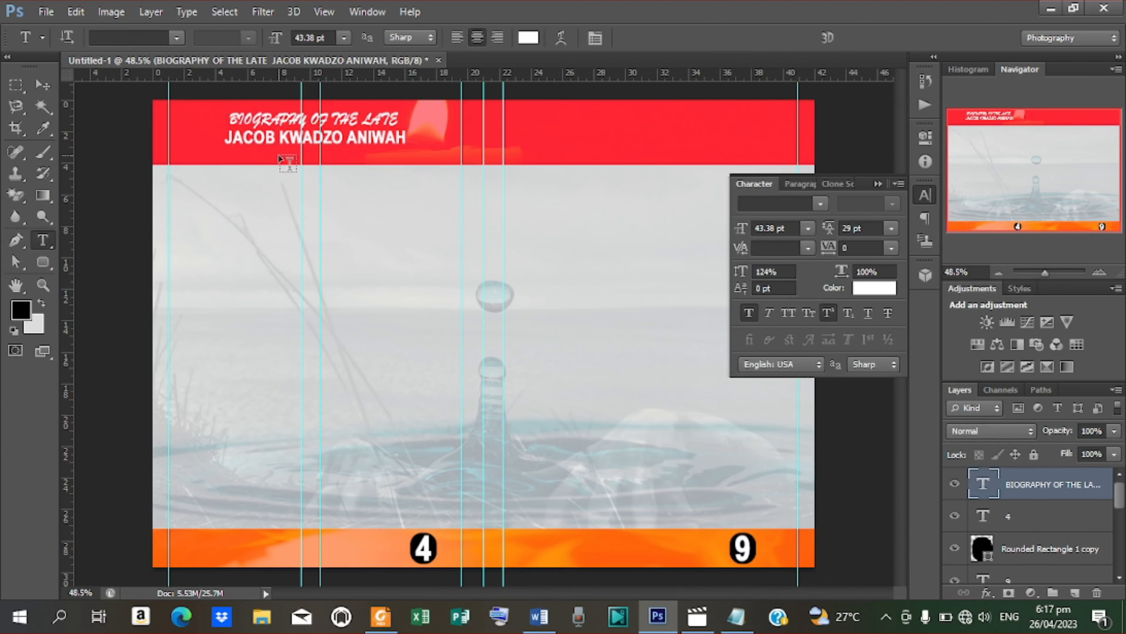
{"action": "left_click", "coordinate": [269, 183]}
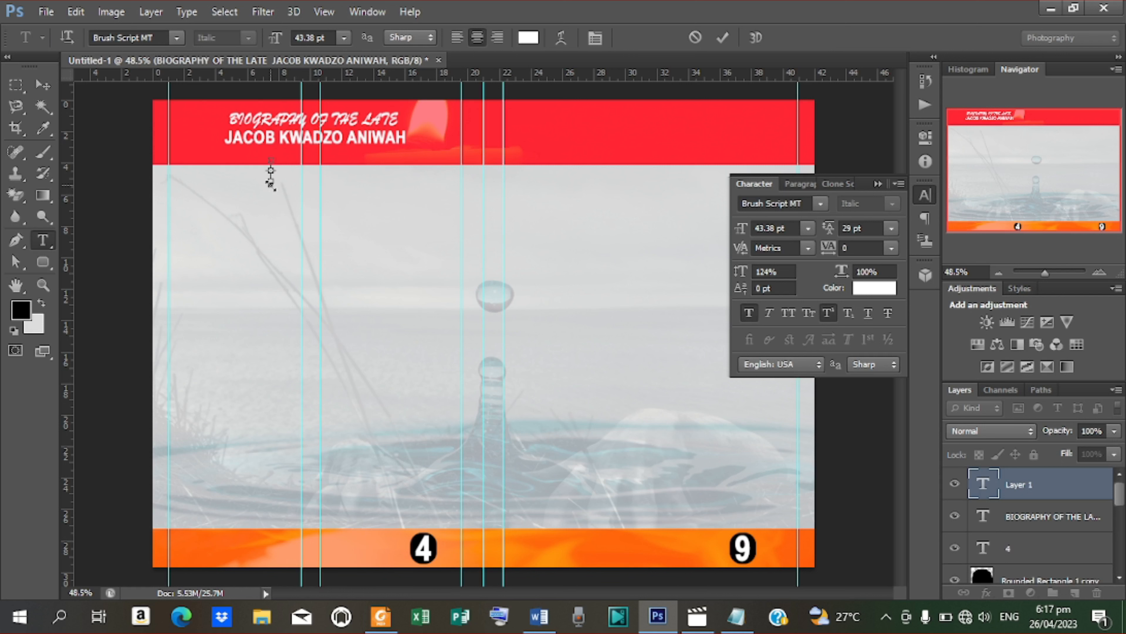
{"action": "key", "text": "ctrl+v"}
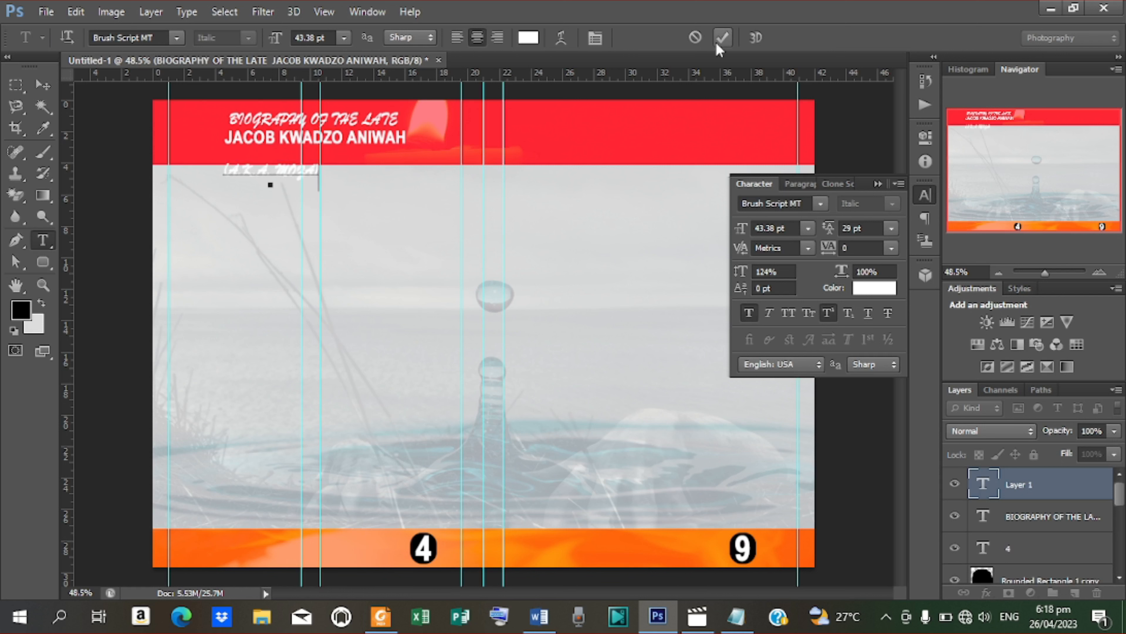
{"action": "left_click", "coordinate": [720, 41]}
{"action": "left_click", "coordinate": [42, 85]}
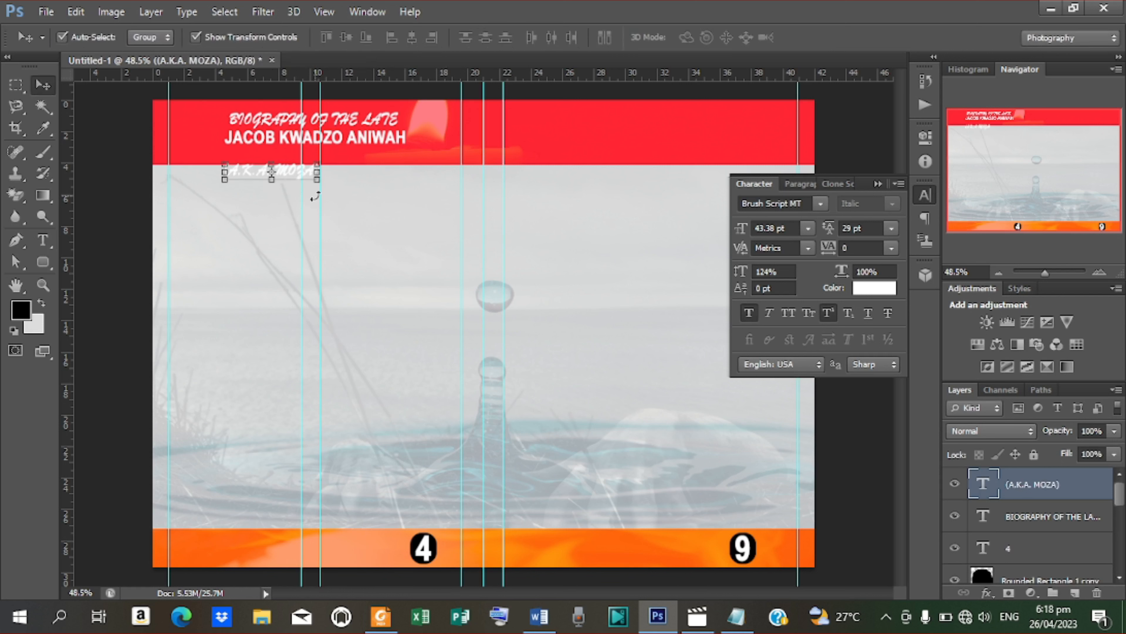
{"action": "left_click_drag", "start_coordinate": [292, 171], "coordinate": [329, 158]}
{"action": "key", "text": "Right"}
{"action": "key", "text": "Right"}
{"action": "key", "text": "Right"}
{"action": "key", "text": "Right"}
{"action": "key", "text": "Right"}
{"action": "key", "text": "Right"}
{"action": "key", "text": "Right"}
{"action": "key", "text": "Right"}
{"action": "key", "text": "Right"}
{"action": "key", "text": "Right"}
{"action": "key", "text": "Right"}
{"action": "key", "text": "Right"}
{"action": "key", "text": "Right"}
{"action": "key", "text": "Right"}
{"action": "key", "text": "Right"}
{"action": "key", "text": "Right"}
{"action": "key", "text": "Right"}
{"action": "key", "text": "Right"}
{"action": "key", "text": "Right"}
{"action": "key", "text": "Right"}
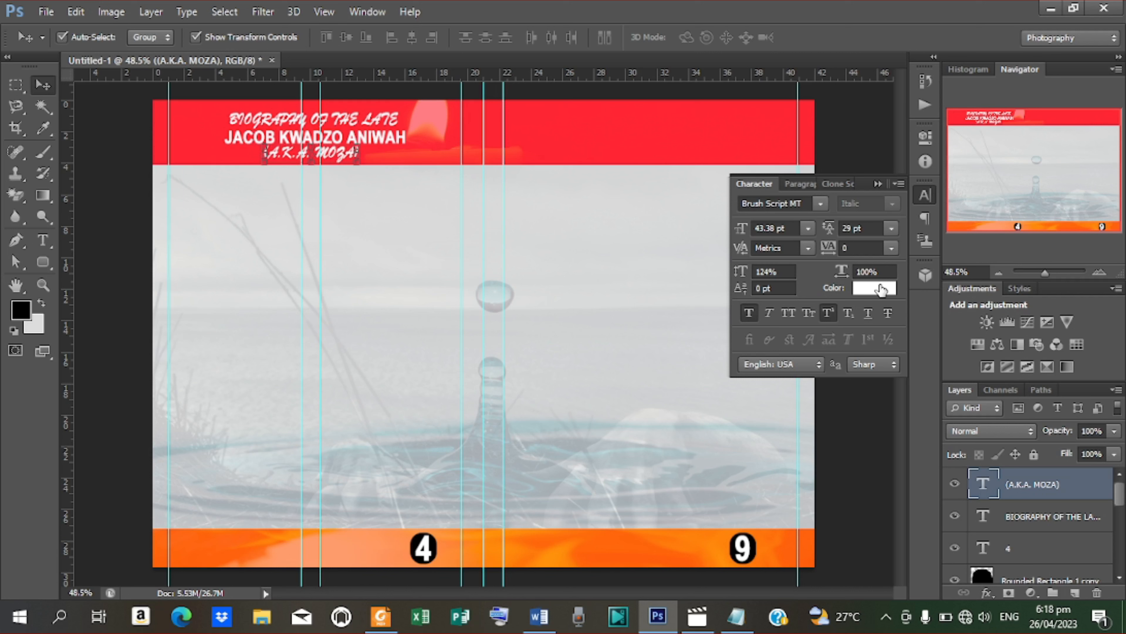
Step: Change the nickname's text colour to black (000000)
{"action": "left_click", "coordinate": [881, 289]}
{"action": "left_click_drag", "start_coordinate": [772, 420], "coordinate": [837, 459]}
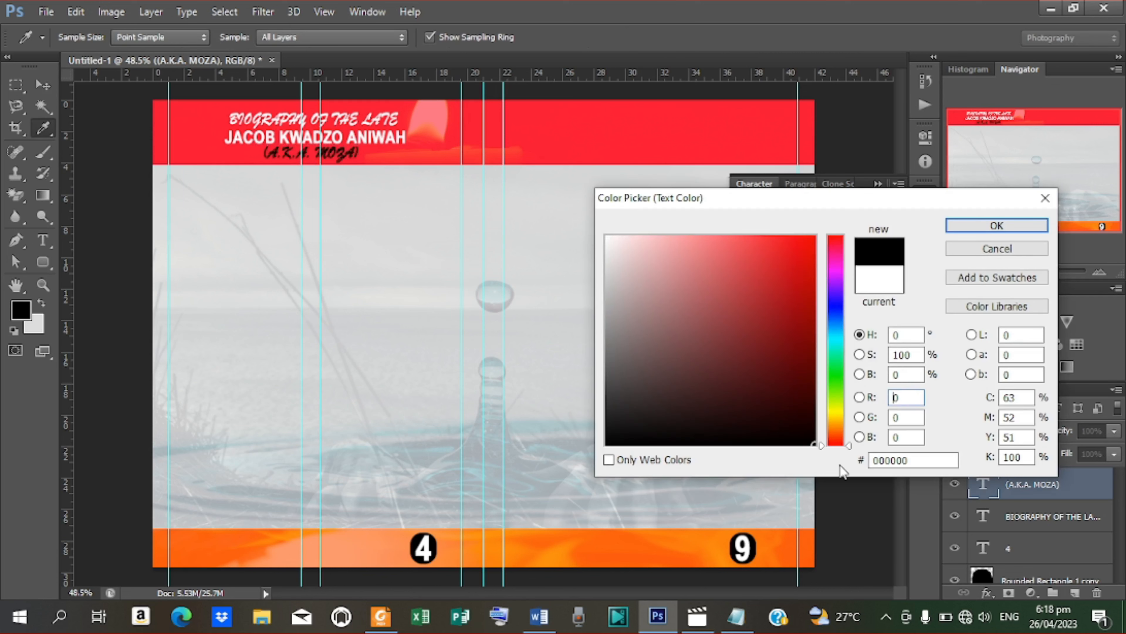
{"action": "left_click", "coordinate": [996, 226]}
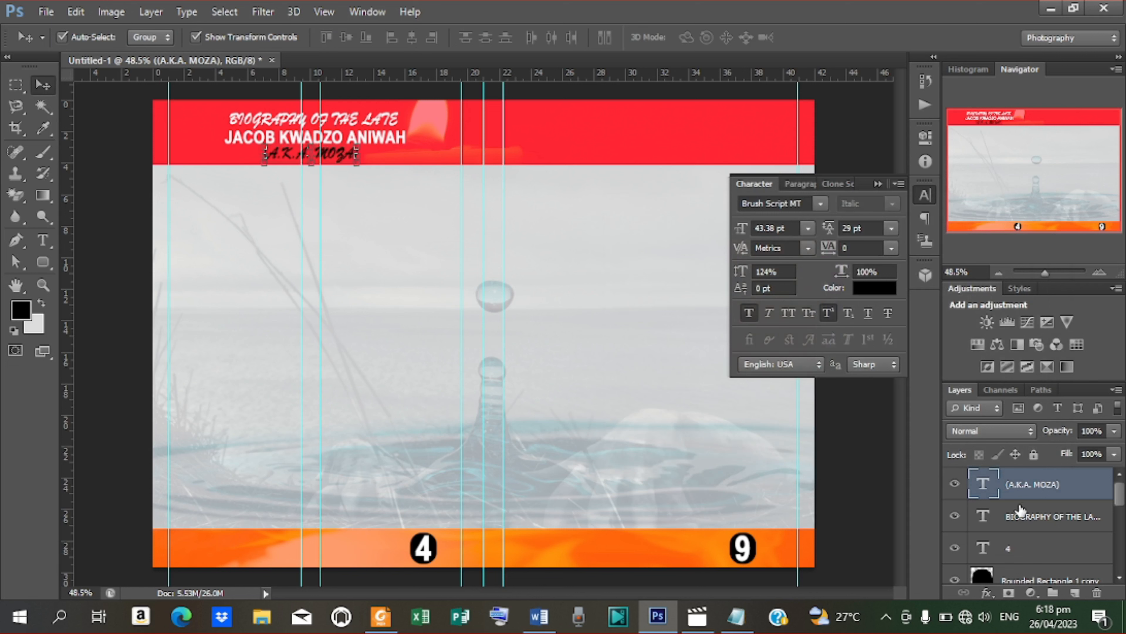
Step: Nudge the BIOGRAPHY OF THE LATE title and the nickname up a few pixels
{"action": "left_click", "coordinate": [1022, 517]}
{"action": "key", "text": "Up"}
{"action": "key", "text": "Up"}
{"action": "key", "text": "Up"}
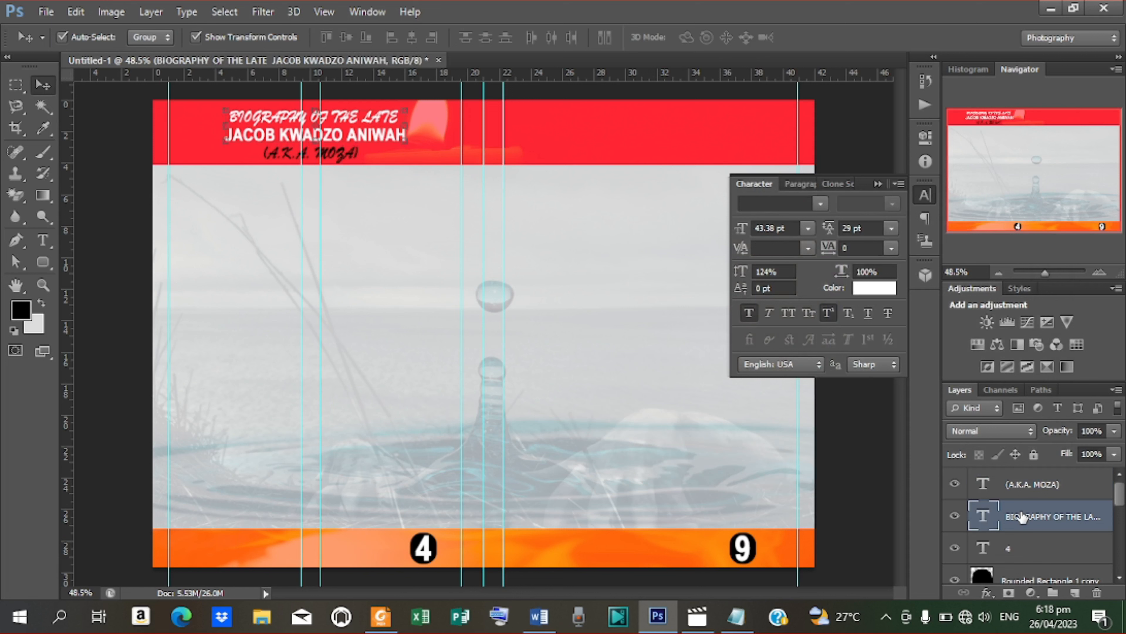
{"action": "left_click", "coordinate": [1045, 485]}
{"action": "key", "text": "Up"}
{"action": "key", "text": "Up"}
{"action": "key", "text": "Up"}
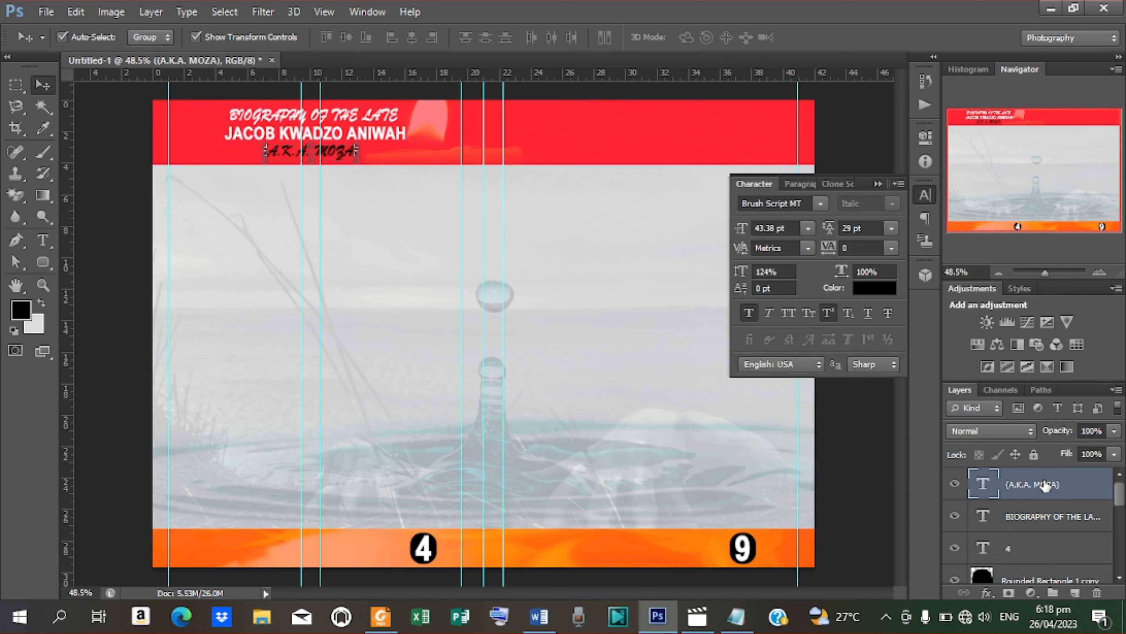
{"action": "key", "text": "t"}
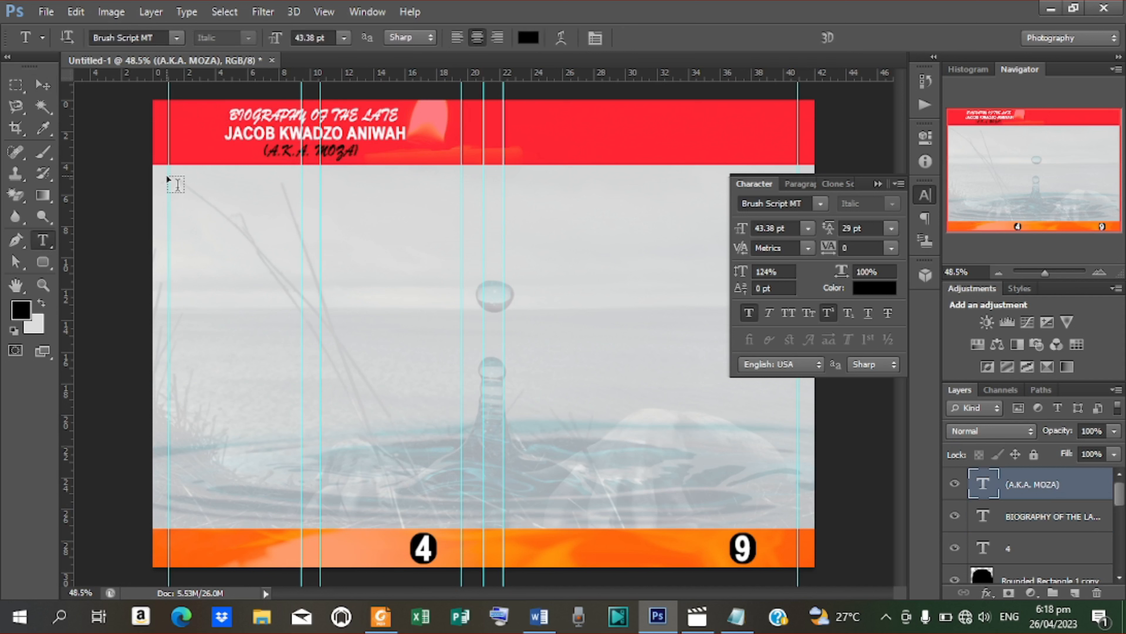
Step: Draw an 8.42 × 20.70 cm paragraph text box down the first column, left-aligned
{"action": "left_click_drag", "start_coordinate": [169, 179], "coordinate": [302, 520]}
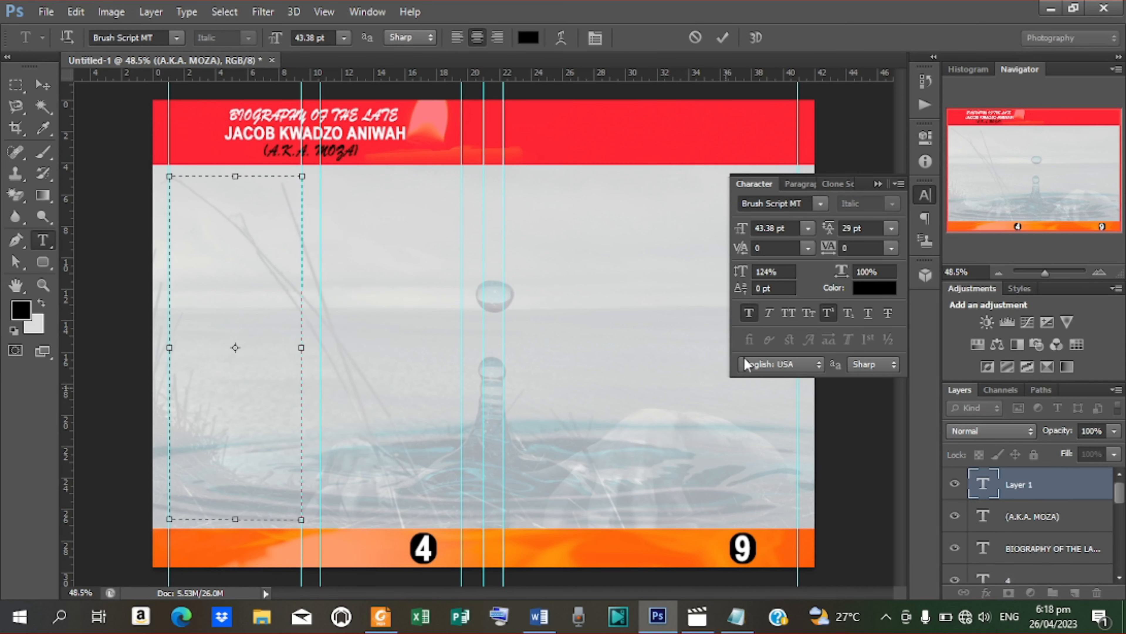
{"action": "left_click", "coordinate": [457, 37]}
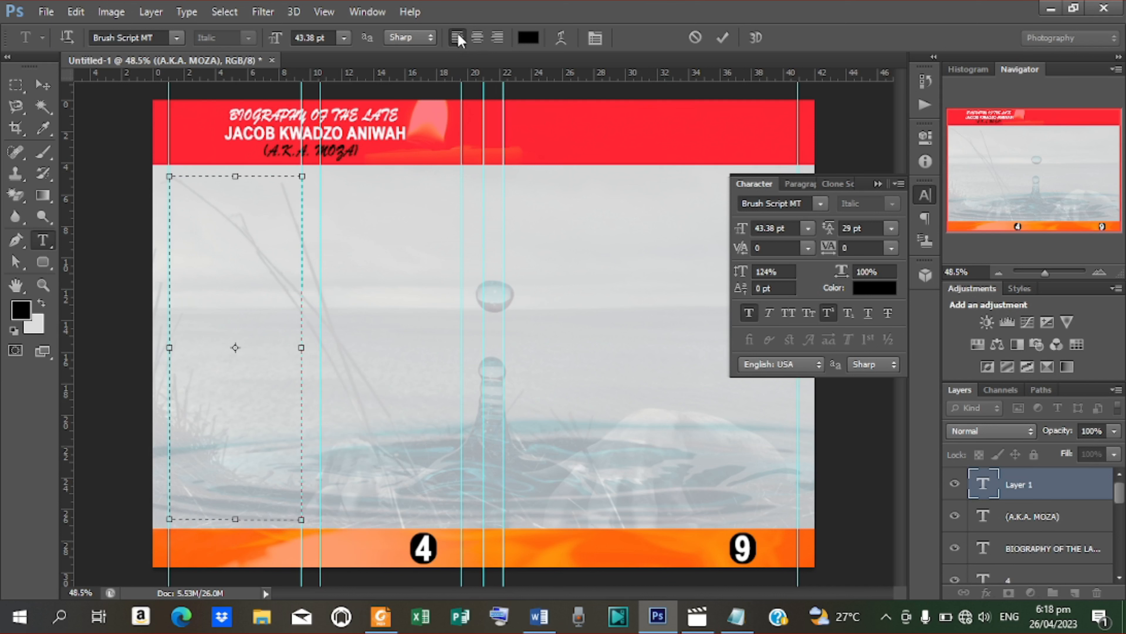
Step: Select the paragraphs from 'The history of persons' through 'when they are young' in Notepad
{"action": "left_click", "coordinate": [747, 626]}
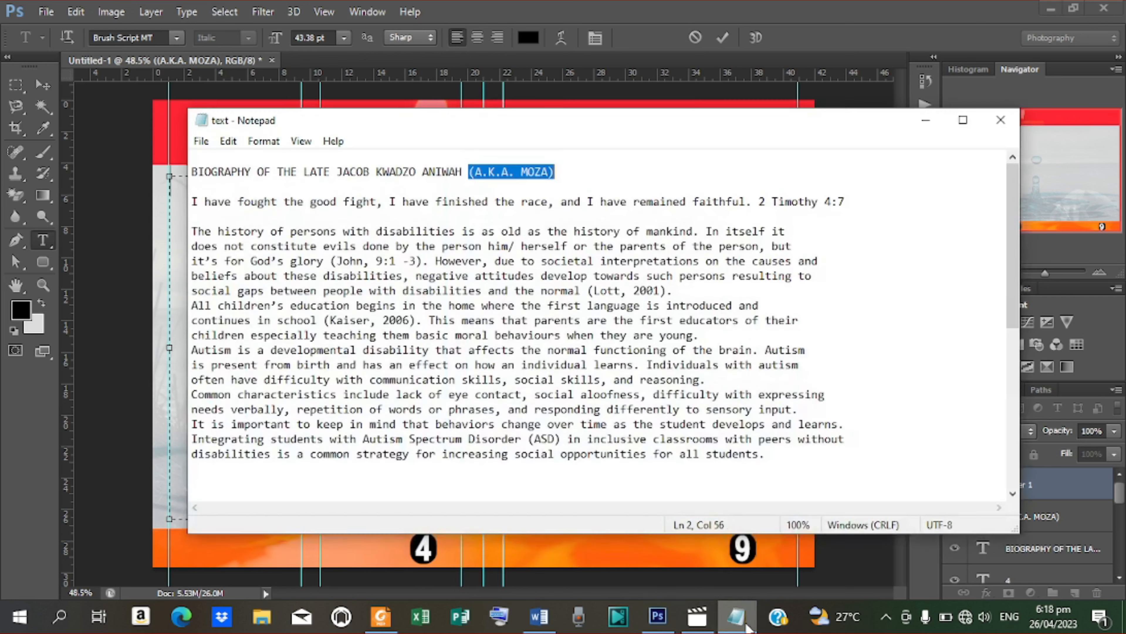
{"action": "left_click_drag", "start_coordinate": [193, 230], "coordinate": [738, 340]}
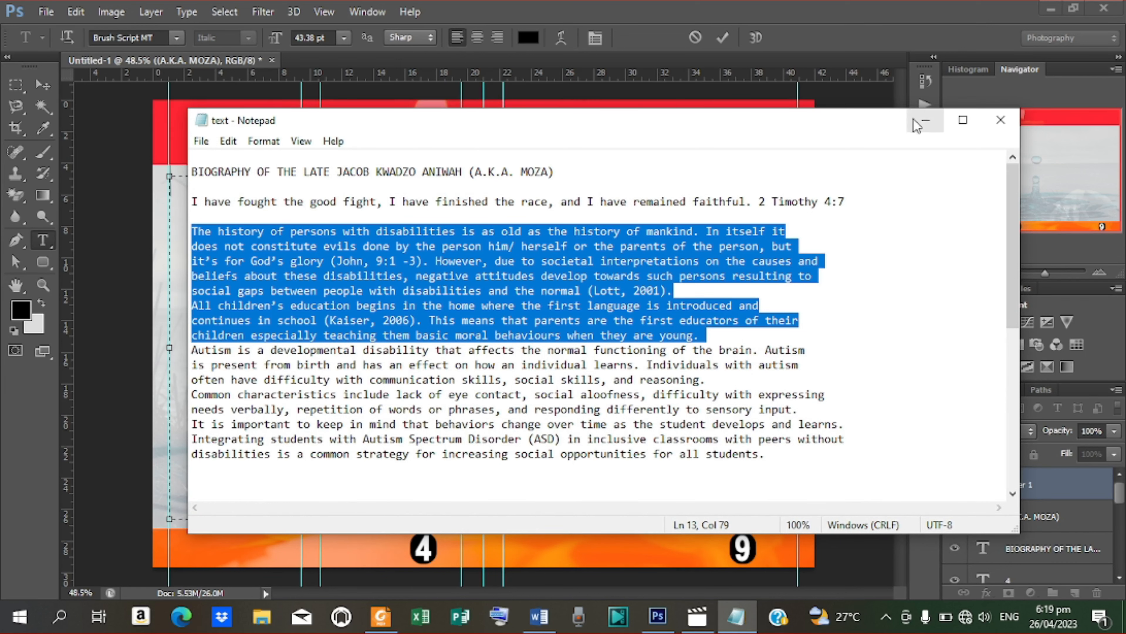
{"action": "left_click", "coordinate": [925, 121]}
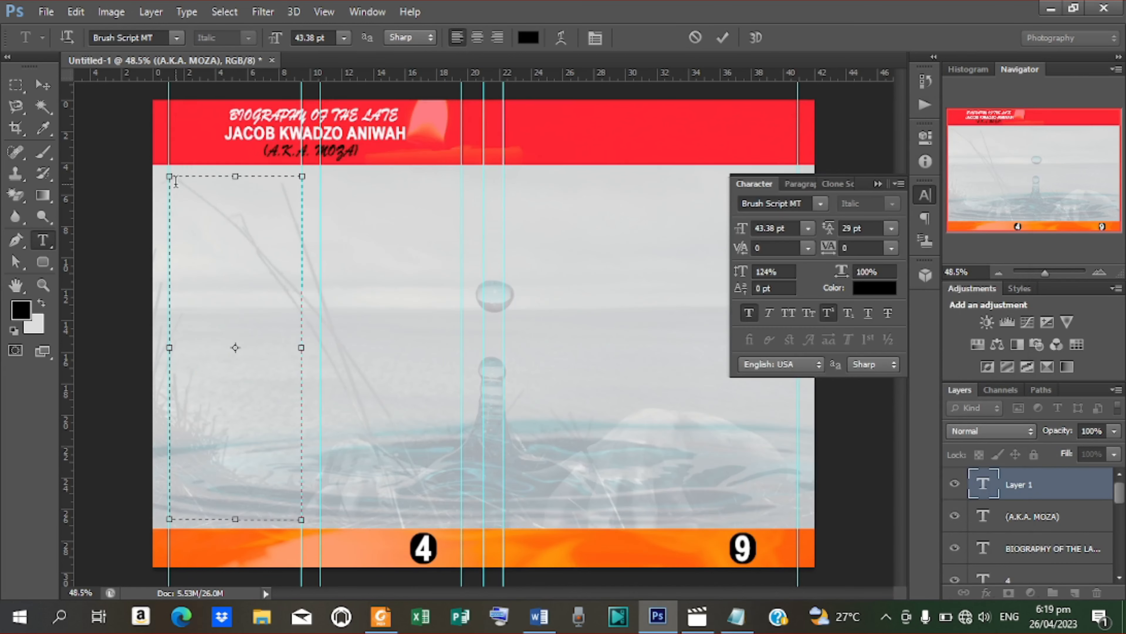
Step: Paste the two paragraphs into the box and set them in Arial Nova Italic at 25.38 pt
{"action": "key", "text": "ctrl+v"}
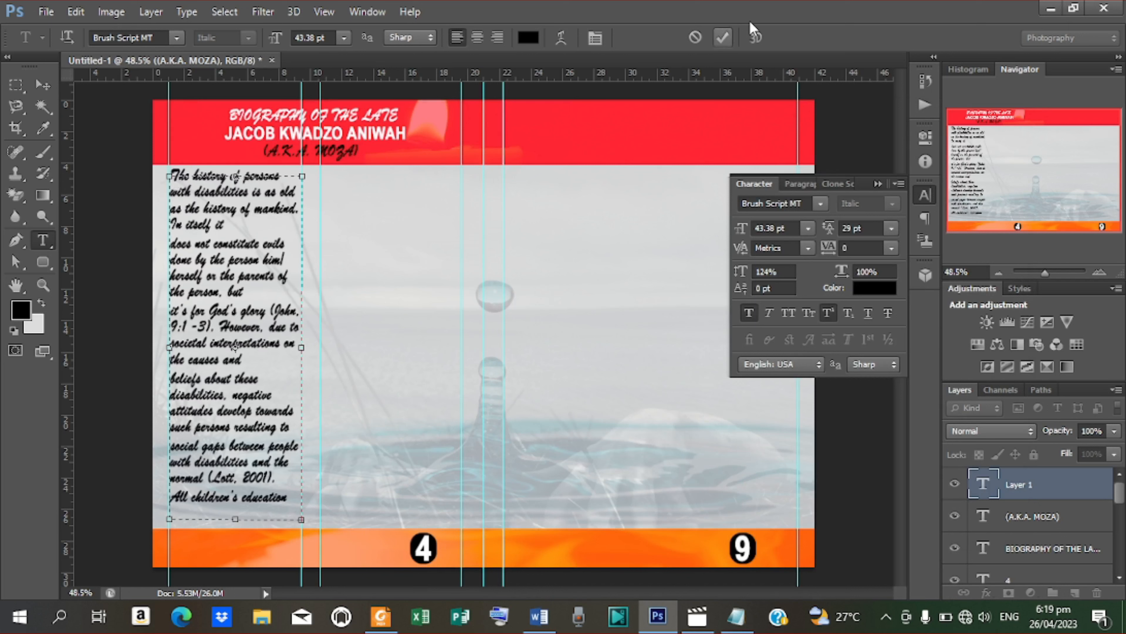
{"action": "left_click", "coordinate": [722, 37]}
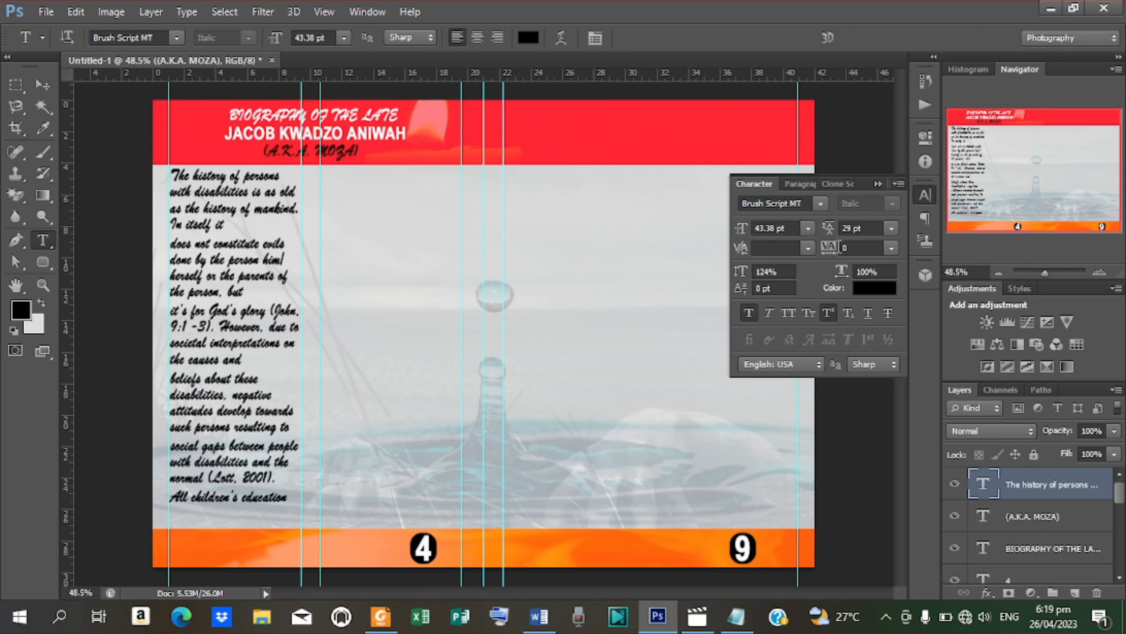
{"action": "left_click", "coordinate": [820, 204]}
{"action": "scroll", "coordinate": [1016, 273], "scroll_direction": "up", "scroll_amount": 4}
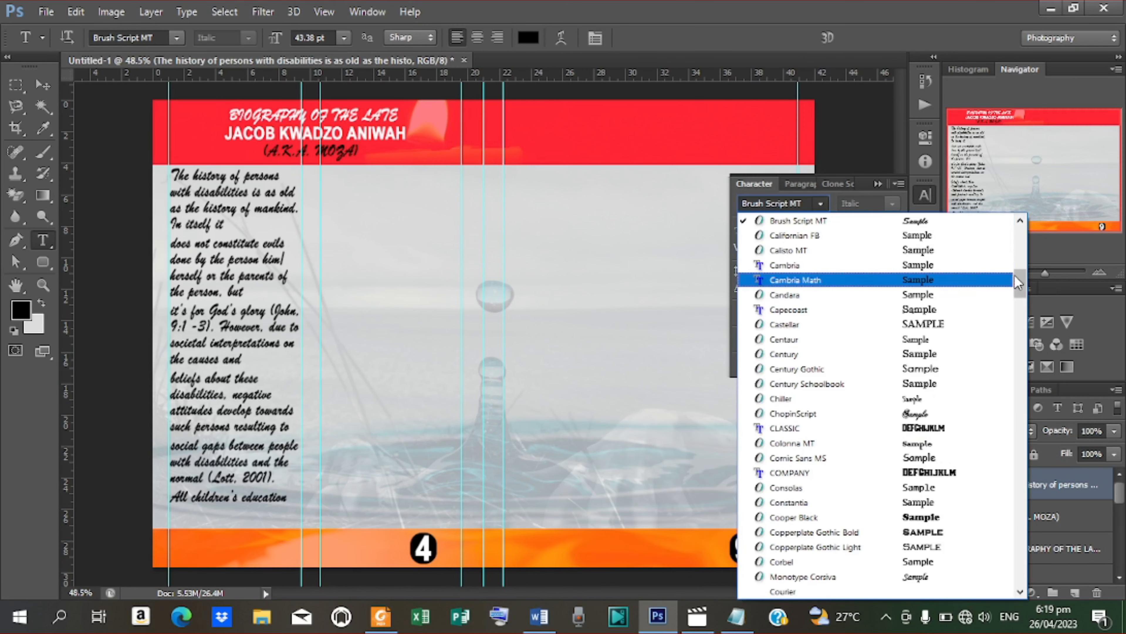
{"action": "left_click_drag", "start_coordinate": [1018, 270], "coordinate": [1013, 235]}
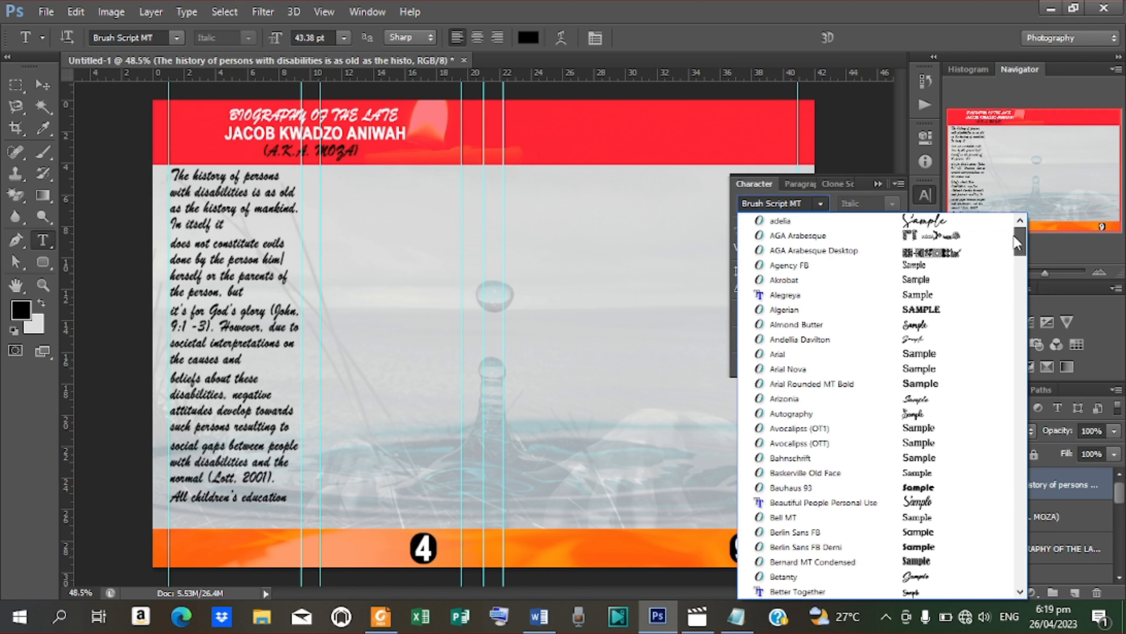
{"action": "left_click", "coordinate": [809, 363]}
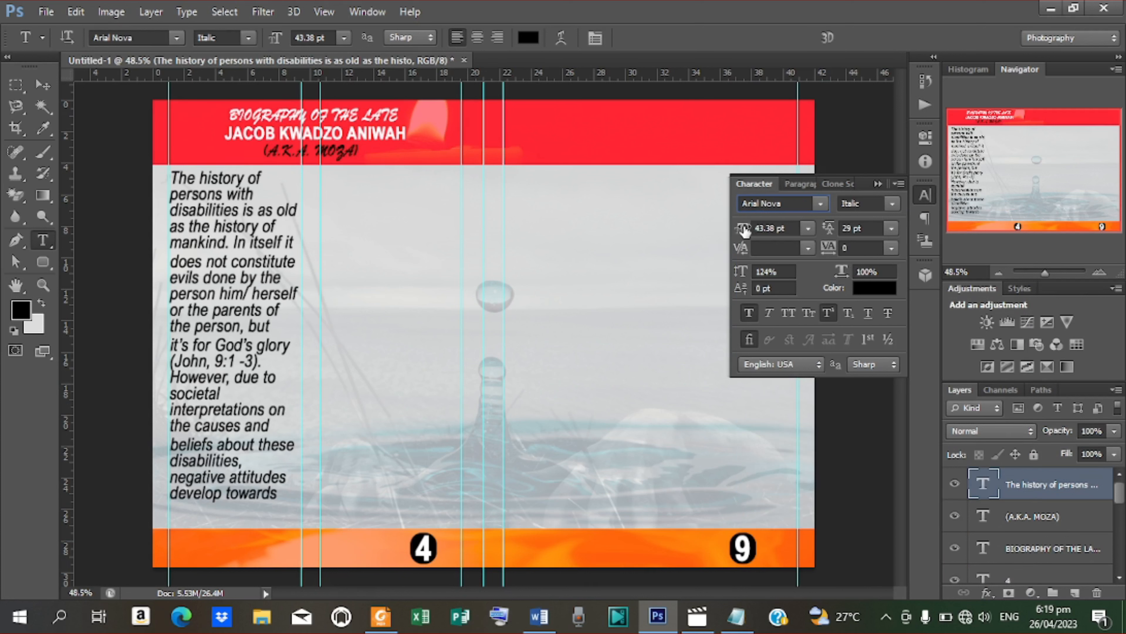
{"action": "left_click_drag", "start_coordinate": [744, 231], "coordinate": [743, 235]}
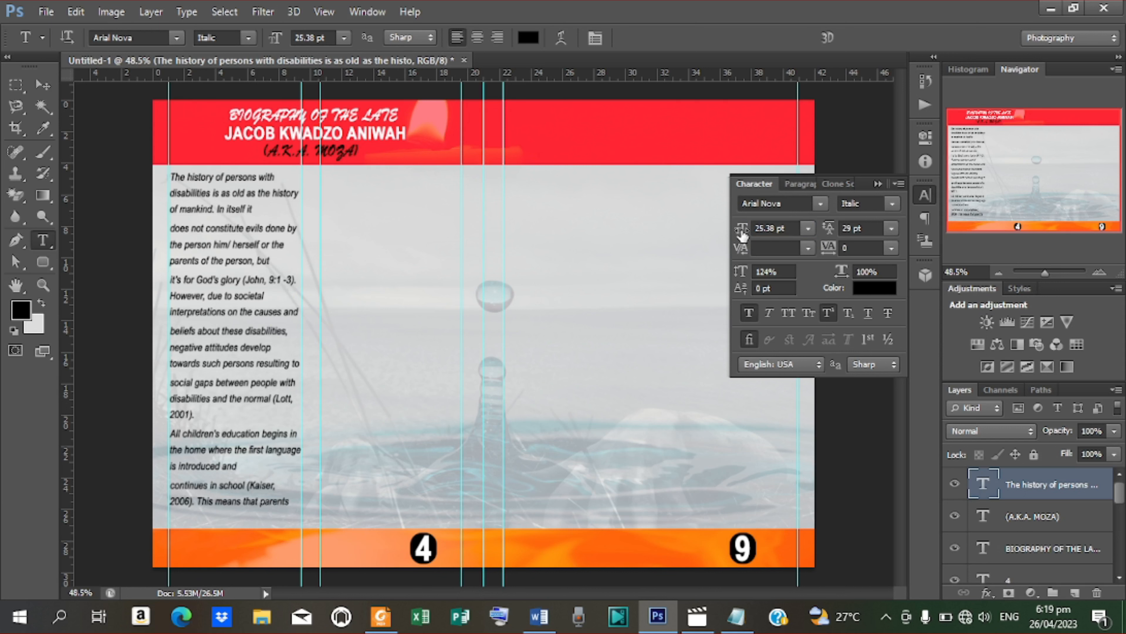
{"action": "left_click_drag", "start_coordinate": [172, 177], "coordinate": [293, 521]}
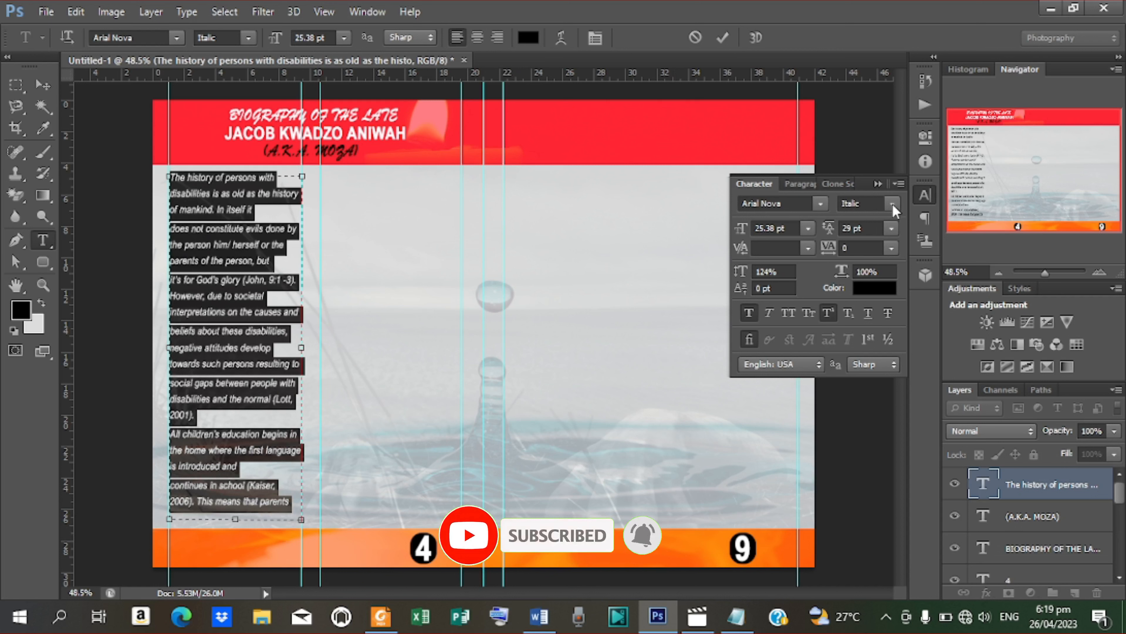
{"action": "left_click", "coordinate": [805, 184]}
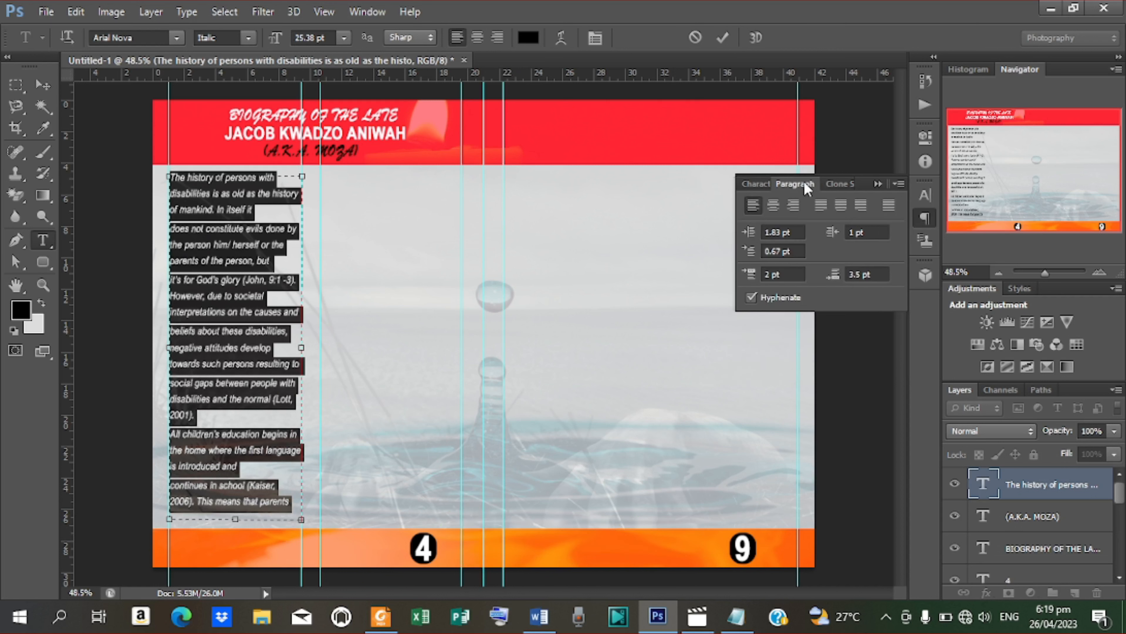
Step: Justify the column with last lines left, then make it Arial Nova Bold with 22 pt leading
{"action": "left_click", "coordinate": [821, 204]}
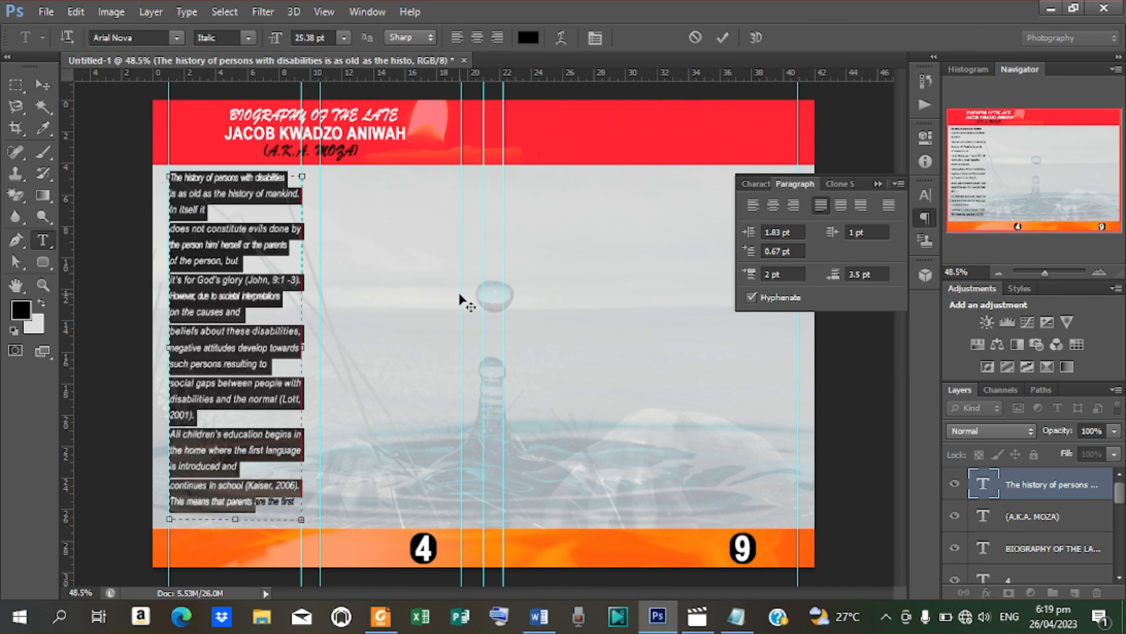
{"action": "left_click", "coordinate": [724, 39]}
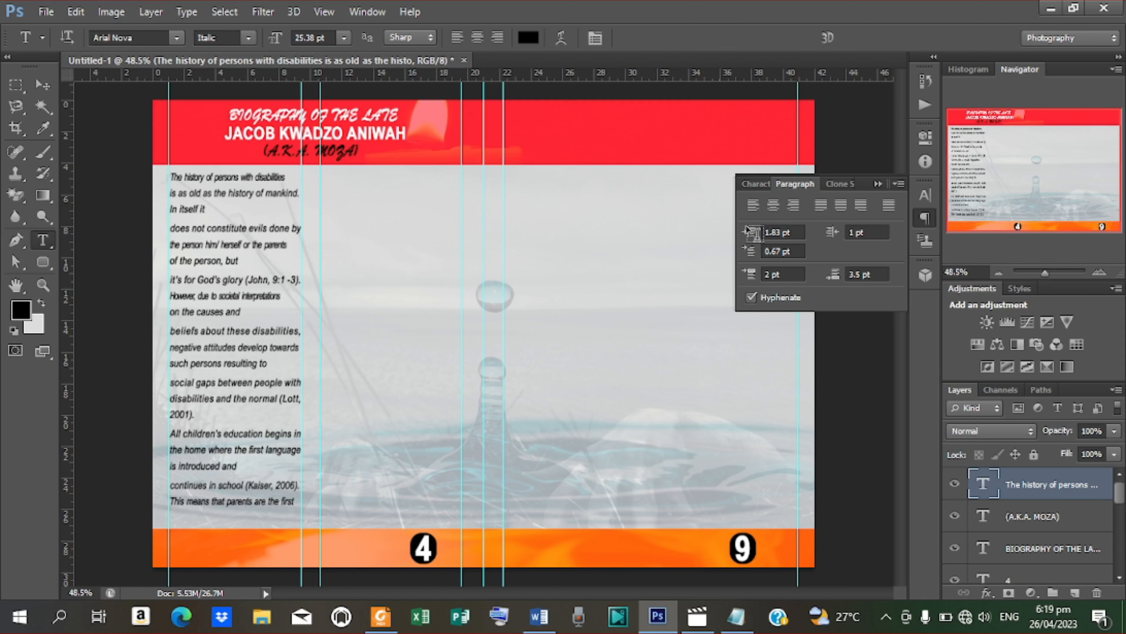
{"action": "left_click", "coordinate": [762, 182]}
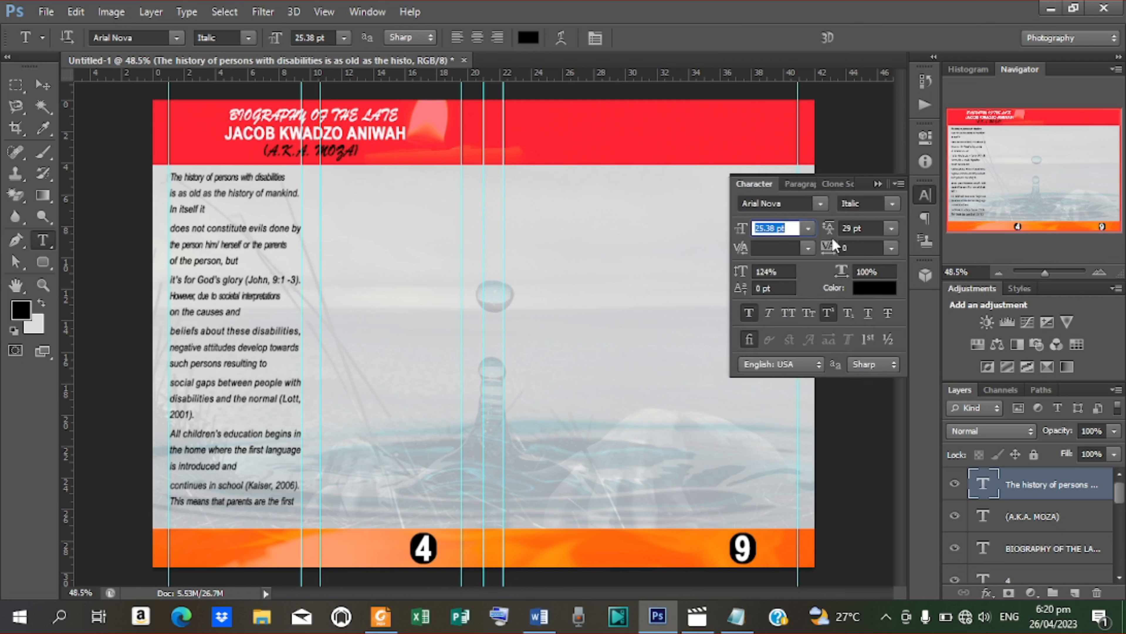
{"action": "left_click", "coordinate": [893, 204]}
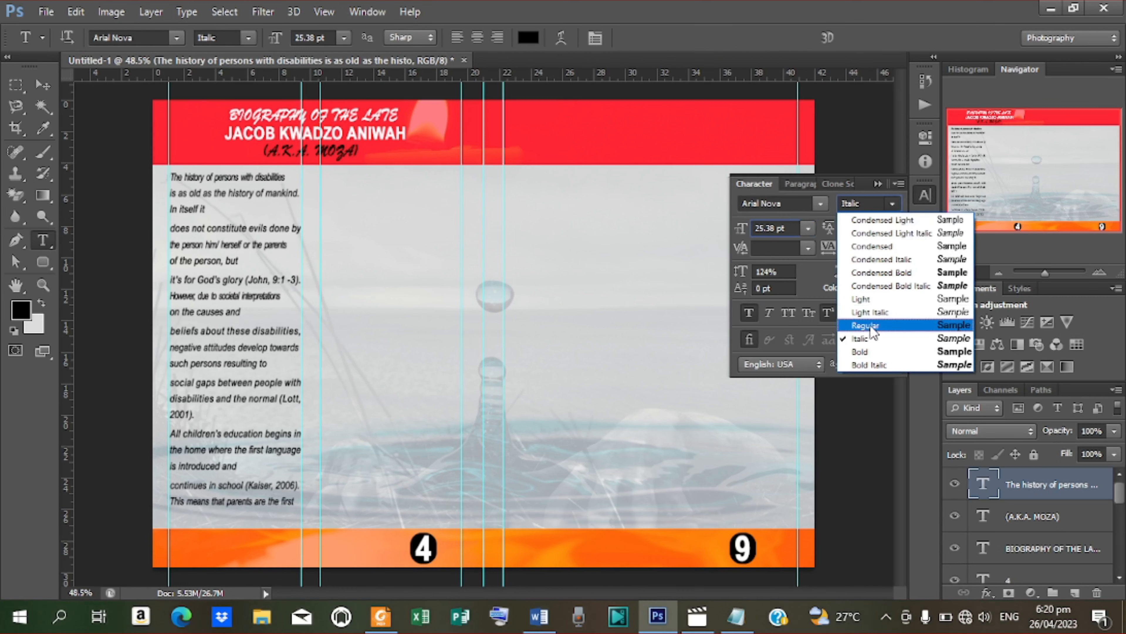
{"action": "left_click", "coordinate": [861, 351]}
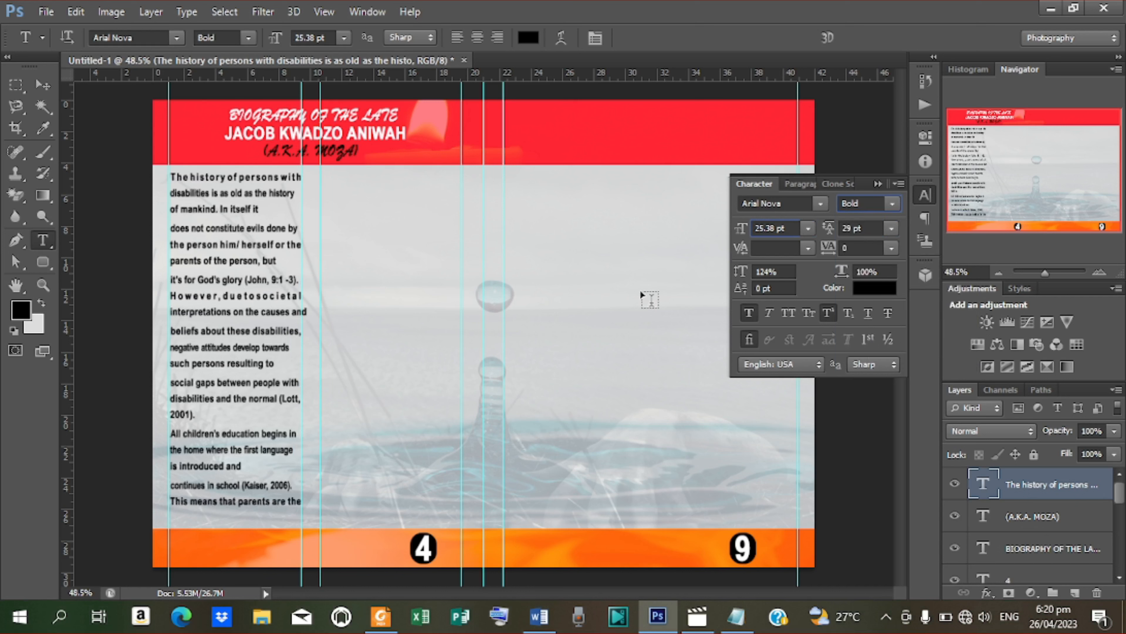
{"action": "left_click_drag", "start_coordinate": [832, 233], "coordinate": [829, 233]}
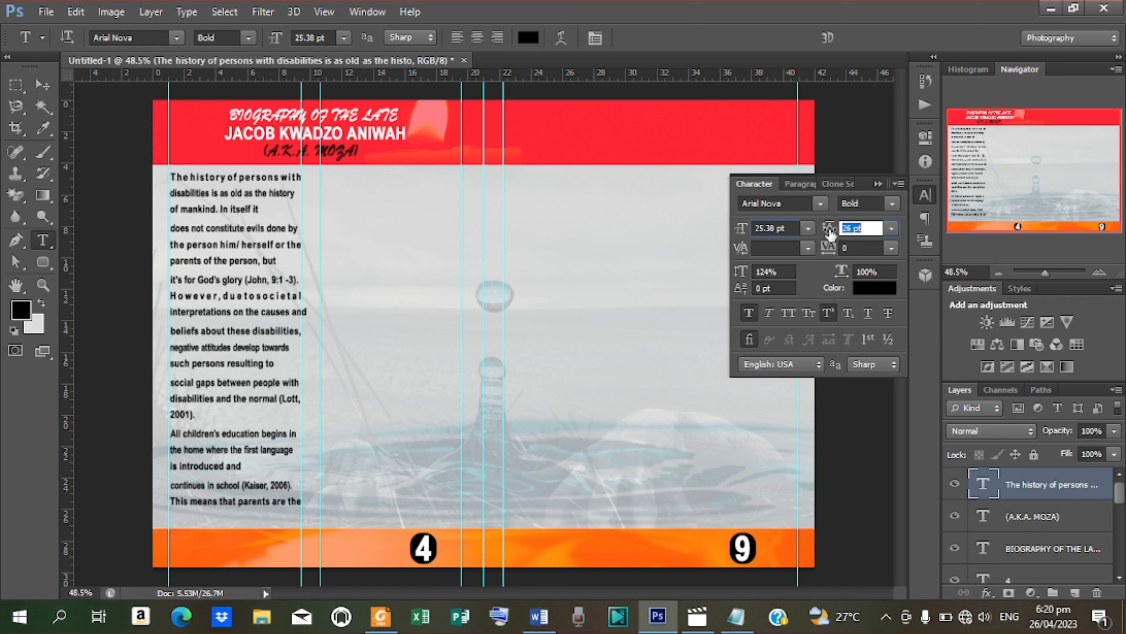
{"action": "key", "text": "Down"}
{"action": "key", "text": "shift+Tab"}
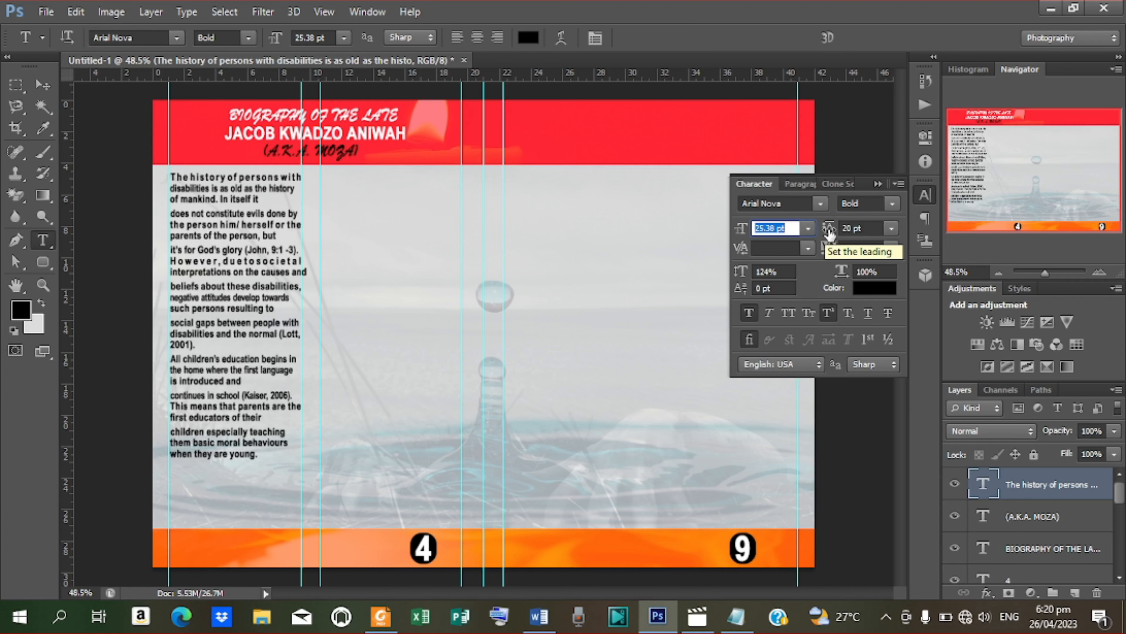
{"action": "left_click_drag", "start_coordinate": [830, 234], "coordinate": [831, 235]}
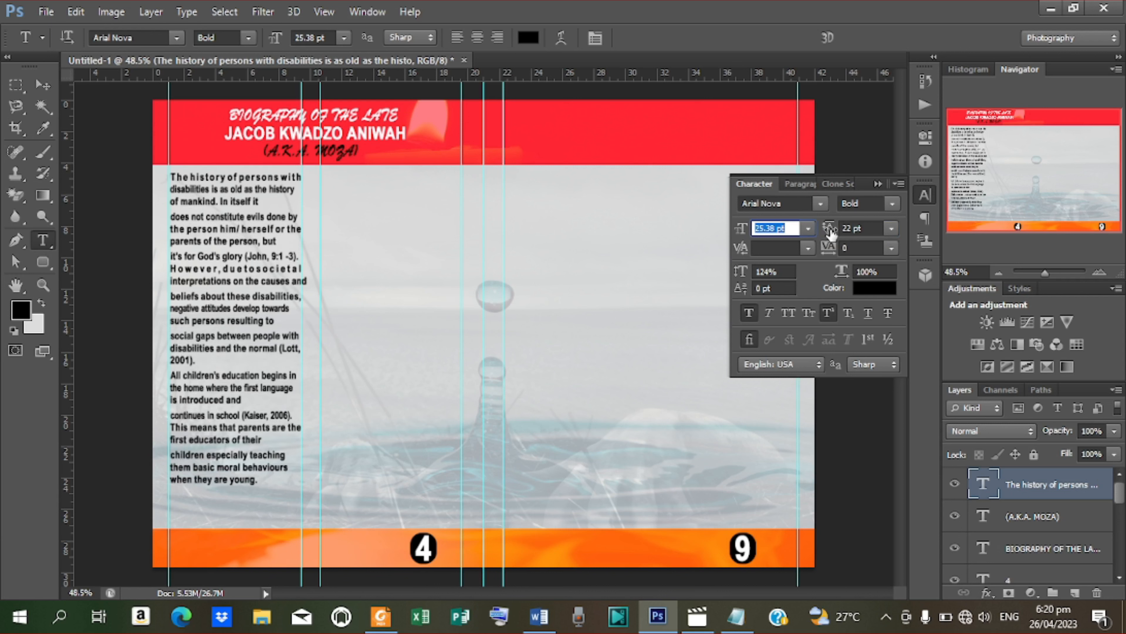
Step: Nudge the body text column lower on the left page
{"action": "left_click", "coordinate": [35, 87]}
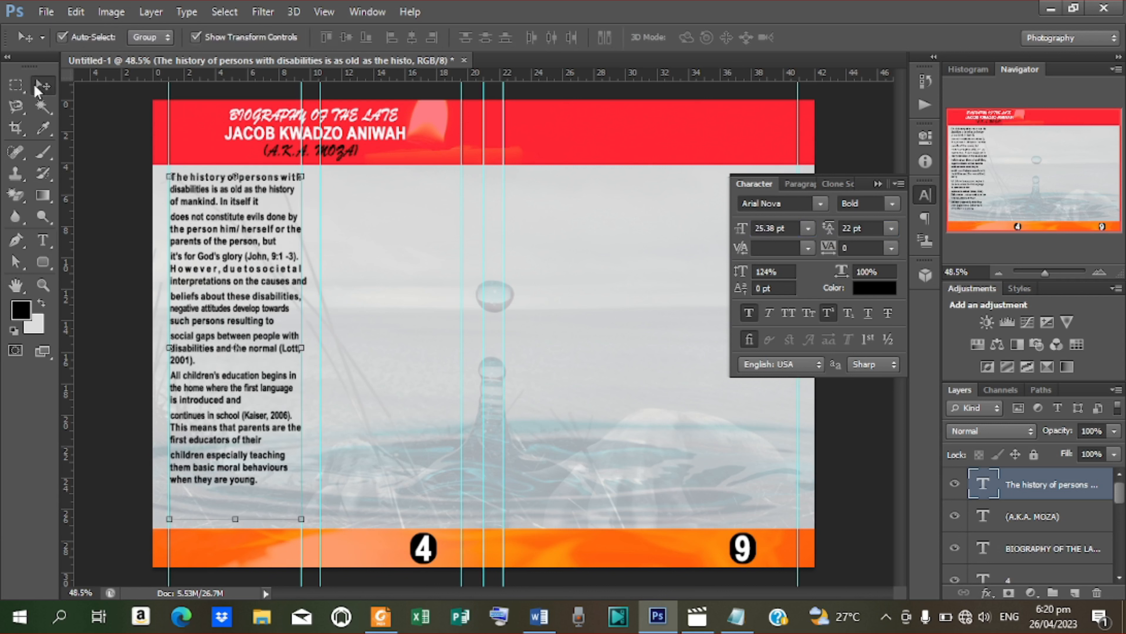
{"action": "key", "text": "shift+Down"}
{"action": "key", "text": "shift+Down"}
{"action": "key", "text": "shift+Down"}
{"action": "key", "text": "shift+Down"}
{"action": "key", "text": "shift+Down"}
{"action": "key", "text": "shift+Down"}
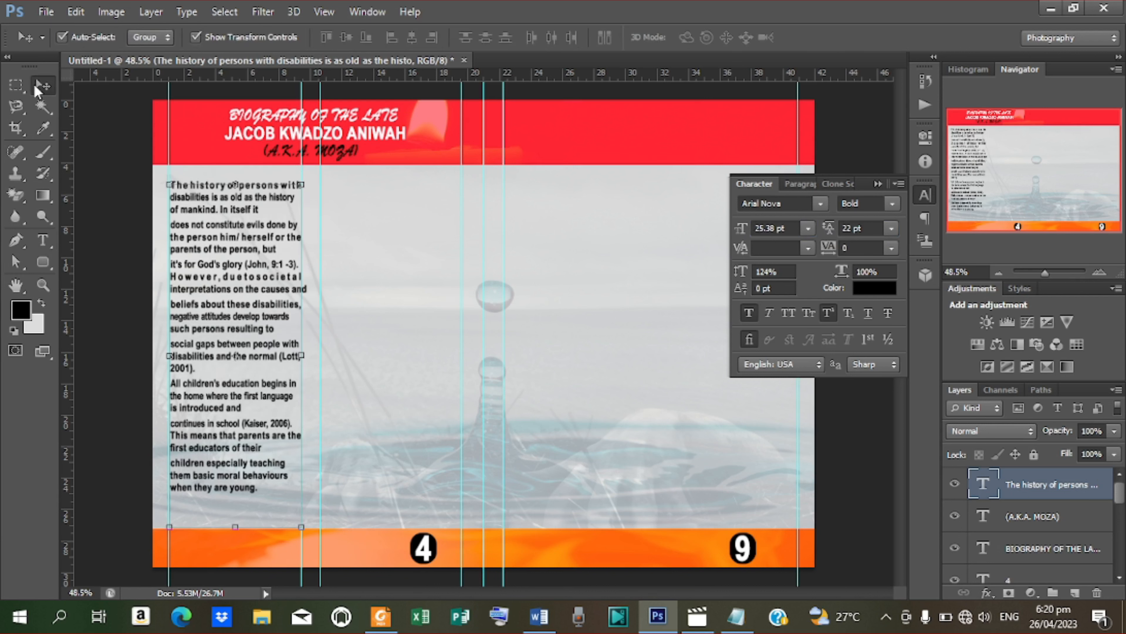
{"action": "key", "text": "shift+Down"}
{"action": "key", "text": "shift+Down"}
{"action": "key", "text": "shift+Down"}
{"action": "key", "text": "shift+Down"}
{"action": "key", "text": "shift+Down"}
{"action": "key", "text": "shift+Down"}
{"action": "key", "text": "shift+Down"}
{"action": "key", "text": "shift+Down"}
{"action": "key", "text": "shift+Down"}
{"action": "key", "text": "shift+Down"}
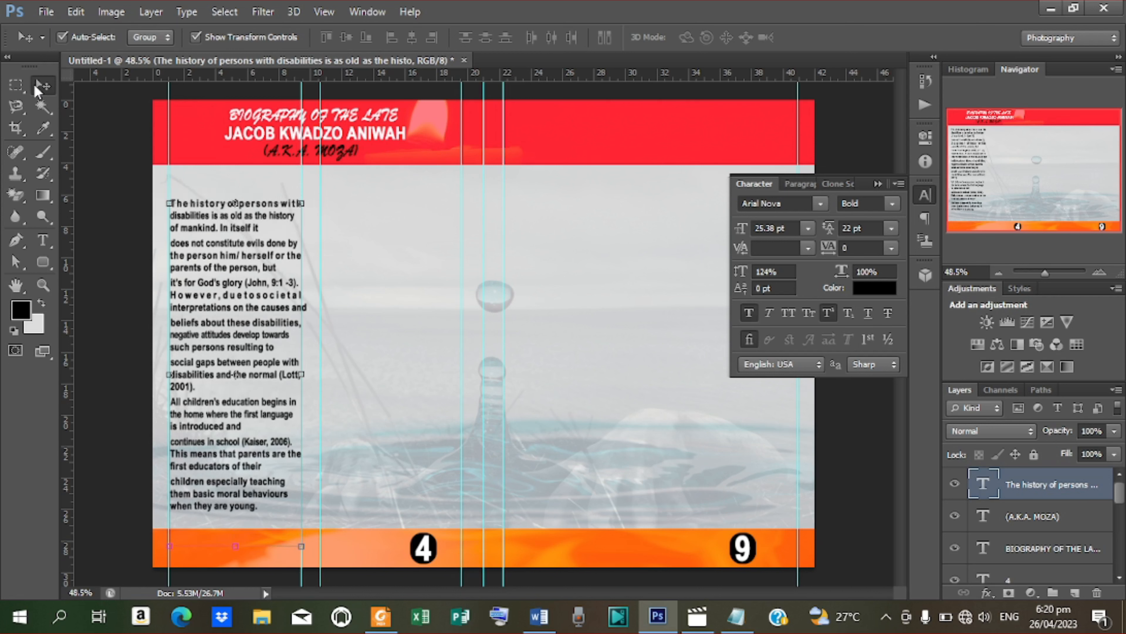
{"action": "key", "text": "shift+Down"}
{"action": "key", "text": "shift+Down"}
{"action": "key", "text": "shift+Down"}
{"action": "key", "text": "shift+Down"}
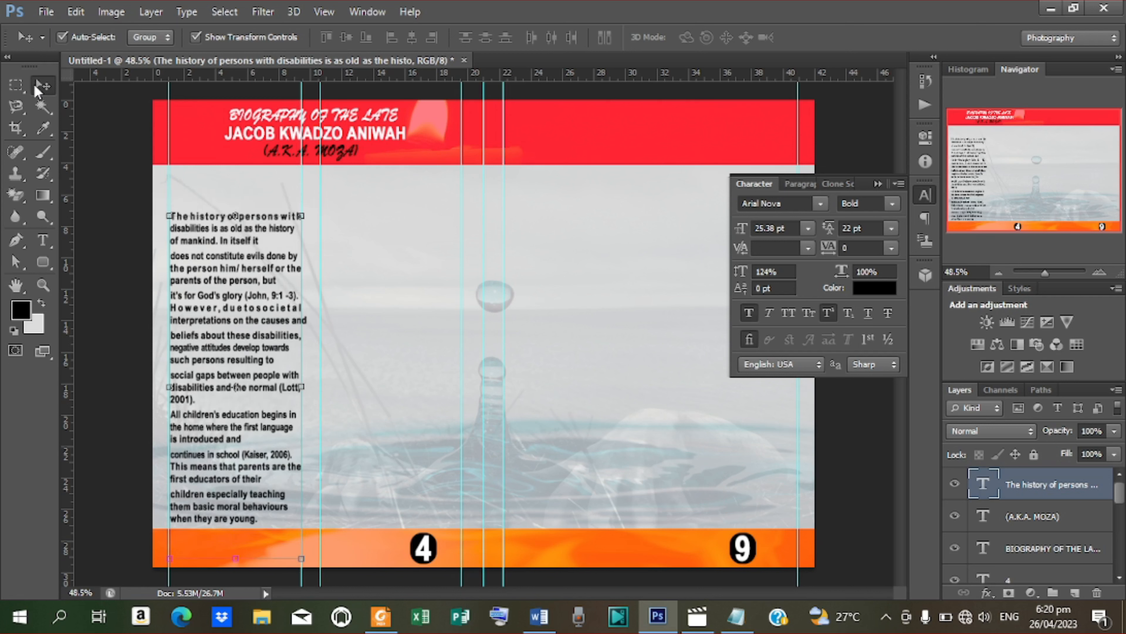
{"action": "key", "text": "Up"}
{"action": "key", "text": "Up"}
{"action": "key", "text": "Up"}
{"action": "key", "text": "Up"}
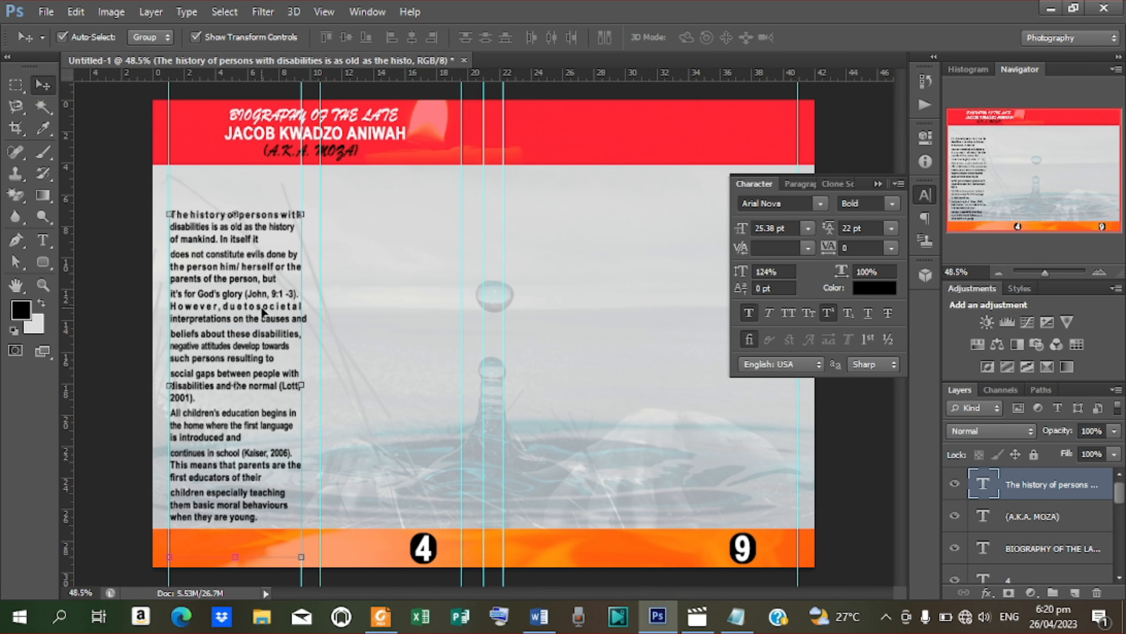
Step: Select all the body text and reapply Justify Last Left after trying centred and forced justification
{"action": "key", "text": "t"}
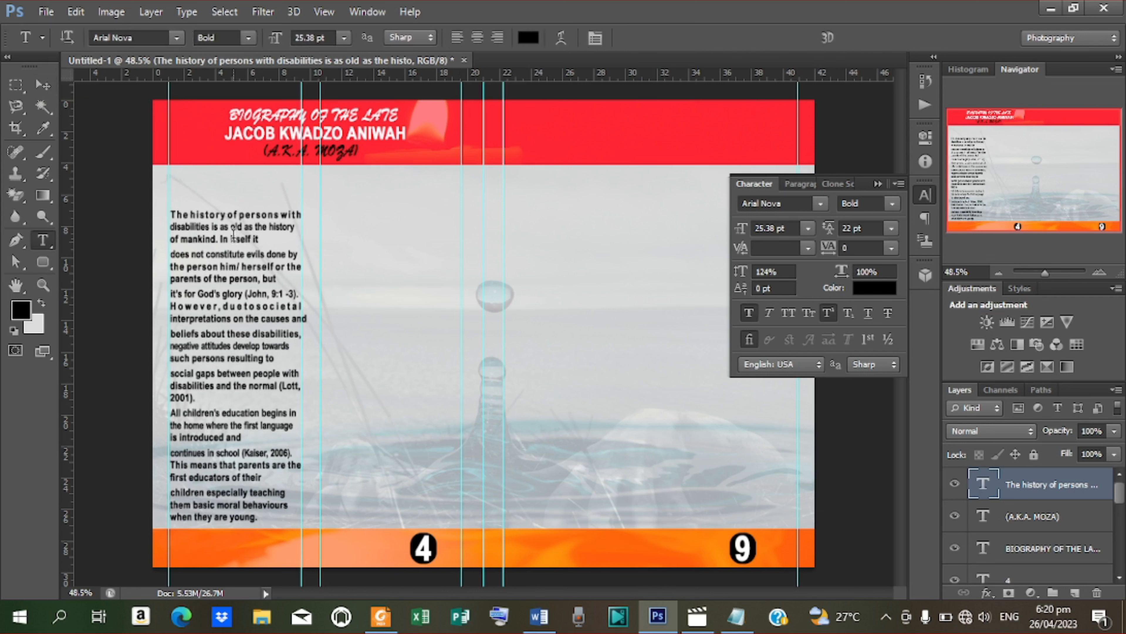
{"action": "left_click", "coordinate": [225, 217]}
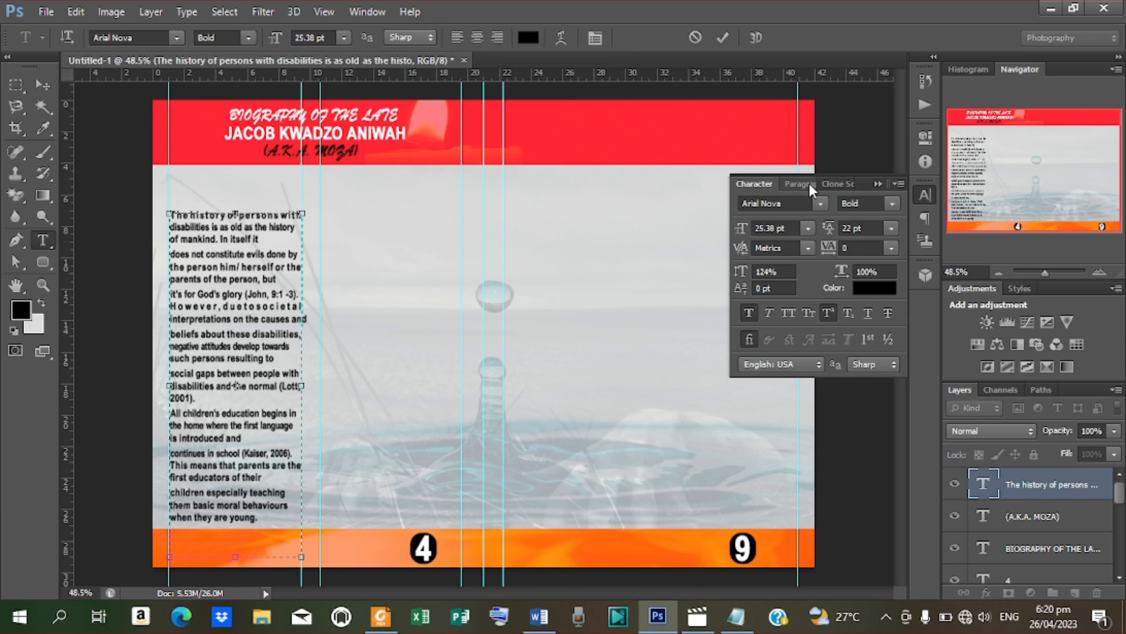
{"action": "left_click", "coordinate": [799, 183]}
{"action": "left_click", "coordinate": [848, 211]}
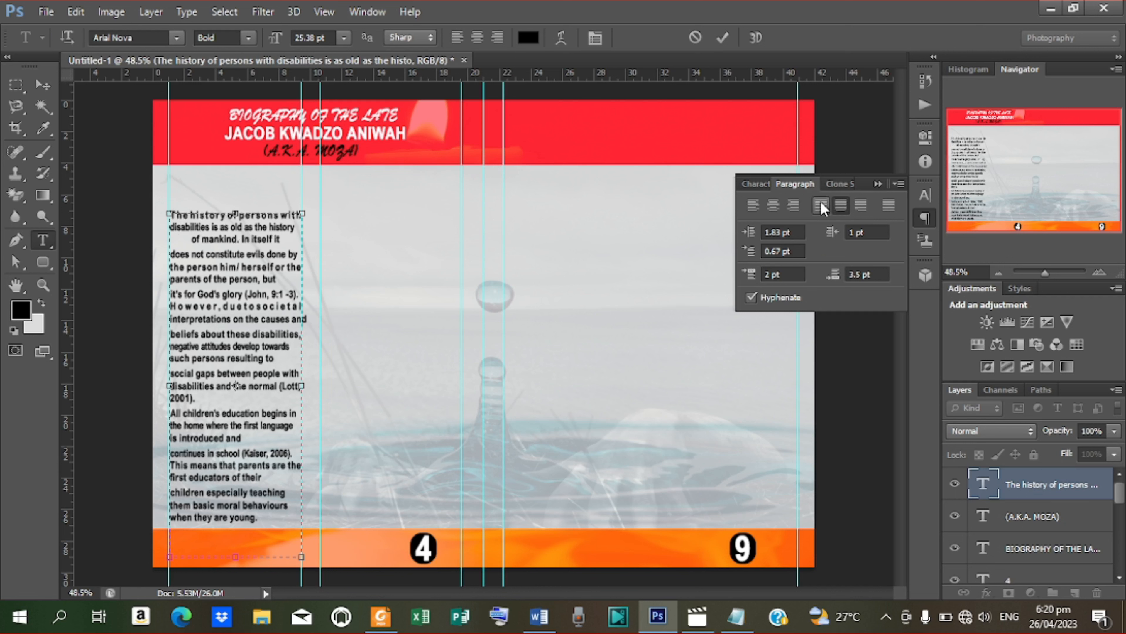
{"action": "left_click", "coordinate": [724, 39]}
{"action": "key", "text": "ctrl+z"}
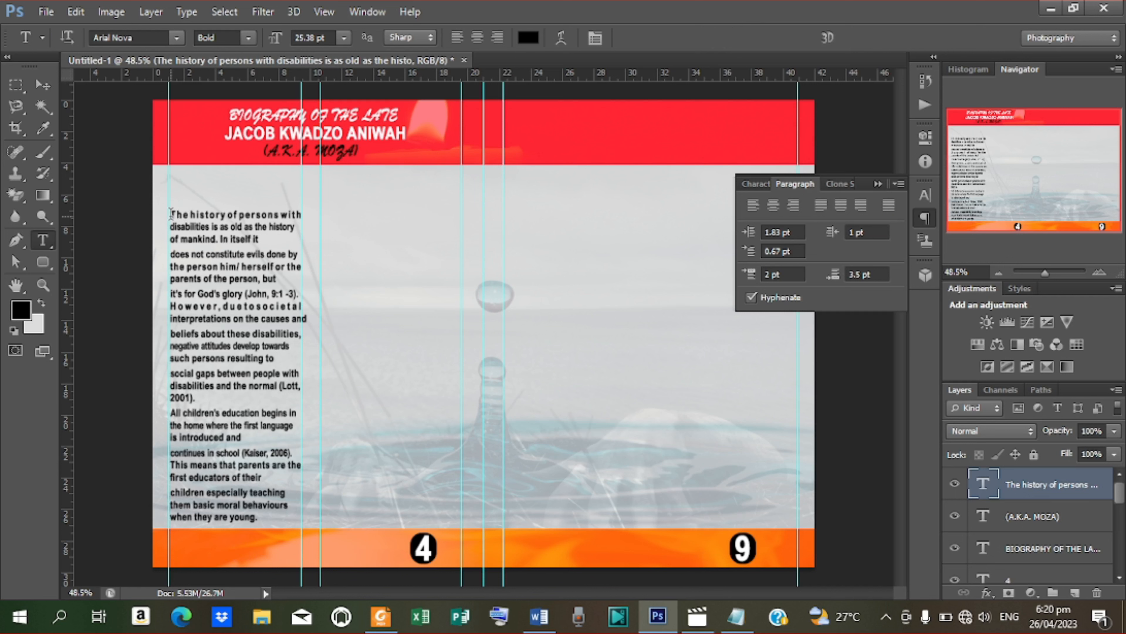
{"action": "left_click_drag", "start_coordinate": [172, 214], "coordinate": [287, 535]}
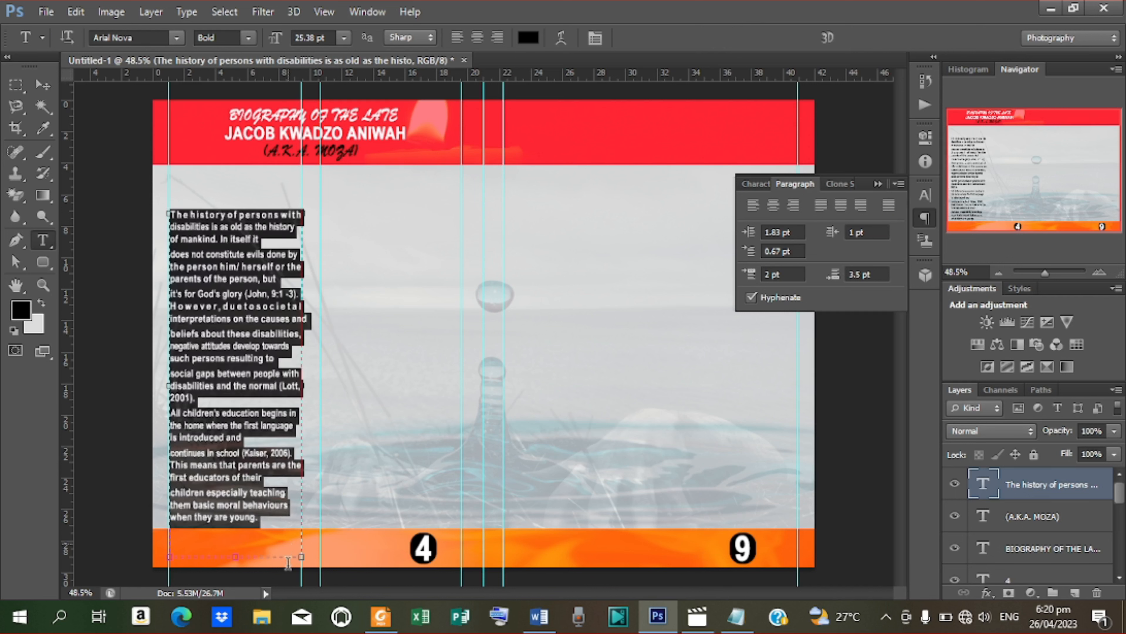
{"action": "left_click", "coordinate": [841, 206]}
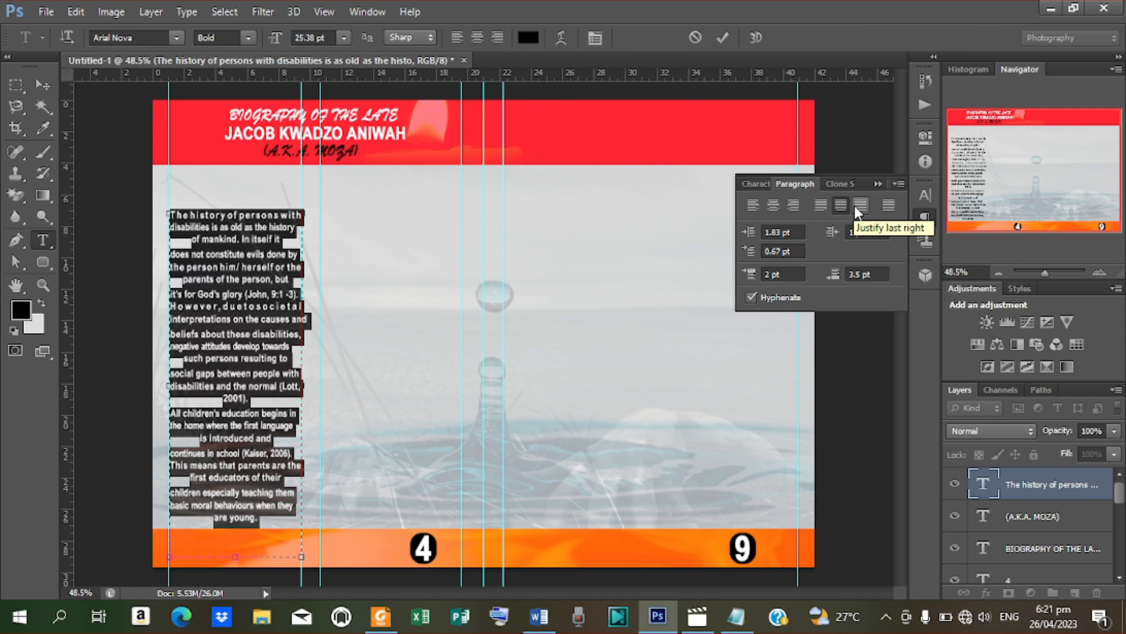
{"action": "left_click", "coordinate": [889, 205]}
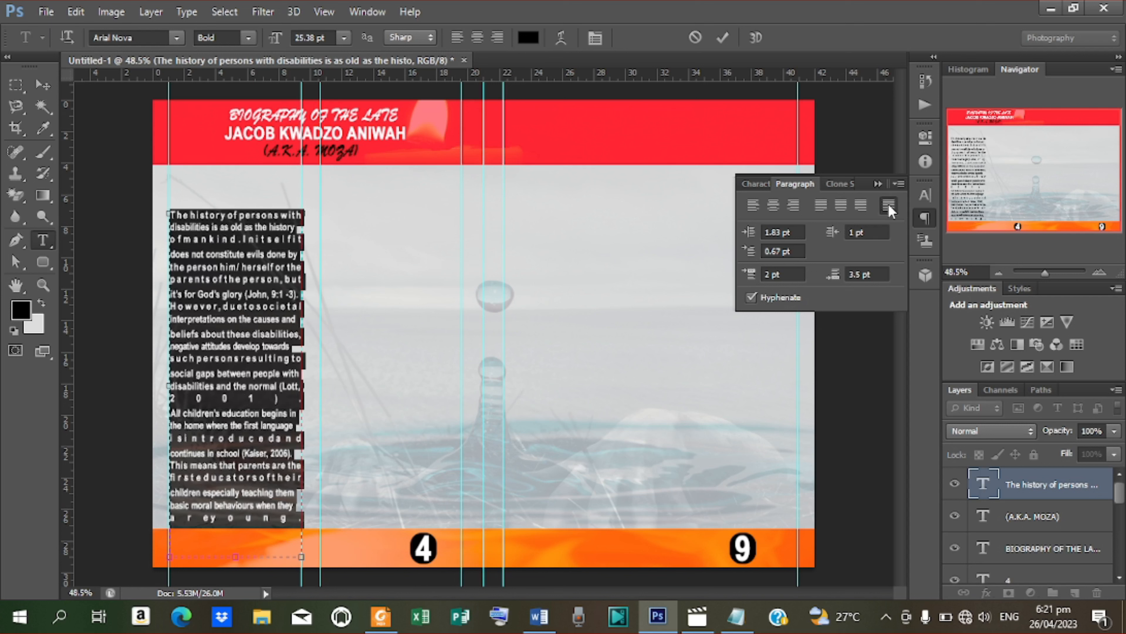
{"action": "left_click", "coordinate": [820, 208]}
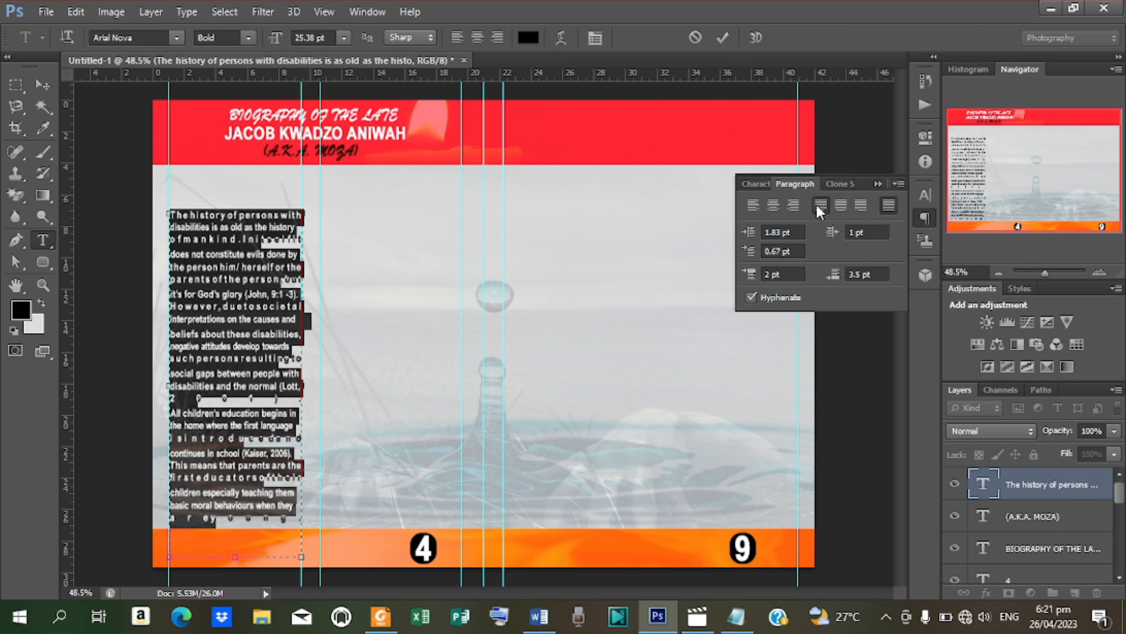
{"action": "left_click", "coordinate": [721, 39]}
Step: Duplicate the body text layer and place the copy as a second column to the right
{"action": "left_click", "coordinate": [50, 90]}
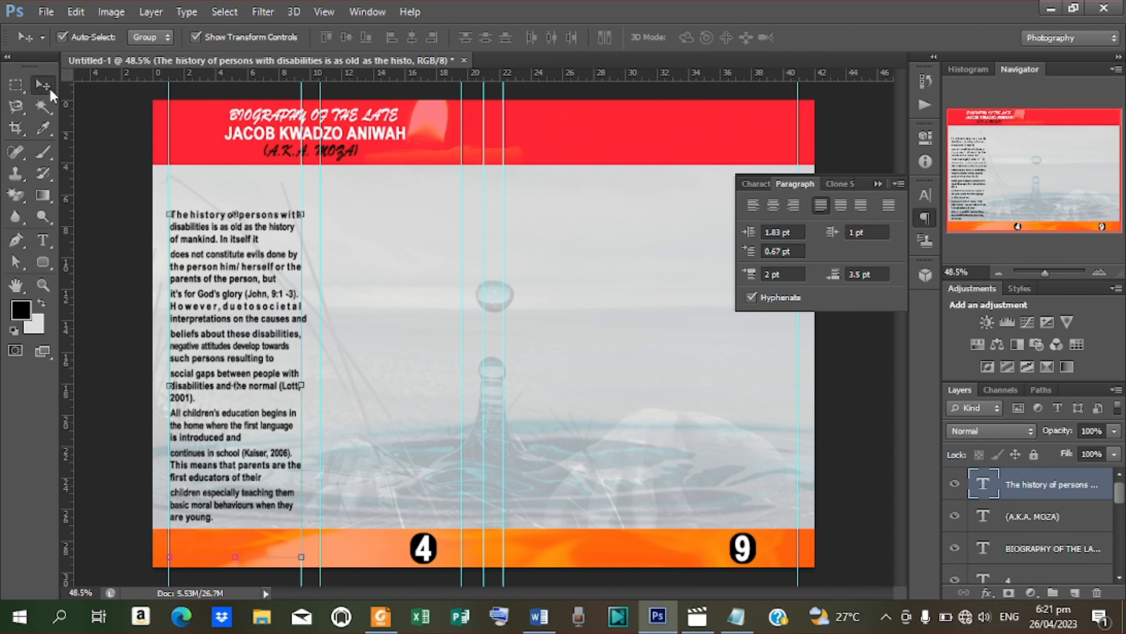
{"action": "key", "text": "ctrl+j"}
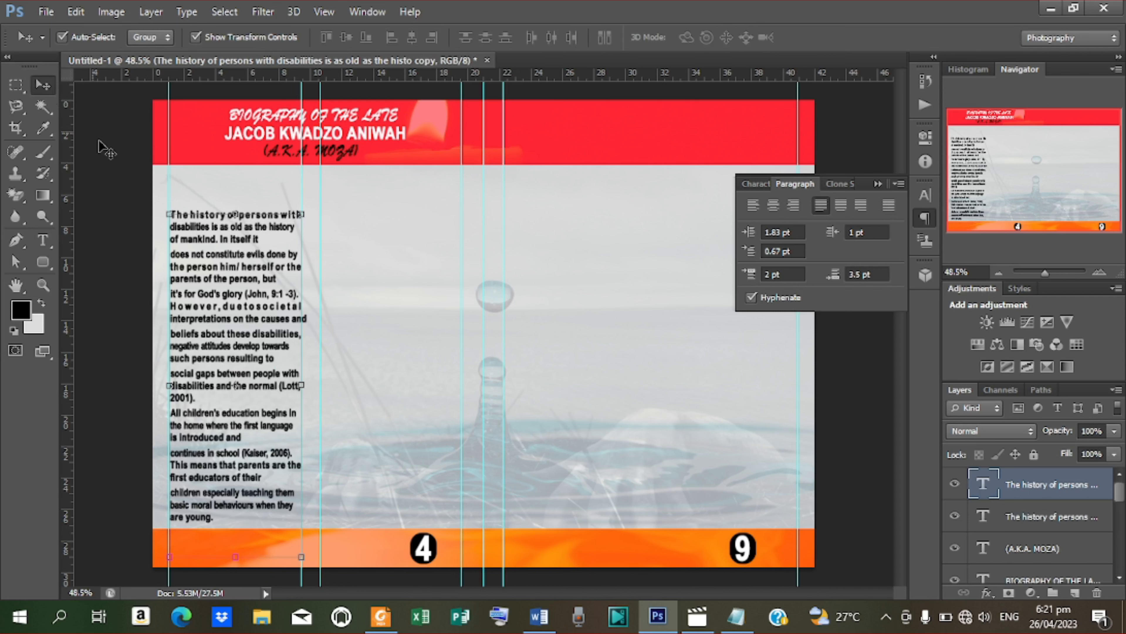
{"action": "left_click_drag", "start_coordinate": [225, 284], "coordinate": [380, 286]}
Step: Replace the copied column's text with the Autism paragraphs from Notepad
{"action": "key", "text": "t"}
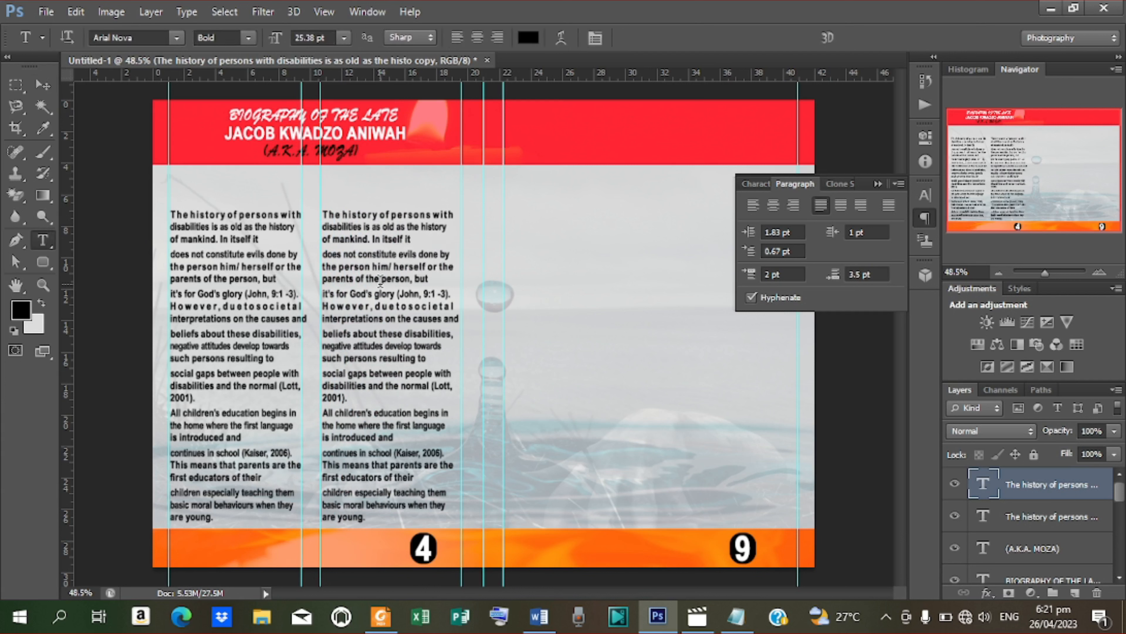
{"action": "left_click", "coordinate": [324, 212]}
{"action": "key", "text": "ctrl+a"}
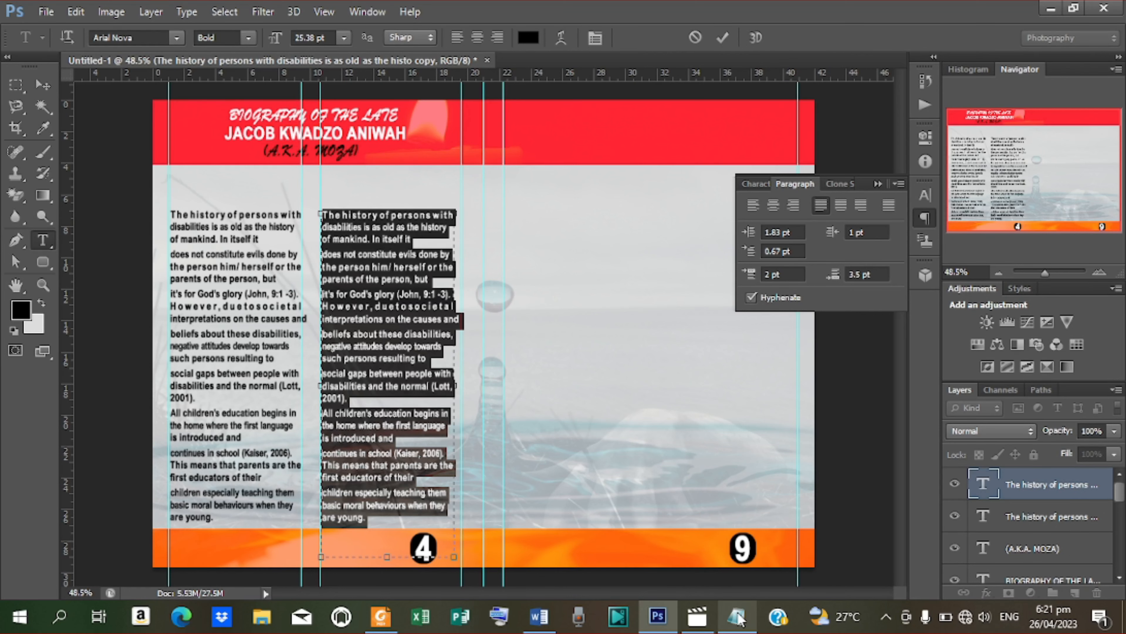
{"action": "left_click", "coordinate": [736, 616]}
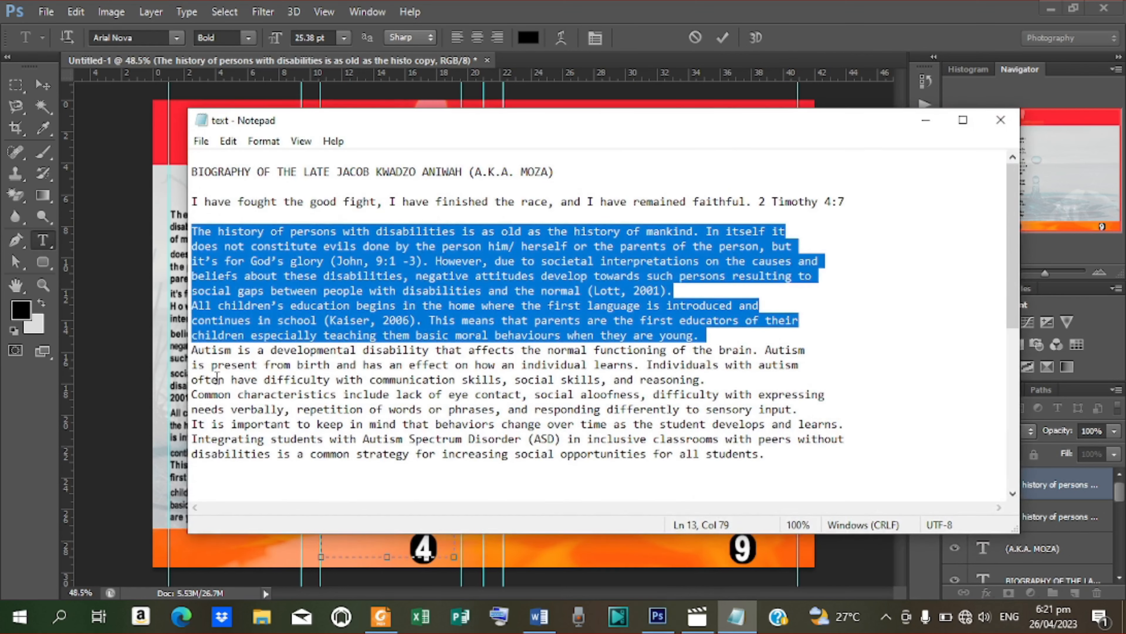
{"action": "left_click_drag", "start_coordinate": [191, 351], "coordinate": [733, 475]}
{"action": "key", "text": "ctrl+c"}
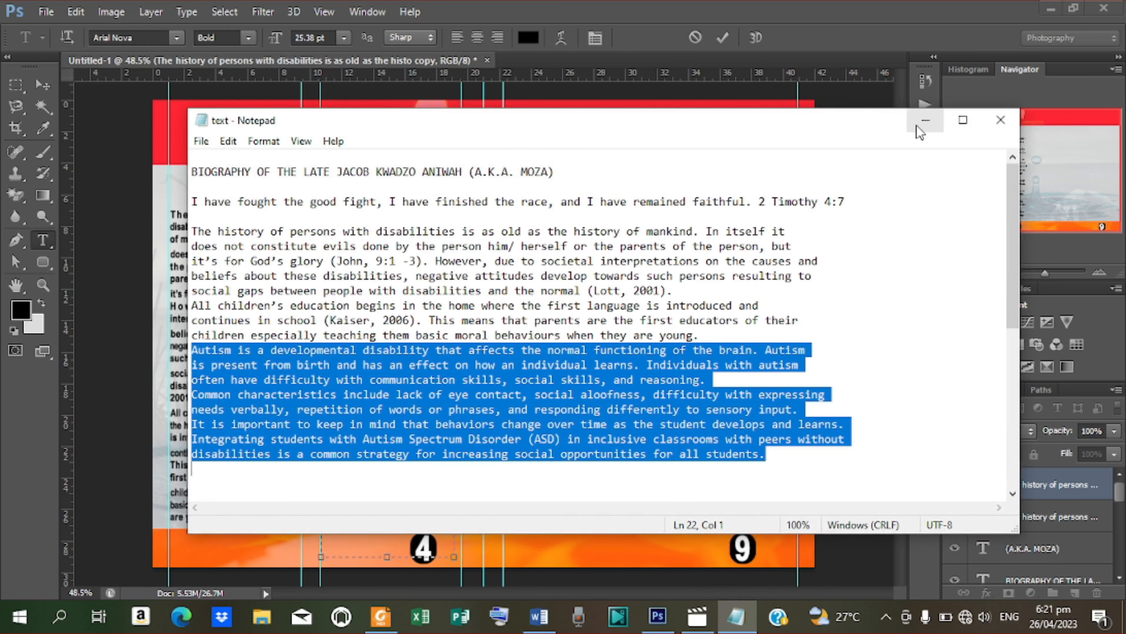
{"action": "left_click", "coordinate": [925, 121]}
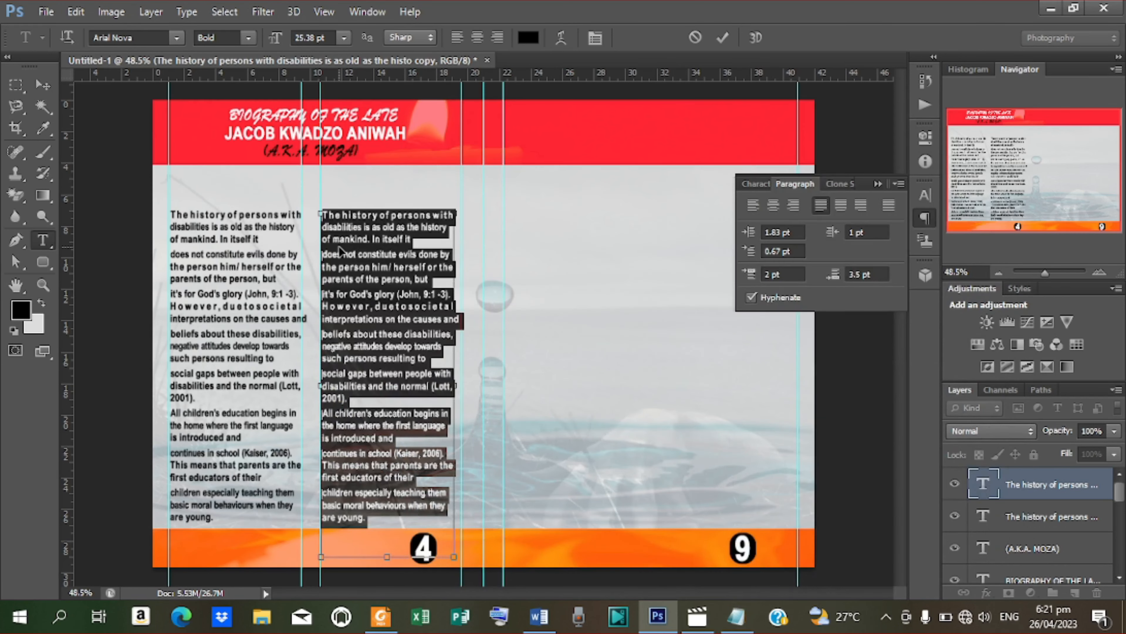
{"action": "key", "text": "ctrl+v"}
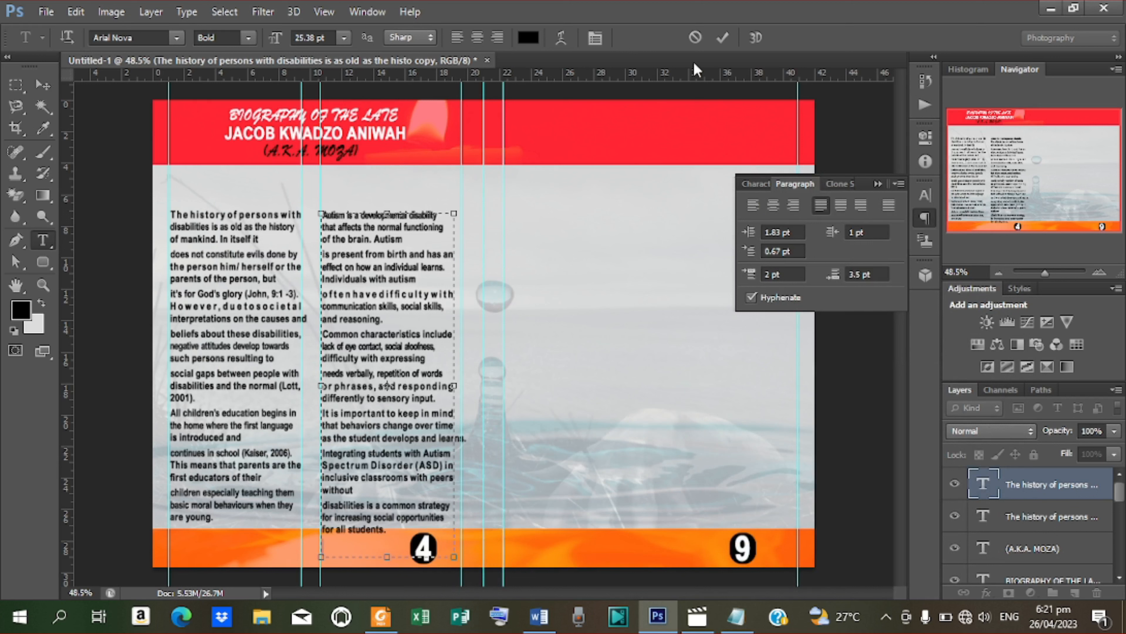
{"action": "left_click", "coordinate": [726, 39]}
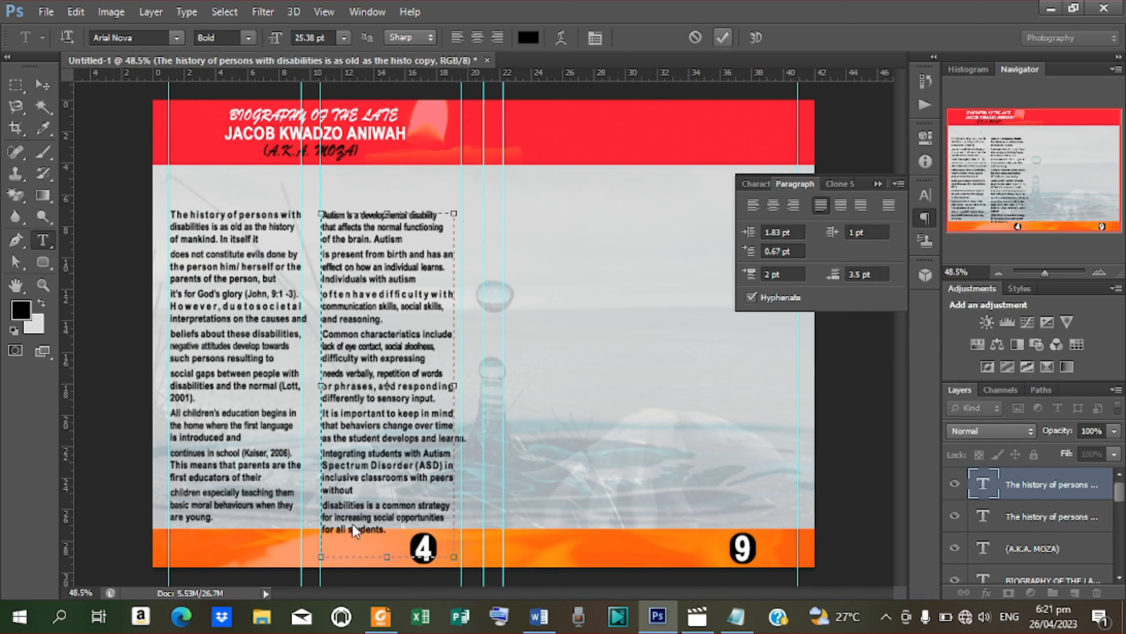
Step: Remove the stray line break after 'without' in the Autism text
{"action": "left_click", "coordinate": [326, 506]}
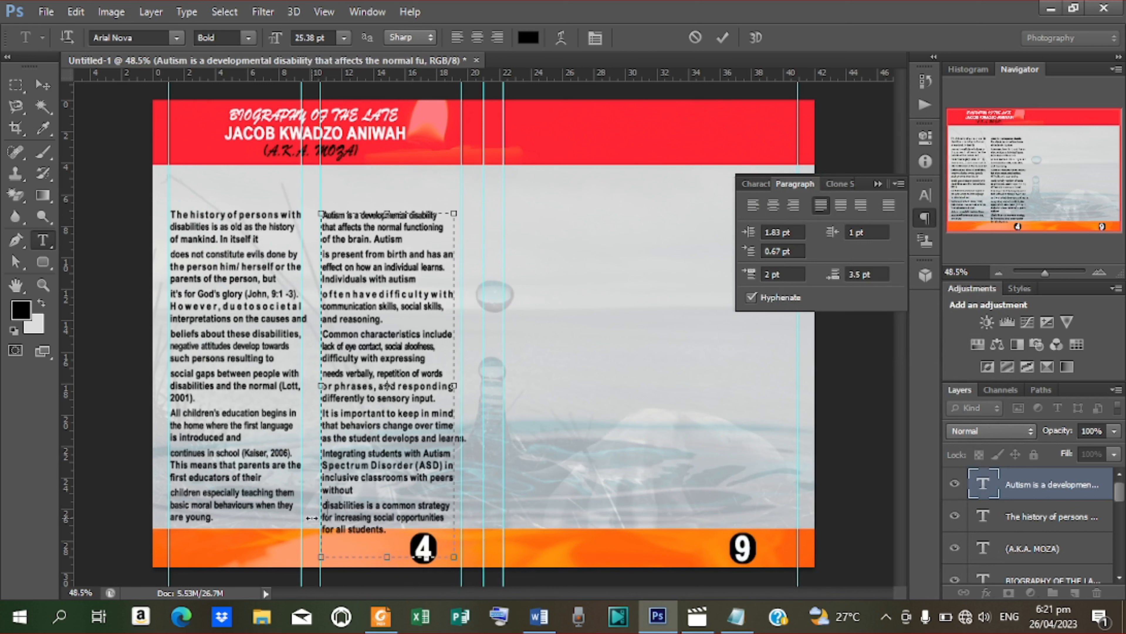
{"action": "key", "text": "BackSpace"}
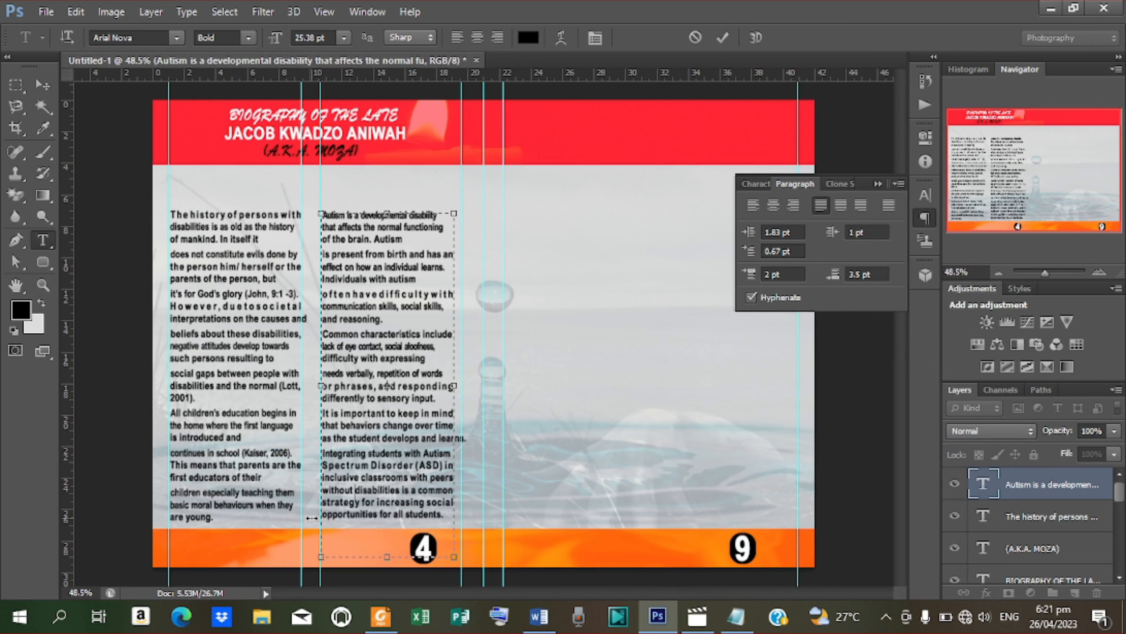
{"action": "left_click", "coordinate": [728, 36]}
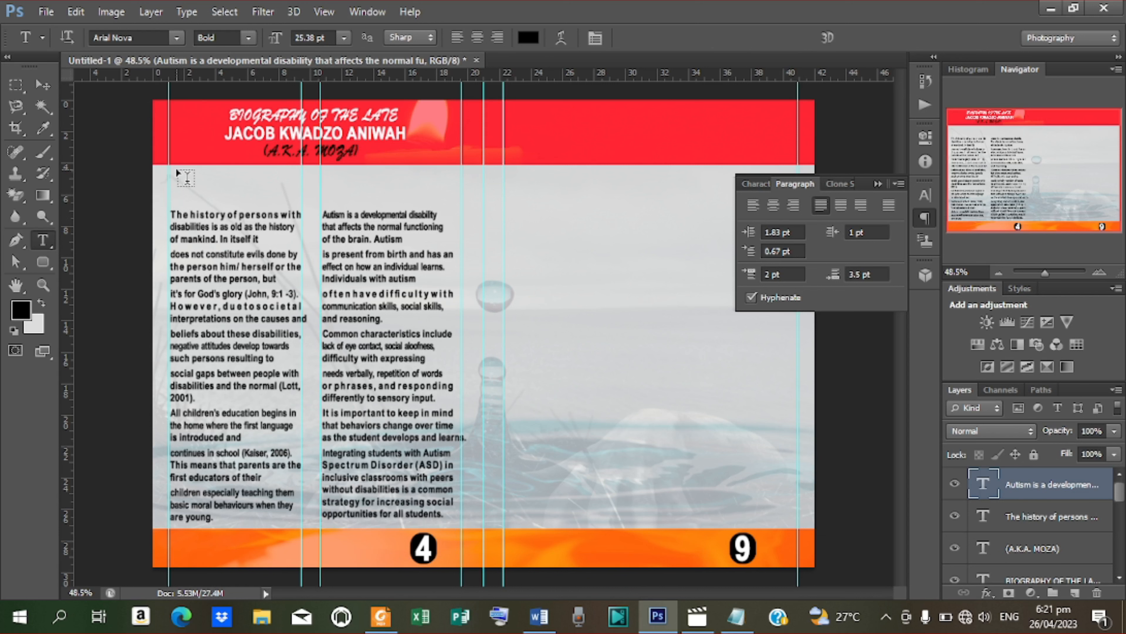
Step: Paste the 2 Timothy 4:7 verse from Notepad into a new text box above the columns
{"action": "left_click_drag", "start_coordinate": [176, 171], "coordinate": [442, 197]}
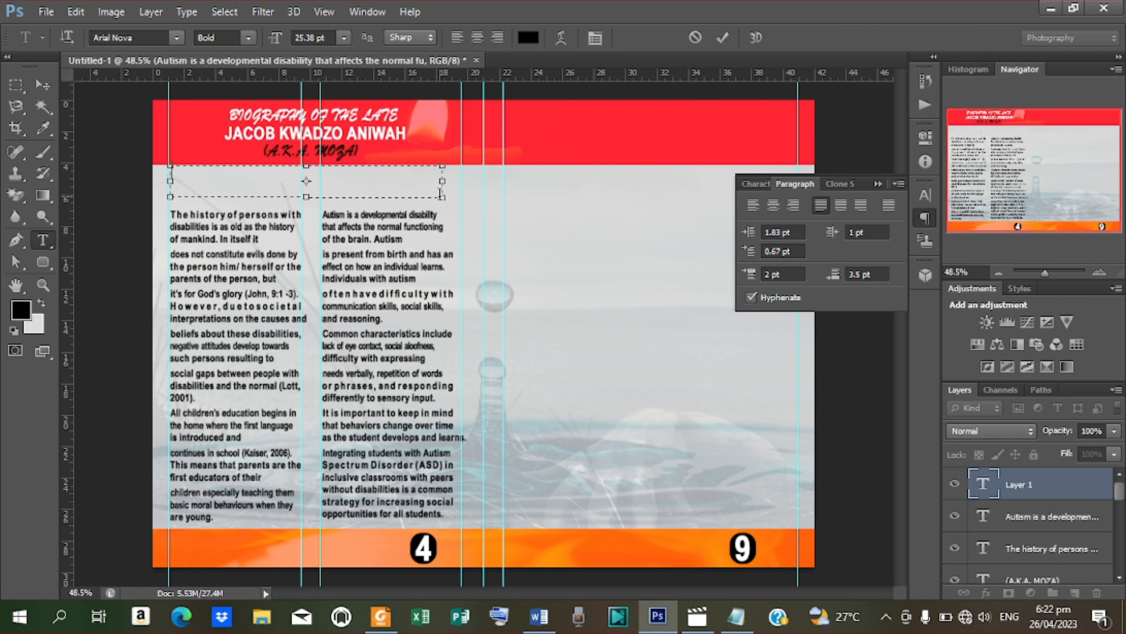
{"action": "left_click", "coordinate": [736, 617]}
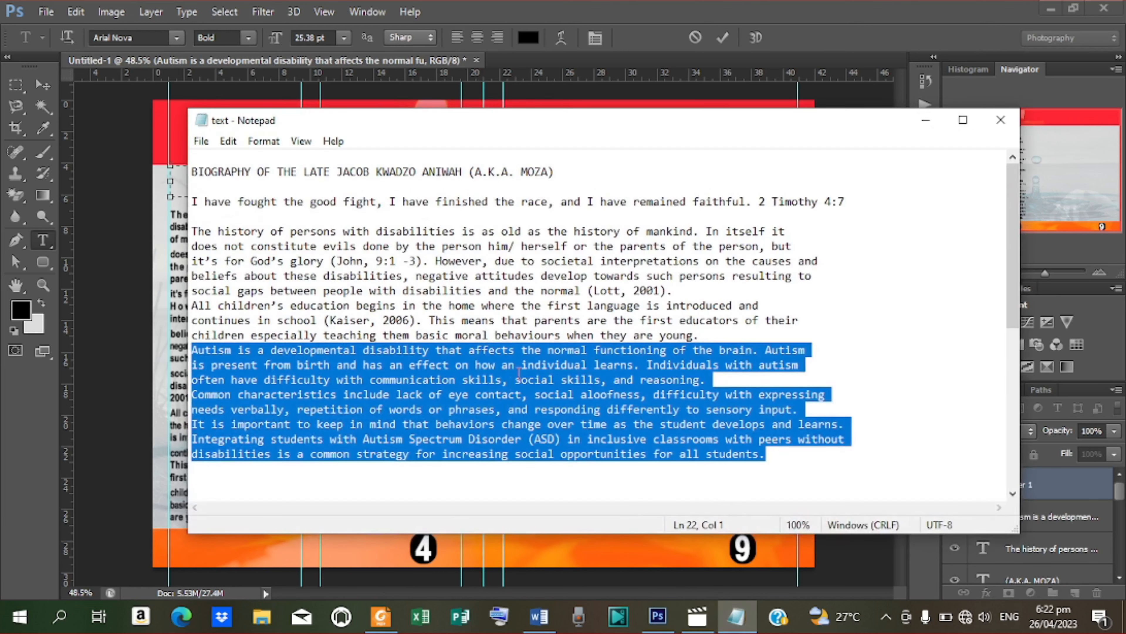
{"action": "left_click_drag", "start_coordinate": [192, 200], "coordinate": [862, 198]}
{"action": "key", "text": "ctrl+c"}
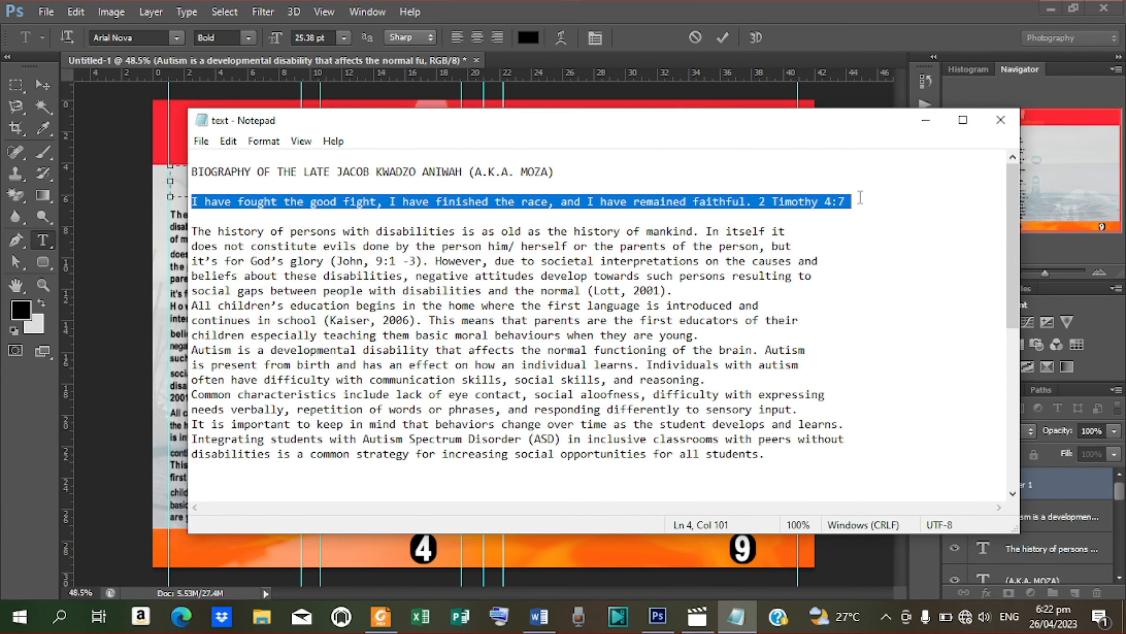
{"action": "left_click", "coordinate": [928, 118]}
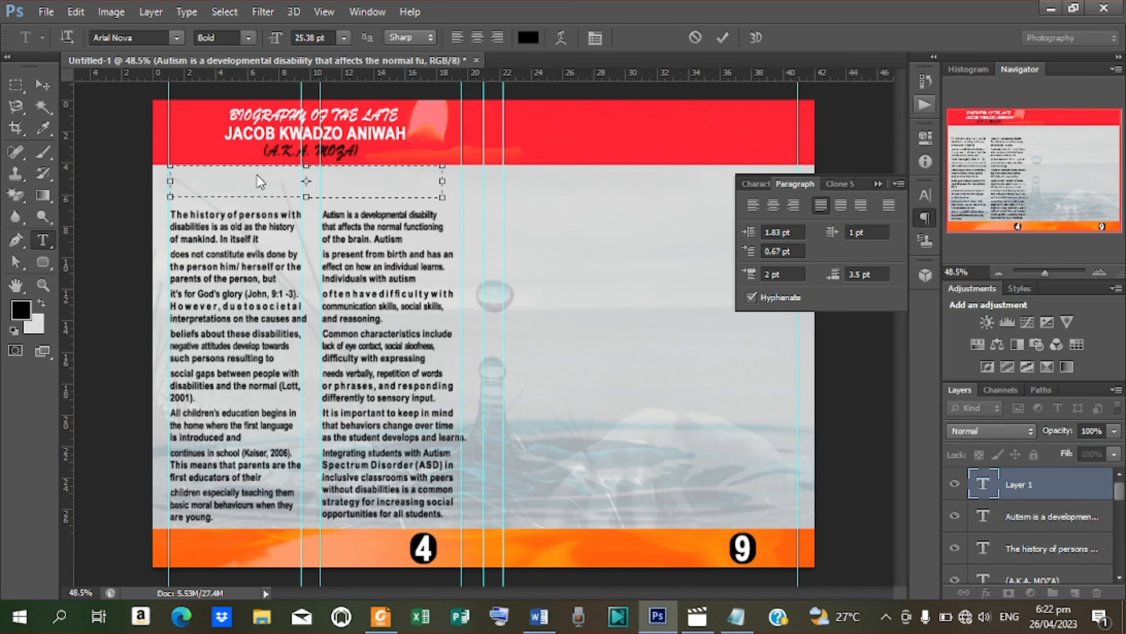
{"action": "key", "text": "ctrl+v"}
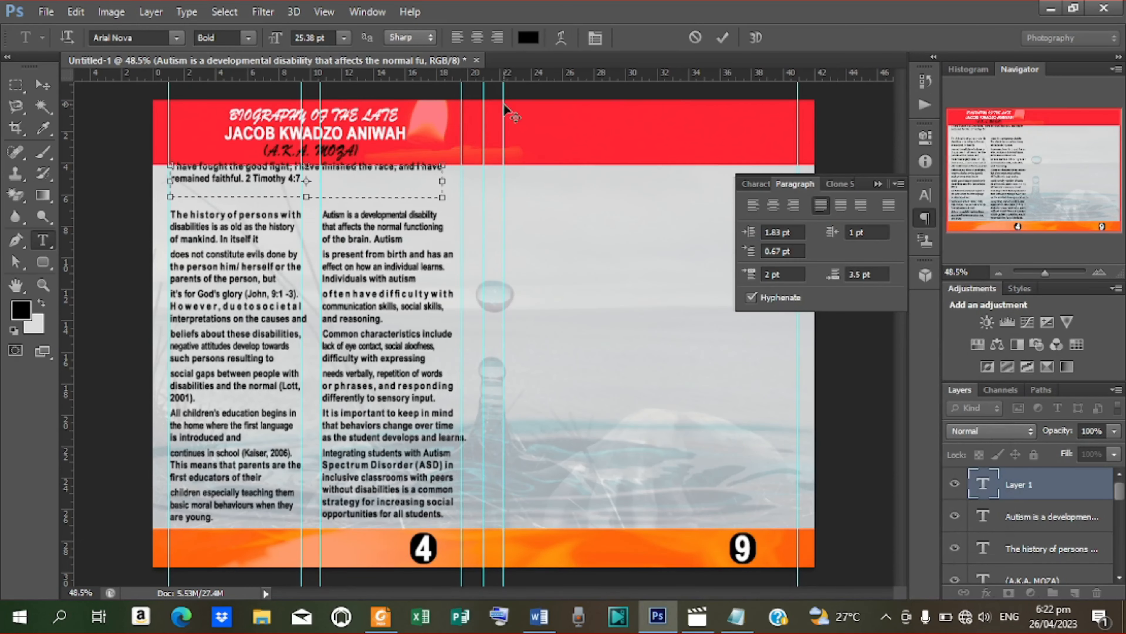
{"action": "left_click", "coordinate": [722, 38]}
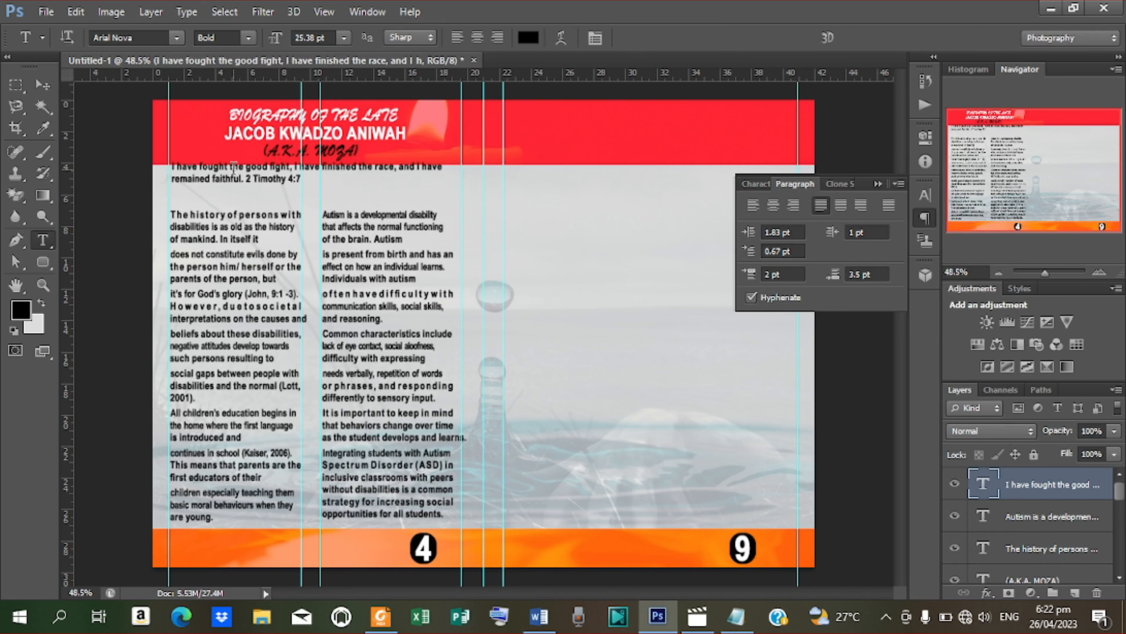
Step: Break the verse into two lines before 'and I have' and nudge it down and right
{"action": "left_click", "coordinate": [401, 169]}
{"action": "key", "text": "Return"}
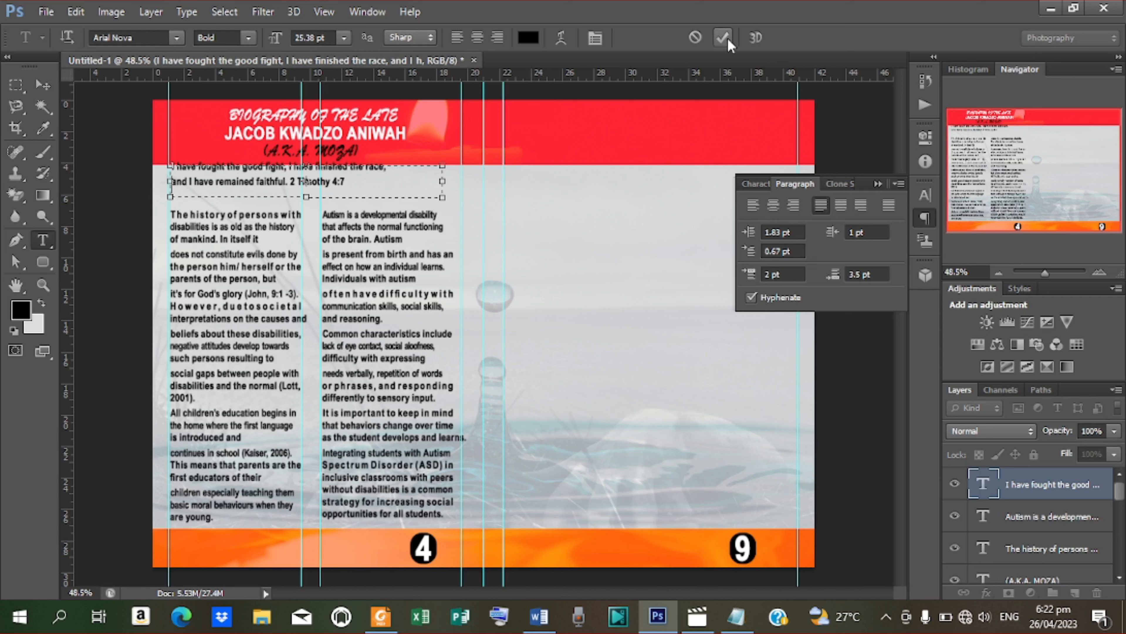
{"action": "left_click", "coordinate": [723, 38]}
{"action": "left_click", "coordinate": [38, 80]}
{"action": "key", "text": "shift+Down"}
{"action": "key", "text": "shift+Down"}
{"action": "key", "text": "shift+Down"}
{"action": "key", "text": "shift+Right"}
{"action": "key", "text": "shift+Right"}
{"action": "key", "text": "shift+Right"}
{"action": "key", "text": "shift+Right"}
{"action": "key", "text": "shift+Right"}
{"action": "key", "text": "shift+Right"}
{"action": "key", "text": "shift+Right"}
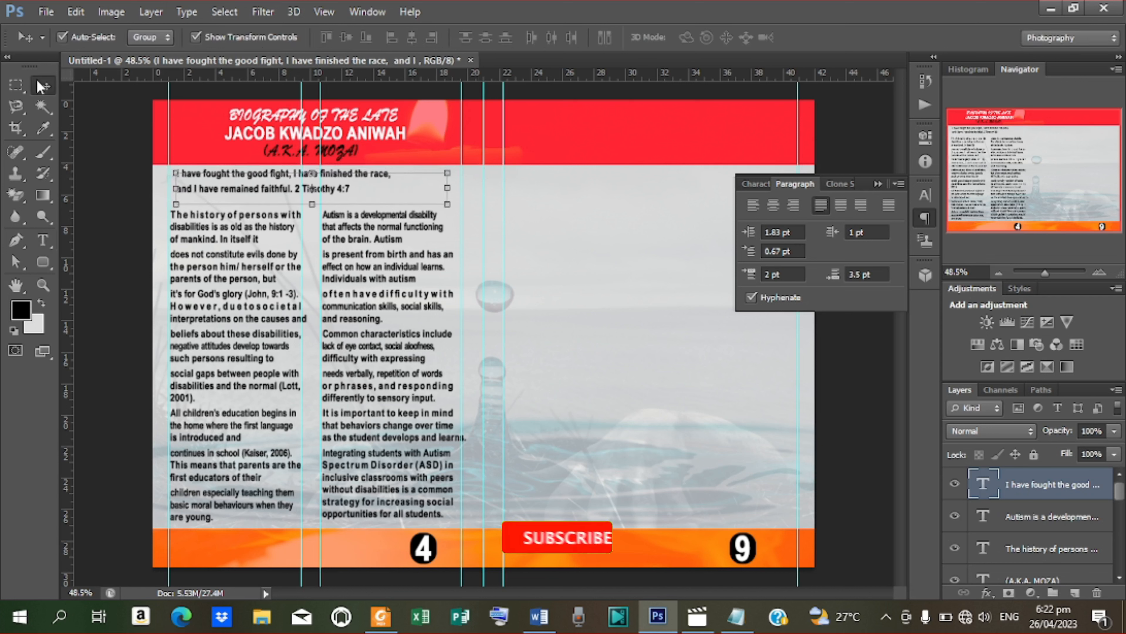
Step: Nudge the verse a little further right and down above the body columns
{"action": "key", "text": "shift+Right"}
{"action": "key", "text": "shift+Right"}
{"action": "key", "text": "shift+Right"}
{"action": "key", "text": "shift+Right"}
{"action": "key", "text": "shift+Right"}
{"action": "key", "text": "shift+Right"}
{"action": "key", "text": "shift+Right"}
{"action": "key", "text": "shift+Right"}
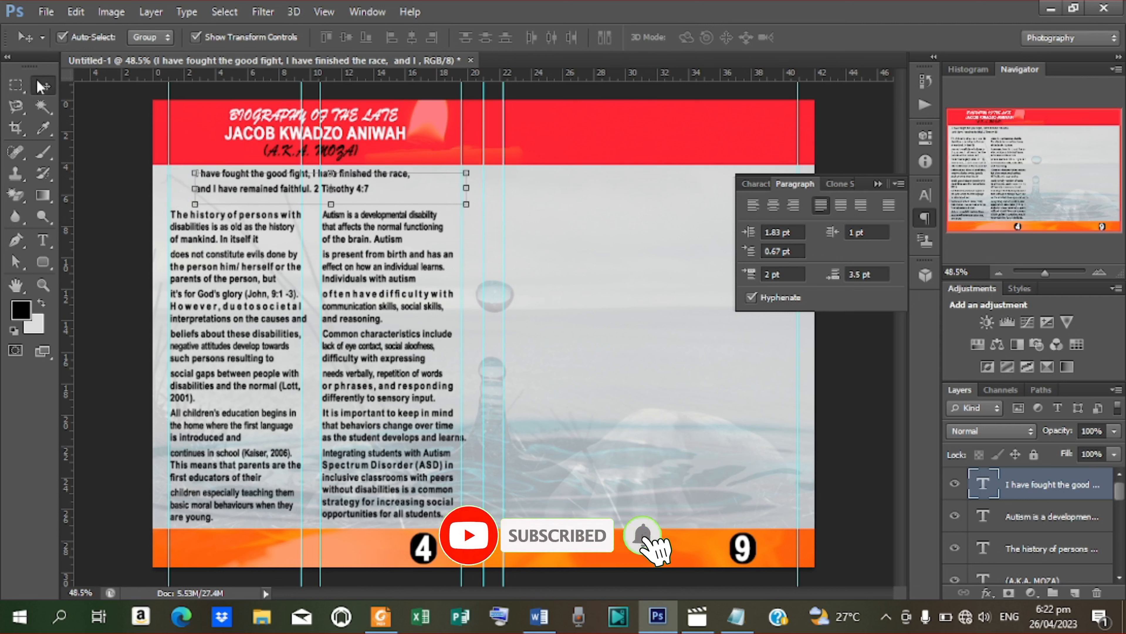
{"action": "key", "text": "shift+Right"}
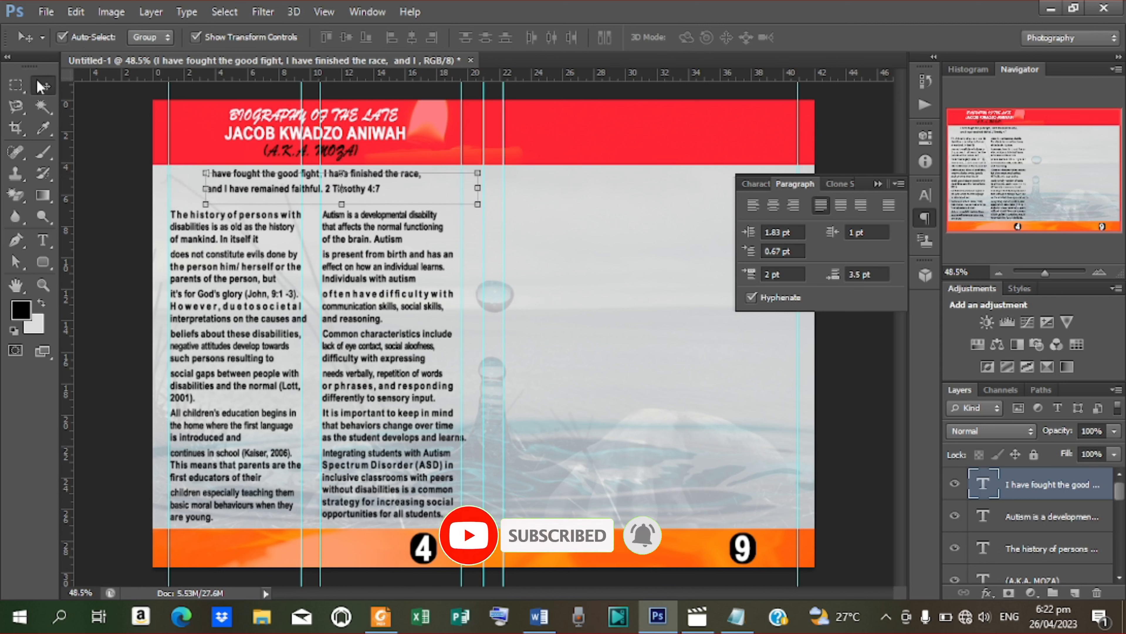
{"action": "key", "text": "shift+Down"}
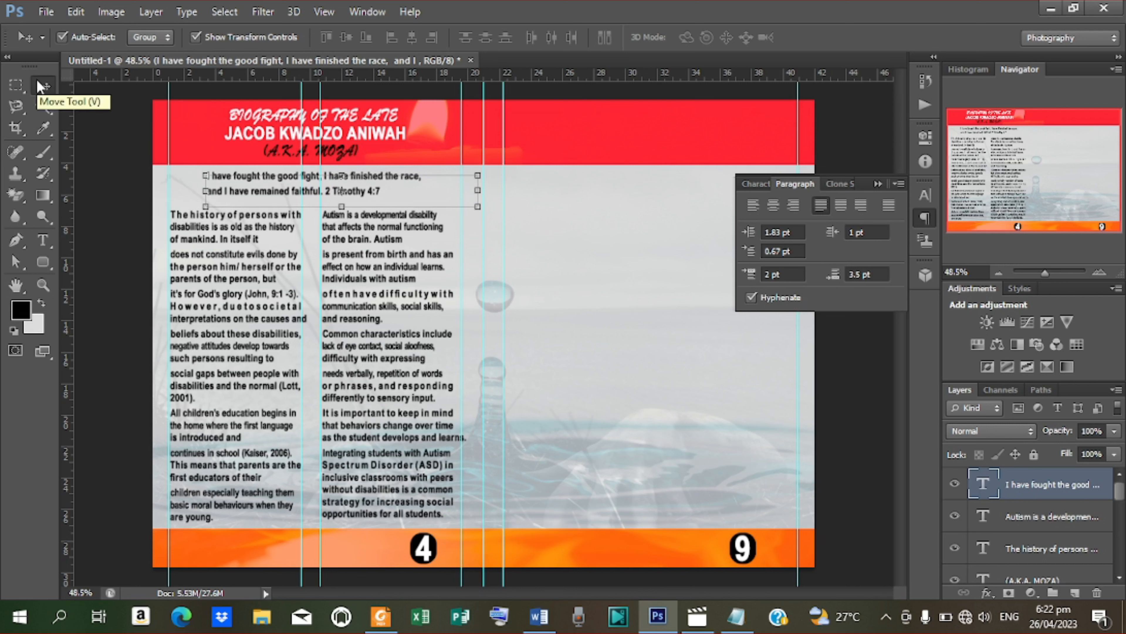
{"action": "key", "text": "Right"}
{"action": "key", "text": "Right"}
{"action": "key", "text": "Right"}
{"action": "key", "text": "Right"}
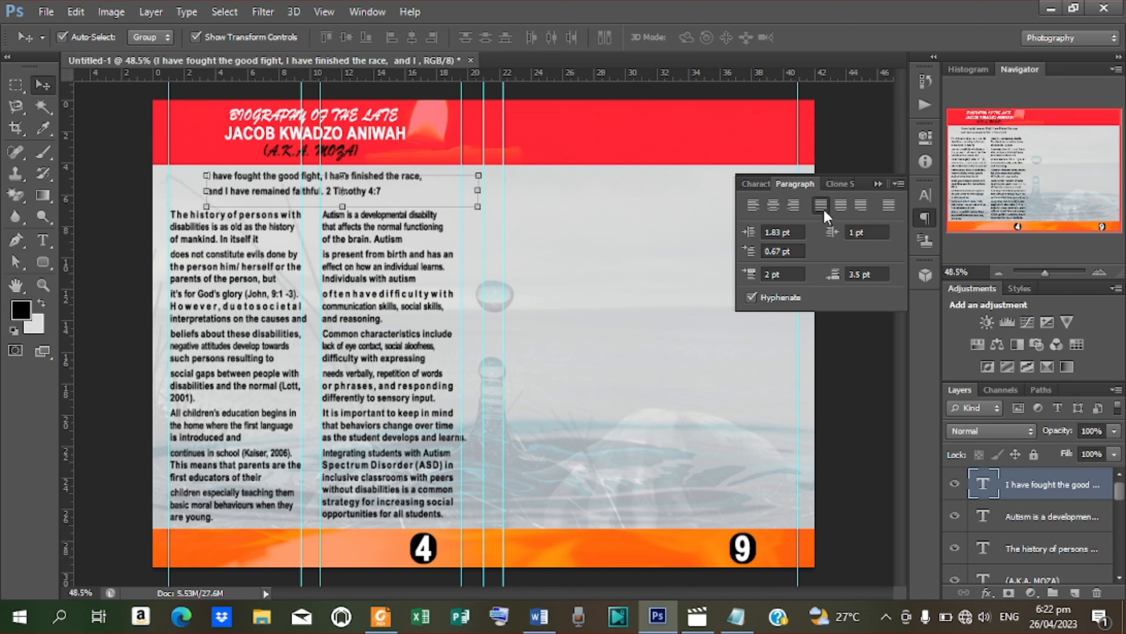
Step: Set the verse's font style to Arial Nova Light Italic and zoom in to check it
{"action": "left_click", "coordinate": [763, 185]}
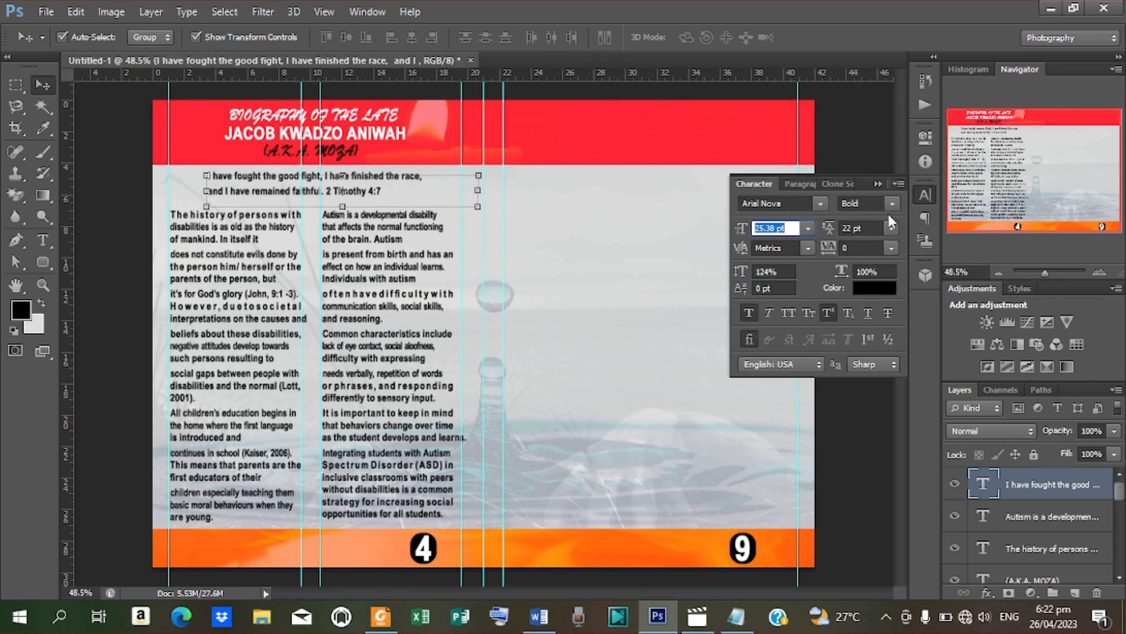
{"action": "left_click", "coordinate": [892, 204]}
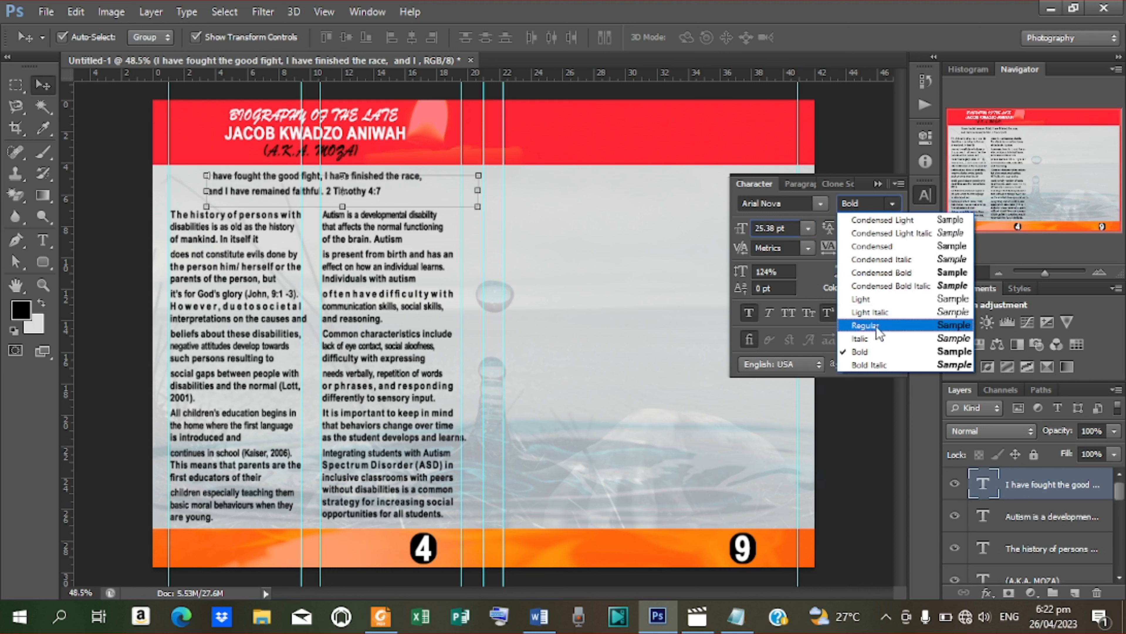
{"action": "left_click", "coordinate": [875, 312]}
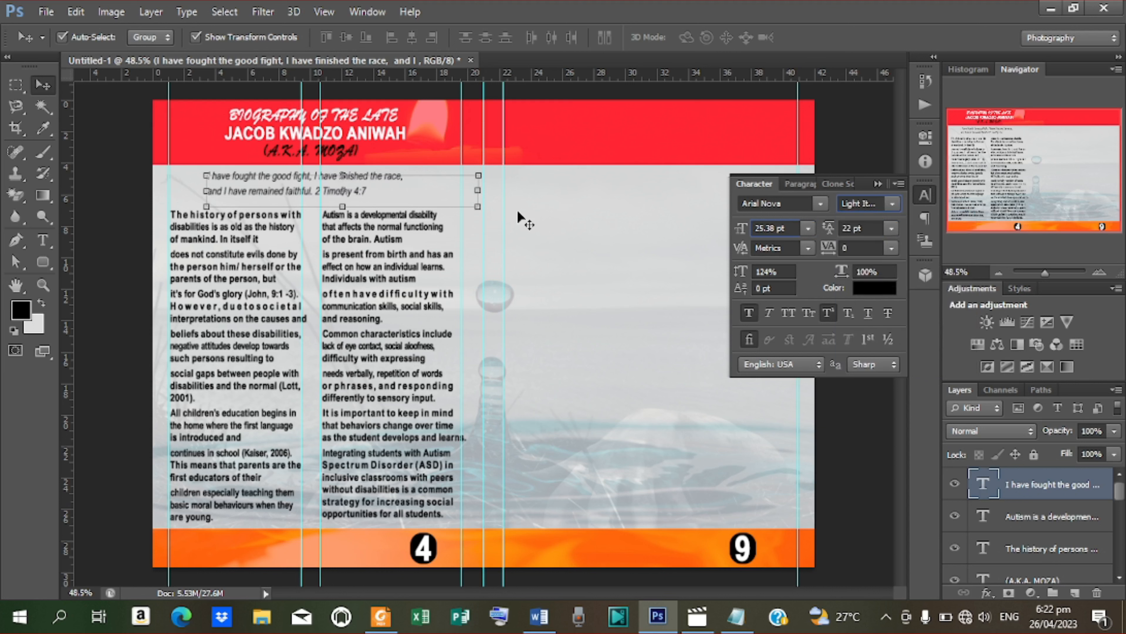
{"action": "key", "text": "ctrl+plus"}
{"action": "key", "text": "ctrl+plus"}
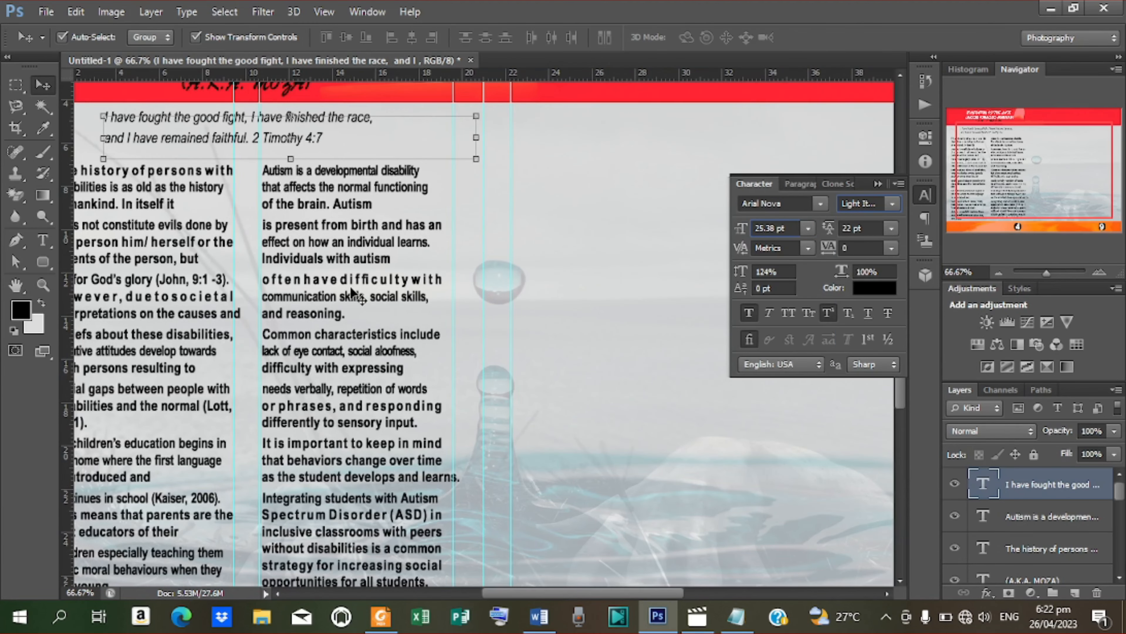
{"action": "left_click", "coordinate": [534, 174]}
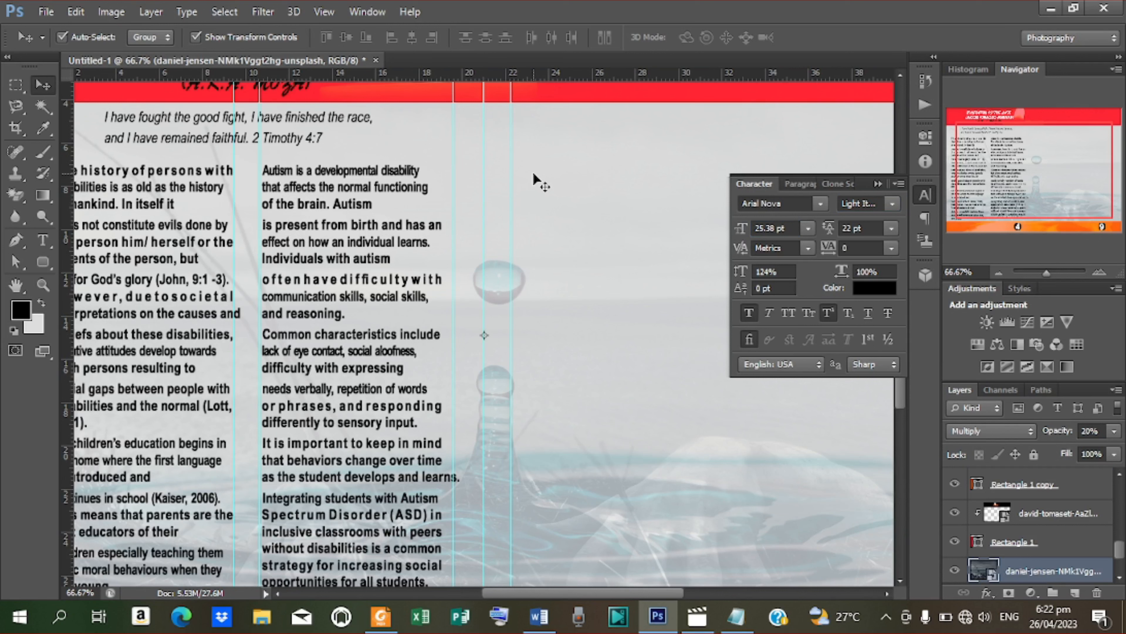
{"action": "key", "text": "ctrl+minus"}
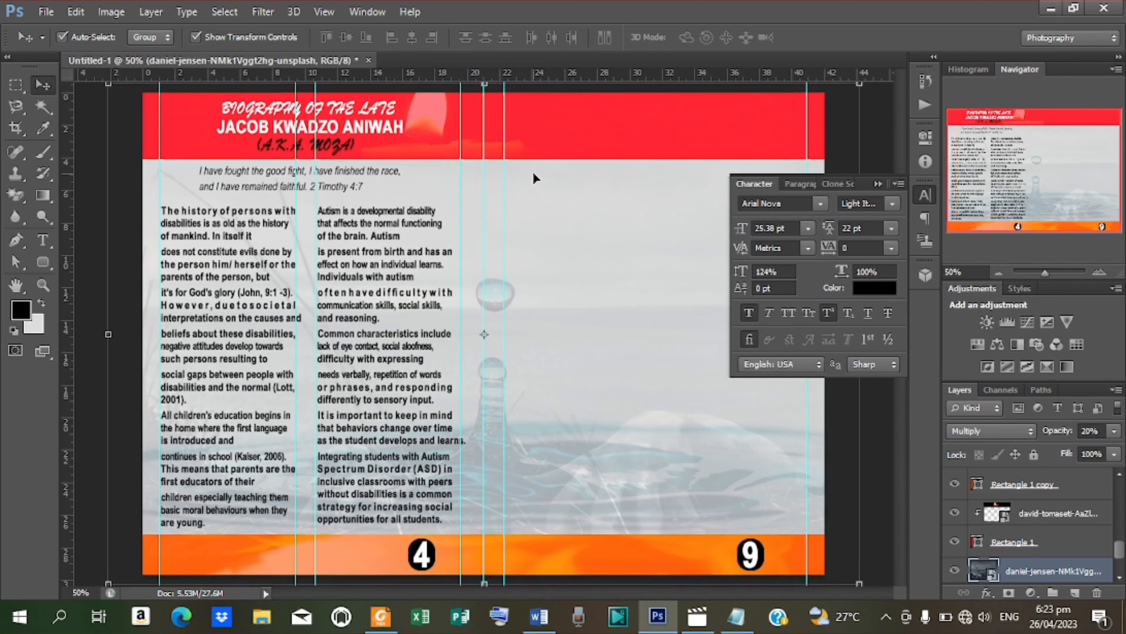
{"action": "left_click", "coordinate": [877, 183]}
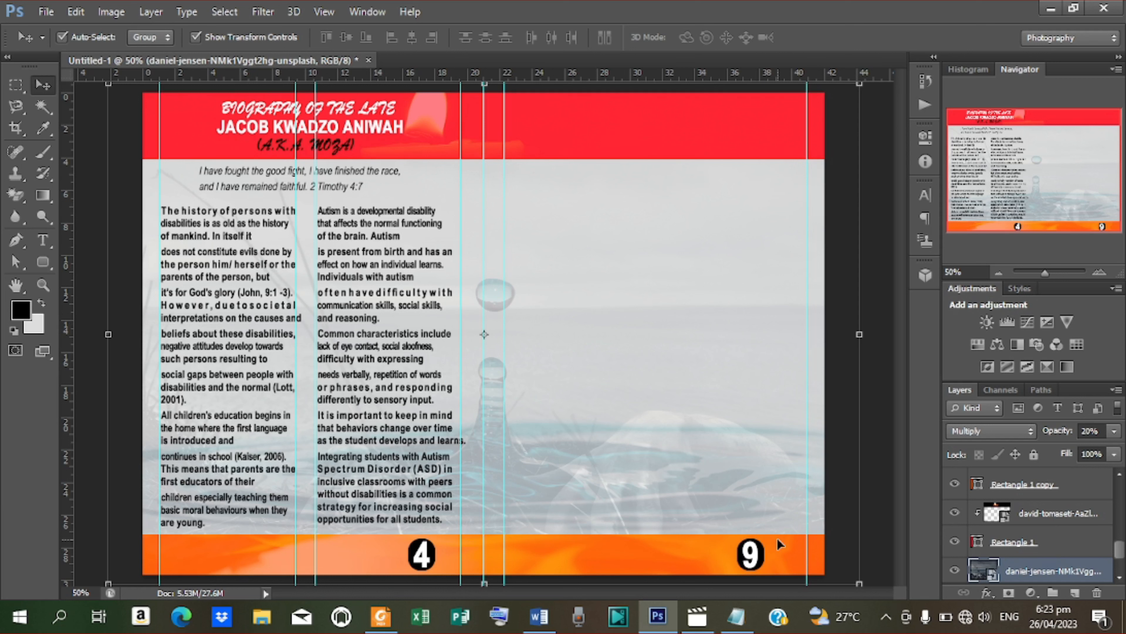
Step: Copy verses 1–3 of Hymn 648 from the Notepad text file, then minimize Notepad
{"action": "key", "text": "t"}
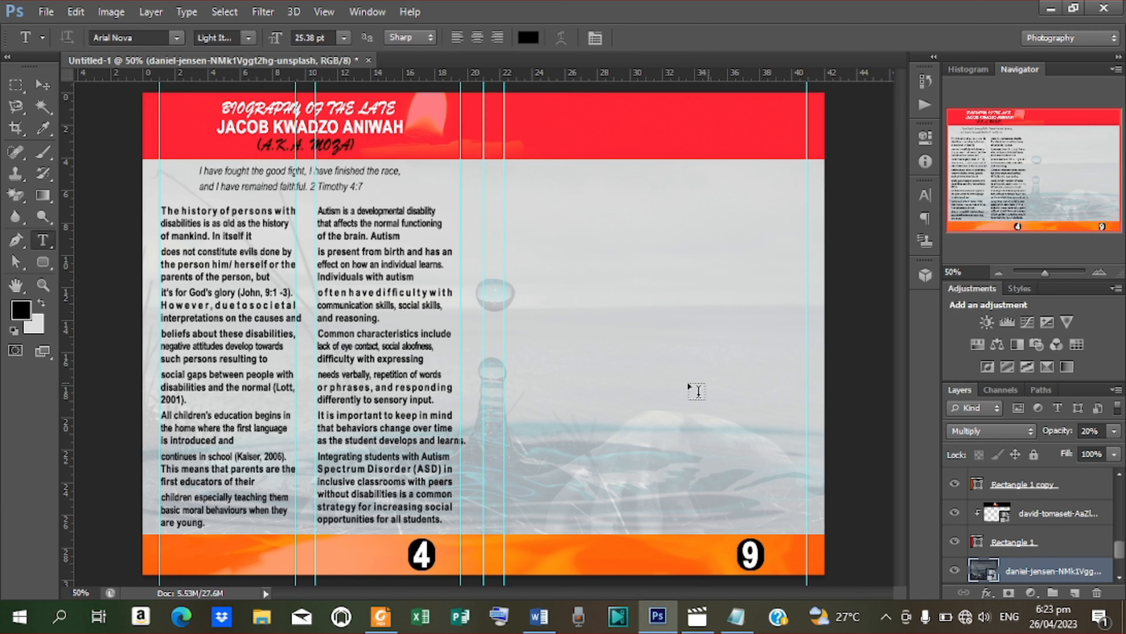
{"action": "left_click", "coordinate": [562, 135]}
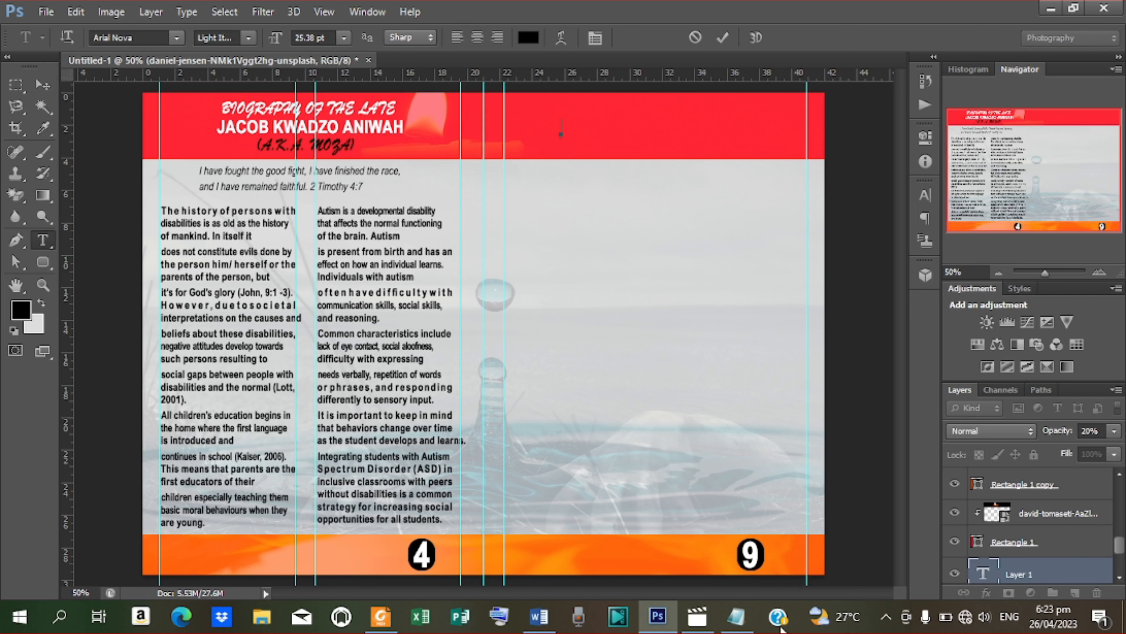
{"action": "left_click", "coordinate": [737, 618]}
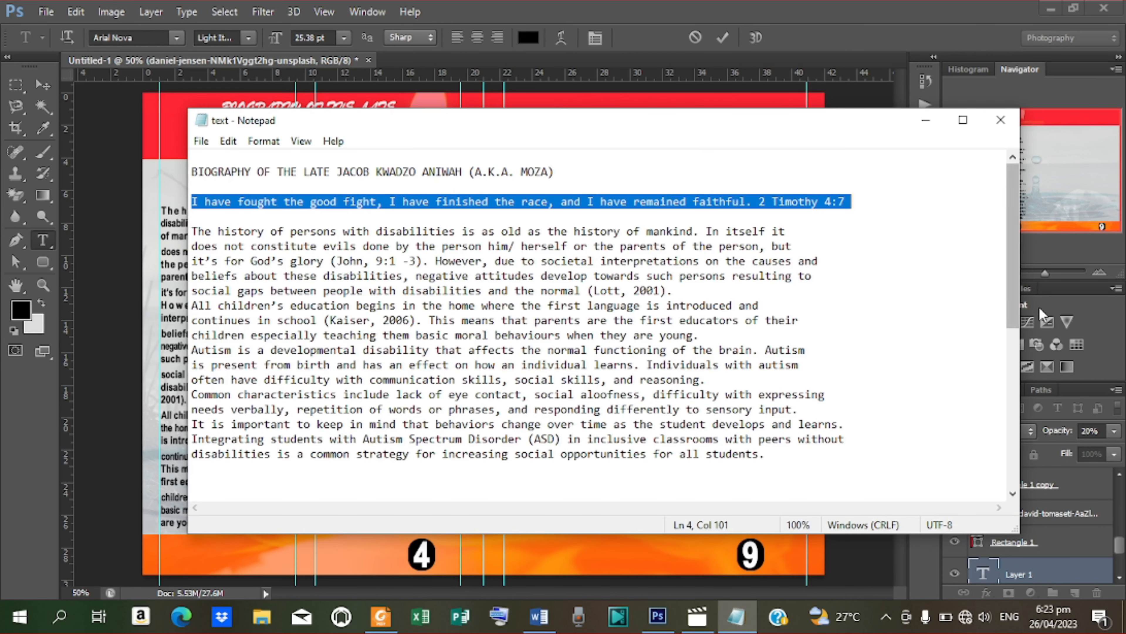
{"action": "left_click_drag", "start_coordinate": [1013, 292], "coordinate": [1015, 409]}
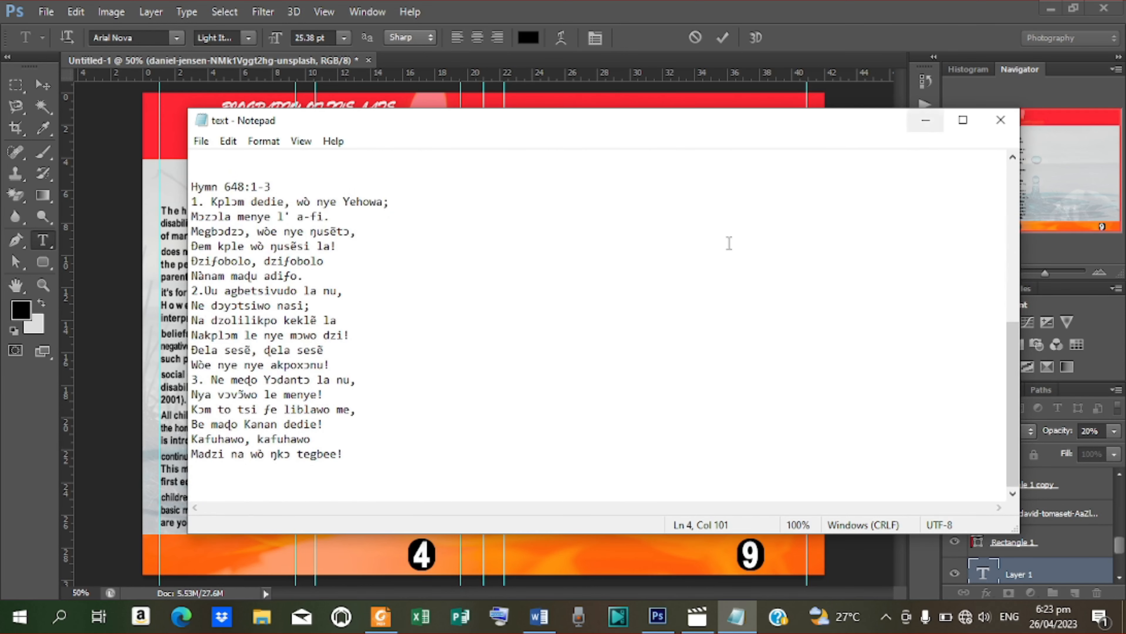
{"action": "left_click_drag", "start_coordinate": [207, 201], "coordinate": [245, 232]}
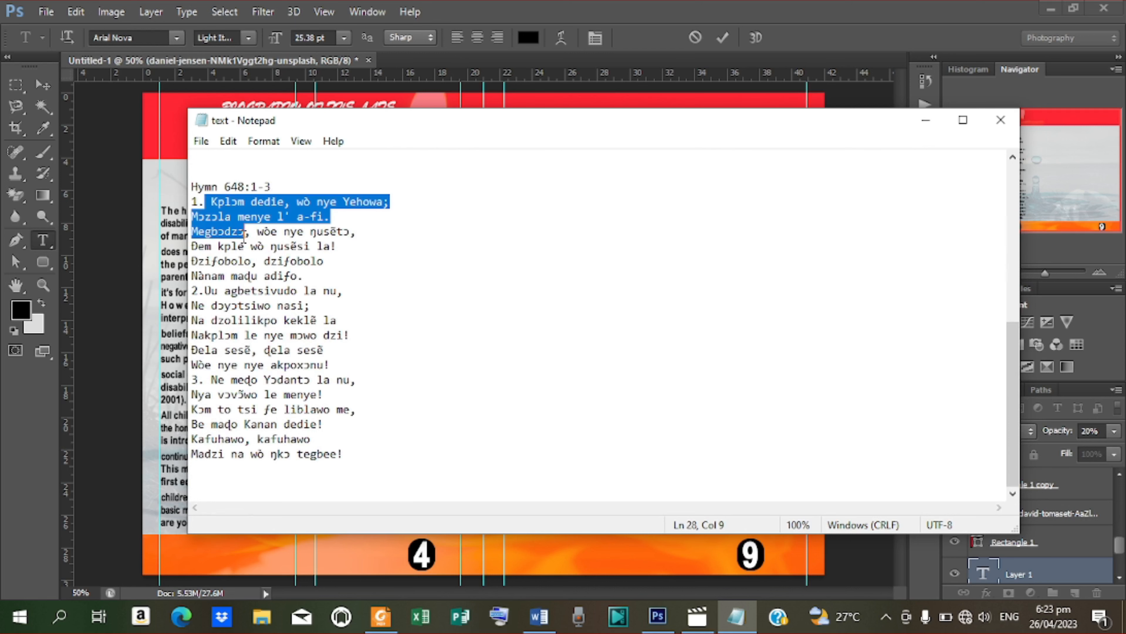
{"action": "left_click_drag", "start_coordinate": [194, 202], "coordinate": [343, 465]}
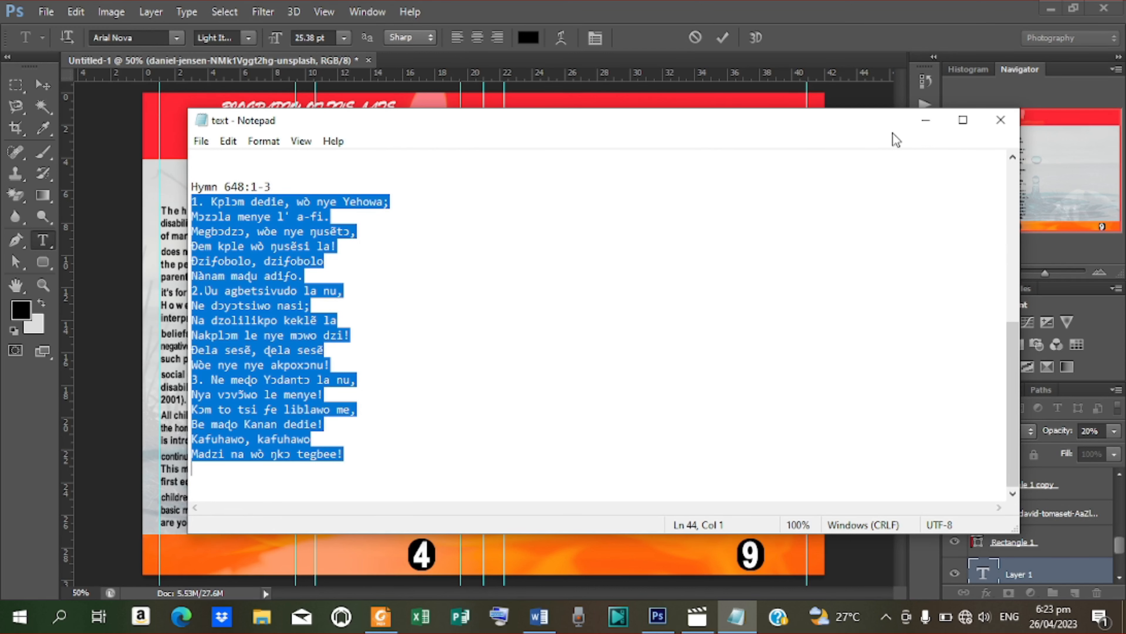
{"action": "left_click", "coordinate": [925, 120]}
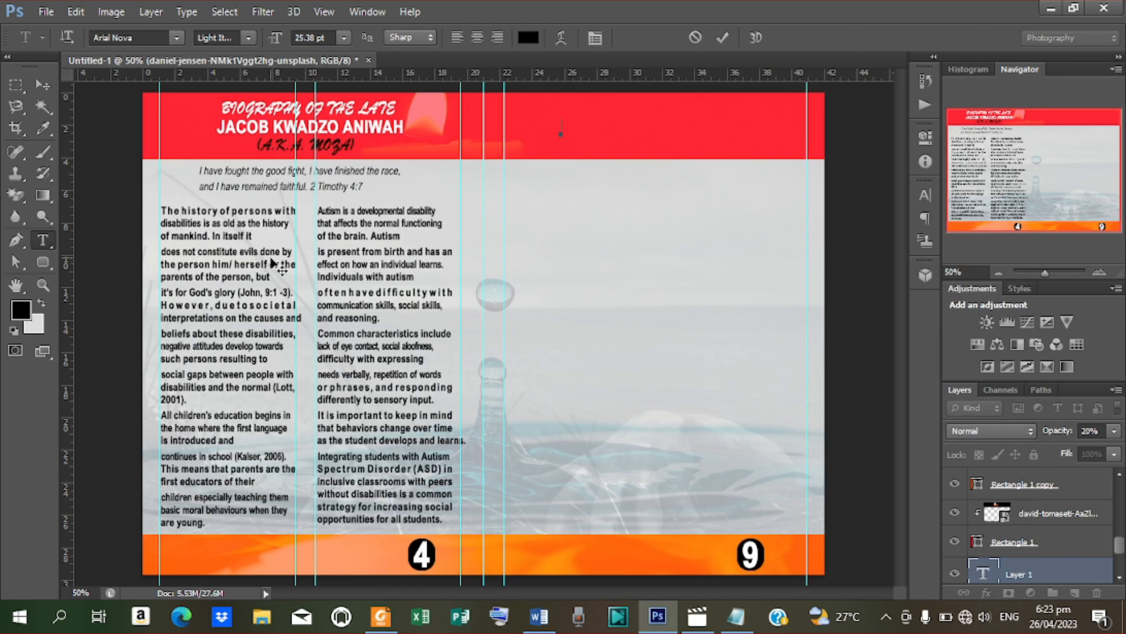
Step: Add vertical guides at about 30 cm and 31.5 cm on the right page
{"action": "left_click_drag", "start_coordinate": [67, 284], "coordinate": [640, 307]}
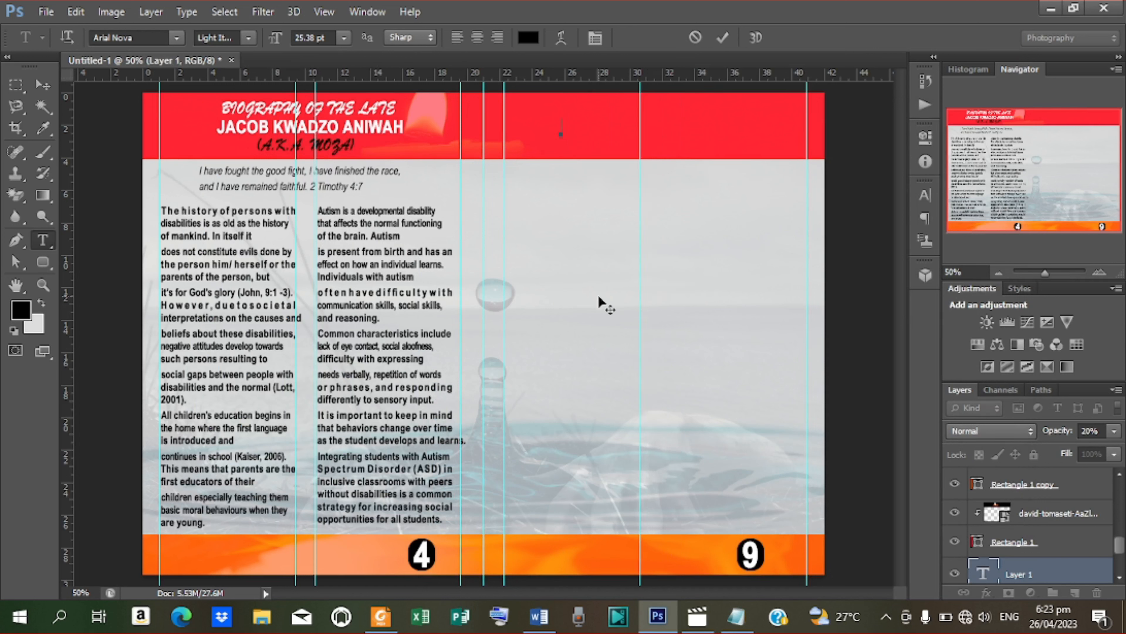
{"action": "left_click_drag", "start_coordinate": [73, 265], "coordinate": [653, 213]}
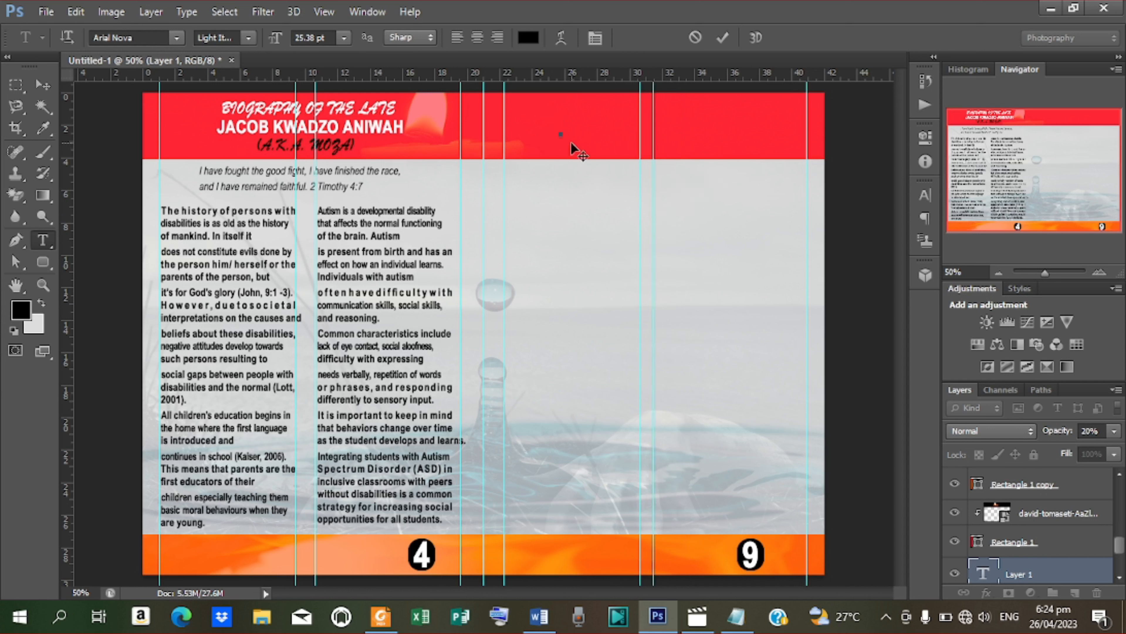
{"action": "left_click", "coordinate": [722, 37]}
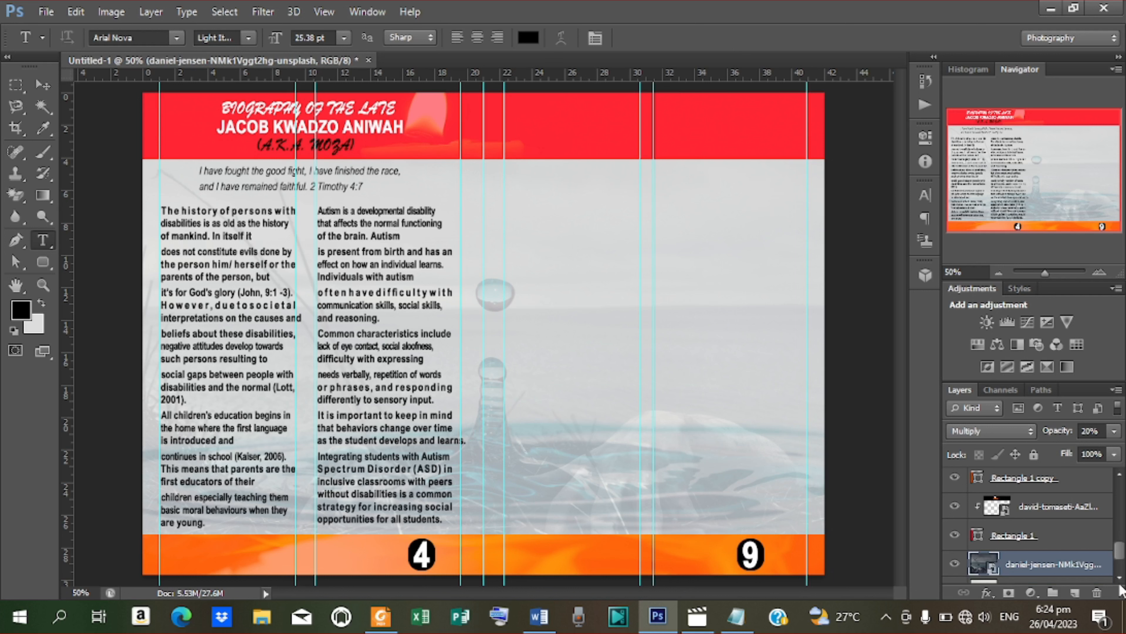
Step: Paste the three hymn verses into a new right-page text box, dismissing the program error
{"action": "left_click_drag", "start_coordinate": [1119, 563], "coordinate": [1112, 448]}
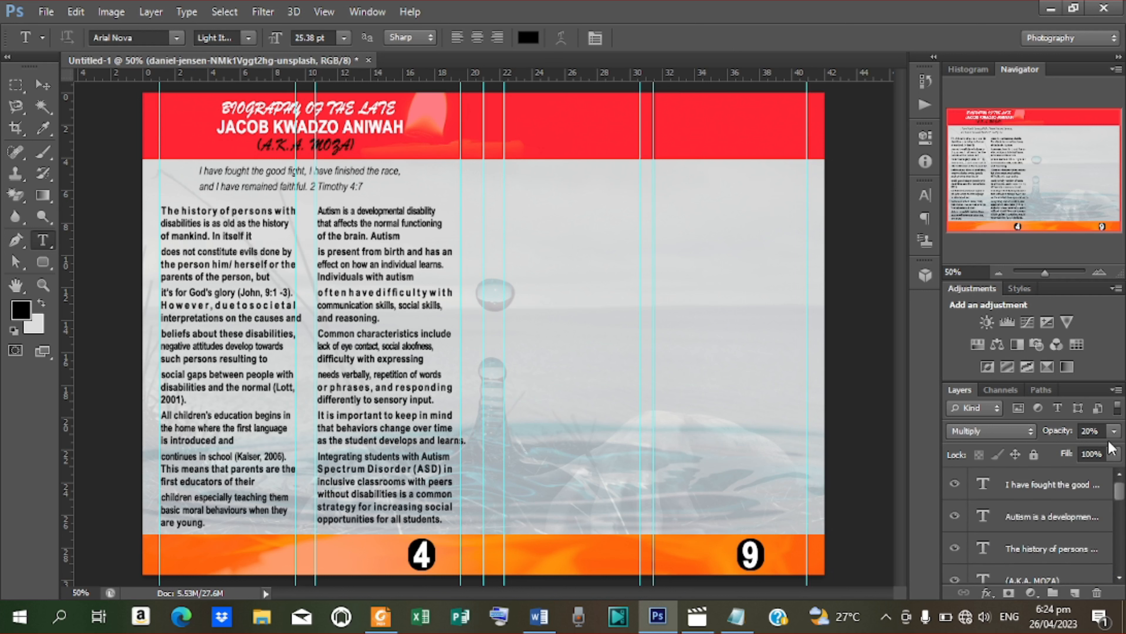
{"action": "left_click", "coordinate": [1044, 486]}
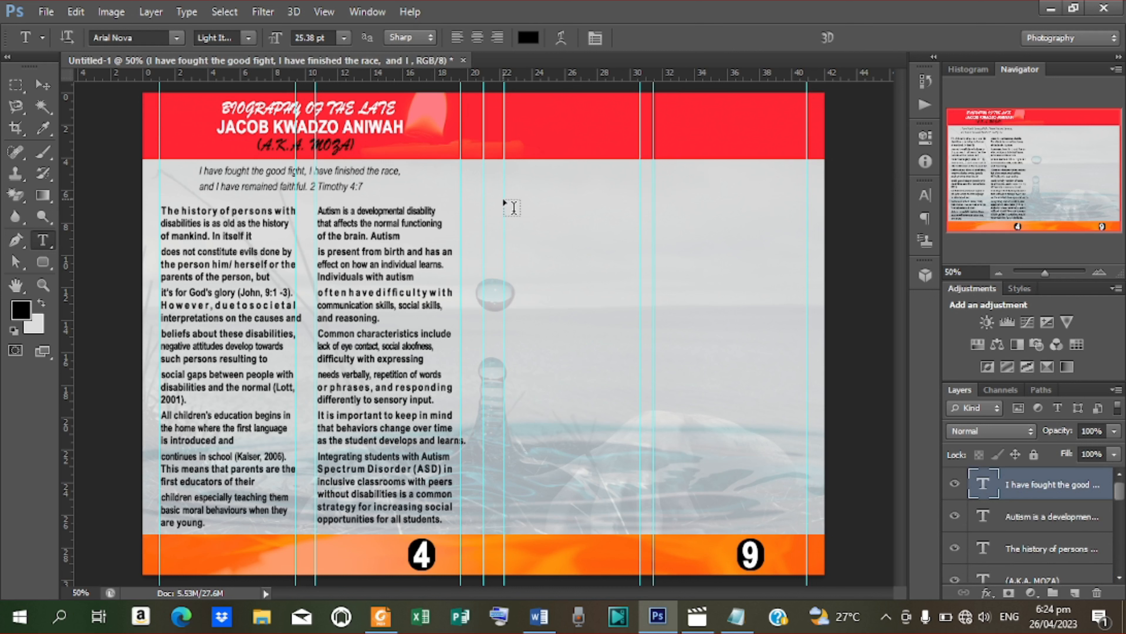
{"action": "left_click_drag", "start_coordinate": [504, 202], "coordinate": [641, 526]}
{"action": "key", "text": "ctrl"}
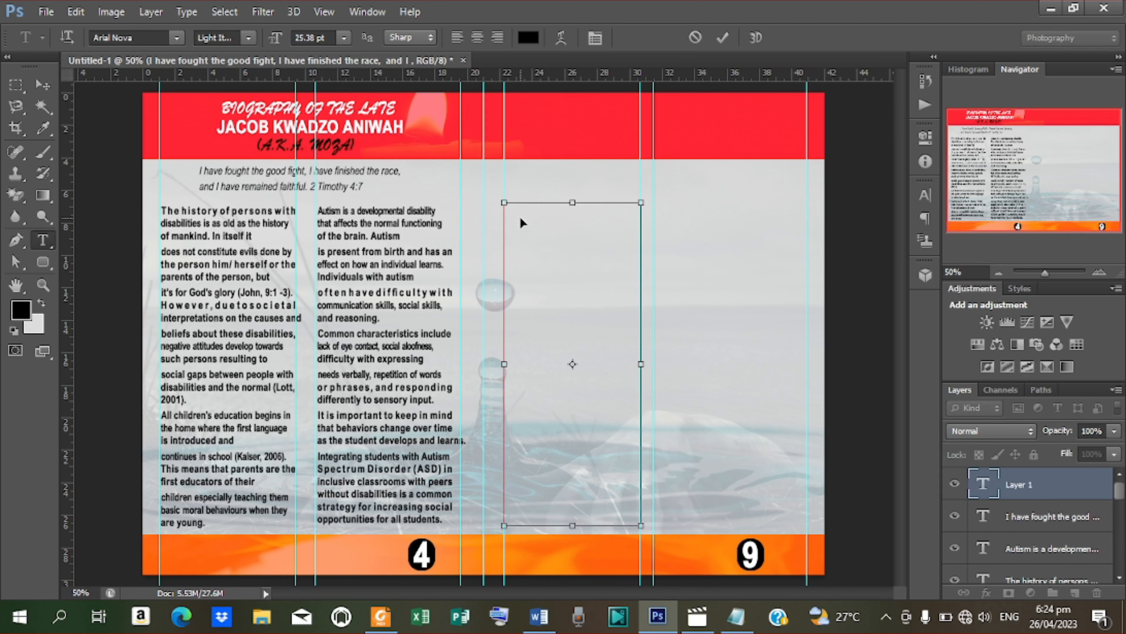
{"action": "key", "text": "ctrl+v"}
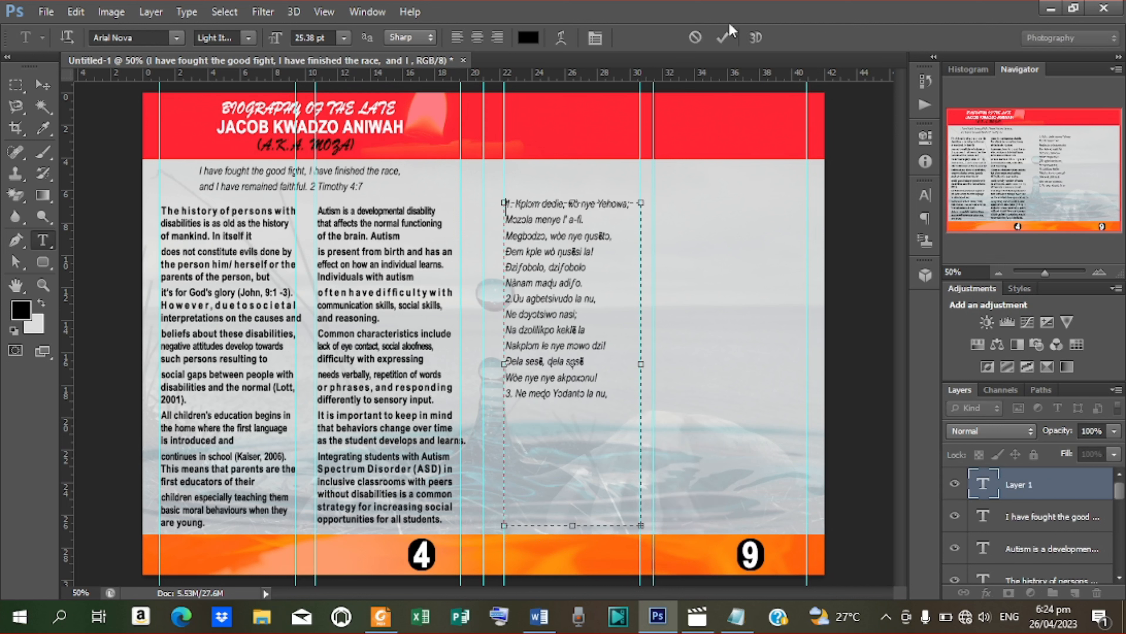
{"action": "left_click", "coordinate": [723, 37]}
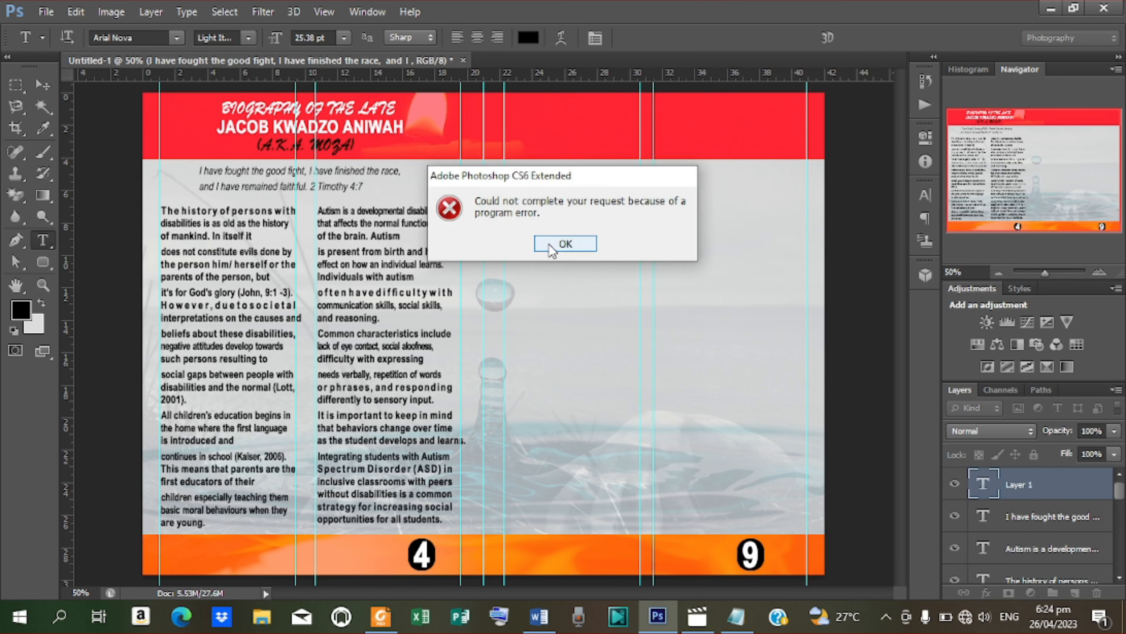
{"action": "left_click", "coordinate": [549, 243]}
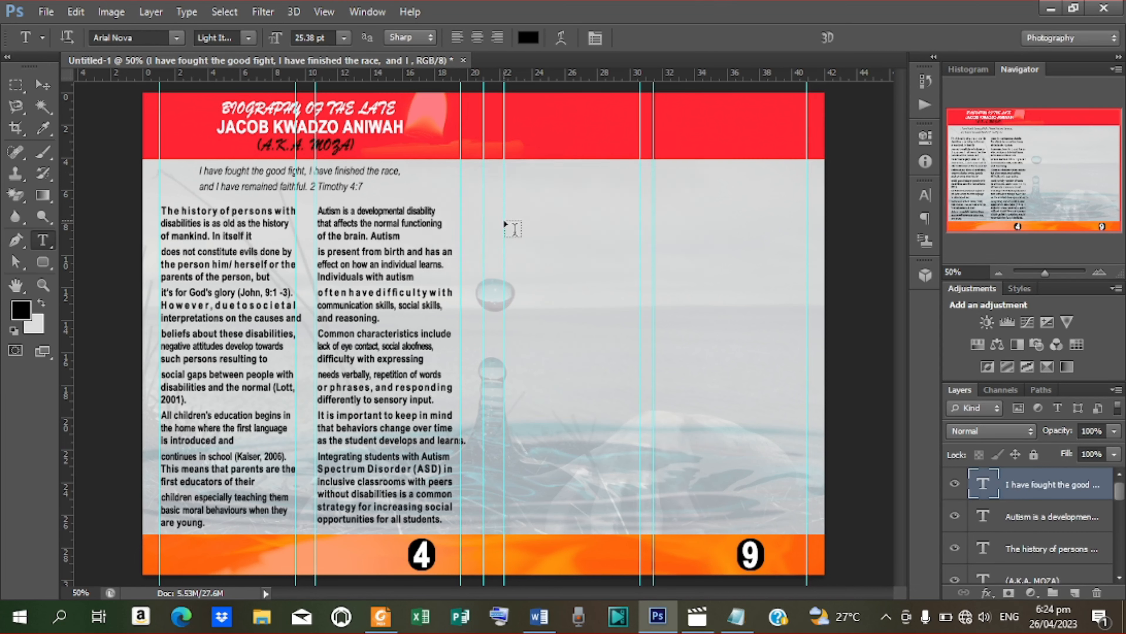
Step: Paste only the six-line first verse of Hymn 648 into a new right-page text box
{"action": "left_click_drag", "start_coordinate": [504, 214], "coordinate": [641, 523]}
{"action": "left_click", "coordinate": [750, 615]}
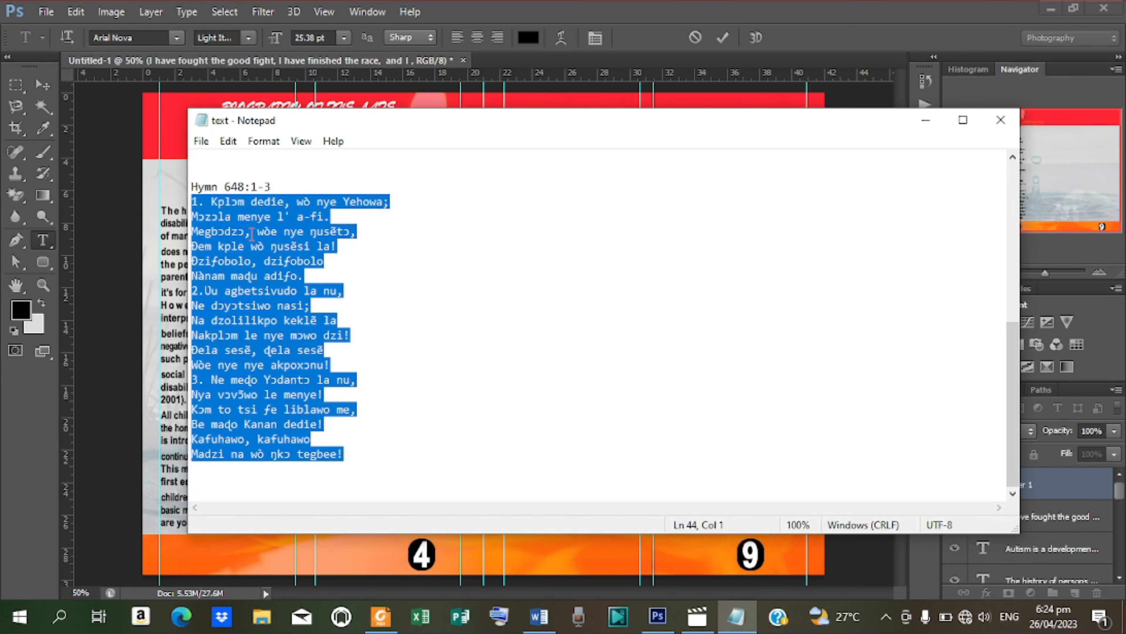
{"action": "left_click_drag", "start_coordinate": [192, 202], "coordinate": [328, 275]}
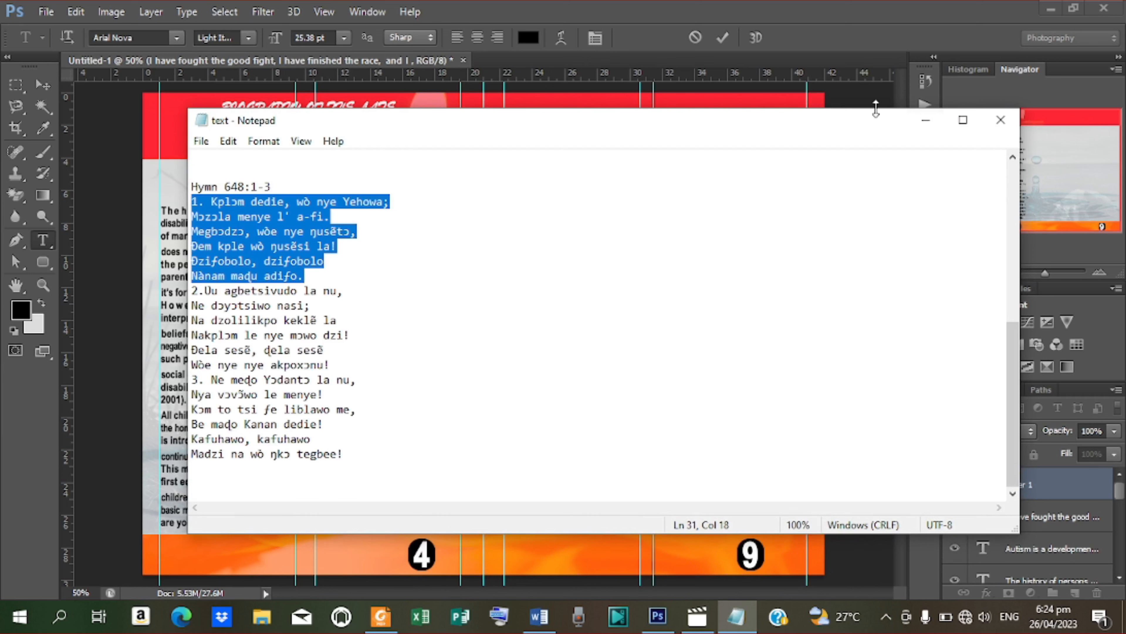
{"action": "left_click", "coordinate": [926, 120]}
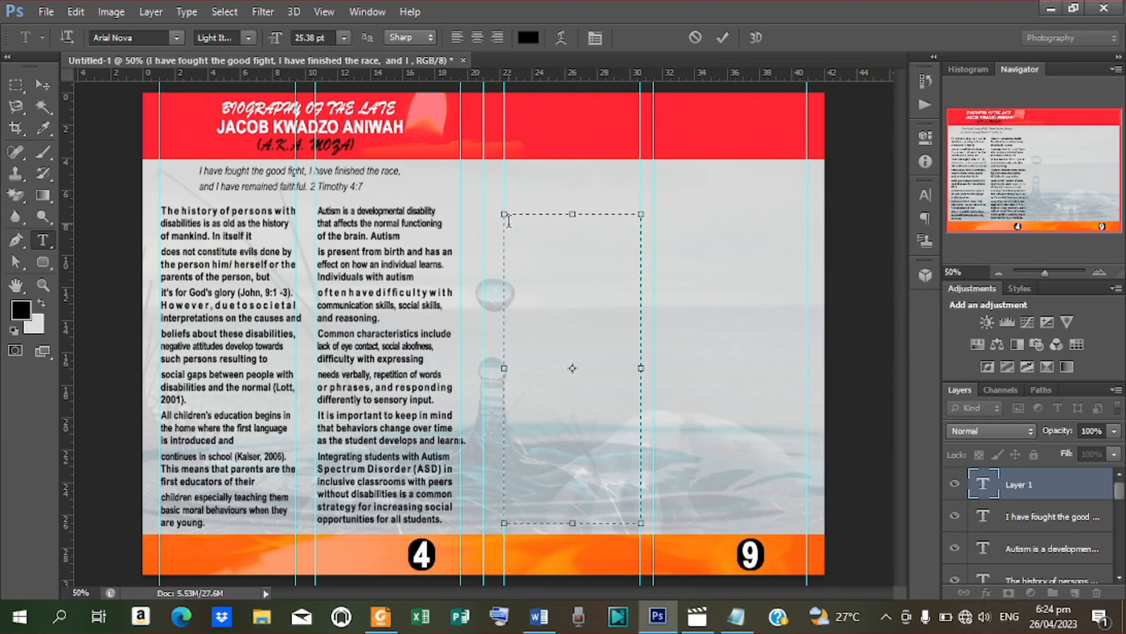
{"action": "type", "text": "Kplɔm dedie, wò nye Yehowa; Mozɔla menye l' a-fi. Megbɔdzɔ, wòe nye ŋusẽtɔ, Đem kple wò ŋusẽsi la! Đzifobolo, dzifobolo Nànam maɖu adiƒo."}
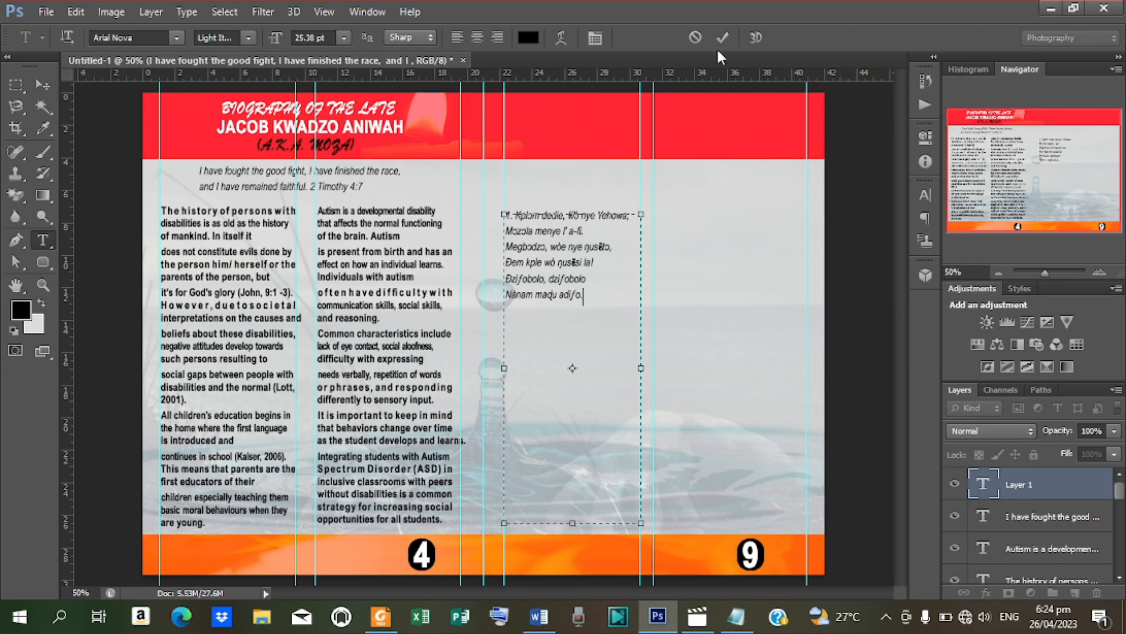
{"action": "left_click", "coordinate": [723, 38]}
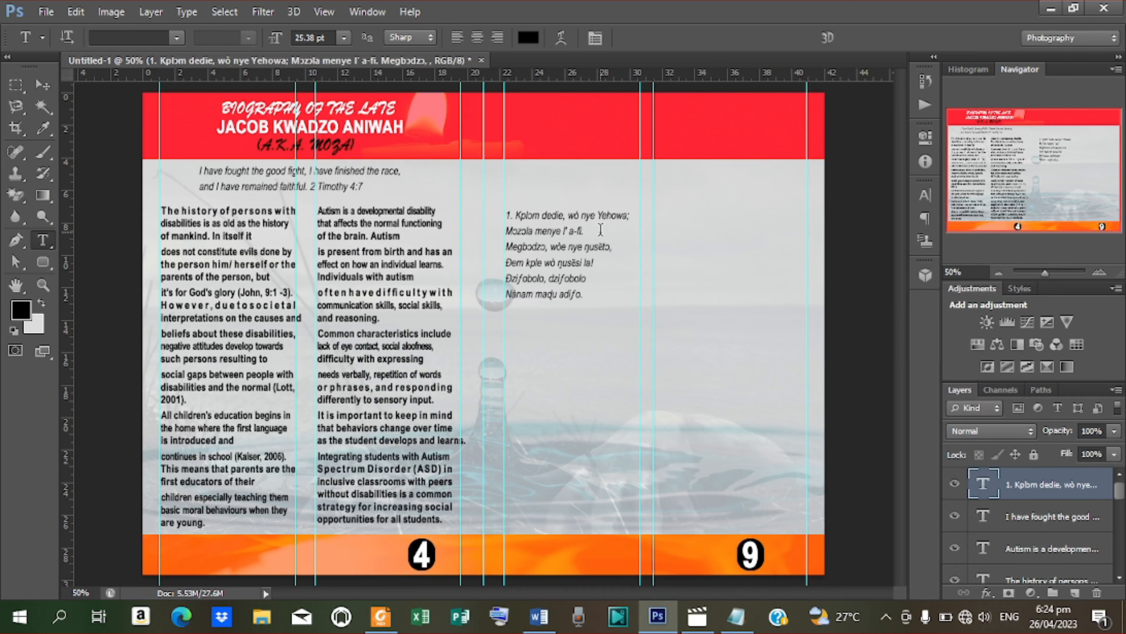
Step: Set the six-line verse in Times New Roman Bold
{"action": "left_click", "coordinate": [922, 199]}
{"action": "left_click", "coordinate": [819, 205]}
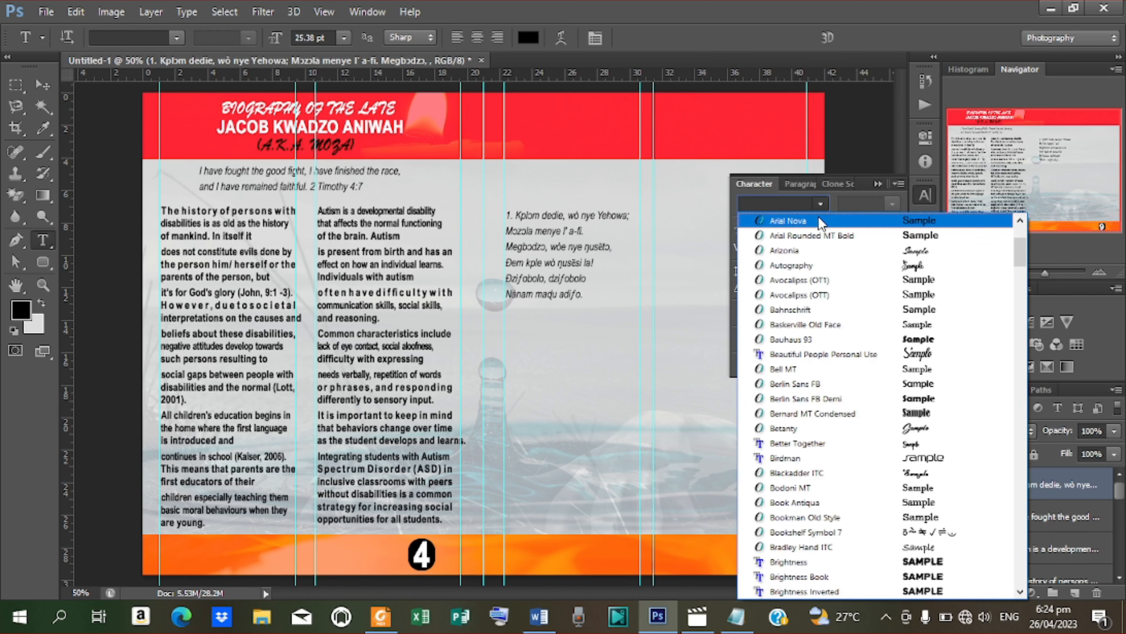
{"action": "left_click", "coordinate": [848, 215]}
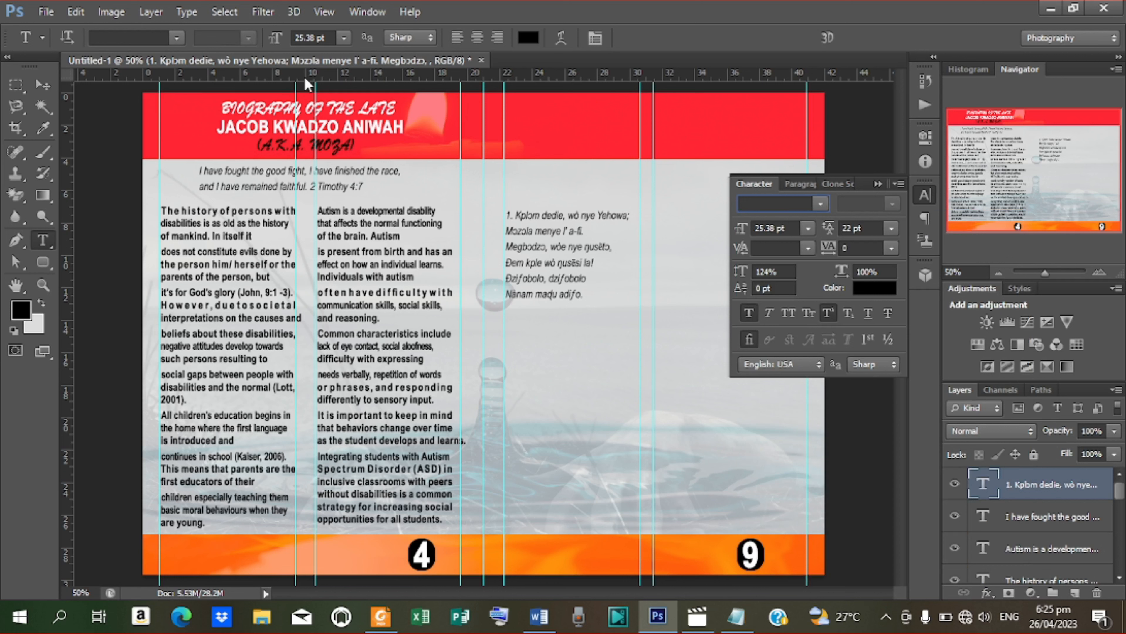
{"action": "left_click_drag", "start_coordinate": [507, 216], "coordinate": [584, 297]}
{"action": "left_click", "coordinate": [815, 206]}
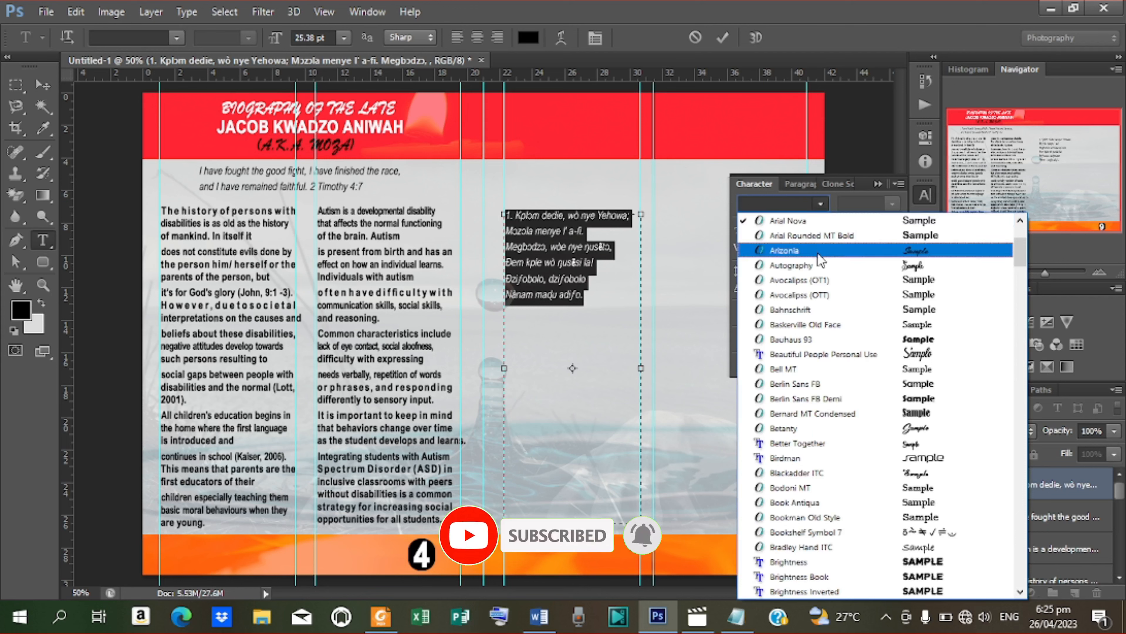
{"action": "left_click_drag", "start_coordinate": [1025, 256], "coordinate": [1009, 511]}
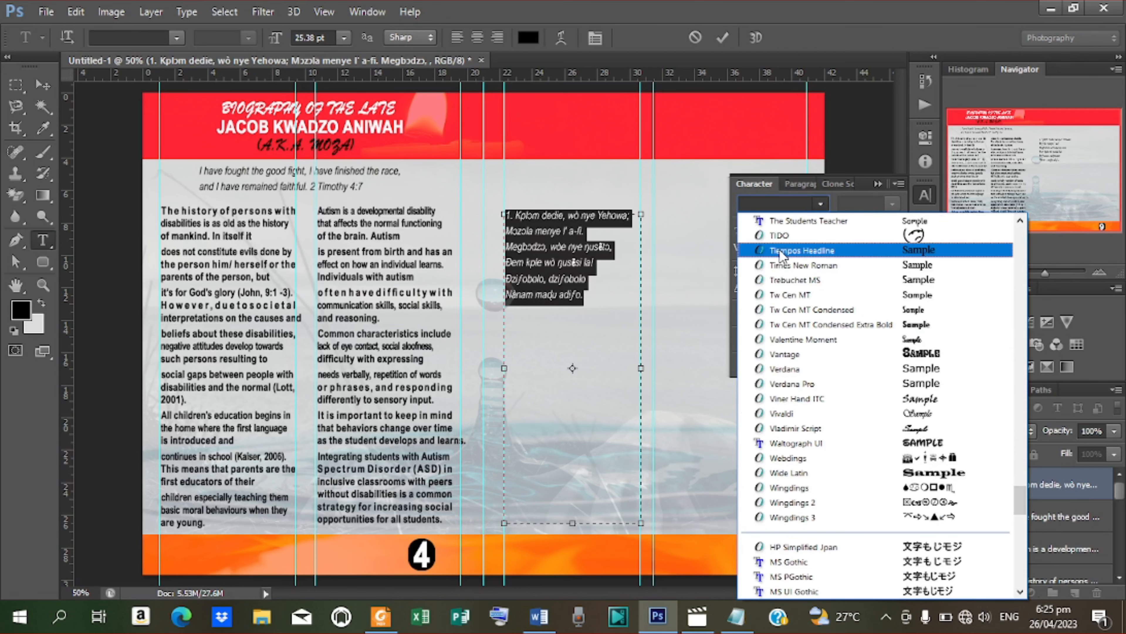
{"action": "left_click", "coordinate": [834, 265]}
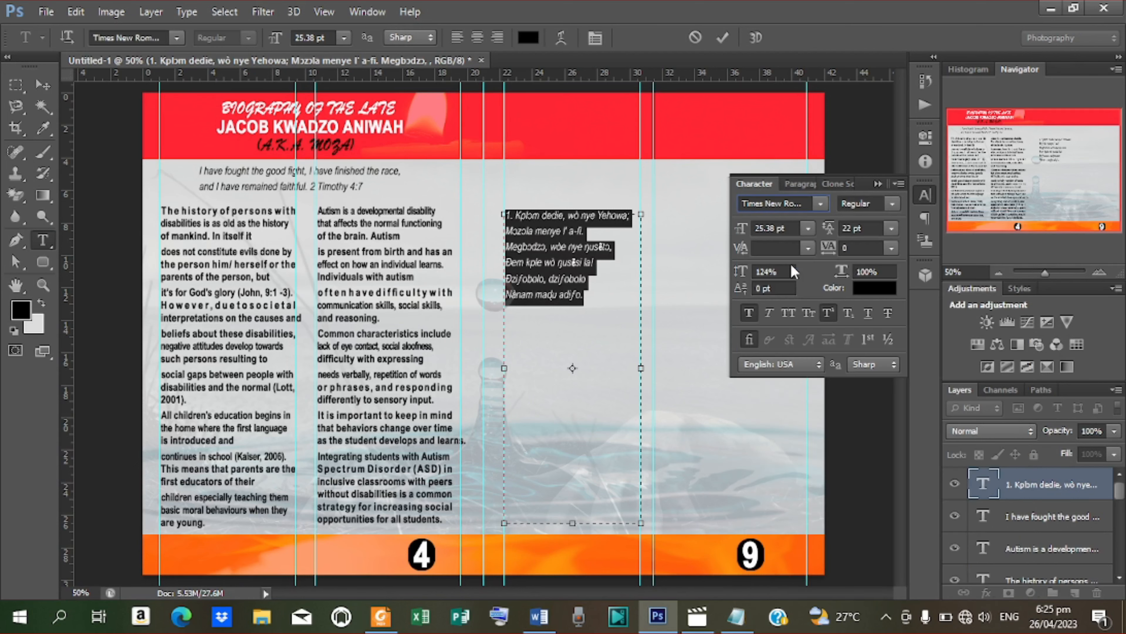
{"action": "left_click", "coordinate": [890, 204]}
{"action": "left_click", "coordinate": [877, 249]}
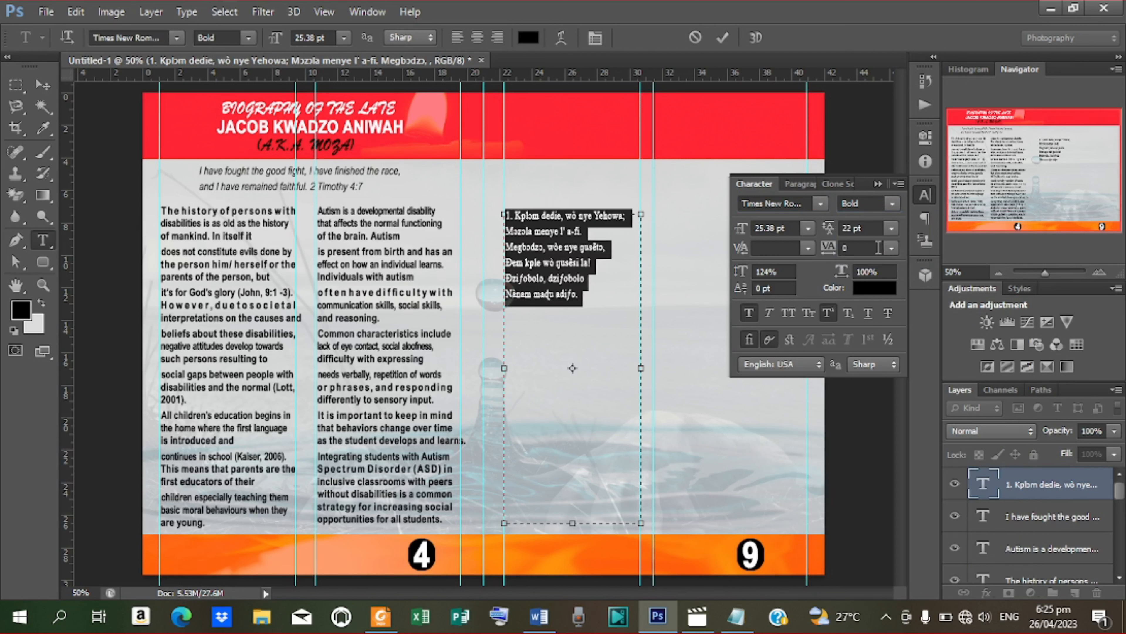
{"action": "left_click", "coordinate": [724, 39]}
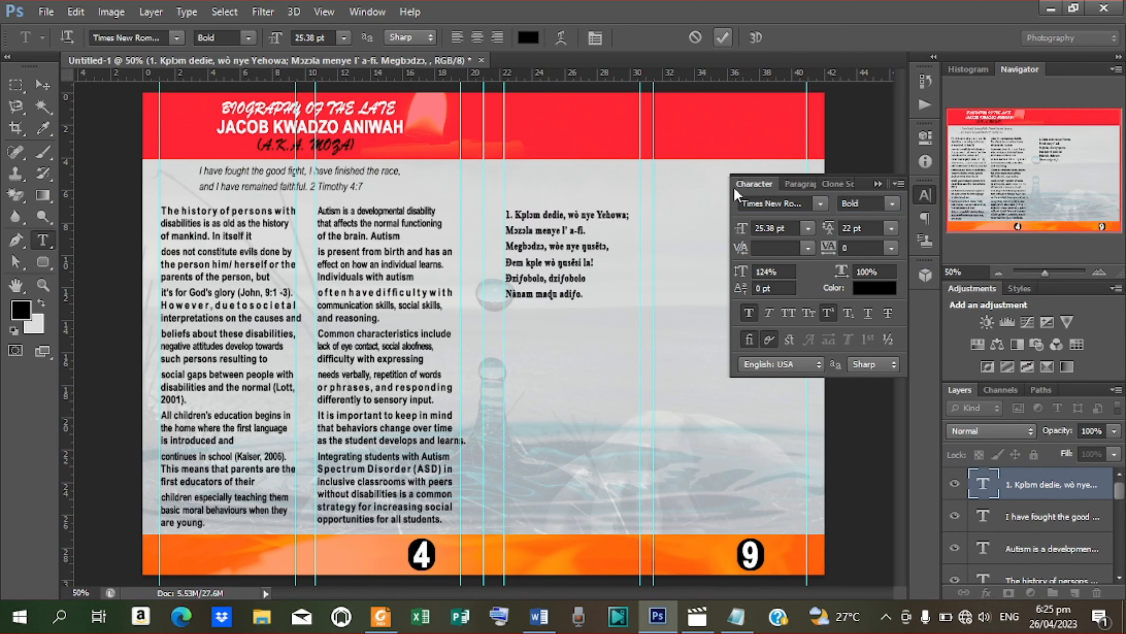
Step: Enlarge the verse to 34.38 pt, delete its leading '1.' and select it for copying
{"action": "left_click_drag", "start_coordinate": [741, 230], "coordinate": [750, 230]}
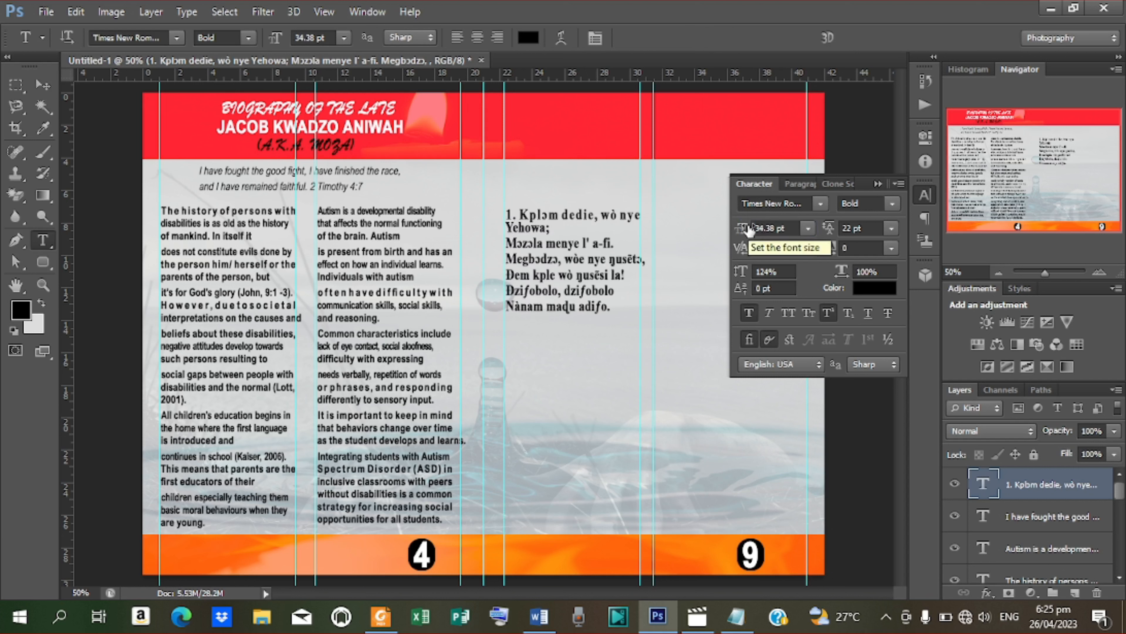
{"action": "left_click", "coordinate": [520, 213]}
{"action": "key", "text": "BackSpace"}
{"action": "key", "text": "BackSpace"}
{"action": "key", "text": "BackSpace"}
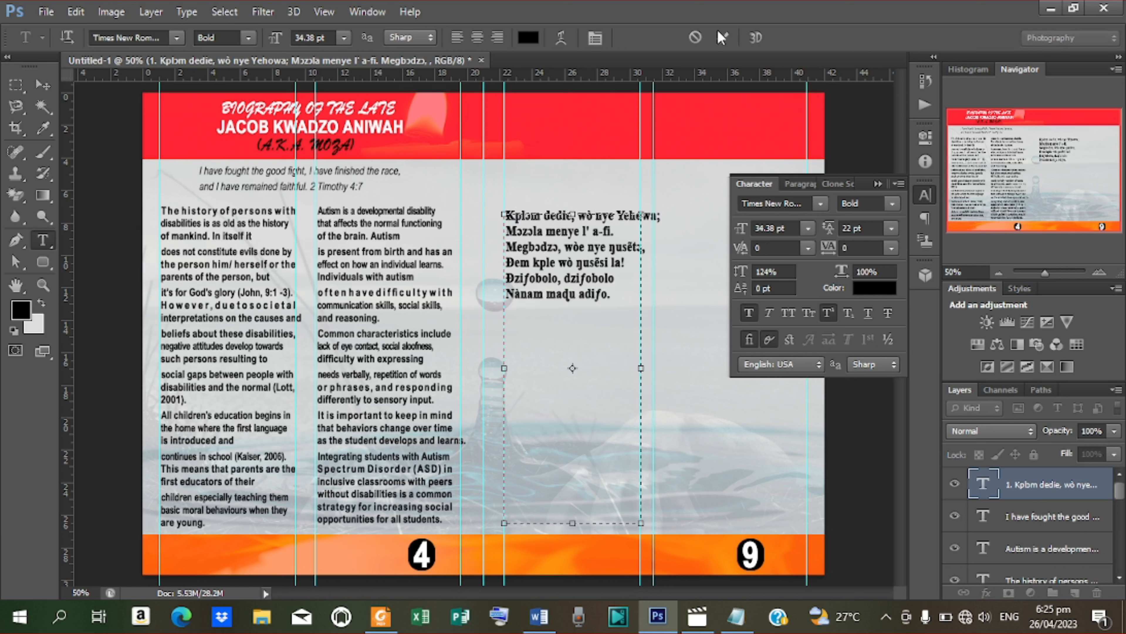
{"action": "left_click", "coordinate": [721, 39]}
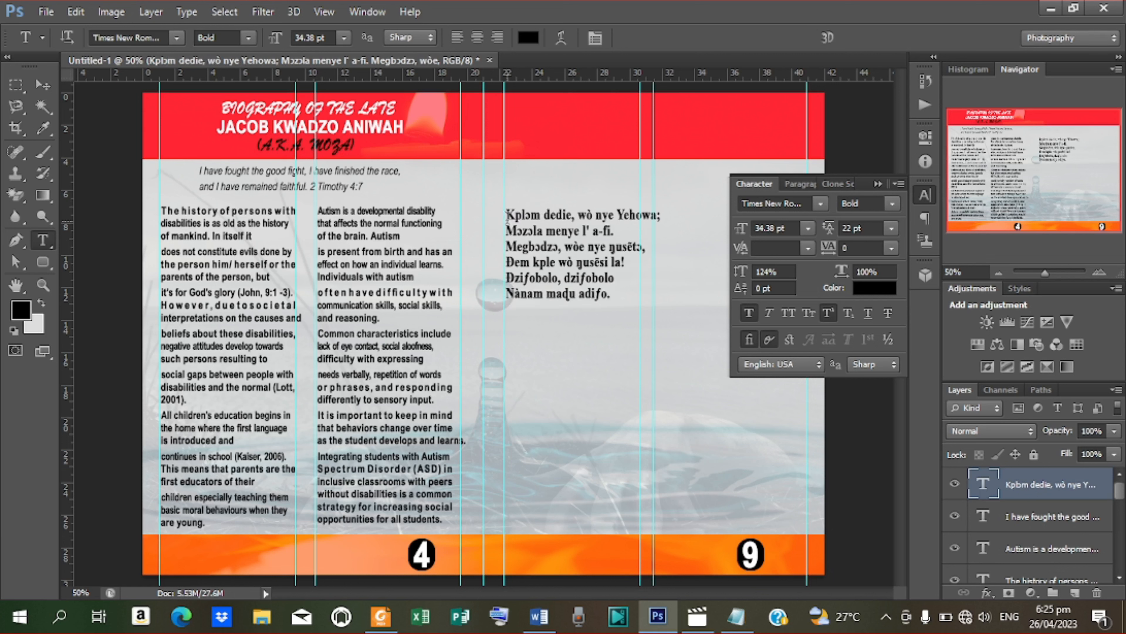
{"action": "left_click_drag", "start_coordinate": [507, 215], "coordinate": [619, 307]}
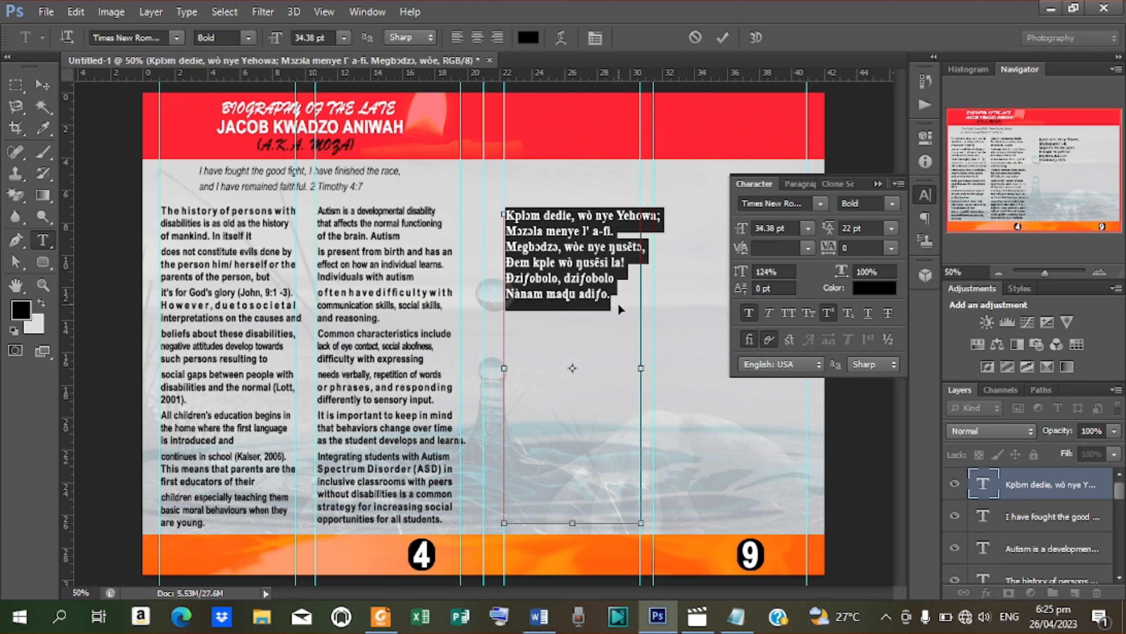
{"action": "key", "text": "ctrl+Return"}
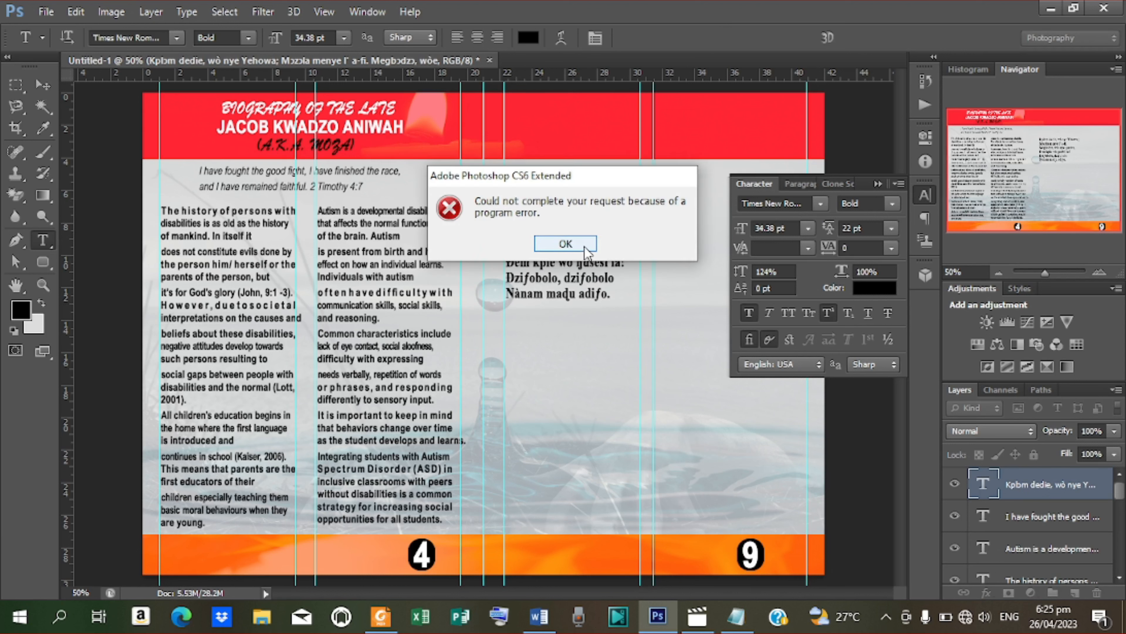
Step: Paste a second copy of the verse below the first and remove its number
{"action": "left_click", "coordinate": [587, 253]}
{"action": "left_click", "coordinate": [614, 295]}
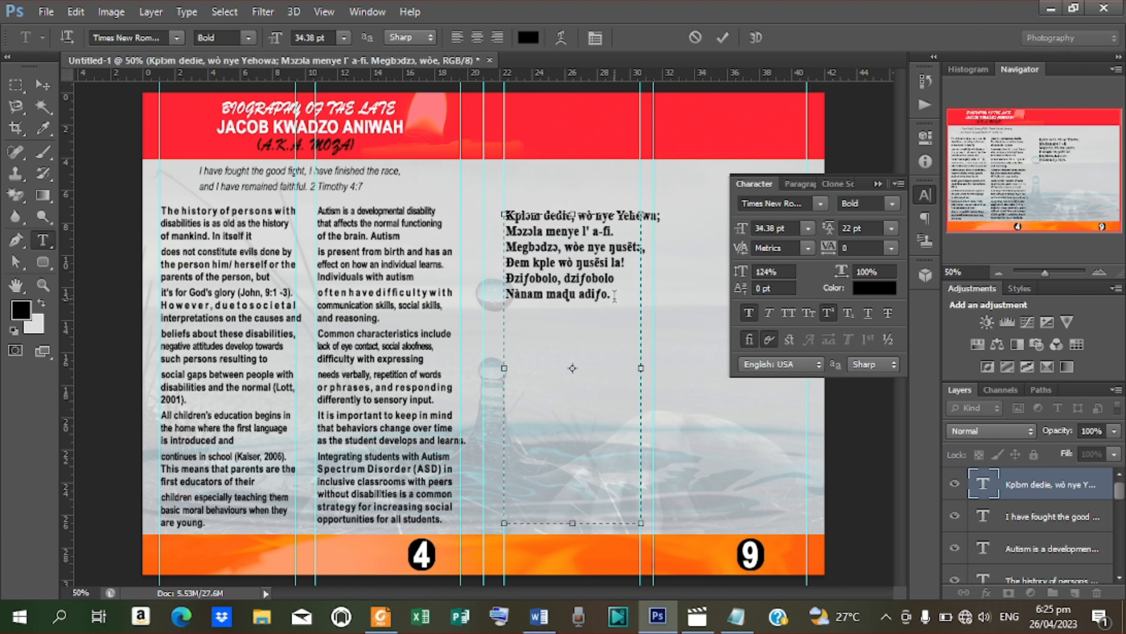
{"action": "key", "text": "Return"}
{"action": "key", "text": "Return"}
{"action": "type", "text": "1. Kplɔm dedie, wò nye Yehowa; Mɔzɔla menye l' a-fi. Megbɔdzɔ, wòe nye ŋusẽtɔ, Đem kple wò ŋusẽsi la! Đzifobolo, dzifobolo Nànam maɖu adifo."}
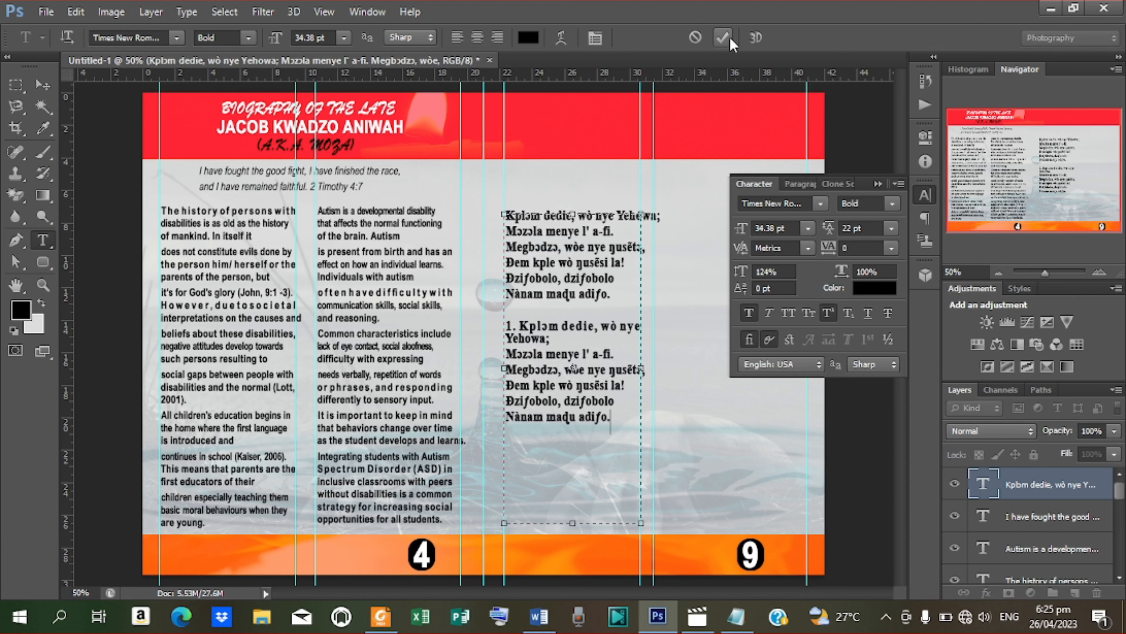
{"action": "left_click", "coordinate": [520, 324]}
{"action": "key", "text": "BackSpace"}
{"action": "key", "text": "BackSpace"}
{"action": "key", "text": "BackSpace"}
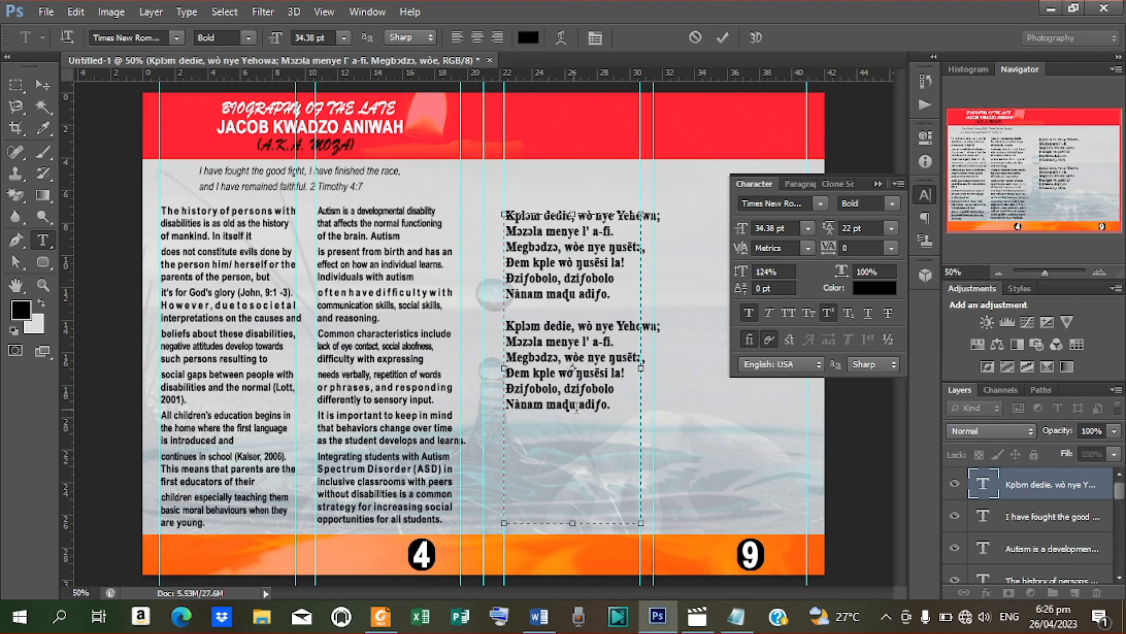
Step: Add a third numberless verse copy and enlarge the text box to show every line
{"action": "left_click", "coordinate": [611, 406]}
{"action": "key", "text": "ctrl+v"}
{"action": "left_click", "coordinate": [520, 433]}
{"action": "key", "text": "BackSpace"}
{"action": "key", "text": "BackSpace"}
{"action": "key", "text": "BackSpace"}
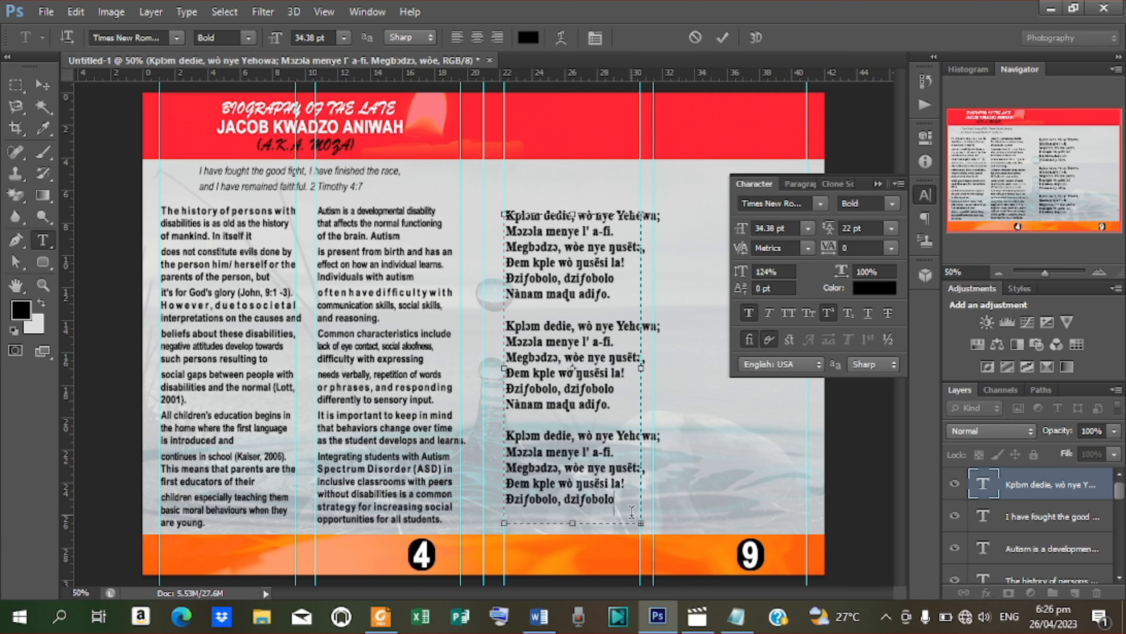
{"action": "left_click_drag", "start_coordinate": [643, 530], "coordinate": [643, 539]}
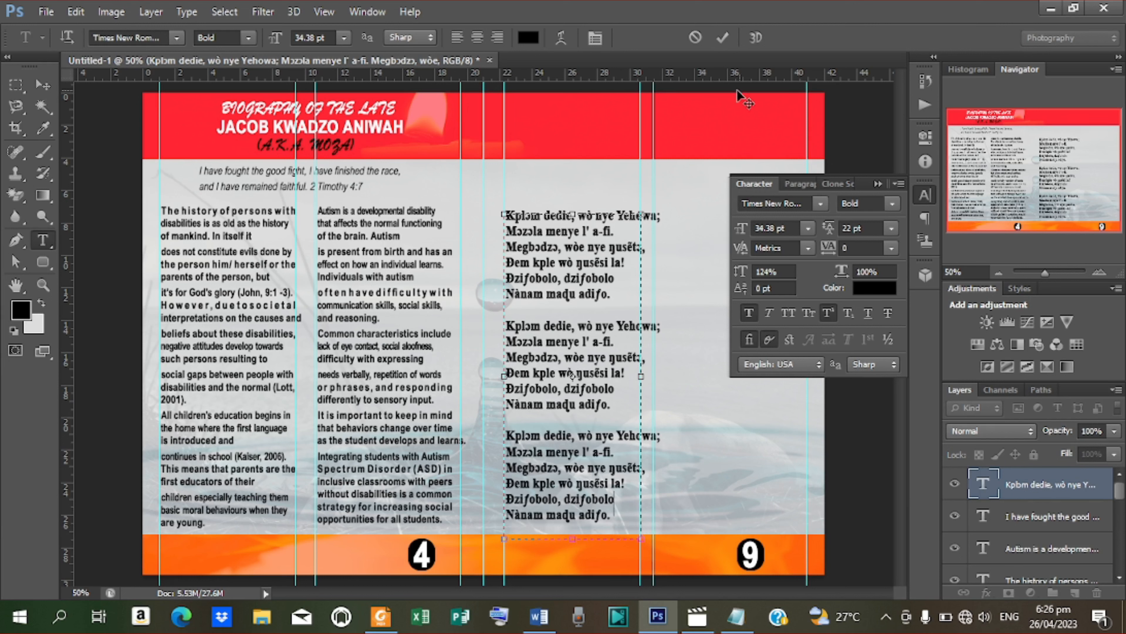
{"action": "left_click", "coordinate": [722, 37]}
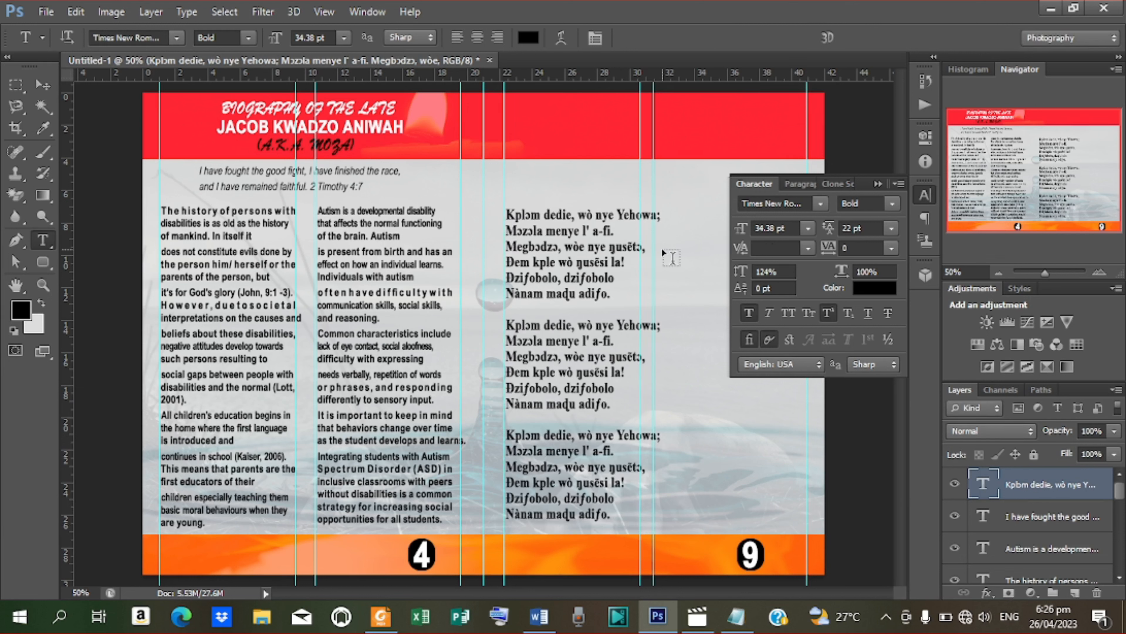
{"action": "left_click", "coordinate": [878, 184]}
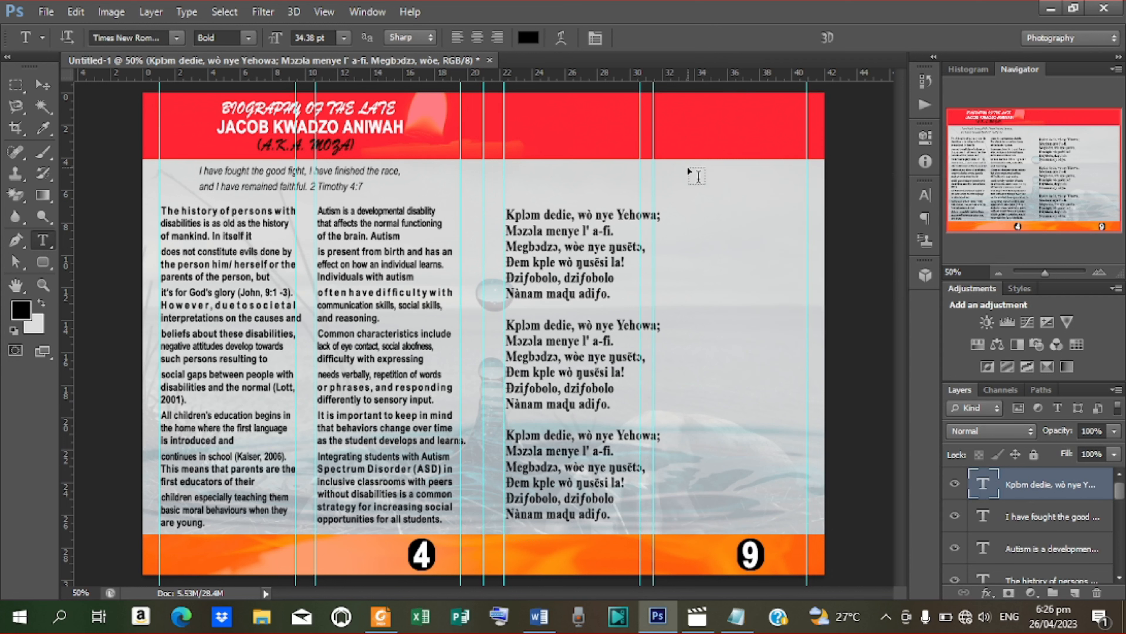
Step: Draw a 200×59 px black rounded rectangle above the verses and nudge it up
{"action": "left_click", "coordinate": [43, 262]}
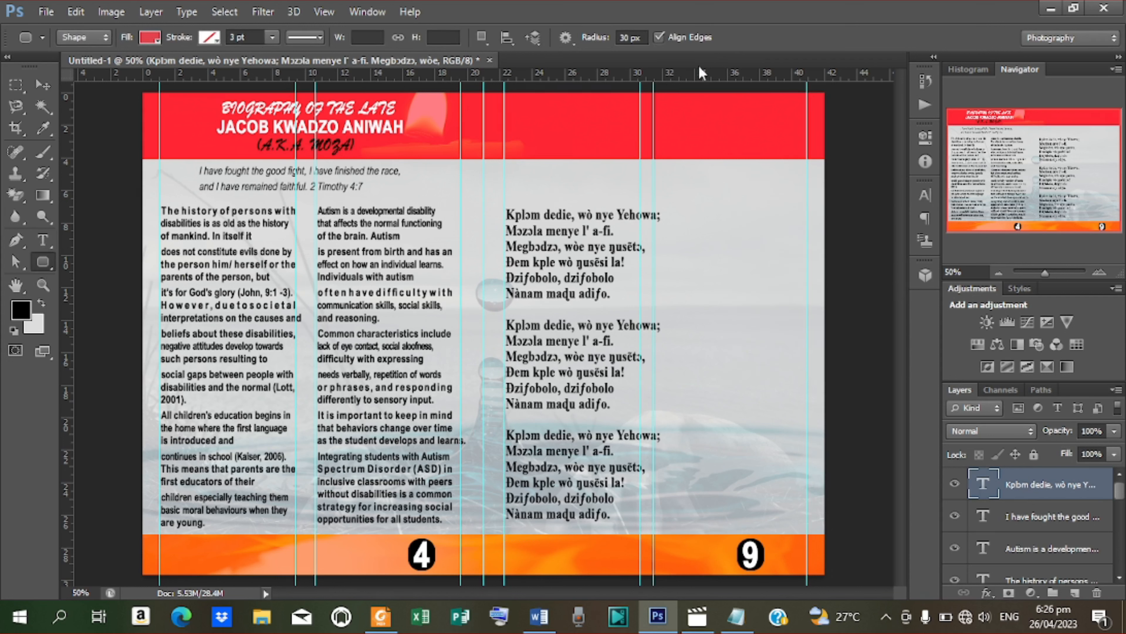
{"action": "left_click_drag", "start_coordinate": [515, 187], "coordinate": [599, 210]}
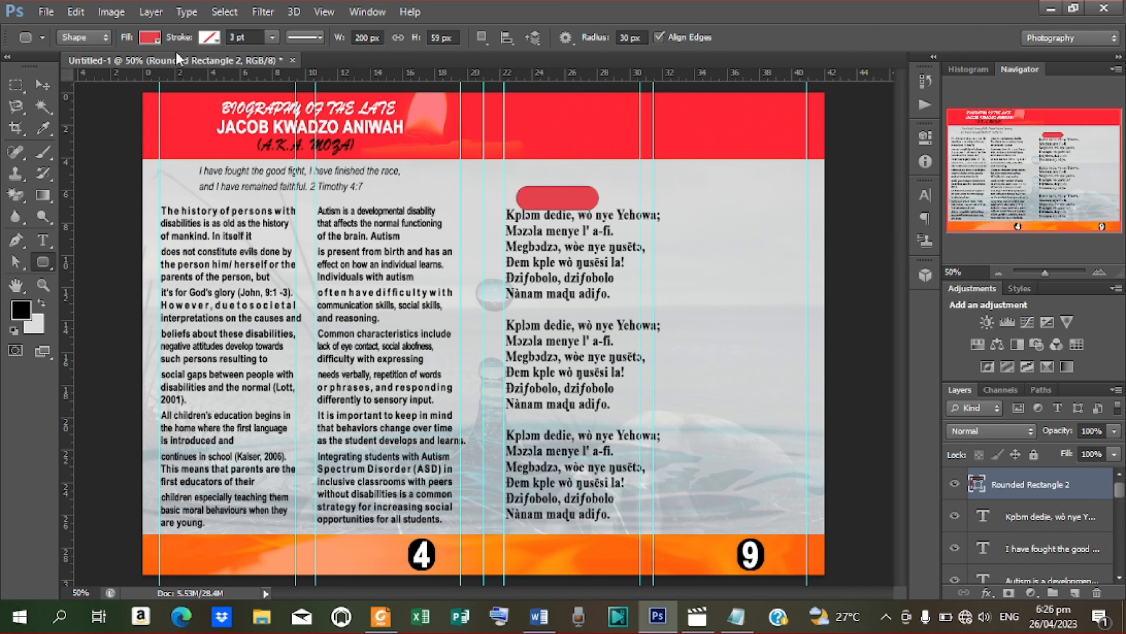
{"action": "left_click", "coordinate": [149, 37]}
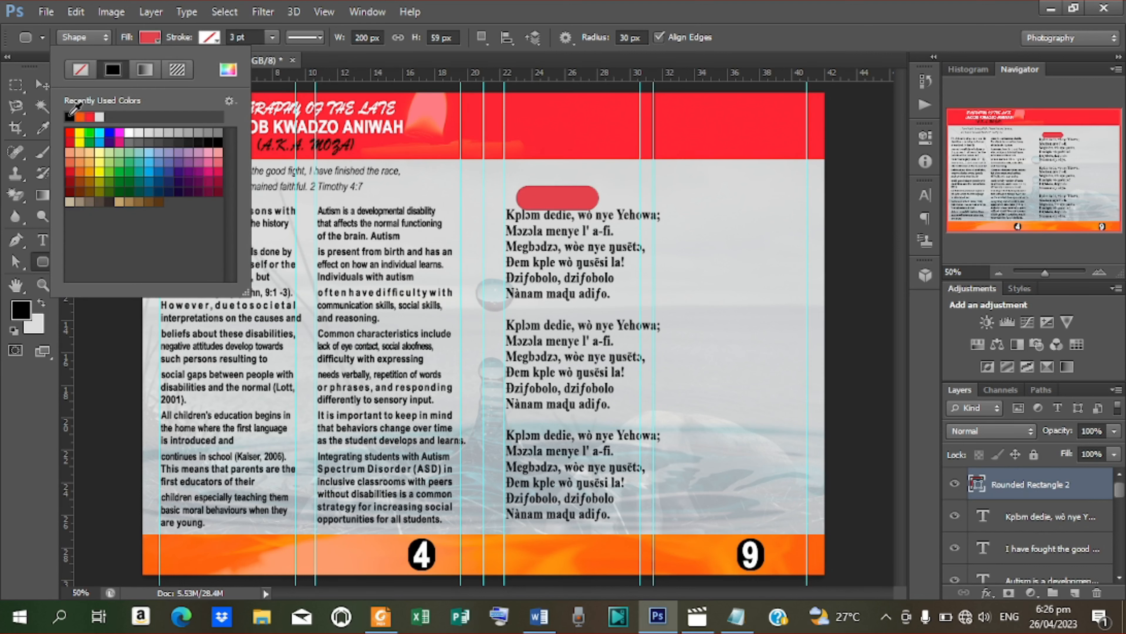
{"action": "left_click", "coordinate": [70, 116]}
{"action": "left_click", "coordinate": [35, 90]}
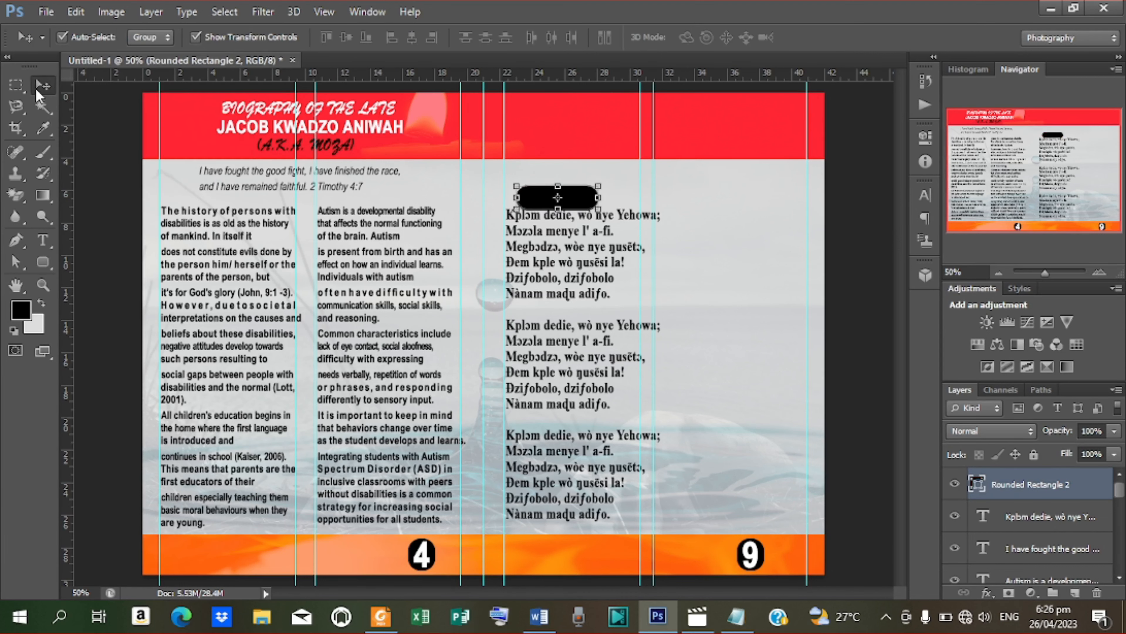
{"action": "key", "text": "Up"}
{"action": "key", "text": "Up"}
{"action": "key", "text": "Up"}
{"action": "key", "text": "Up"}
{"action": "key", "text": "Up"}
{"action": "key", "text": "Up"}
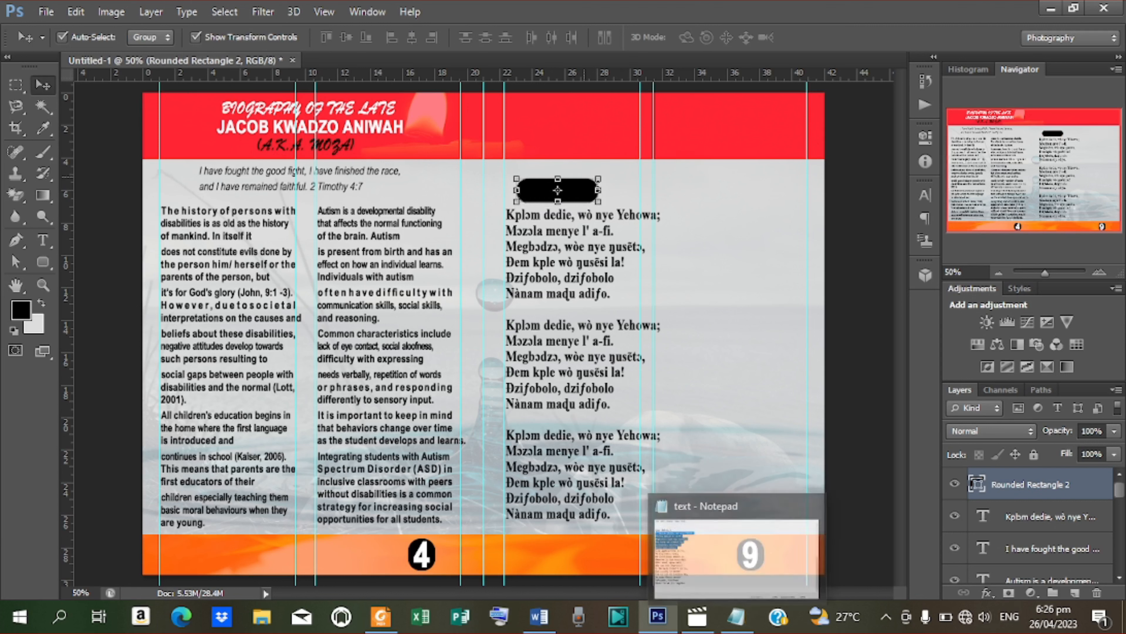
Step: Type a '567: 1-3' label above the rectangle and colour it white
{"action": "key", "text": "t"}
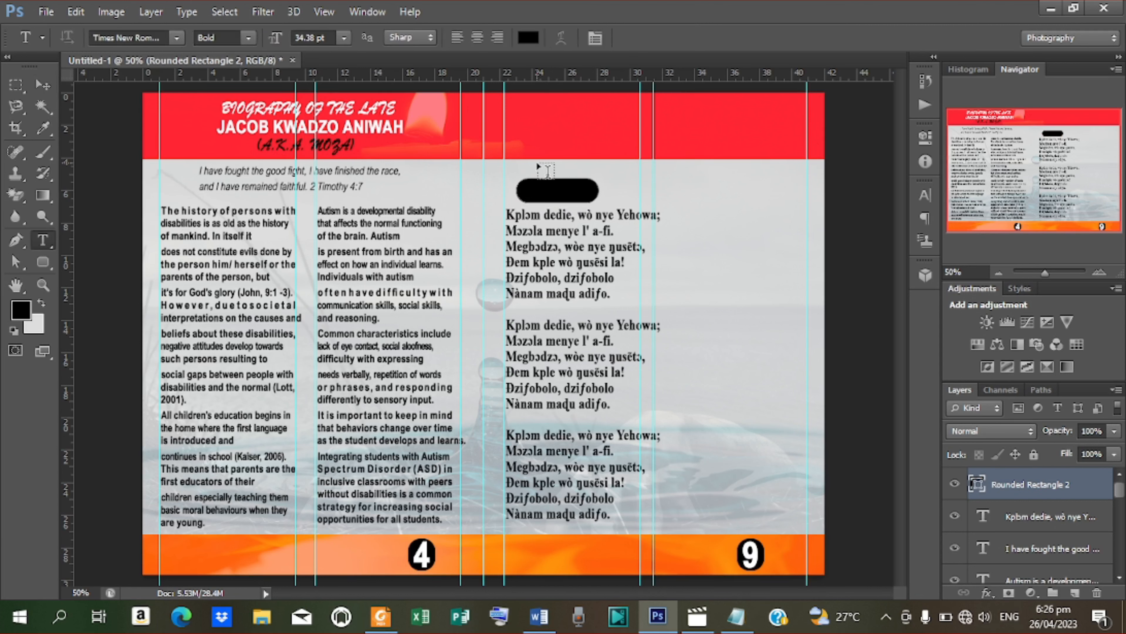
{"action": "left_click", "coordinate": [537, 165]}
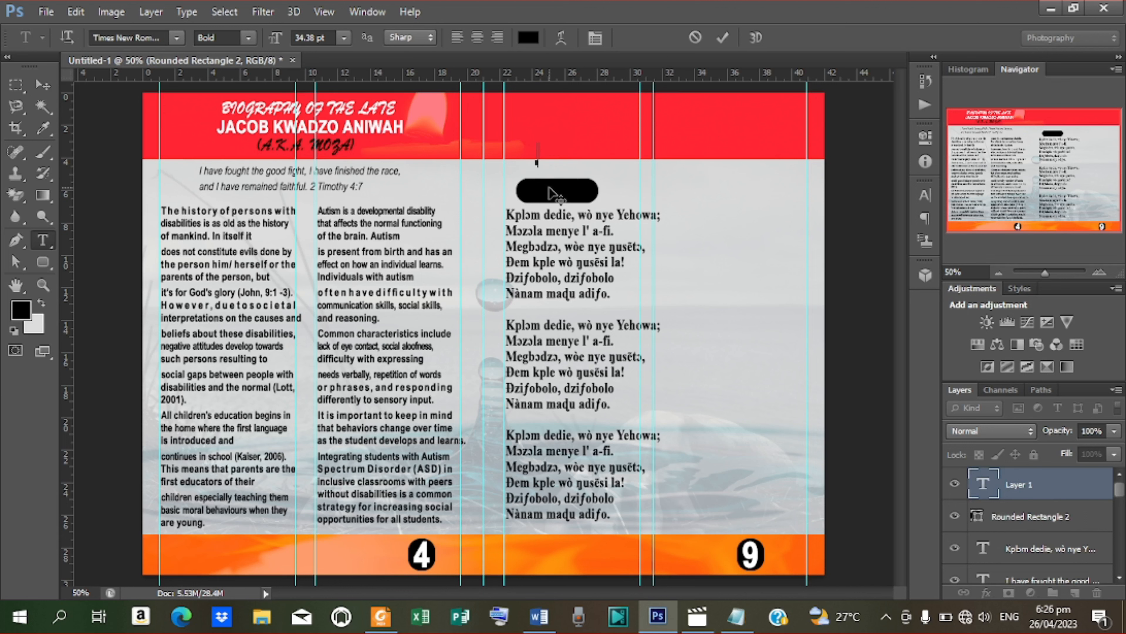
{"action": "type", "text": "567:"}
{"action": "left_click", "coordinate": [722, 38]}
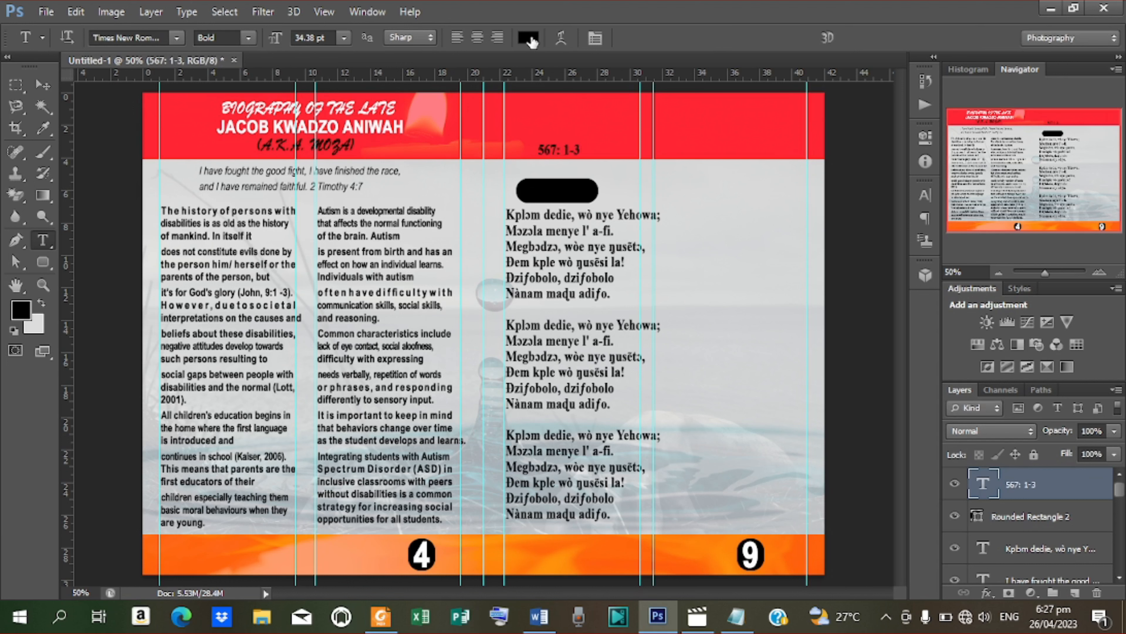
{"action": "left_click", "coordinate": [526, 37]}
{"action": "left_click_drag", "start_coordinate": [616, 255], "coordinate": [606, 236]}
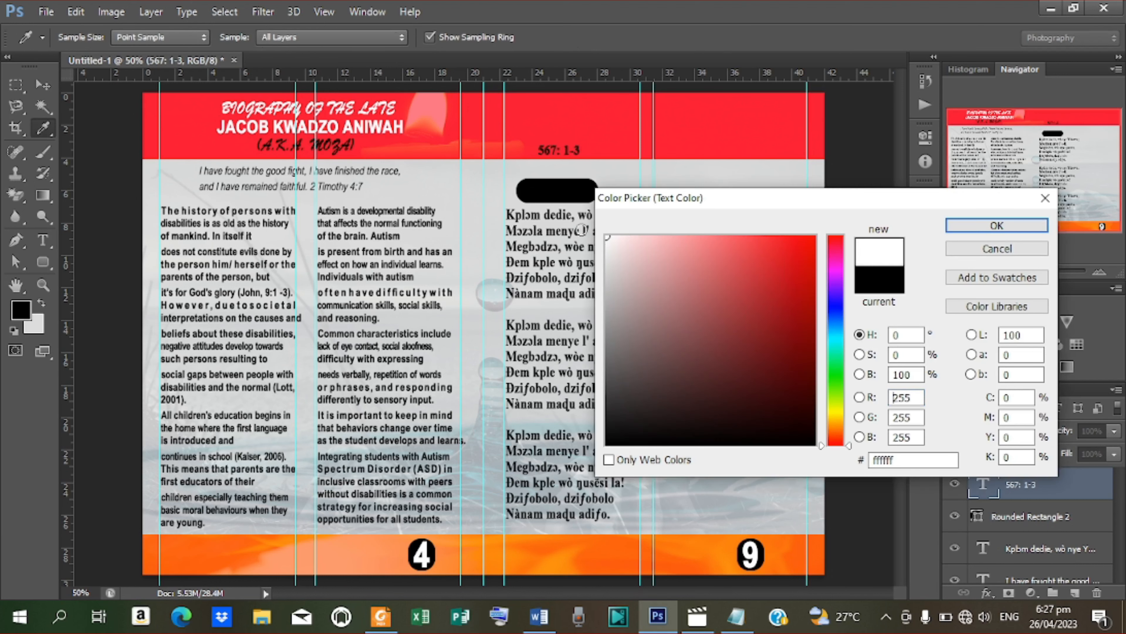
{"action": "left_click", "coordinate": [958, 224]}
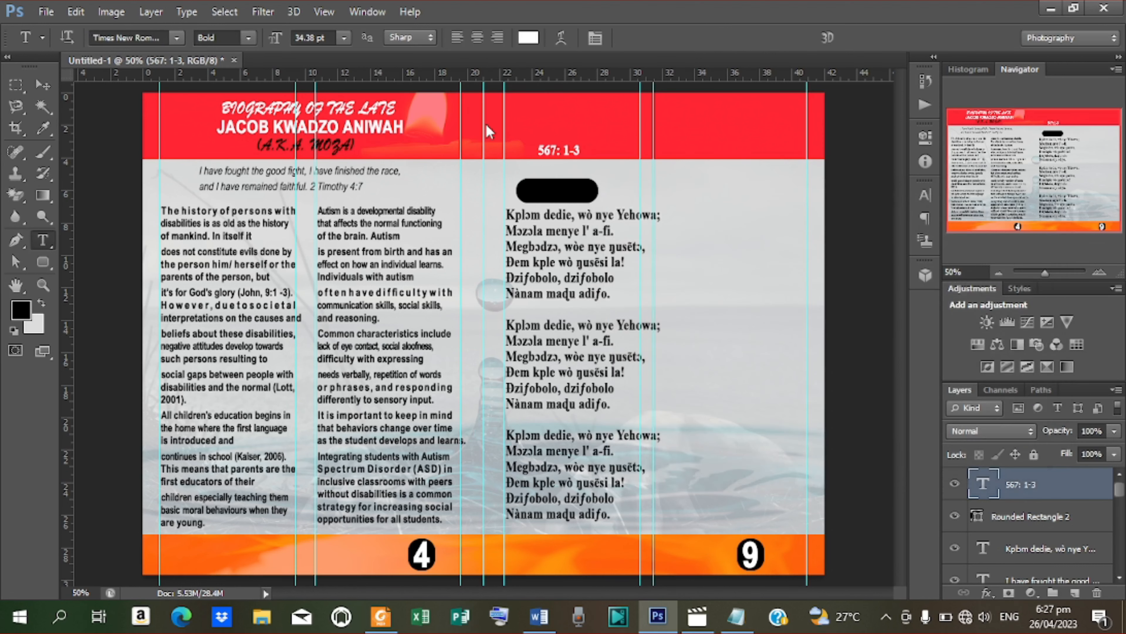
Step: Move the label into the black badge and stack the verse layer above the badge
{"action": "left_click", "coordinate": [41, 85]}
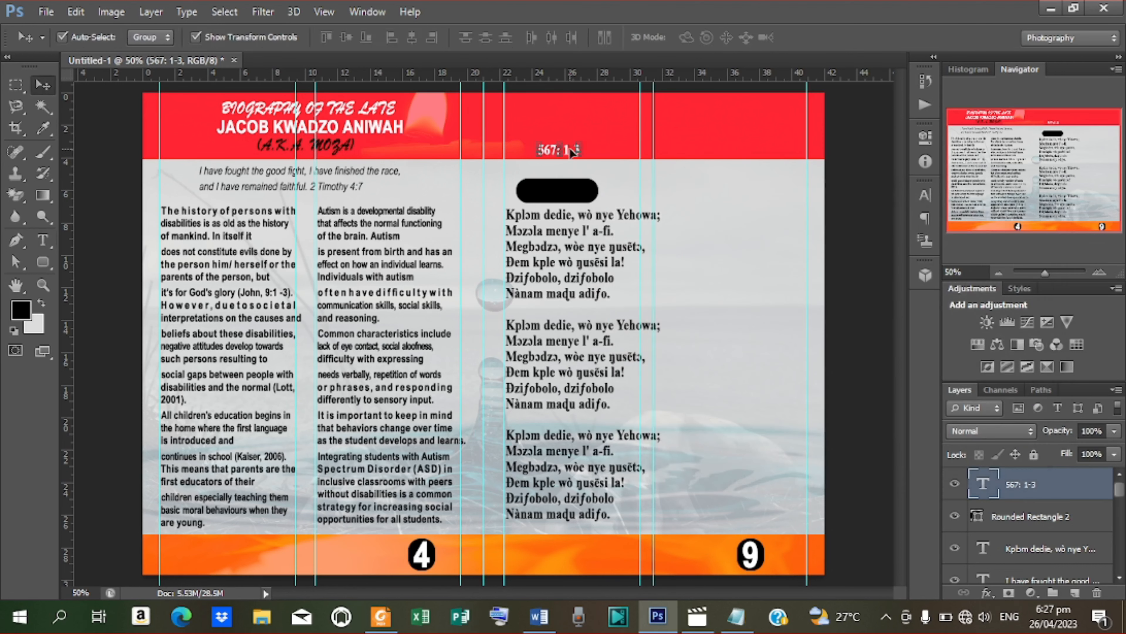
{"action": "left_click_drag", "start_coordinate": [572, 152], "coordinate": [572, 188]}
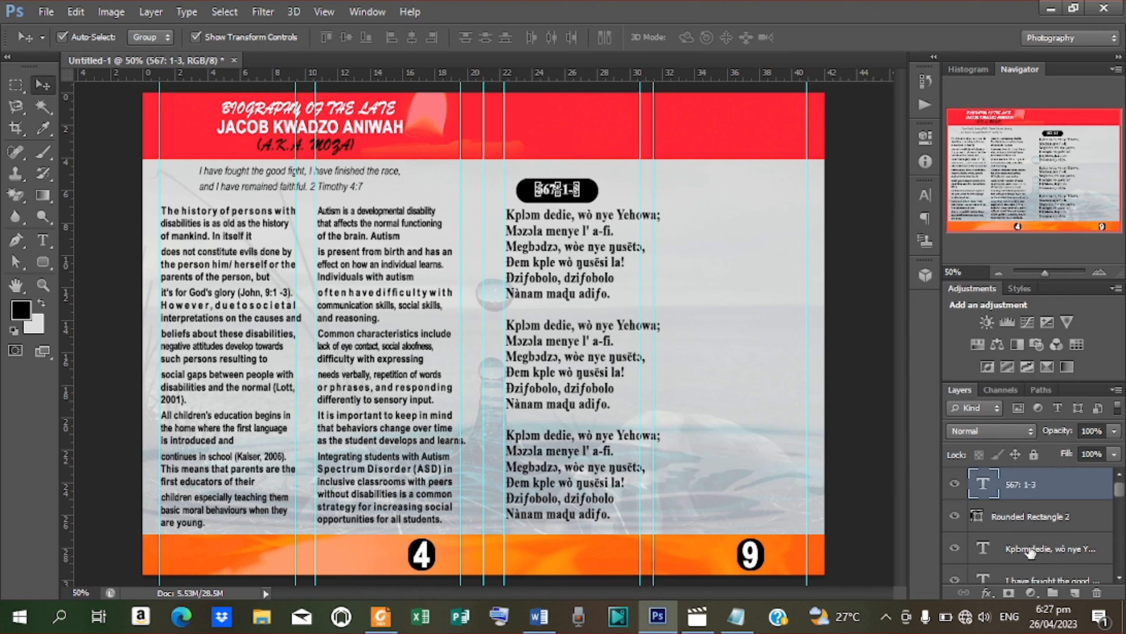
{"action": "left_click_drag", "start_coordinate": [1029, 552], "coordinate": [1029, 511]}
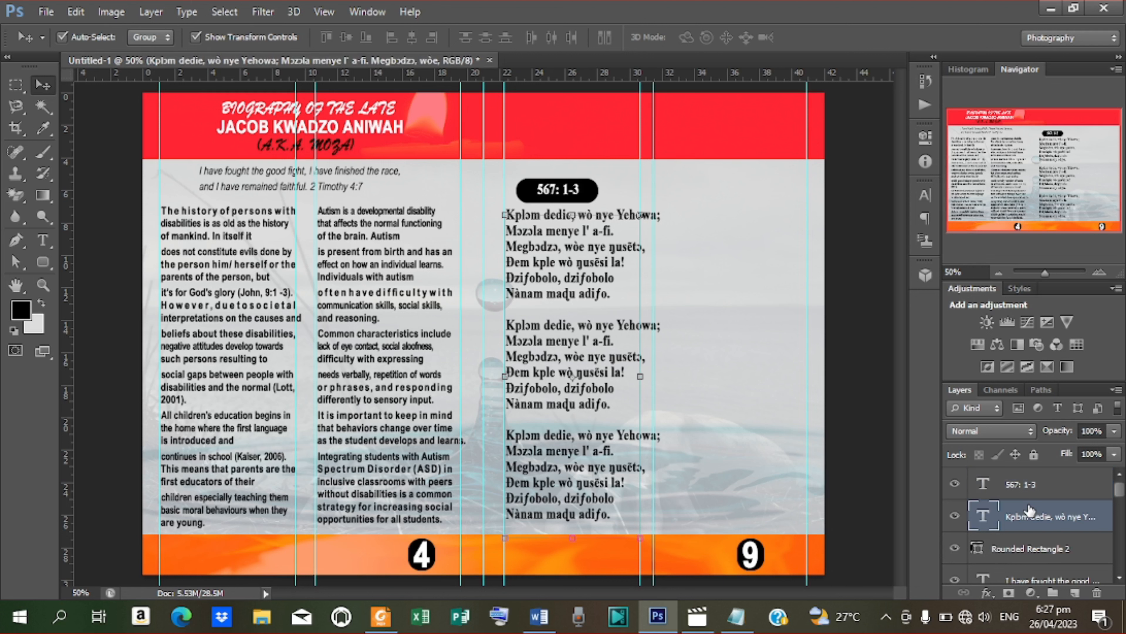
Step: Duplicate the badge, label and verse layers and move the copies into a fourth column
{"action": "left_click", "coordinate": [1027, 485], "text": "shift"}
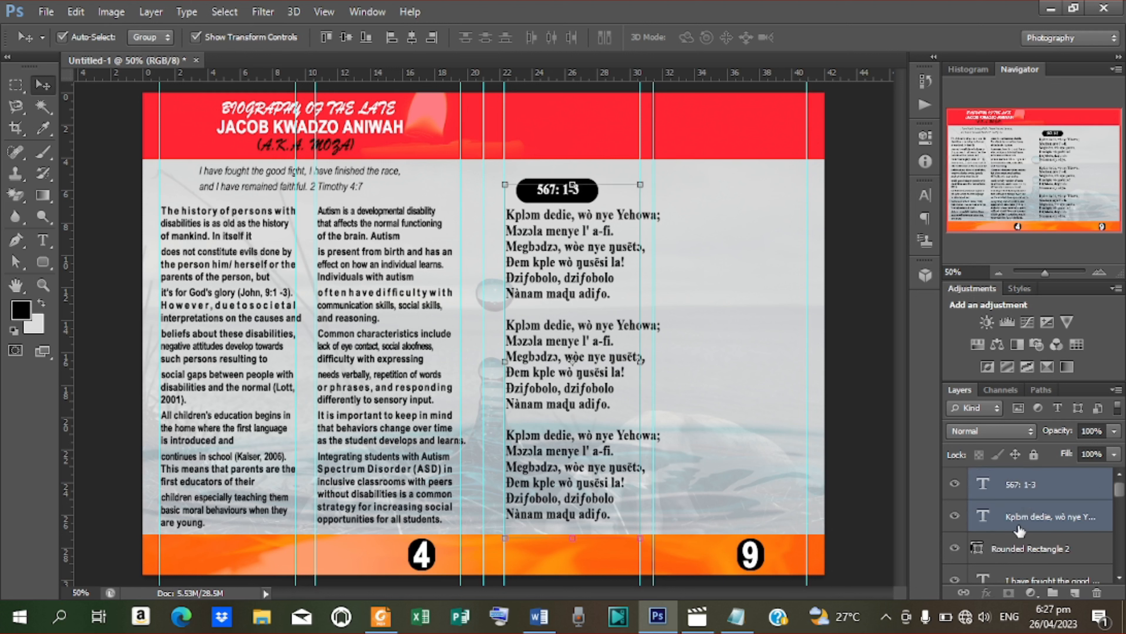
{"action": "left_click", "coordinate": [1019, 547], "text": "shift"}
{"action": "key", "text": "ctrl+j"}
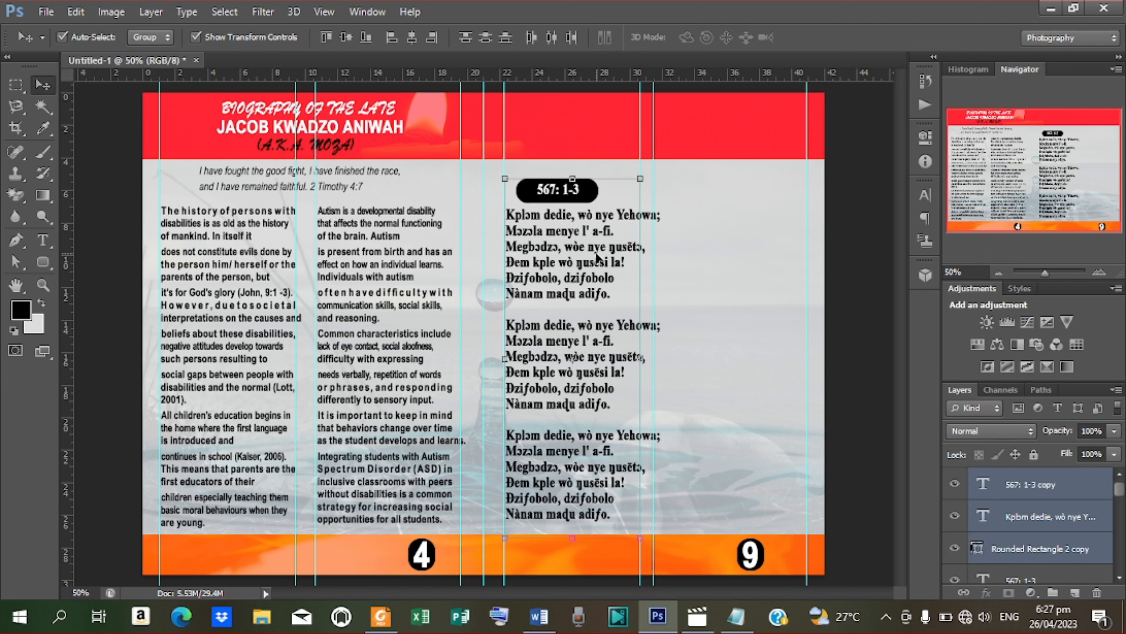
{"action": "left_click_drag", "start_coordinate": [596, 258], "coordinate": [751, 253]}
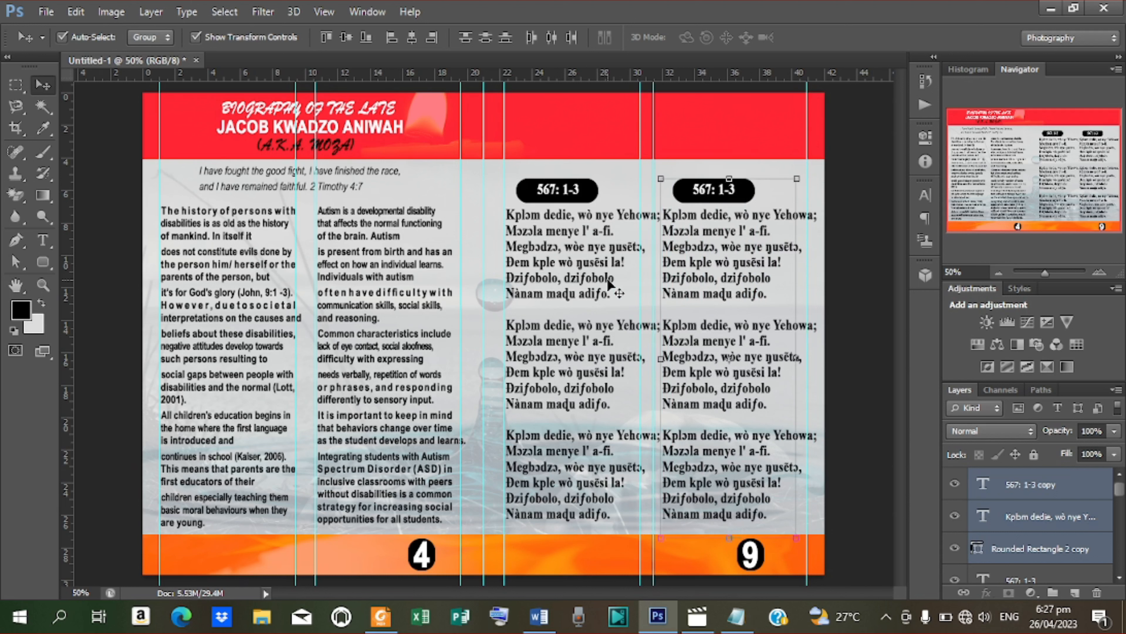
{"action": "key", "text": "t"}
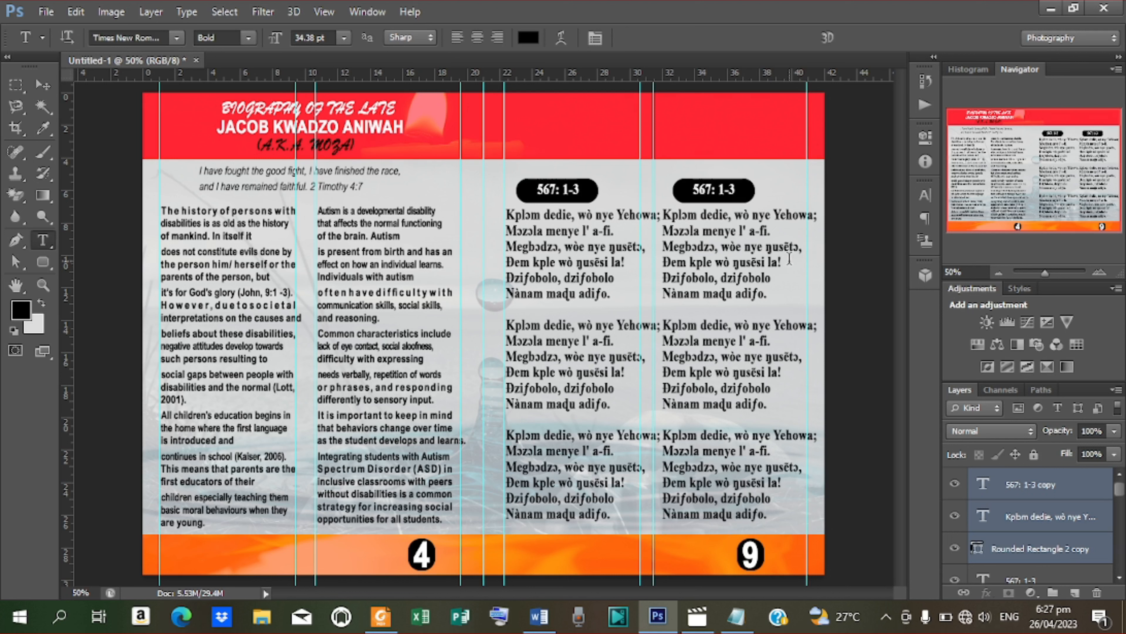
Step: Narrow the right-hand verse text box so its lines rewrap within the guides
{"action": "left_click", "coordinate": [1023, 490]}
{"action": "left_click", "coordinate": [1025, 516]}
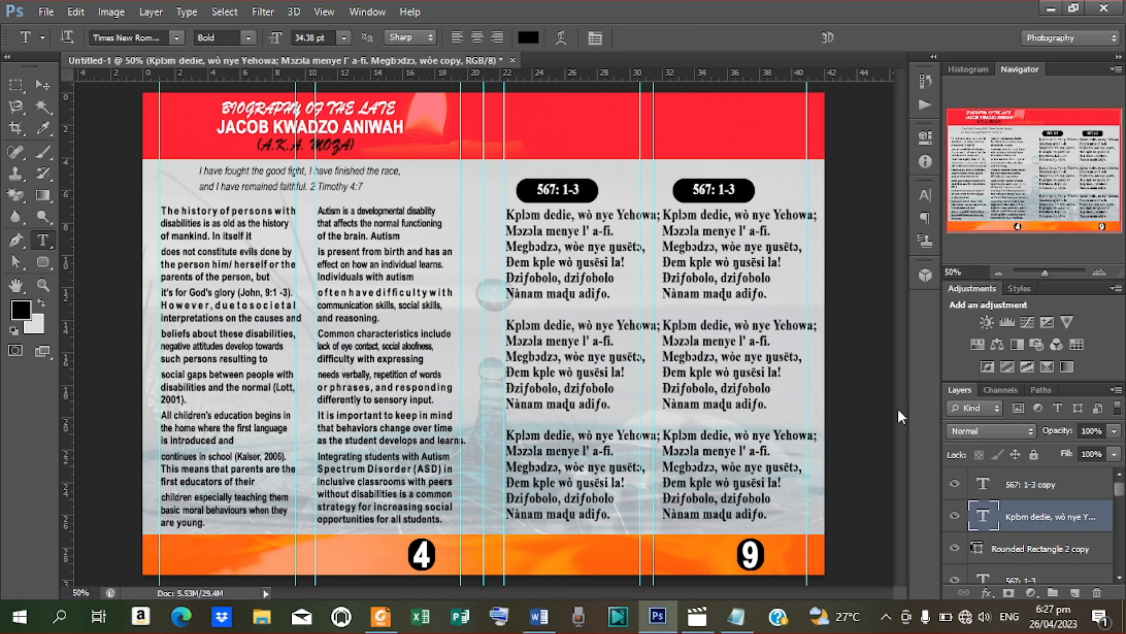
{"action": "left_click", "coordinate": [780, 217]}
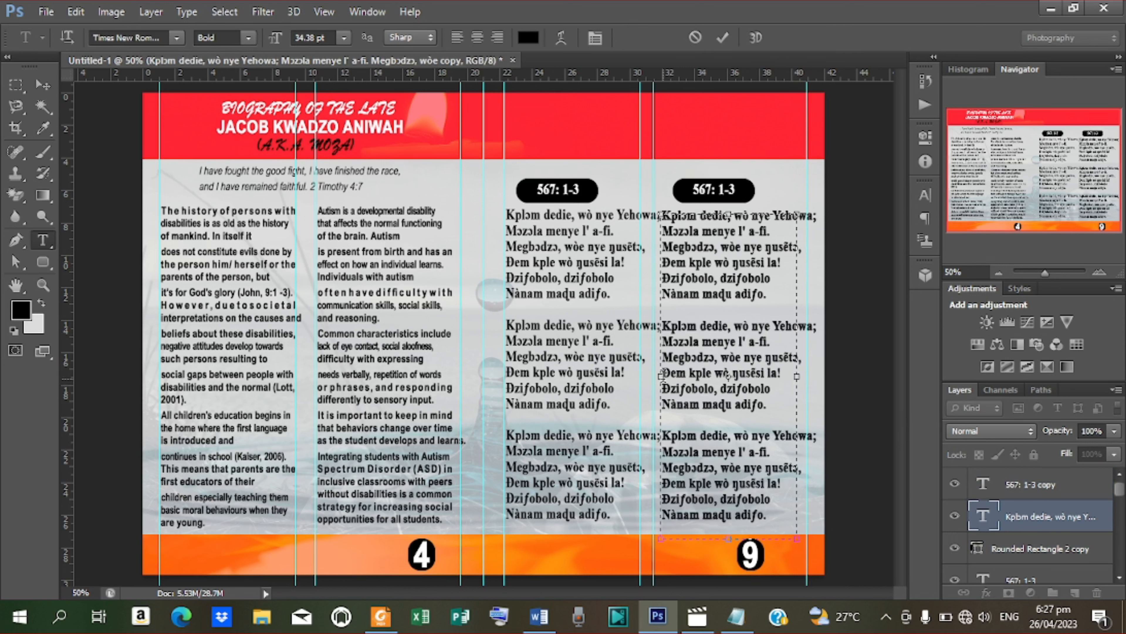
{"action": "left_click_drag", "start_coordinate": [665, 376], "coordinate": [675, 376]}
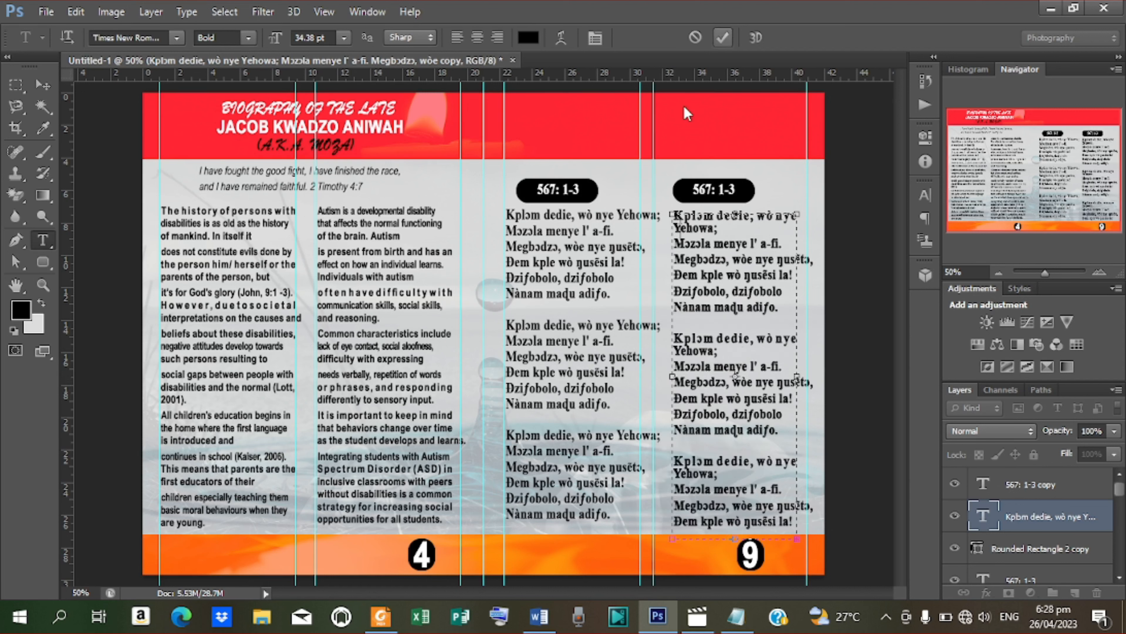
{"action": "left_click", "coordinate": [723, 38]}
Step: Resize the middle verse text box to 7.58 cm wide
{"action": "left_click", "coordinate": [572, 375]}
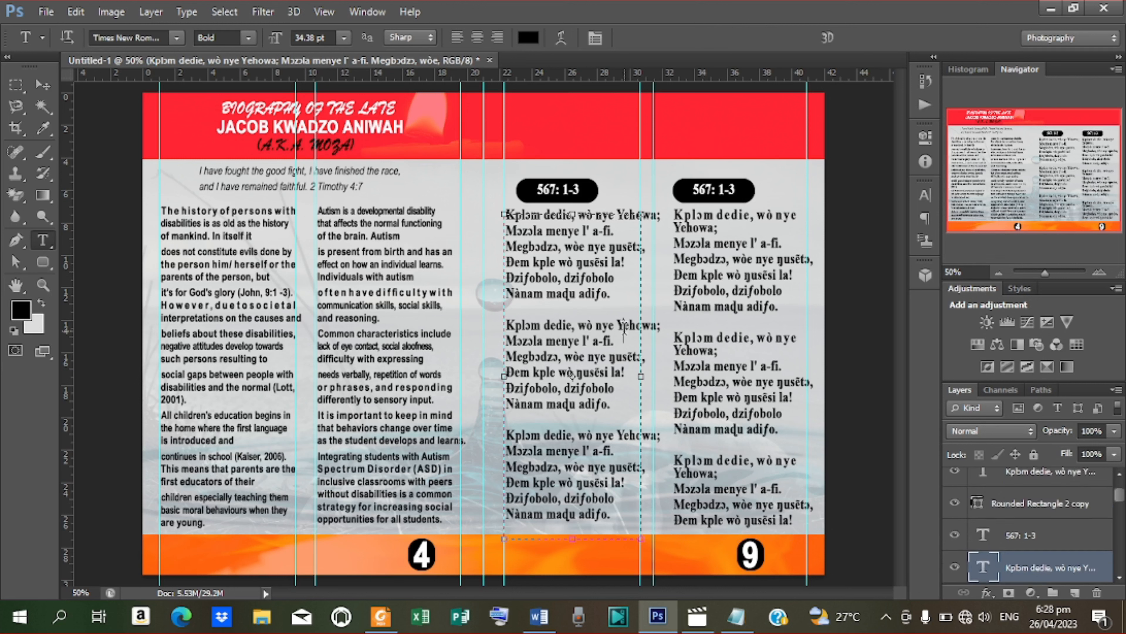
{"action": "left_click_drag", "start_coordinate": [639, 377], "coordinate": [624, 376]}
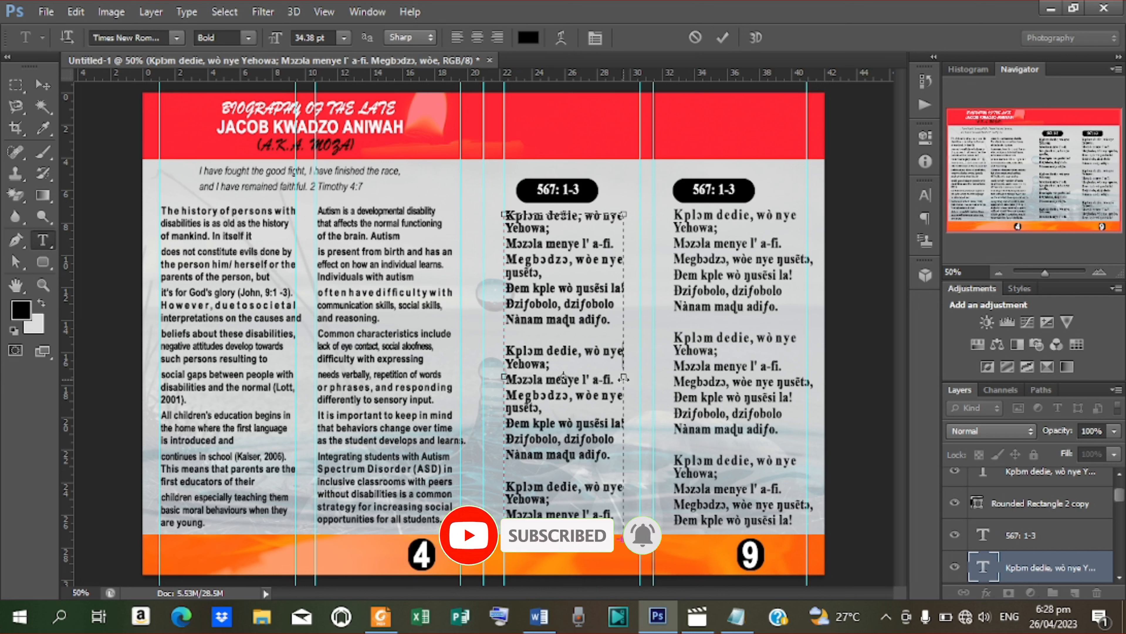
{"action": "left_click_drag", "start_coordinate": [624, 378], "coordinate": [627, 377]}
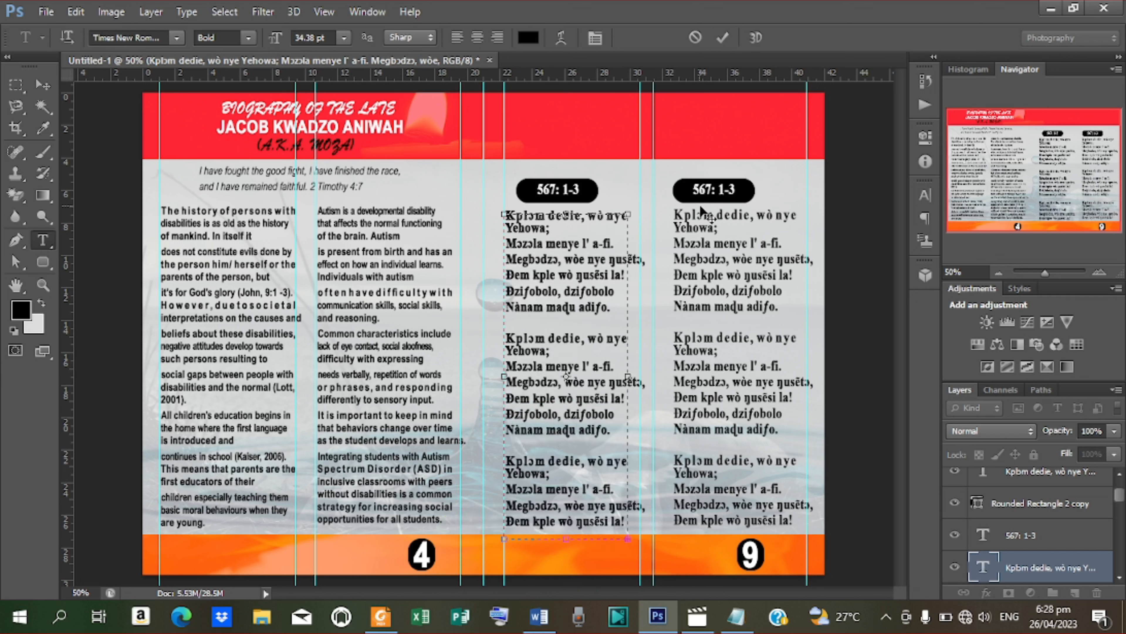
{"action": "left_click", "coordinate": [722, 44]}
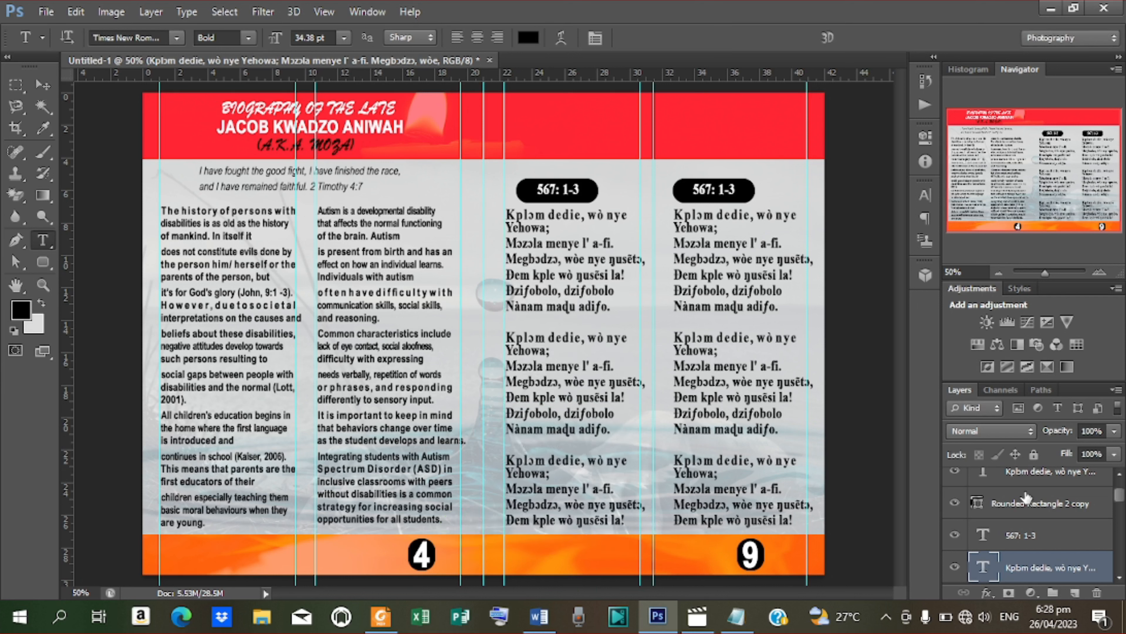
Step: Nudge the right verse column slightly left and up
{"action": "left_click", "coordinate": [1030, 474]}
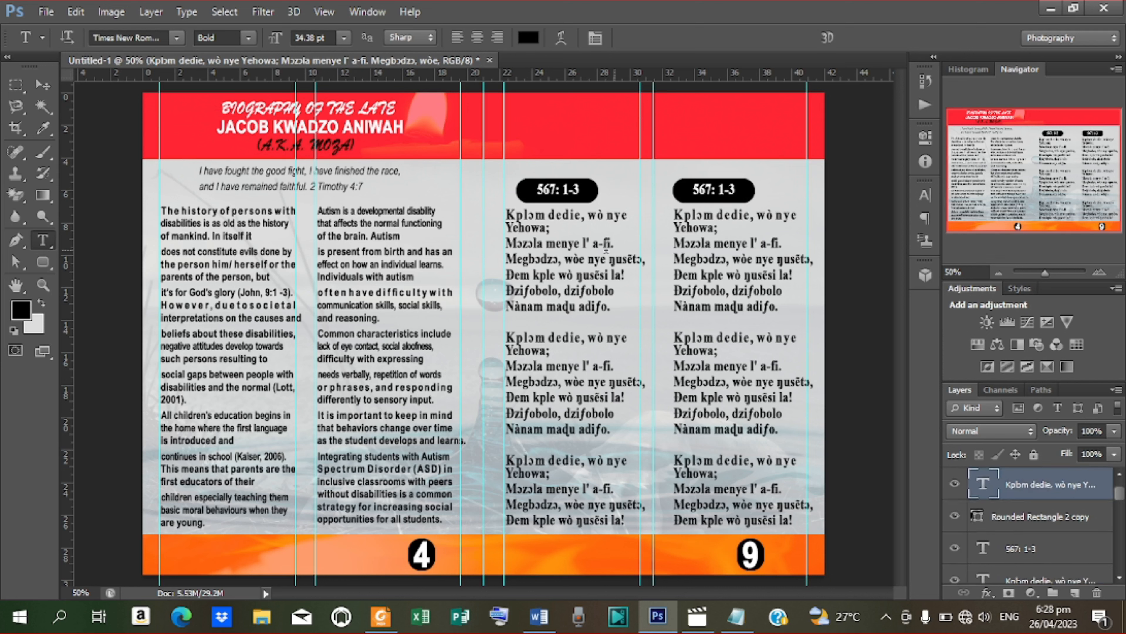
{"action": "left_click", "coordinate": [42, 85]}
{"action": "key", "text": "Left"}
{"action": "key", "text": "Left"}
{"action": "key", "text": "Left"}
{"action": "key", "text": "Left"}
{"action": "key", "text": "Left"}
{"action": "key", "text": "Left"}
{"action": "key", "text": "Left"}
{"action": "key", "text": "Left"}
{"action": "key", "text": "Left"}
{"action": "key", "text": "Left"}
{"action": "key", "text": "Left"}
{"action": "key", "text": "Left"}
{"action": "key", "text": "Left"}
{"action": "key", "text": "Left"}
{"action": "key", "text": "Left"}
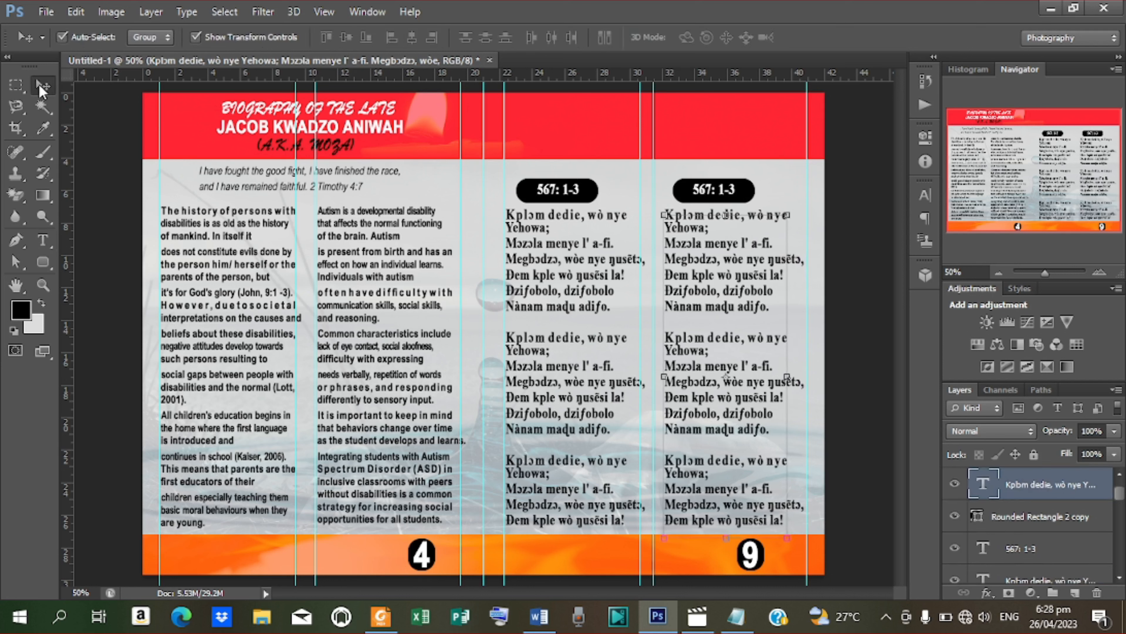
{"action": "key", "text": "Up"}
{"action": "key", "text": "Up"}
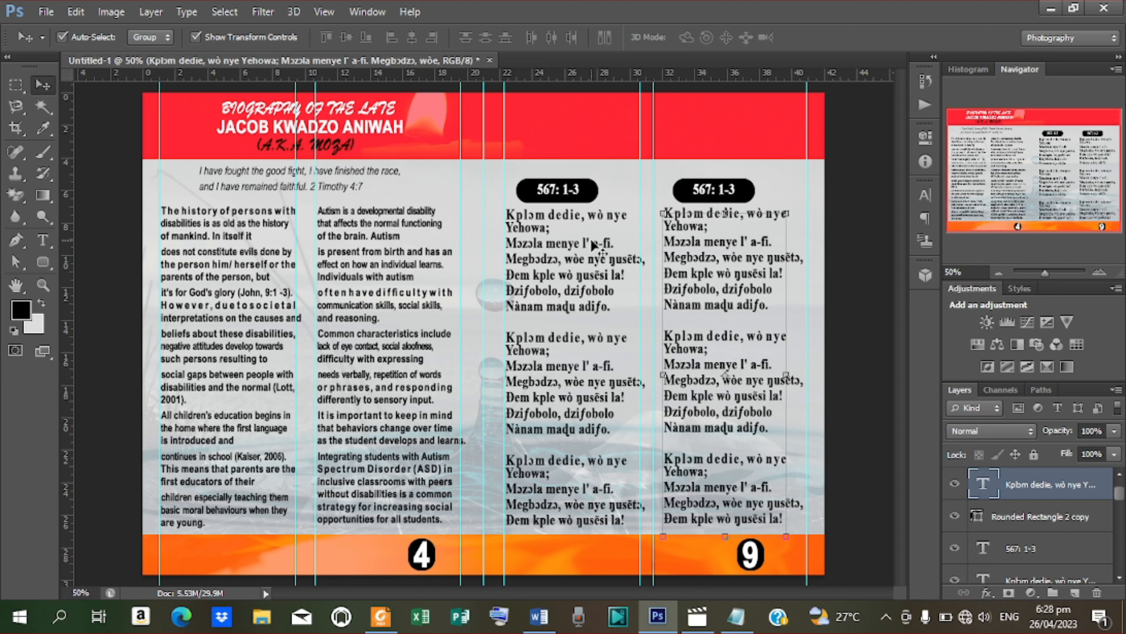
Step: Type a white 'HYMNS' heading in the red header and move it over the hymn columns
{"action": "key", "text": "t"}
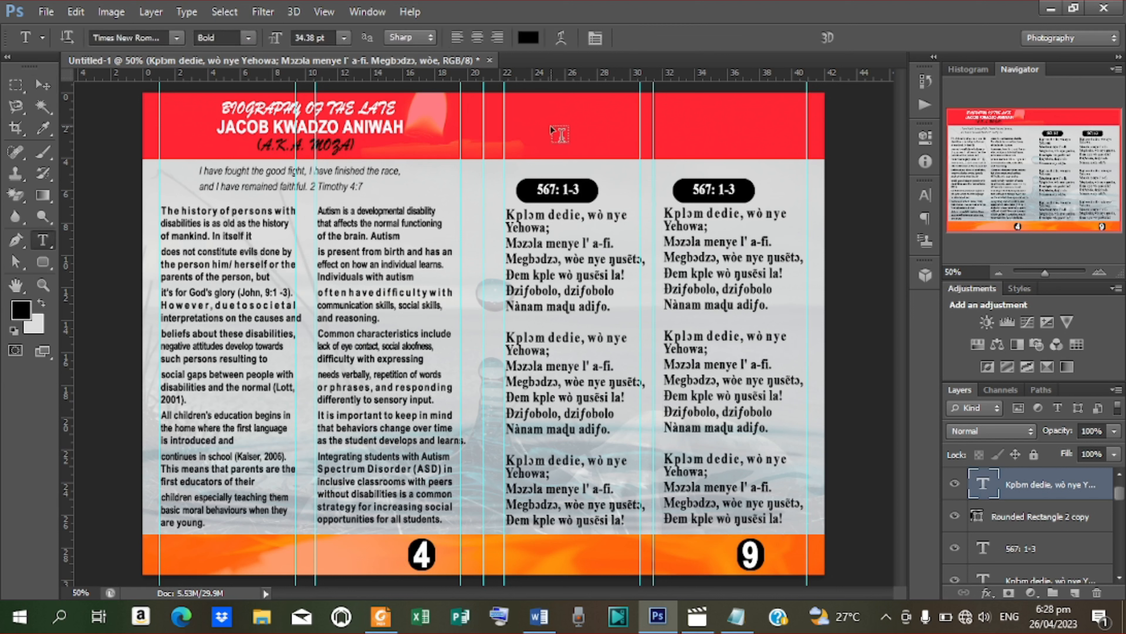
{"action": "left_click", "coordinate": [547, 128]}
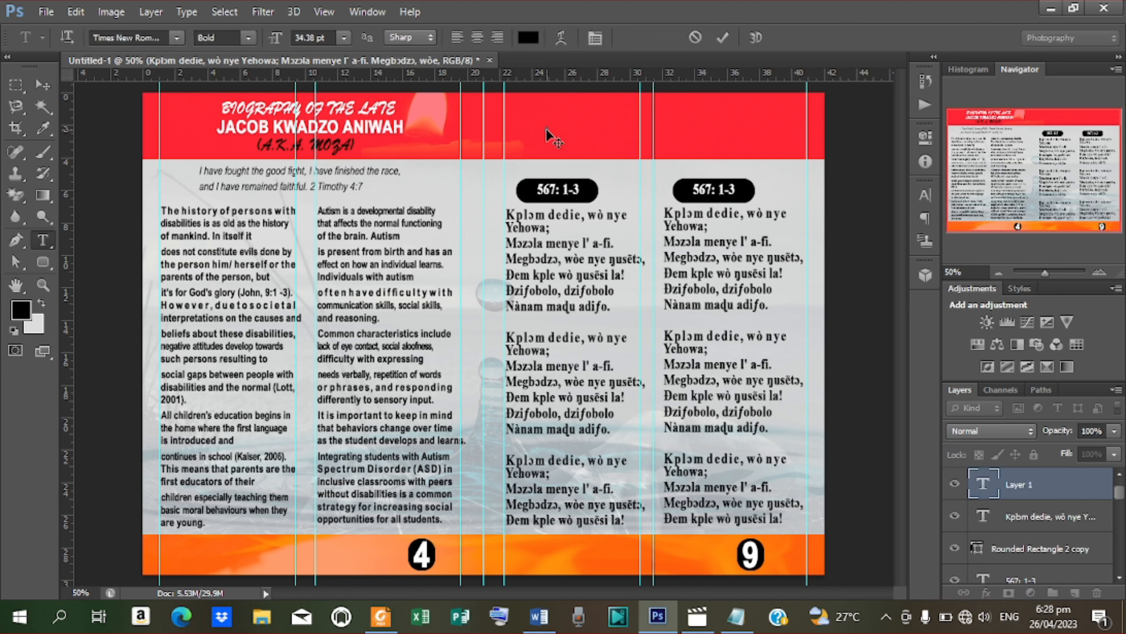
{"action": "type", "text": "HYMNS"}
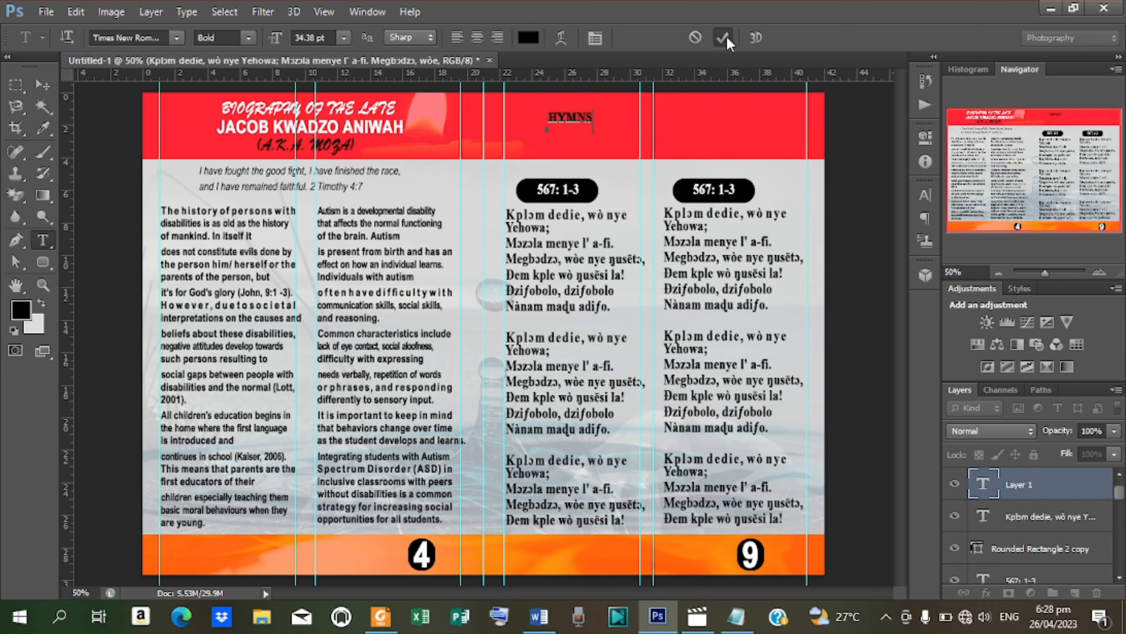
{"action": "left_click", "coordinate": [723, 37]}
{"action": "left_click", "coordinate": [529, 37]}
{"action": "left_click_drag", "start_coordinate": [675, 276], "coordinate": [606, 237]}
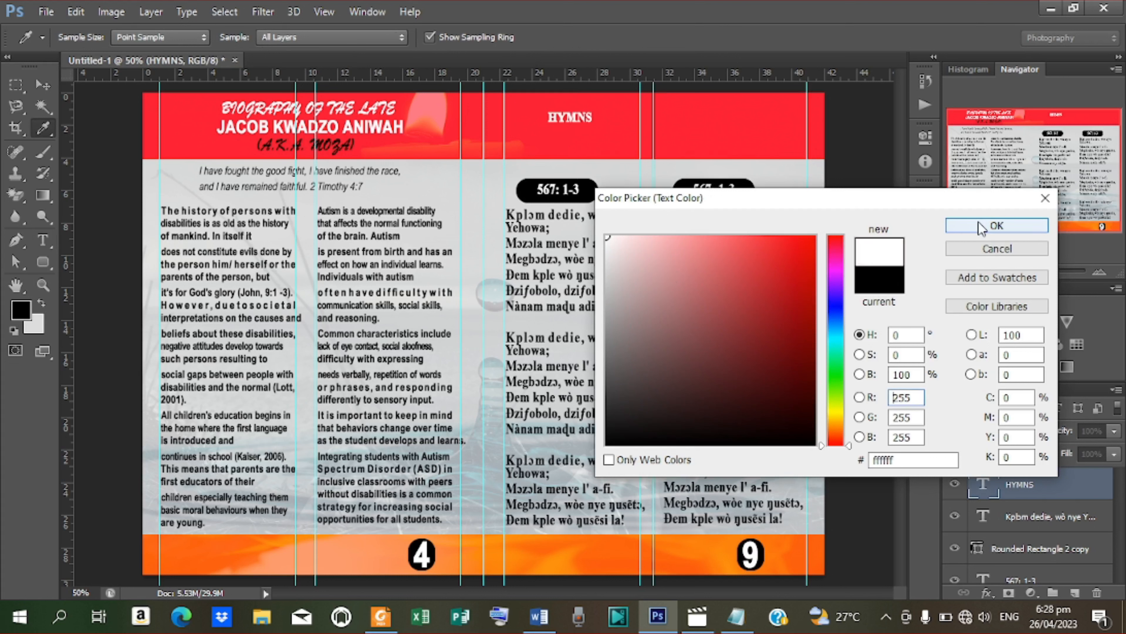
{"action": "left_click", "coordinate": [951, 223]}
{"action": "left_click", "coordinate": [43, 84]}
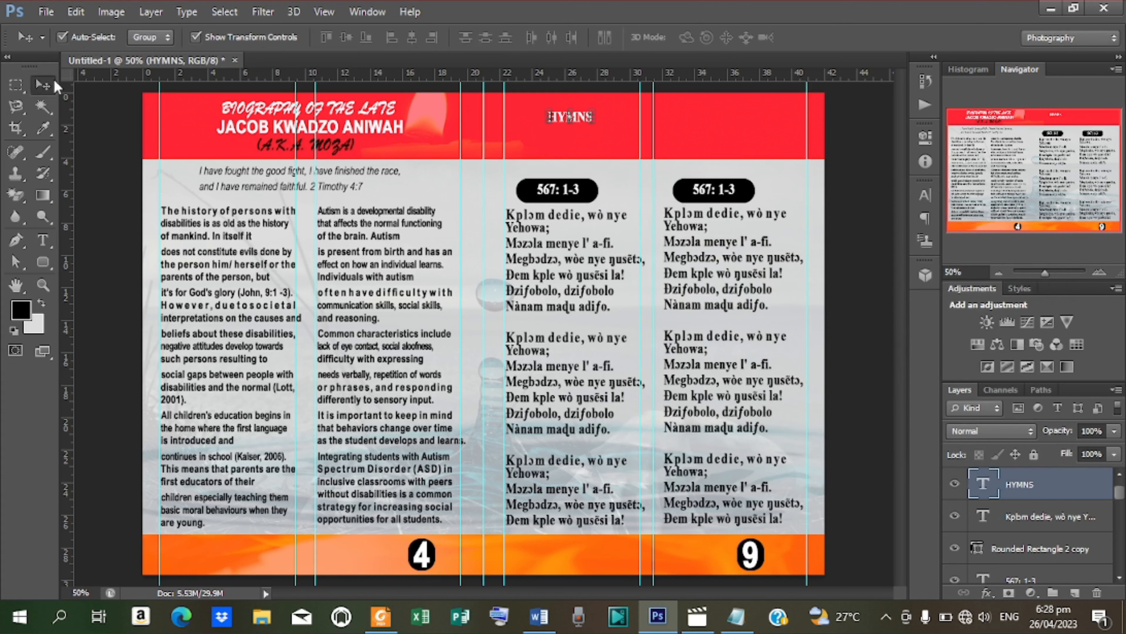
{"action": "left_click_drag", "start_coordinate": [590, 121], "coordinate": [656, 117]}
Step: Replace the copied HYMNS text with the subtitle '(Evangelical Presbyterian Church Hymnal: EPCH)'
{"action": "key", "text": "t"}
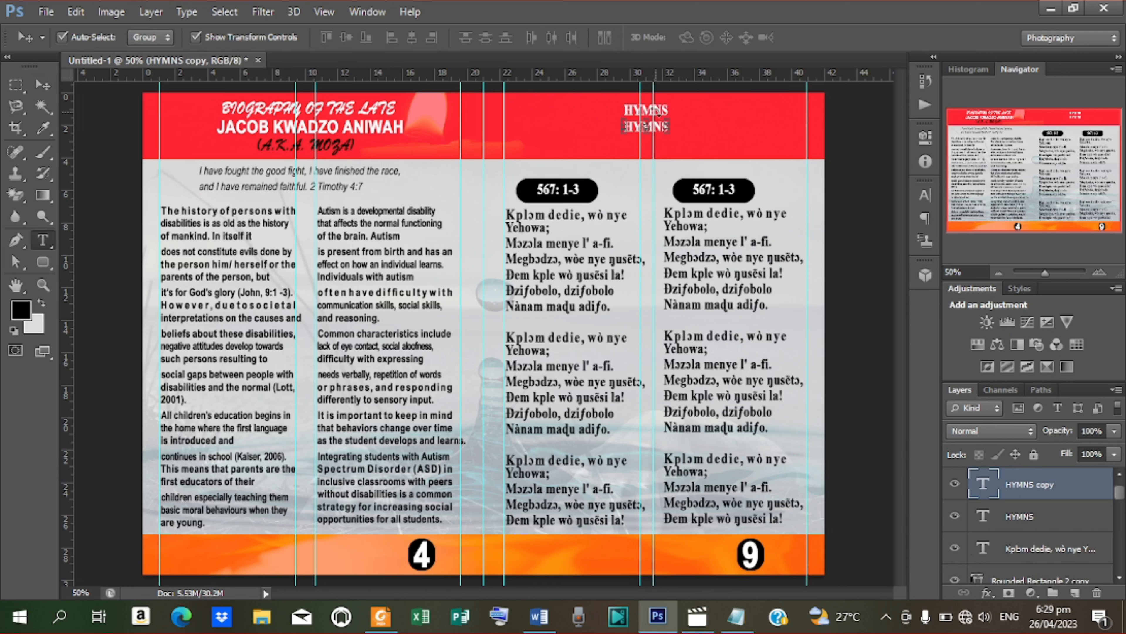
{"action": "double_click", "coordinate": [630, 128]}
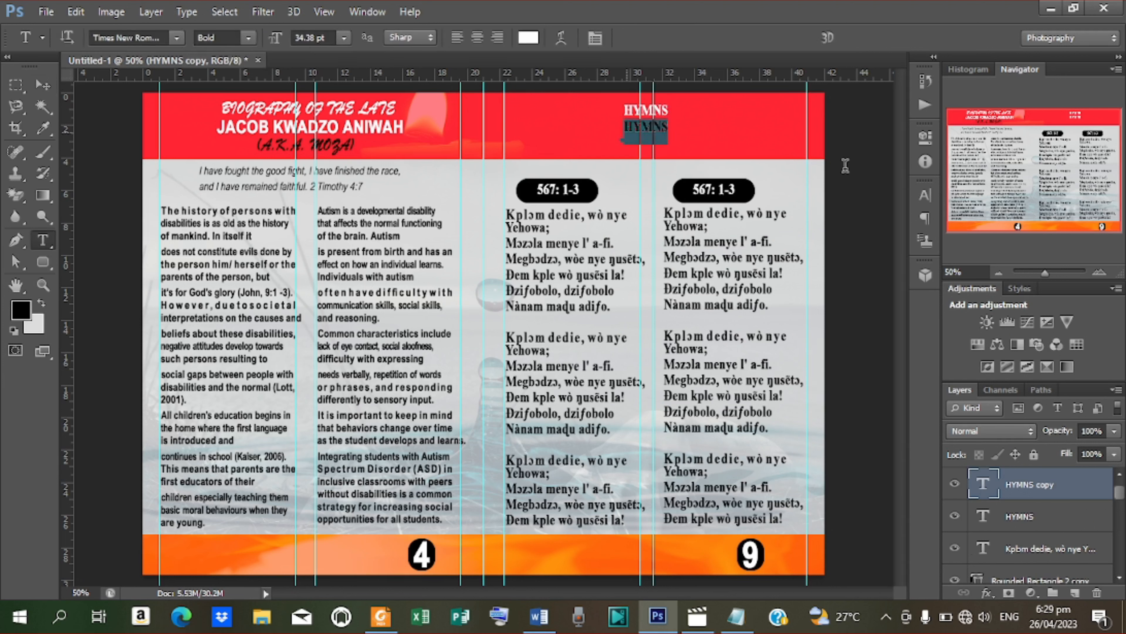
{"action": "type", "text": "0"}
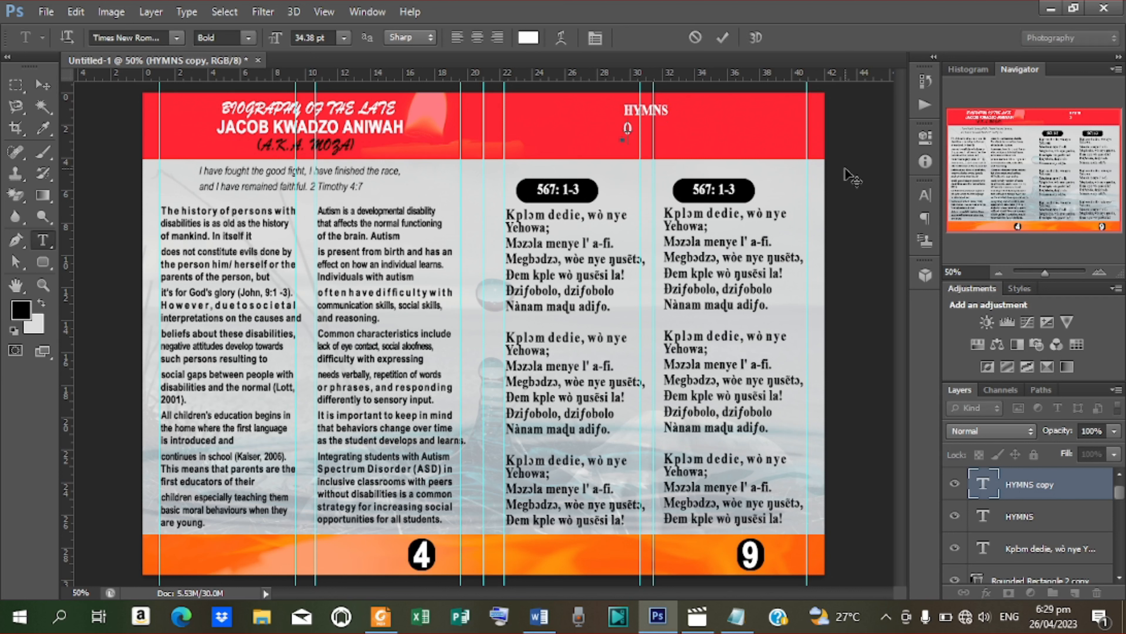
{"action": "type", "text": "E)"}
{"action": "type", "text": "van"}
{"action": "type", "text": "gelica"}
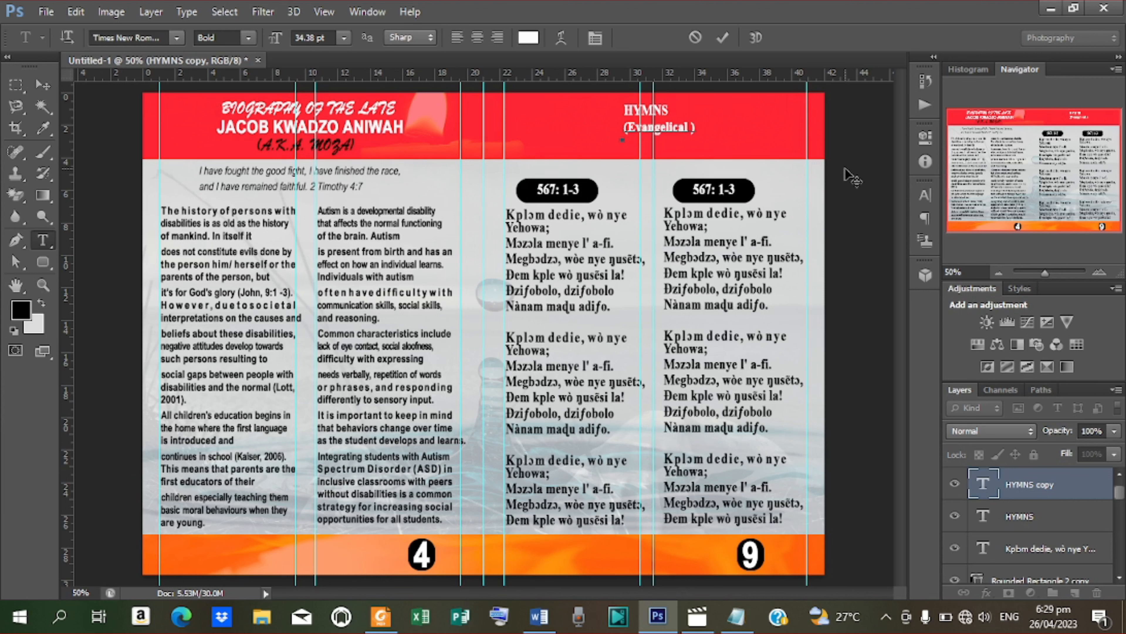
{"action": "type", "text": "l Presbyterian "}
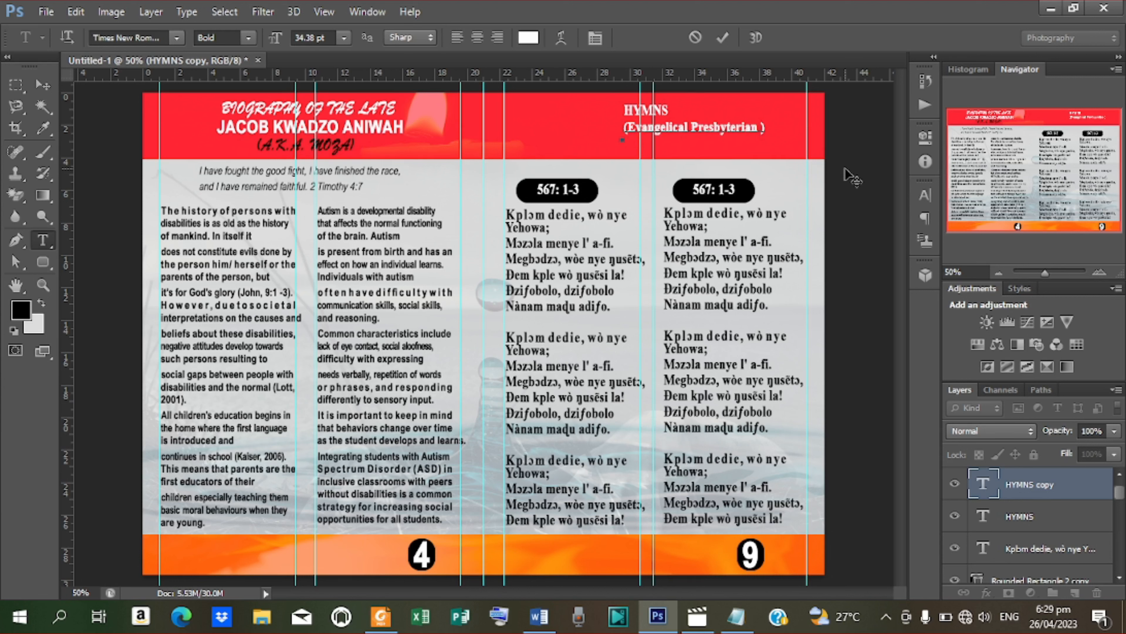
{"action": "type", "text": "Church Hyn"}
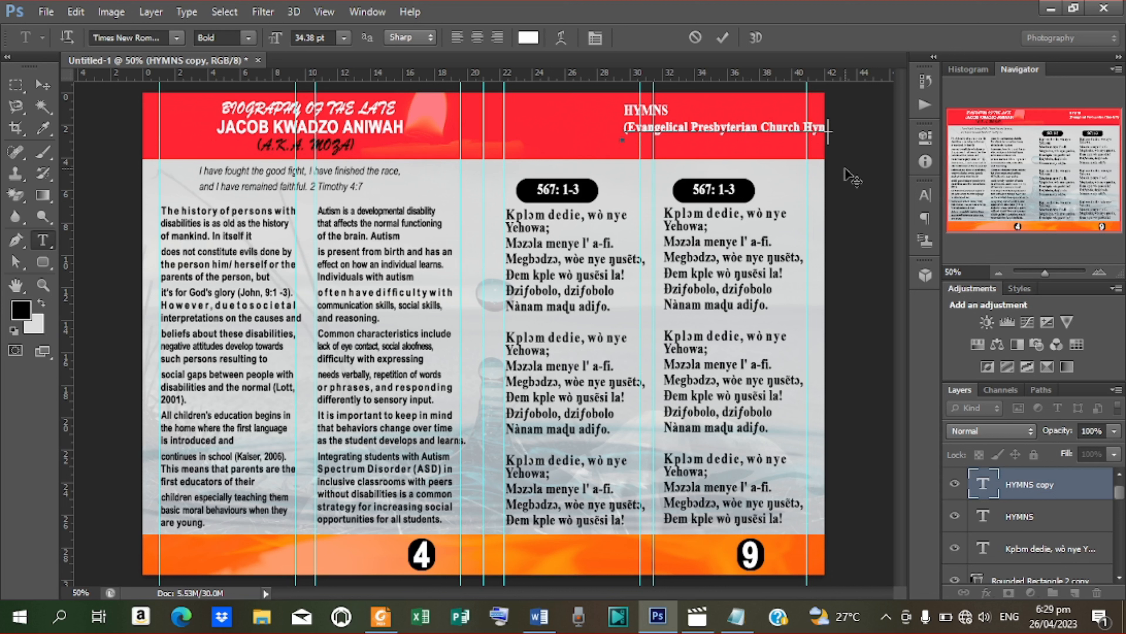
{"action": "type", "text": "s "}
{"action": "type", "text": "Book"}
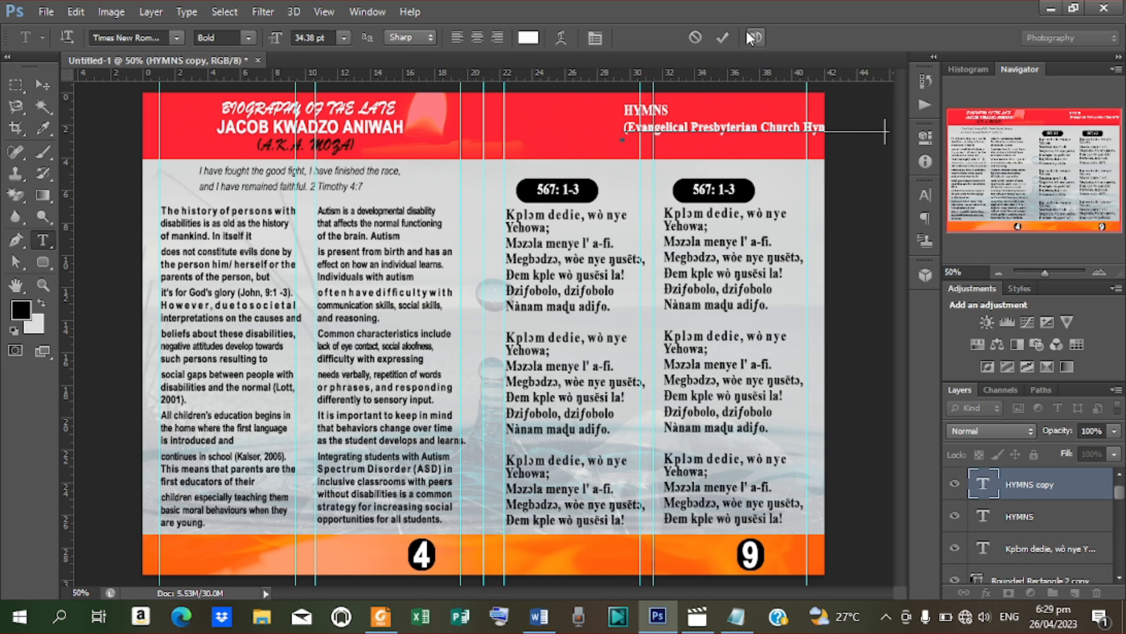
{"action": "left_click", "coordinate": [727, 38]}
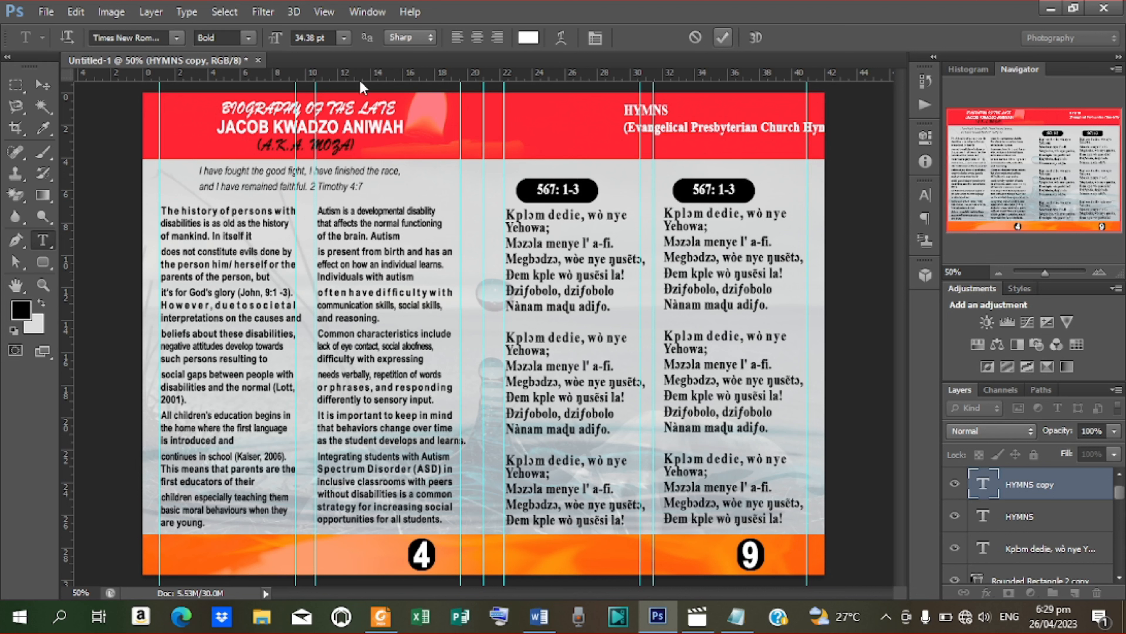
Step: Centre the EPCH subtitle beneath HYMNS and scale it narrower to fit the red header
{"action": "left_click", "coordinate": [53, 76]}
{"action": "key", "text": "shift+Left"}
{"action": "key", "text": "shift+Left"}
{"action": "key", "text": "shift+Left"}
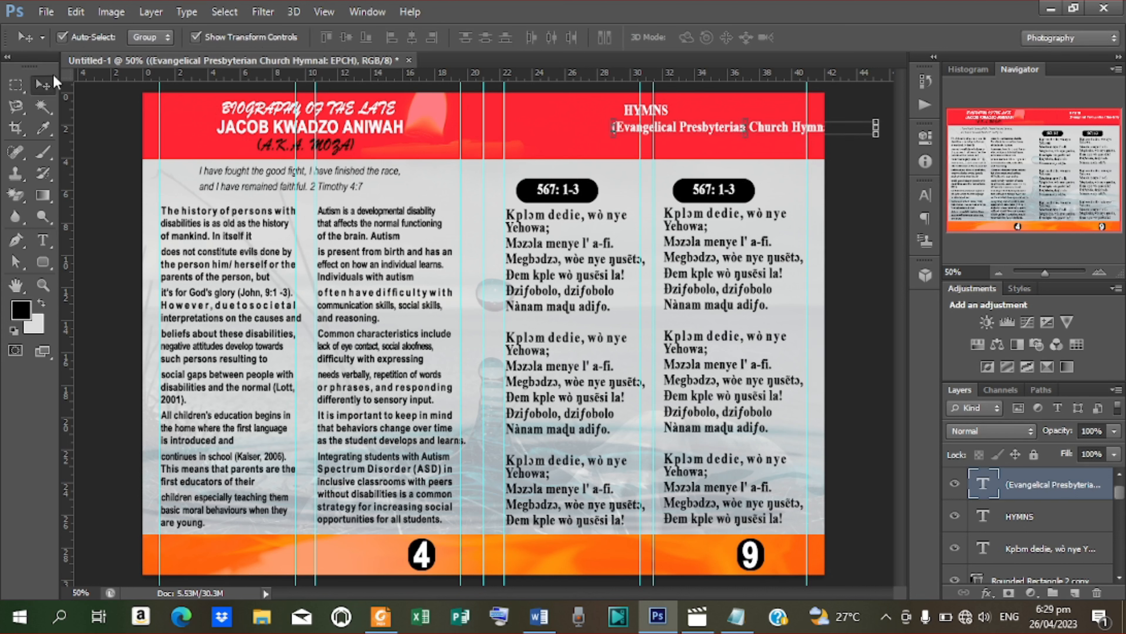
{"action": "left_click_drag", "start_coordinate": [720, 129], "coordinate": [631, 133]}
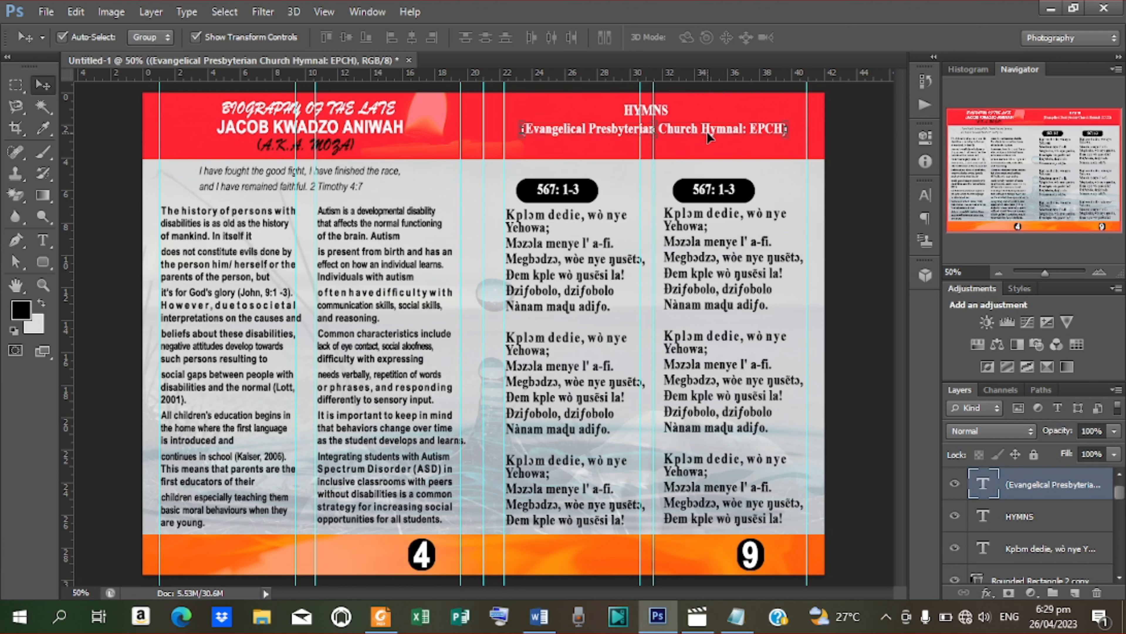
{"action": "key", "text": "Left"}
{"action": "key", "text": "Left"}
{"action": "key", "text": "Left"}
{"action": "key", "text": "Left"}
{"action": "key", "text": "Left"}
{"action": "key", "text": "Left"}
{"action": "key", "text": "Left"}
{"action": "key", "text": "Left"}
{"action": "key", "text": "Left"}
{"action": "key", "text": "Left"}
{"action": "key", "text": "Down"}
{"action": "key", "text": "Down"}
{"action": "key", "text": "Down"}
{"action": "key", "text": "Down"}
{"action": "key", "text": "Down"}
{"action": "key", "text": "Down"}
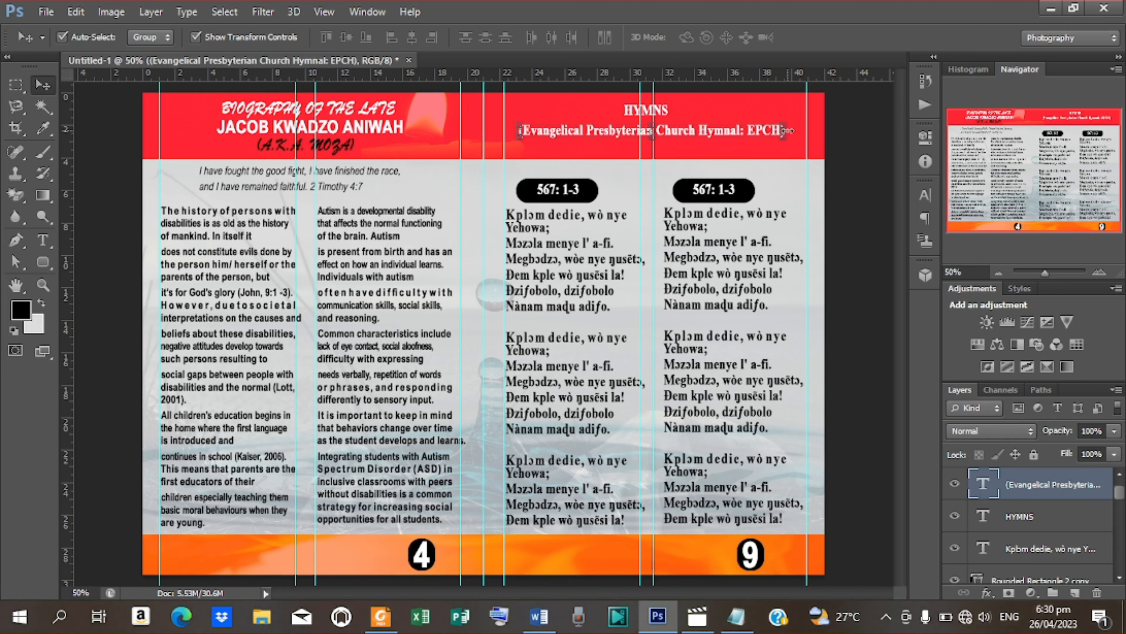
{"action": "left_click_drag", "start_coordinate": [788, 130], "coordinate": [753, 130]}
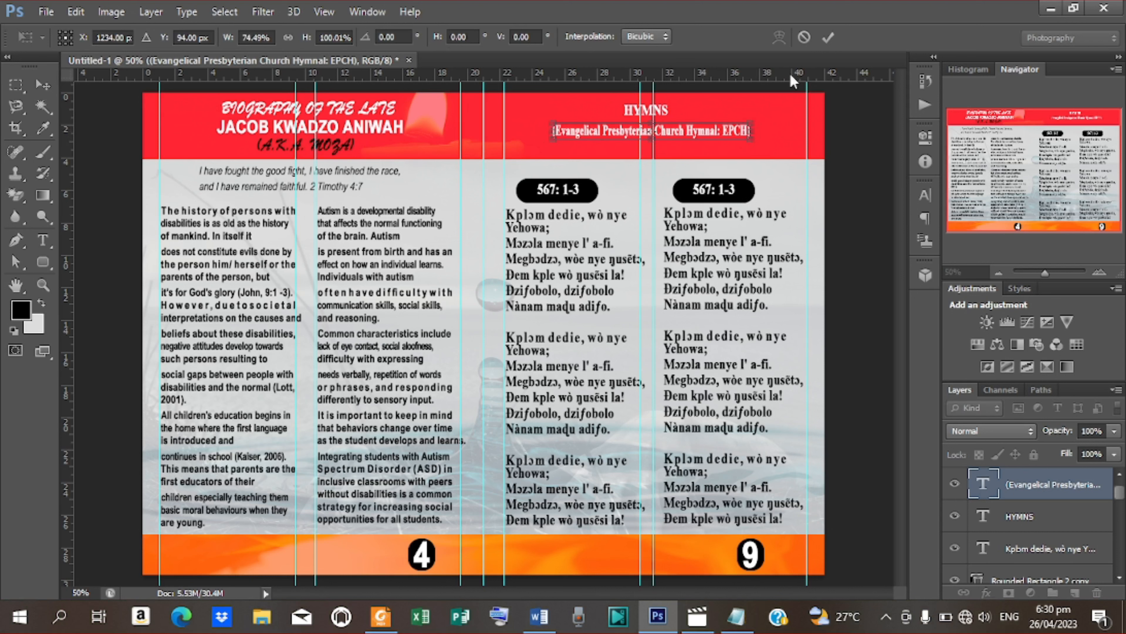
{"action": "left_click", "coordinate": [833, 37]}
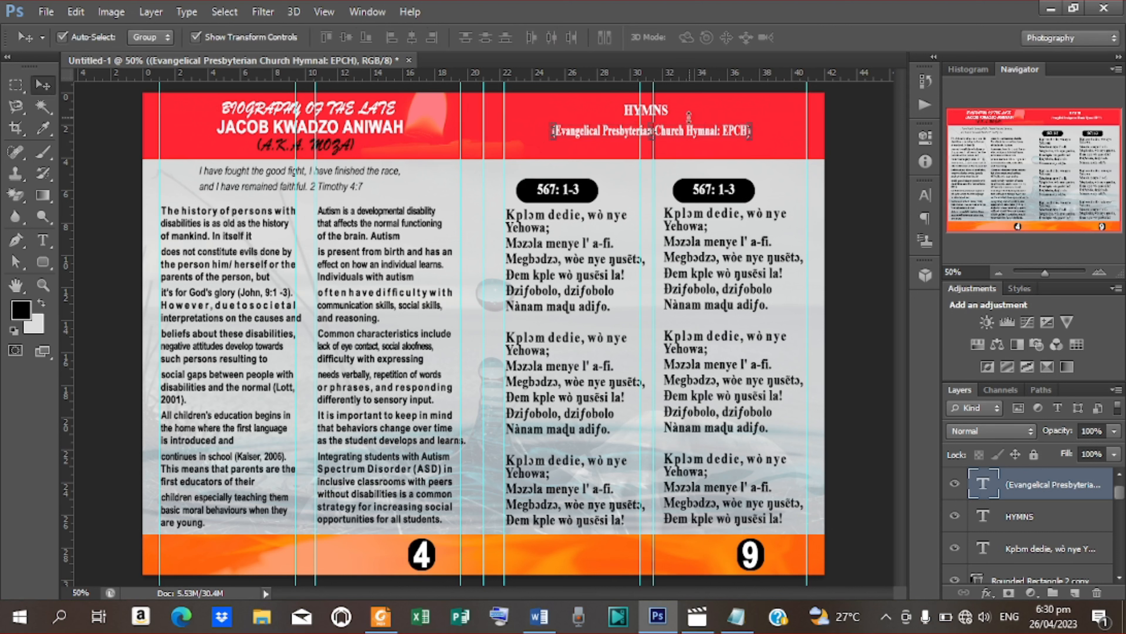
Step: Lower the HYMNS heading slightly
{"action": "left_click", "coordinate": [867, 152]}
{"action": "left_click", "coordinate": [658, 106]}
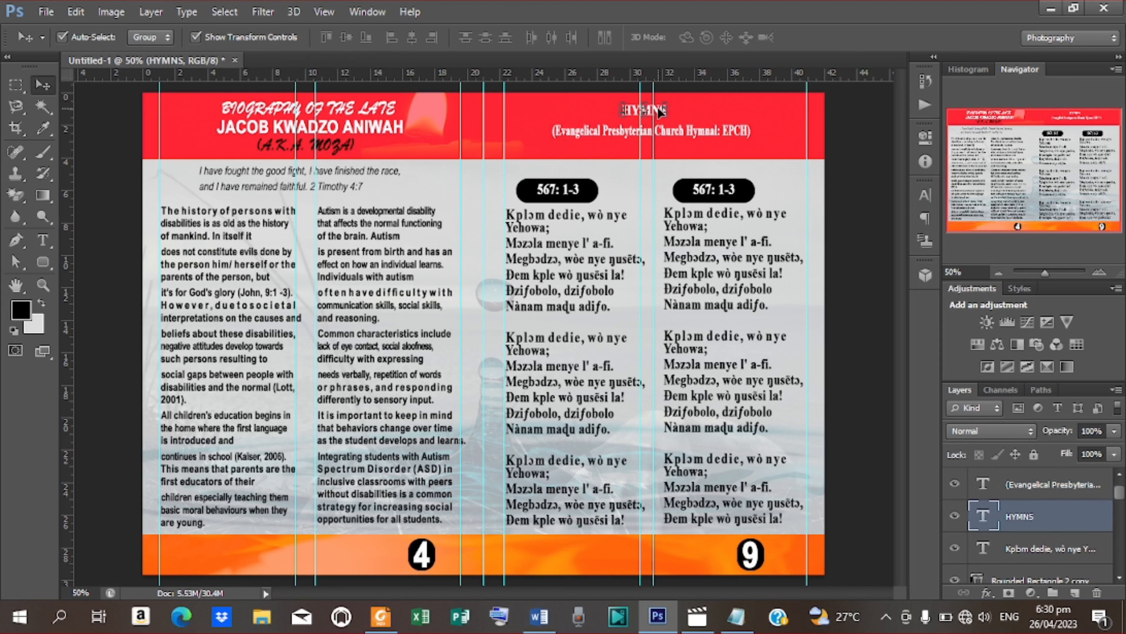
{"action": "left_click_drag", "start_coordinate": [659, 113], "coordinate": [658, 117]}
Step: Type 'BURIAL & MEMORIAL SERVICE OF THE LATE' plus the deceased's name in the right footer
{"action": "key", "text": "t"}
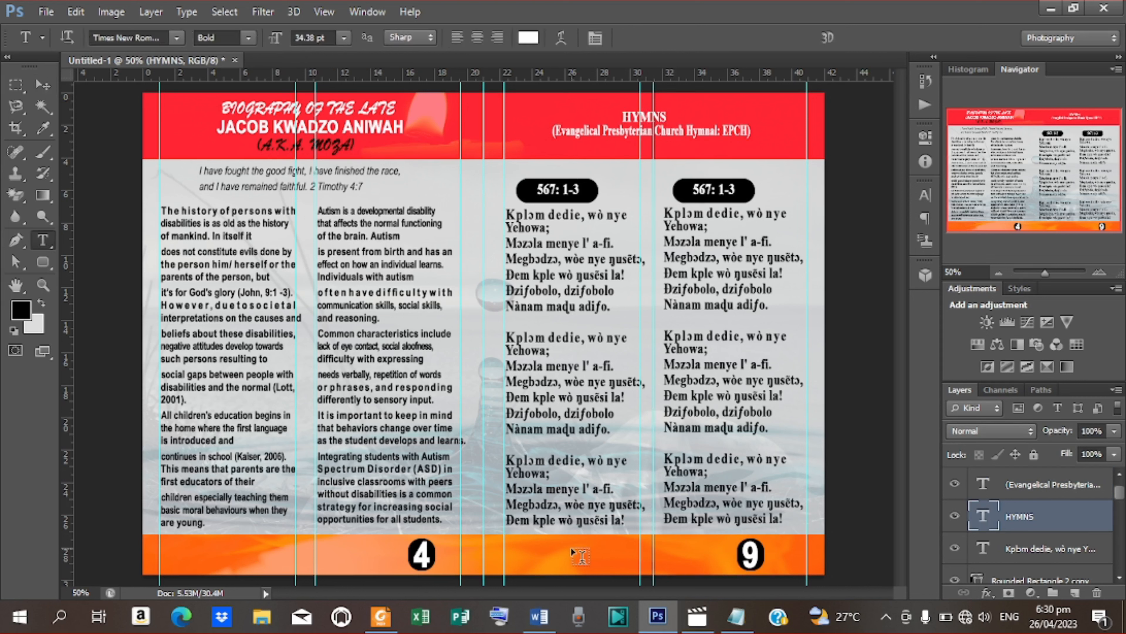
{"action": "left_click", "coordinate": [526, 553]}
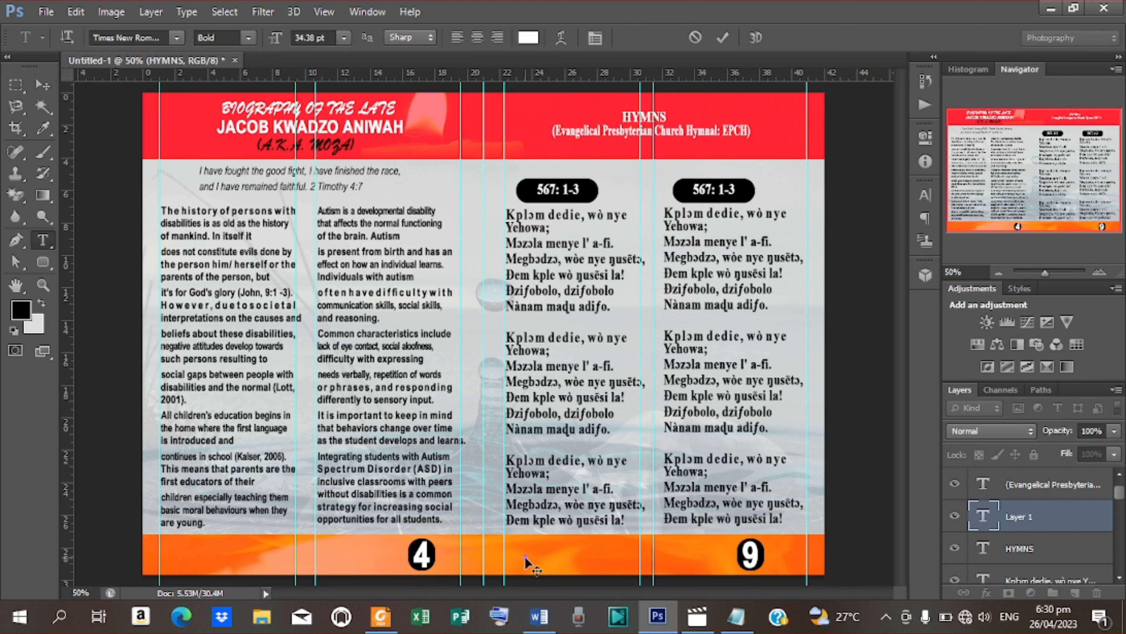
{"action": "type", "text": "BURIAL A"}
{"action": "key", "text": "BackSpace"}
{"action": "key", "text": "BackSpace"}
{"action": "type", "text": "& MEMORIAL"}
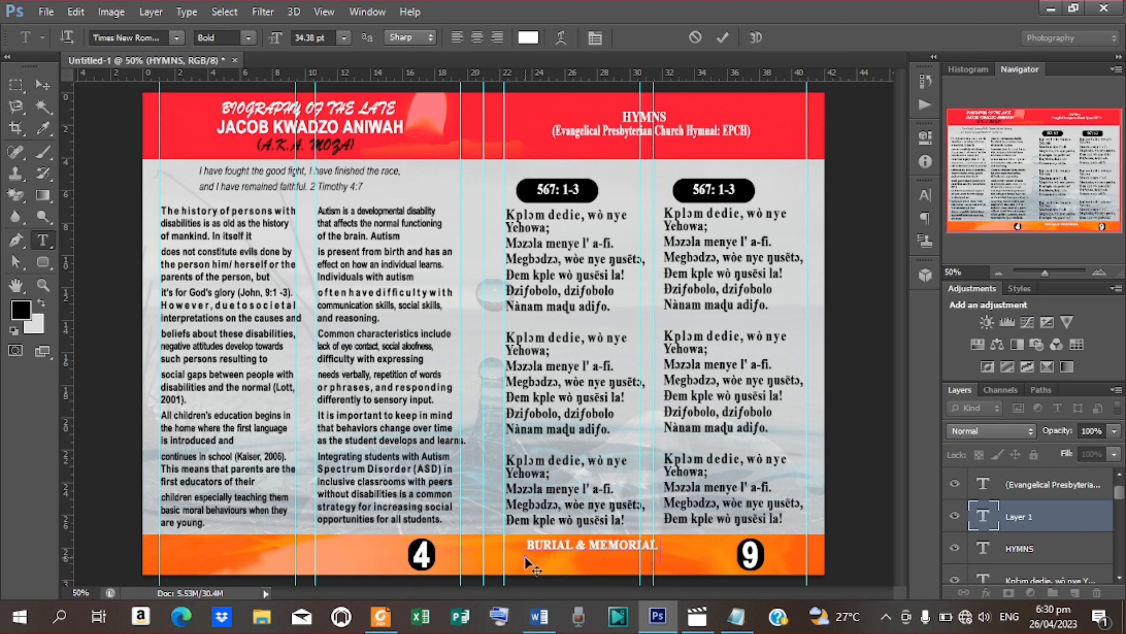
{"action": "type", "text": " SERVICE OF THE"}
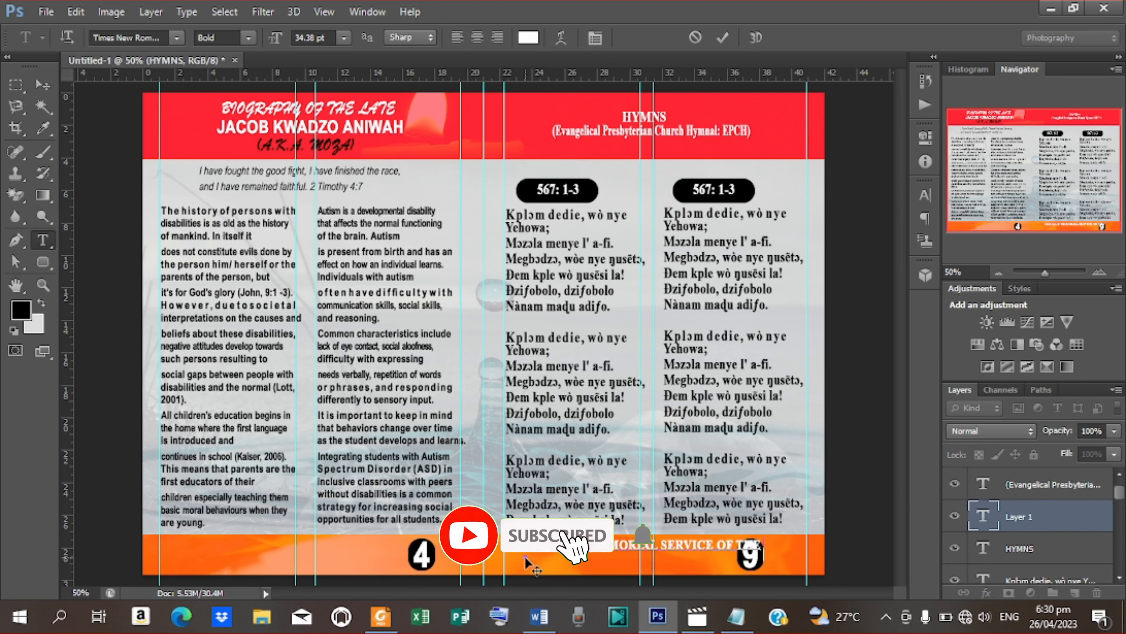
{"action": "type", "text": " LA"}
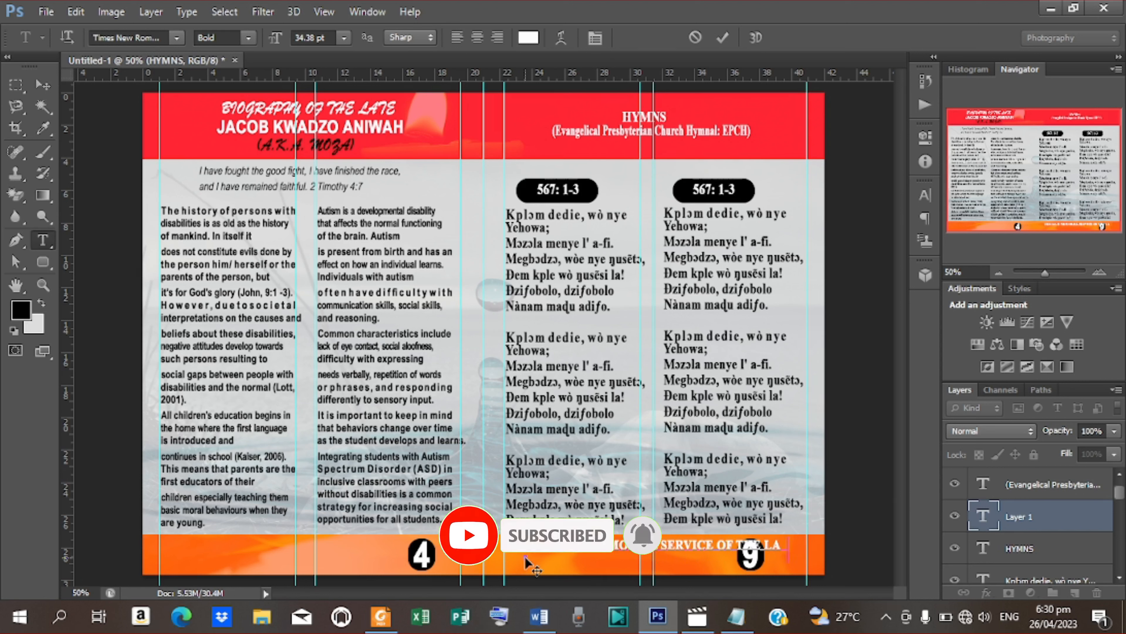
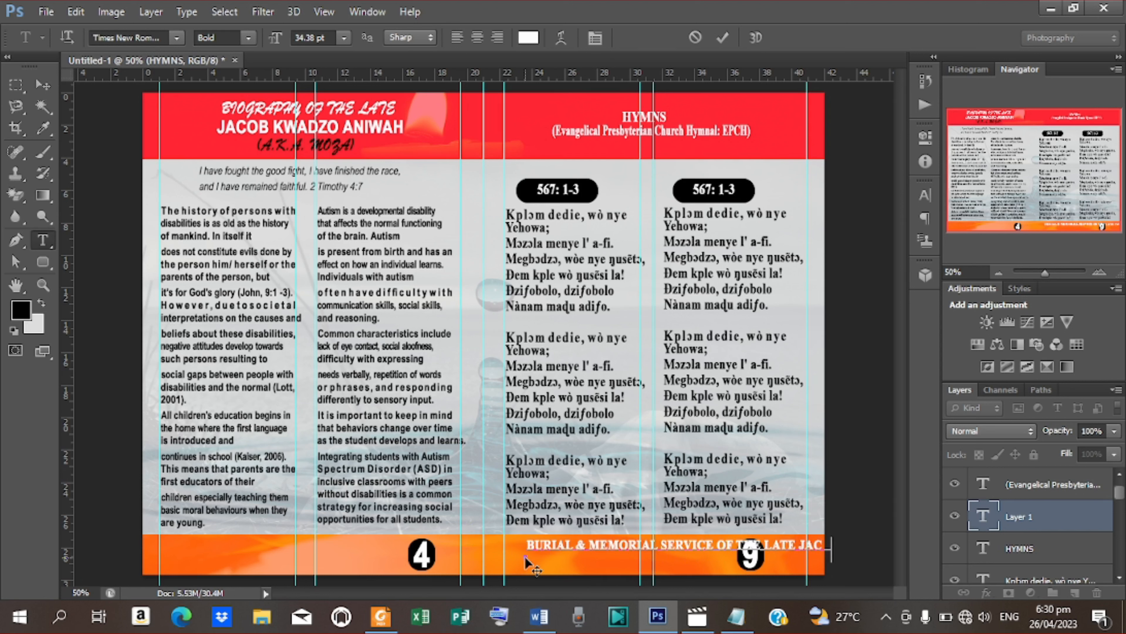
{"action": "left_click", "coordinate": [722, 38]}
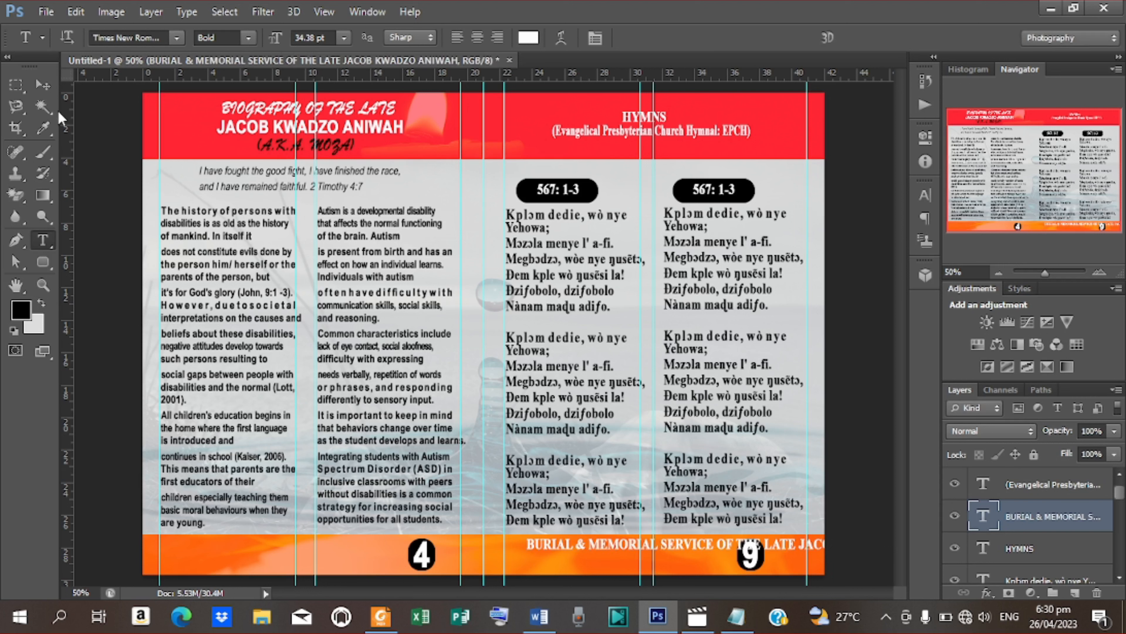
{"action": "left_click", "coordinate": [42, 84]}
Step: Scale the footer line to about 40% beside page 9, then copy it to the left footer
{"action": "left_click_drag", "start_coordinate": [689, 545], "coordinate": [628, 560]}
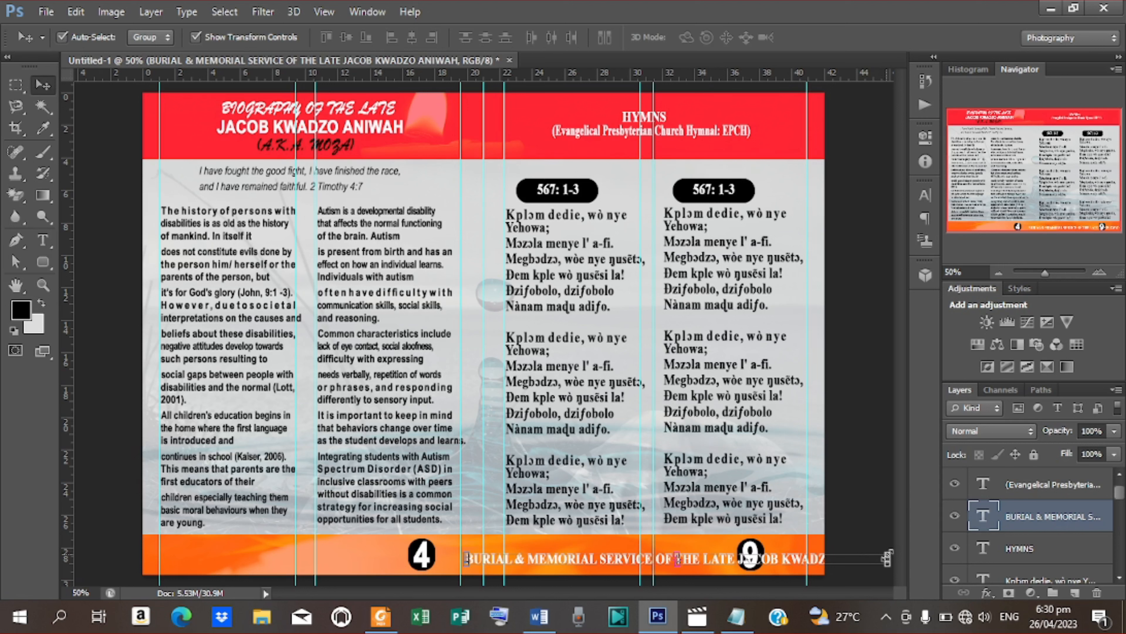
{"action": "left_click_drag", "start_coordinate": [886, 558], "coordinate": [682, 560]}
{"action": "key", "text": "Return"}
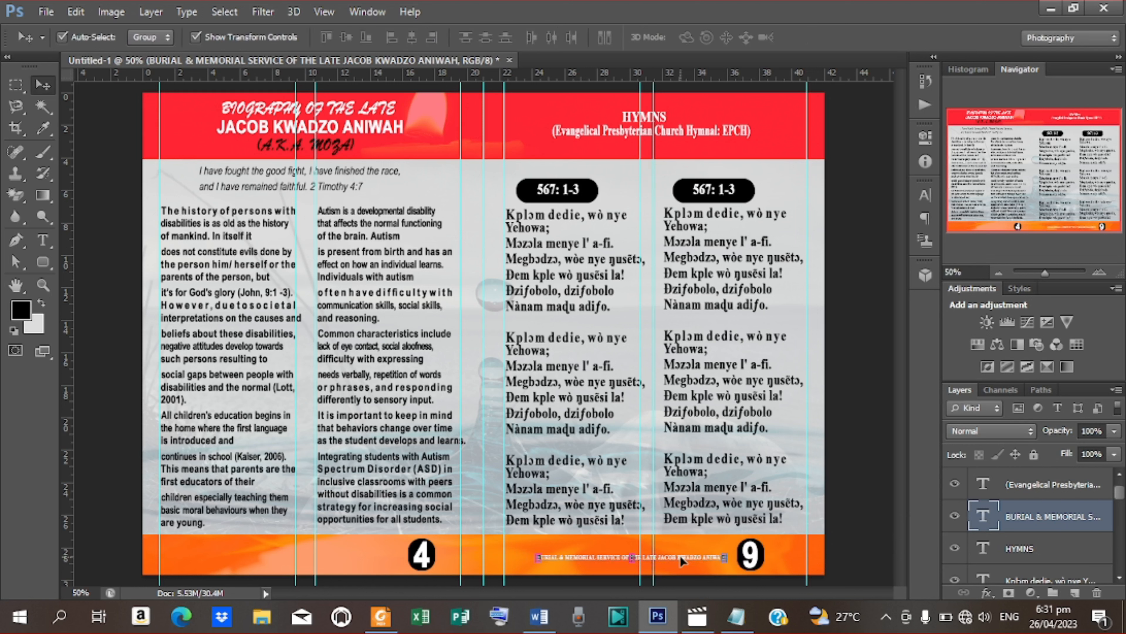
{"action": "key", "text": "ctrl+j"}
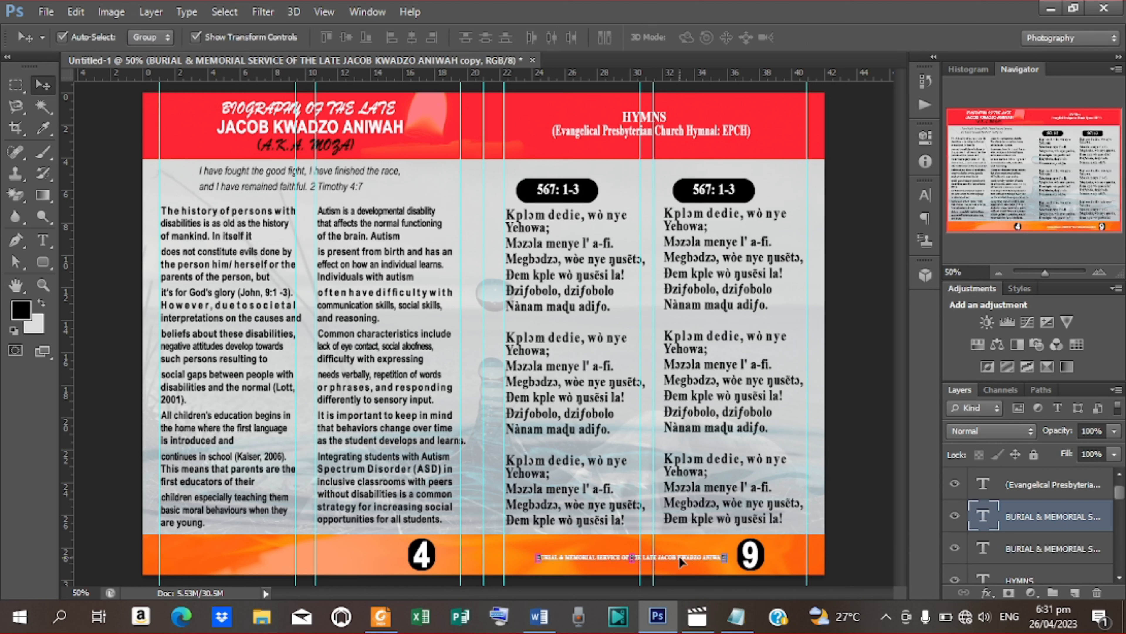
{"action": "left_click_drag", "start_coordinate": [610, 554], "coordinate": [280, 546]}
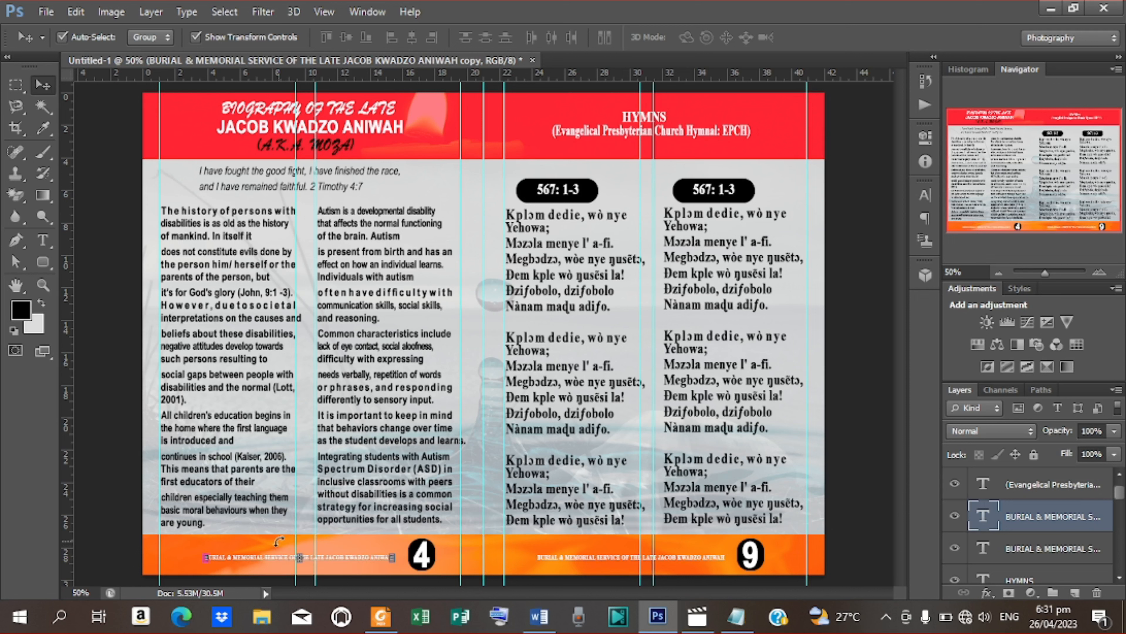